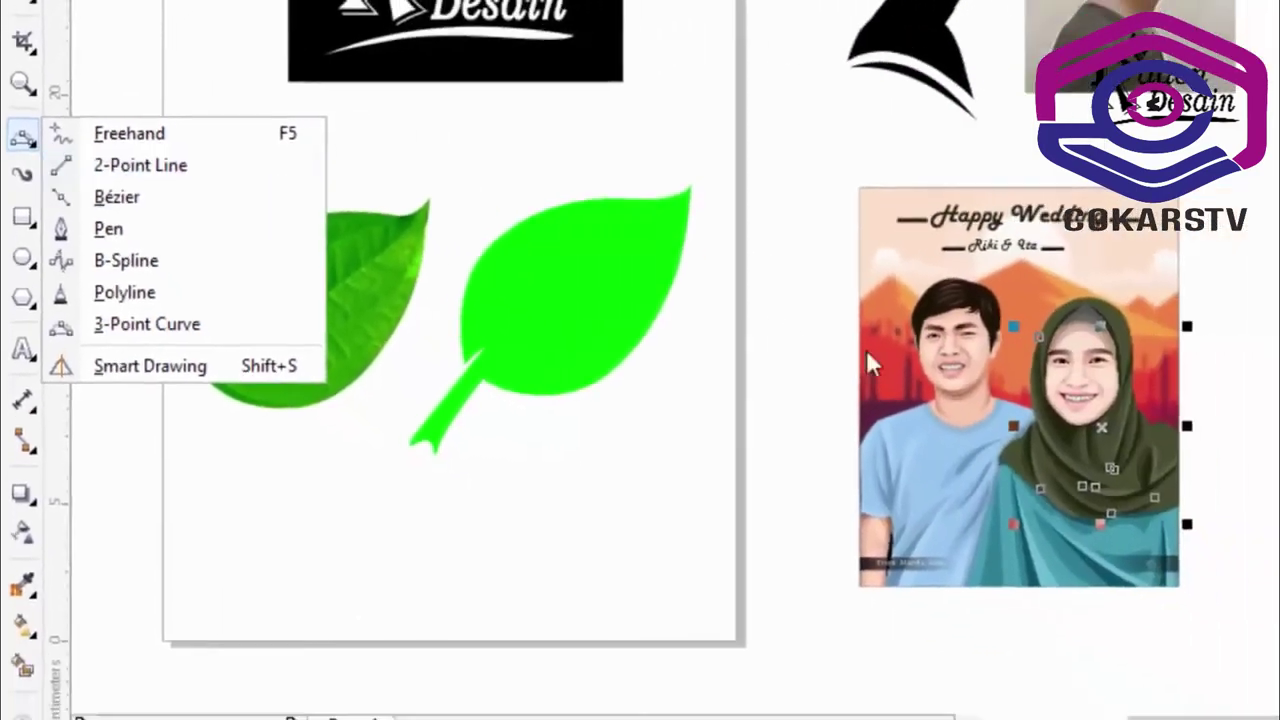
# - Examine the wedding couple illustration up close, including the outlines of all the curves that make up the faces and clothing
pyautogui.click(287, 155)
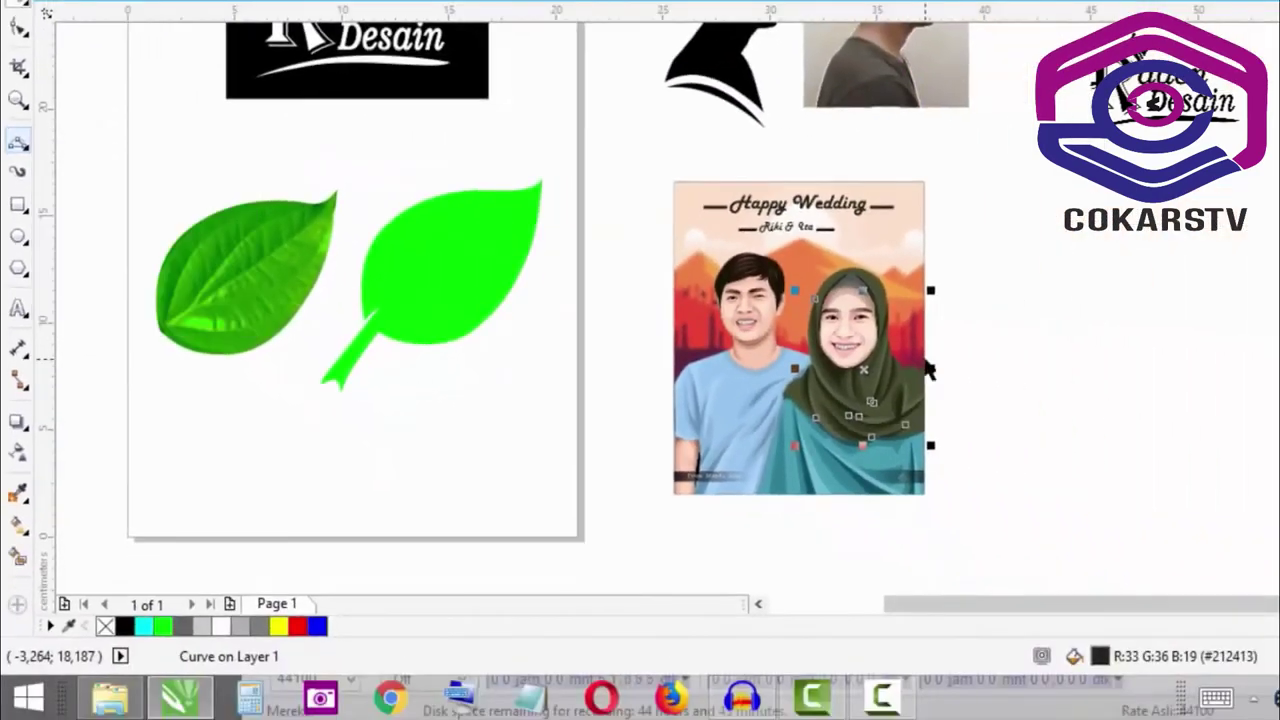
pyautogui.scroll(3, 836, 343)
pyautogui.scroll(-3, 836, 343)
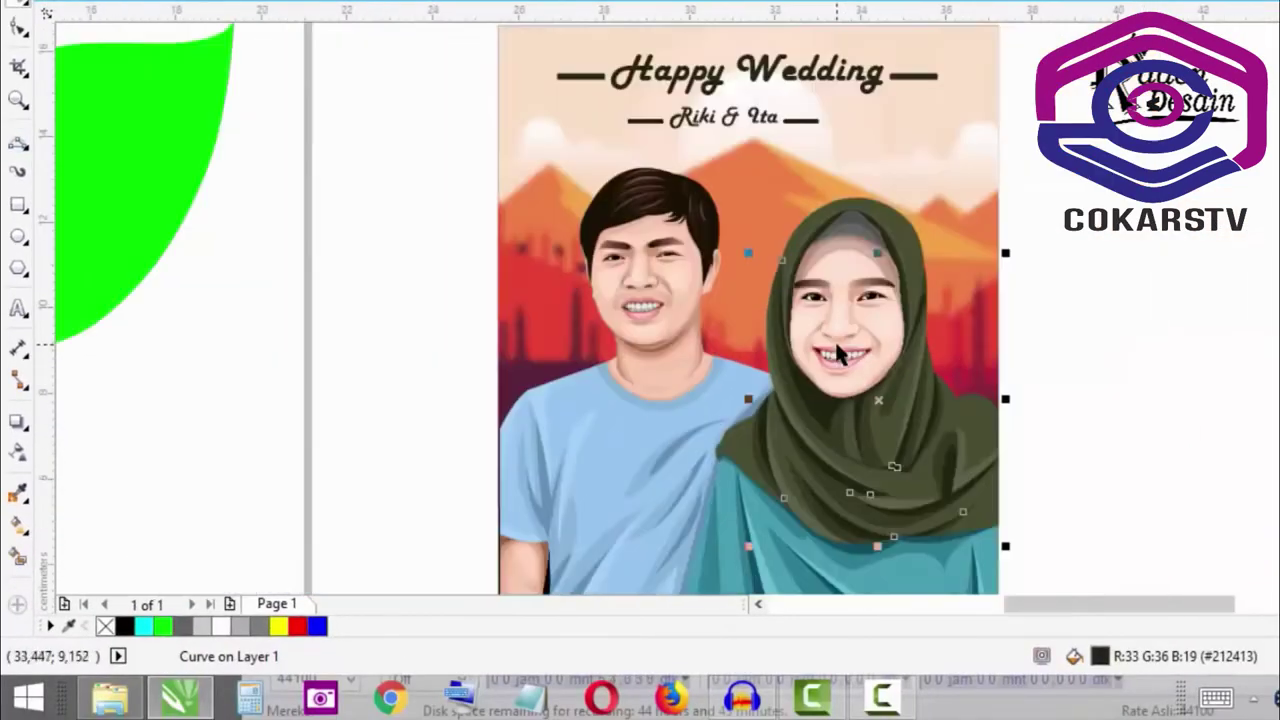
pyautogui.scroll(2, 845, 362)
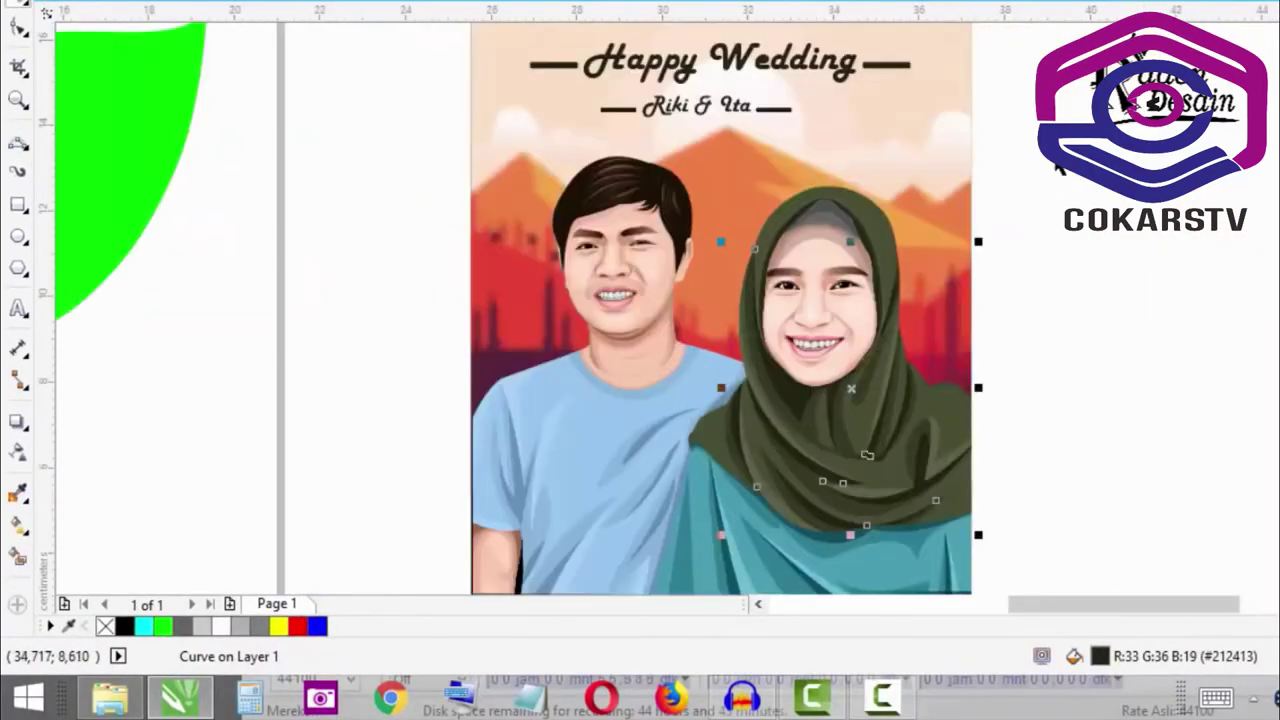
pyautogui.scroll(-2, 489, 647)
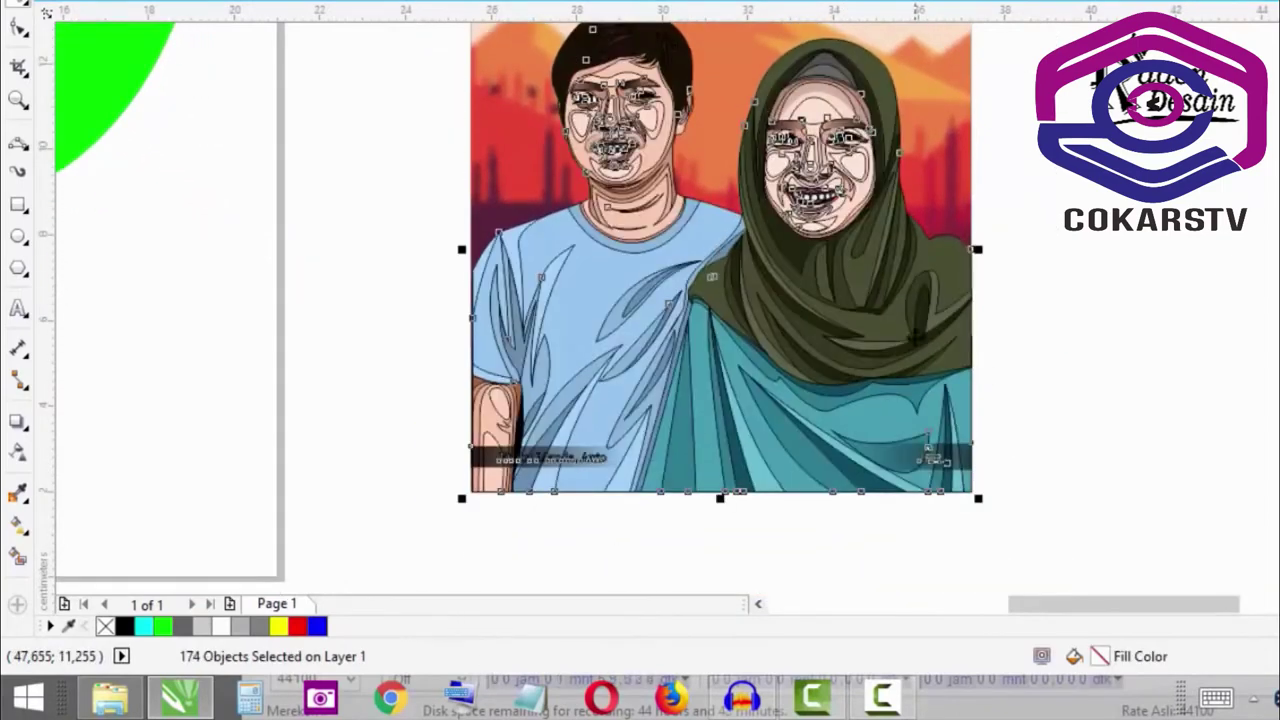
pyautogui.scroll(-1, 914, 338)
pyautogui.scroll(2, 873, 257)
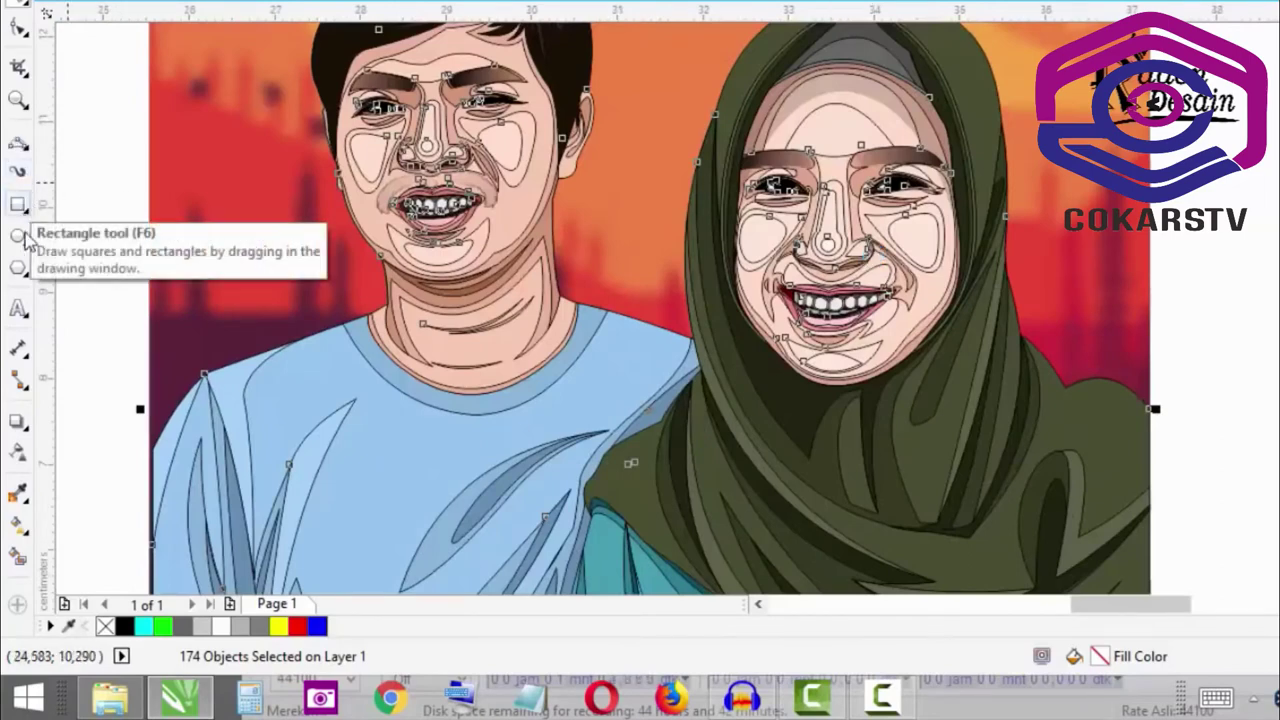
pyautogui.click(24, 146)
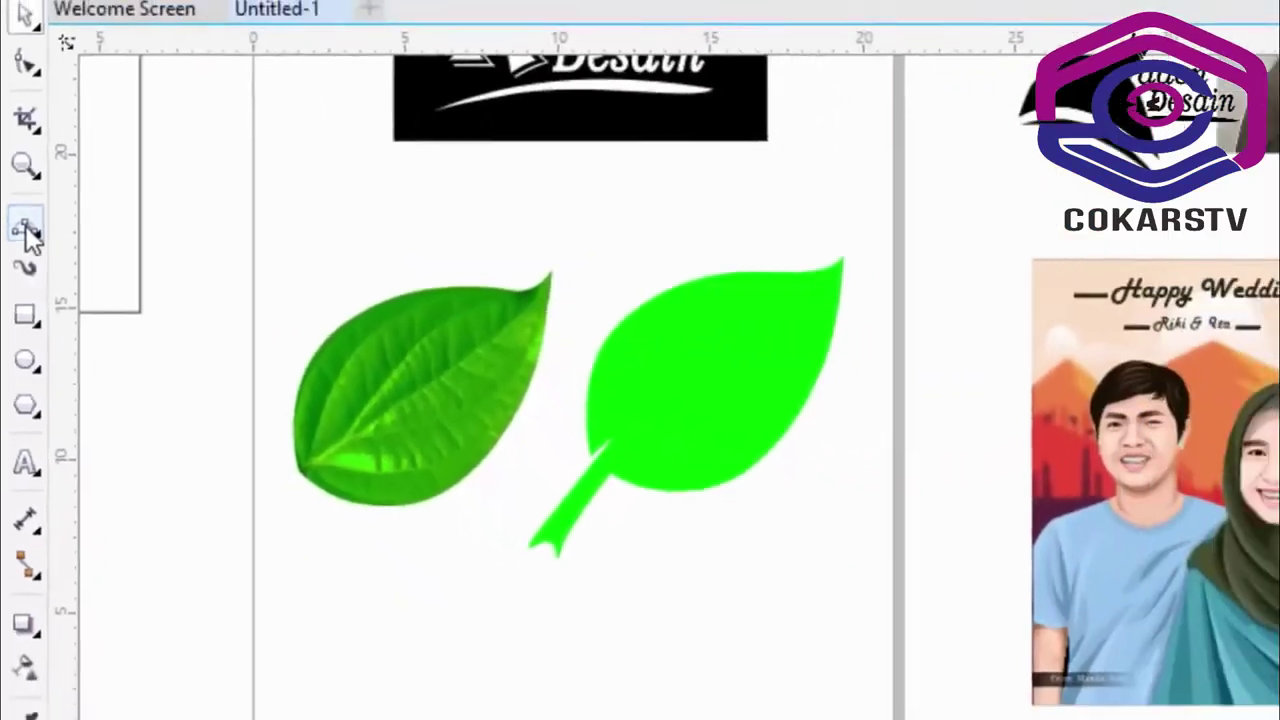
# - Draw a straight, nearly horizontal line about 13.7 cm long below the two leaves with the Freehand tool
pyautogui.click(45, 225)
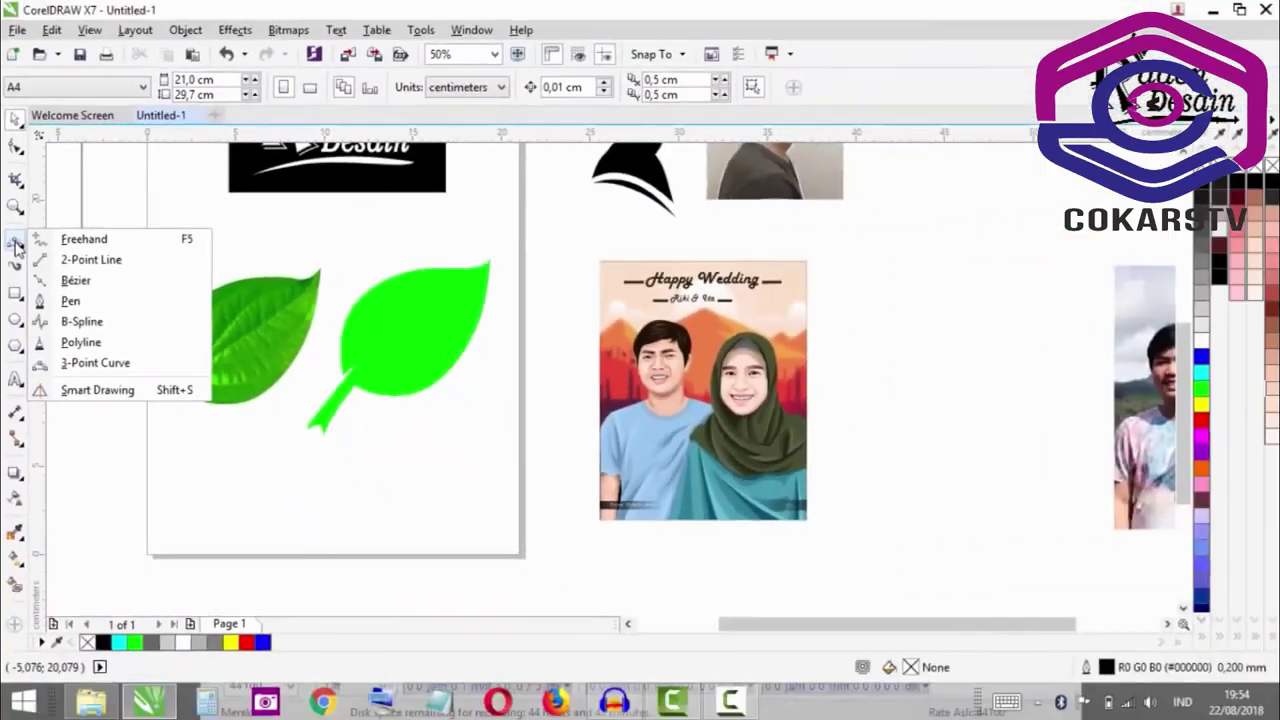
pyautogui.click(99, 244)
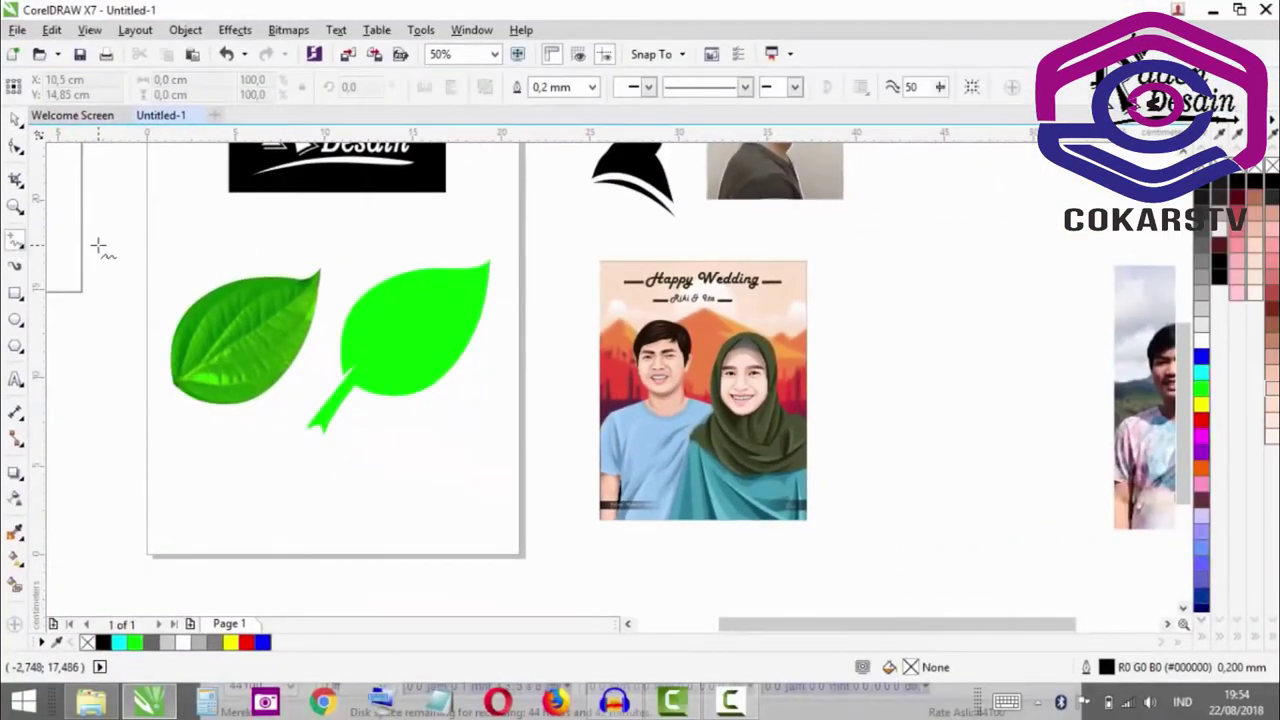
pyautogui.scroll(-2, 444, 424)
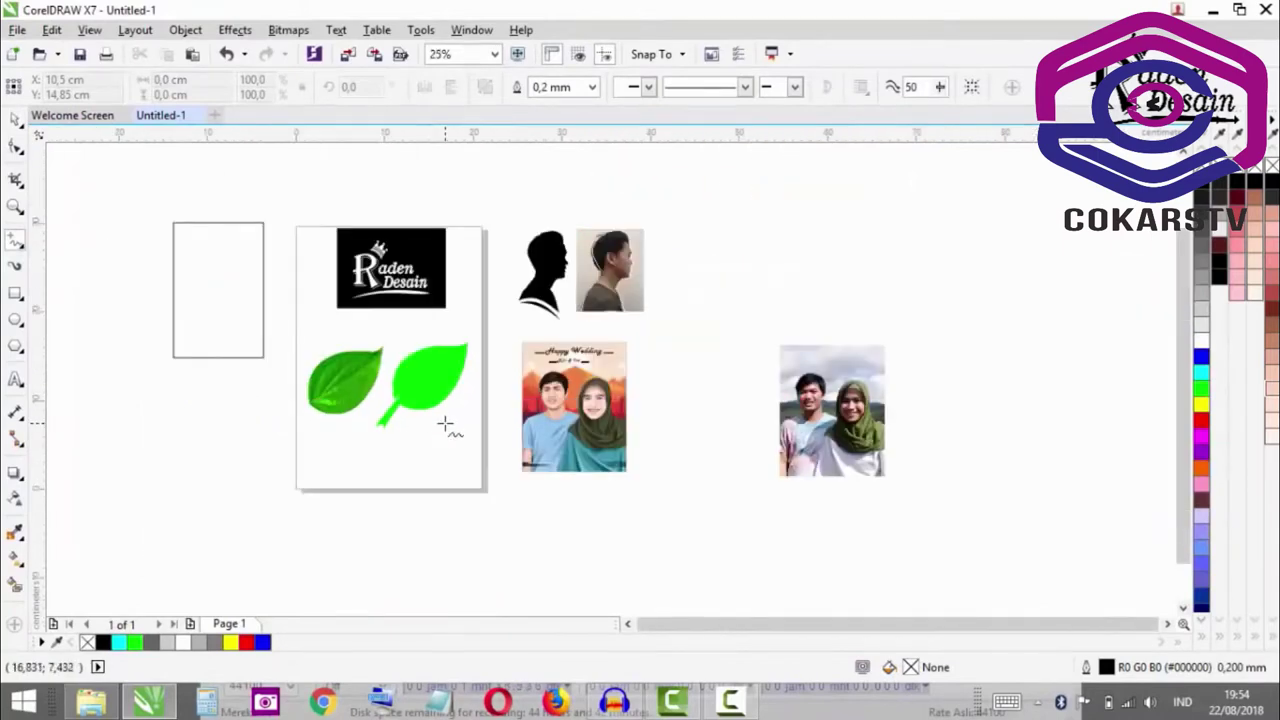
pyautogui.scroll(2, 346, 442)
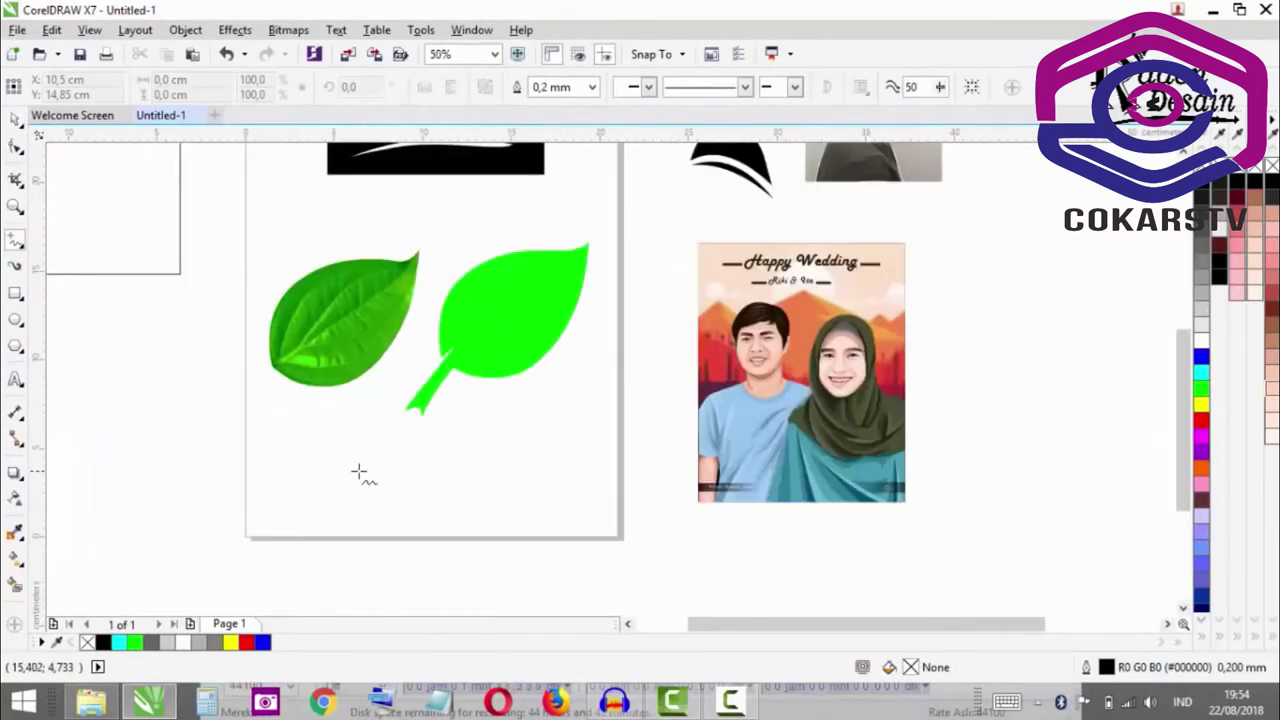
pyautogui.scroll(2, 359, 472)
pyautogui.moveTo(218, 416); pyautogui.dragTo(706, 411)
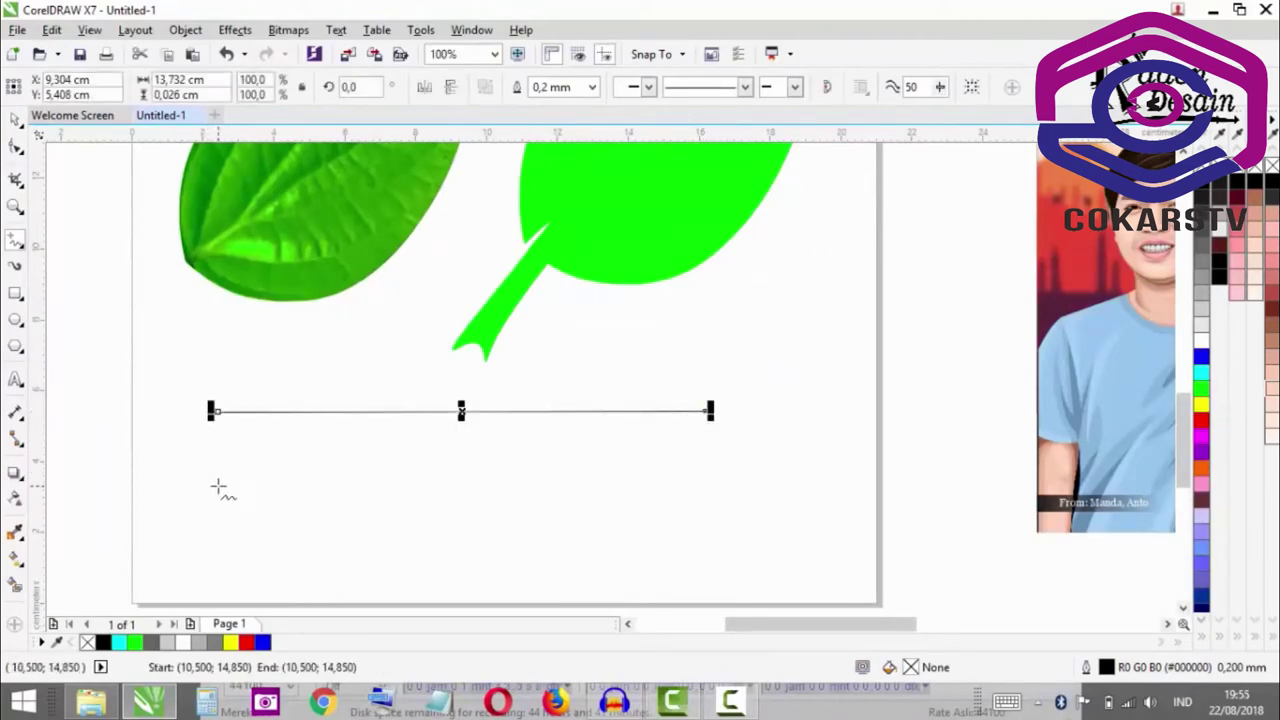
# - Draw a second, nearly horizontal freehand line about 13.9 cm long beneath the first one
pyautogui.moveTo(218, 487); pyautogui.dragTo(706, 526)
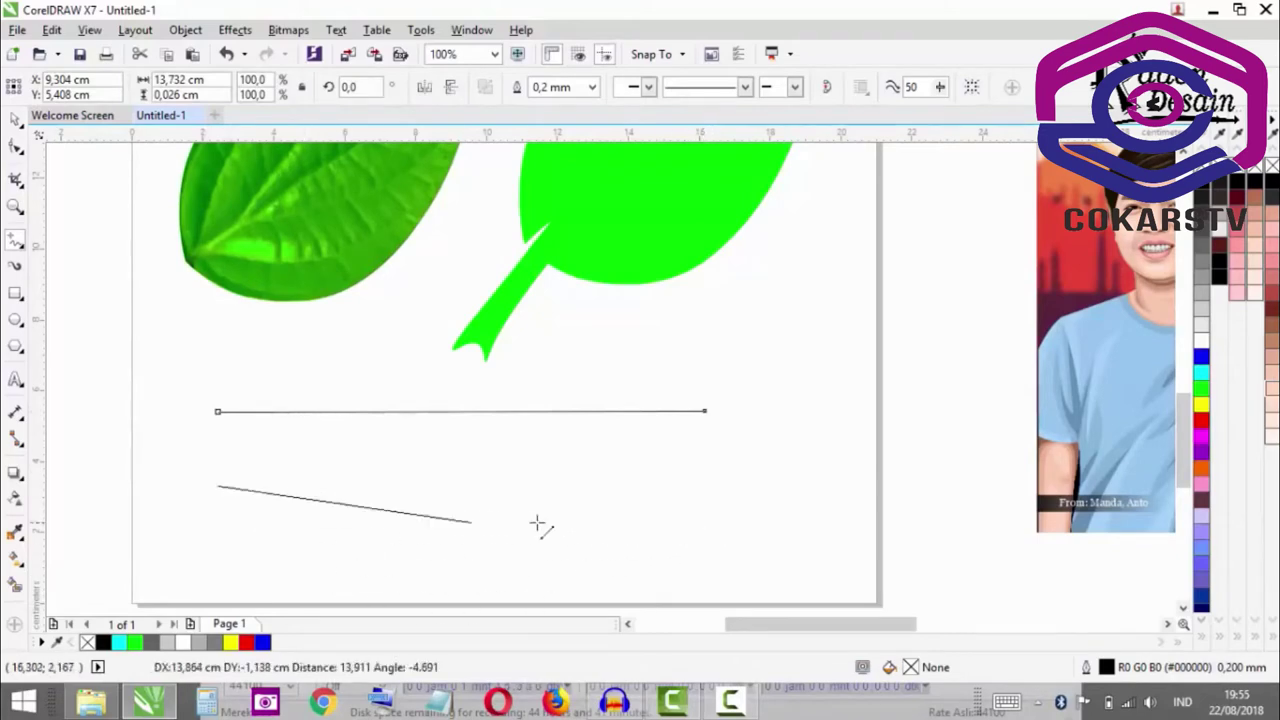
pyautogui.moveTo(537, 523); pyautogui.dragTo(713, 467)
pyautogui.scroll(-1, 714, 427)
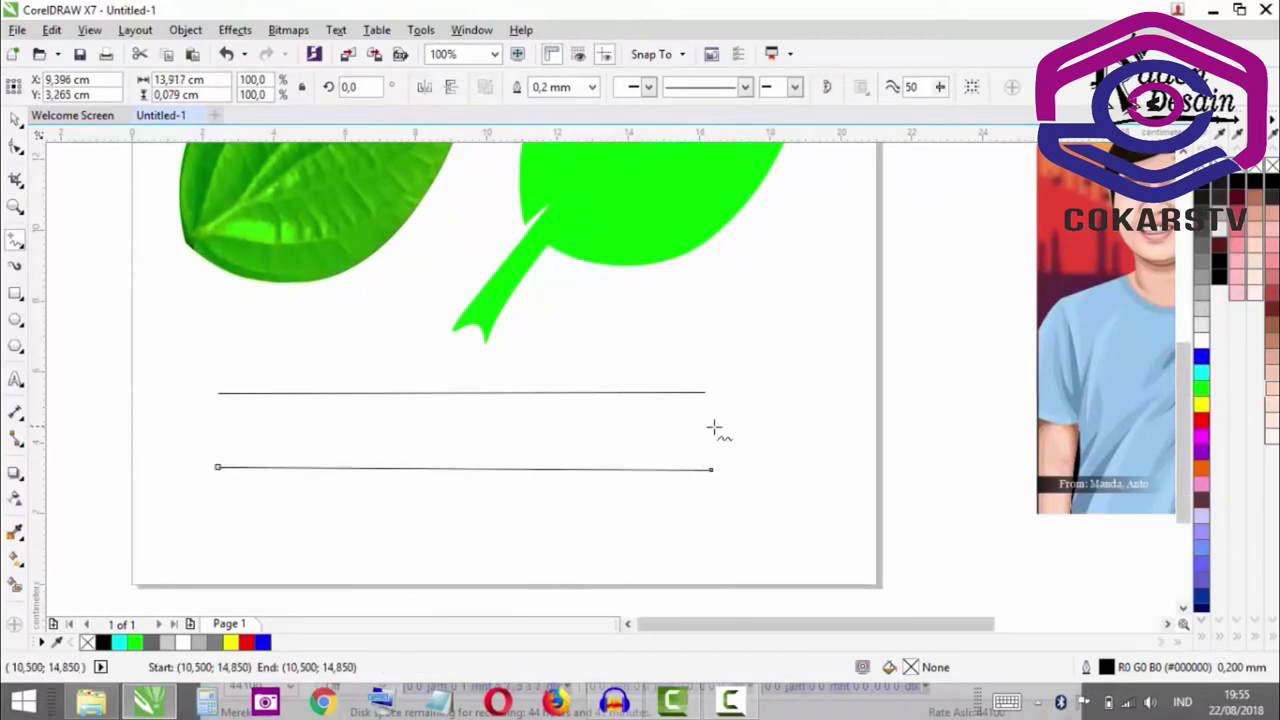
# - Extend the lower line from its ends into a closed triangle about 13.9 by 4.1 cm and fill it with light grey (#E6E6E6)
pyautogui.scroll(1, 662, 505)
pyautogui.scroll(-1, 650, 386)
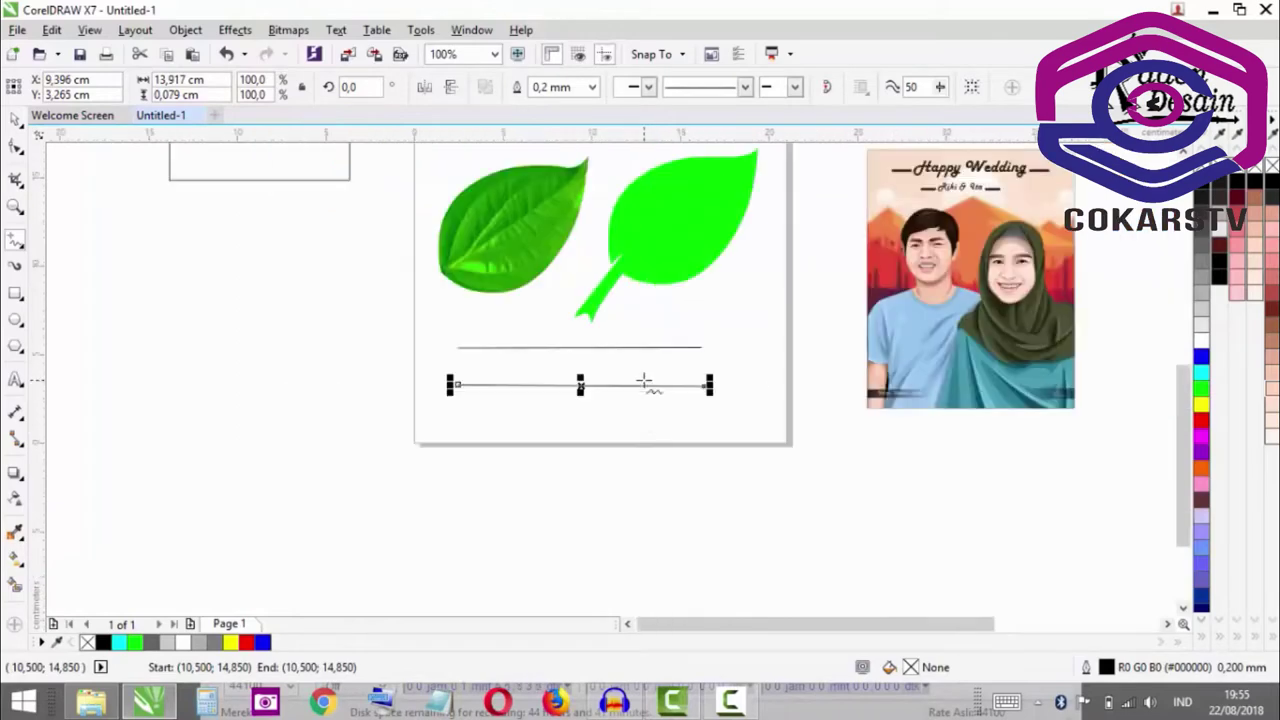
pyautogui.scroll(1, 640, 452)
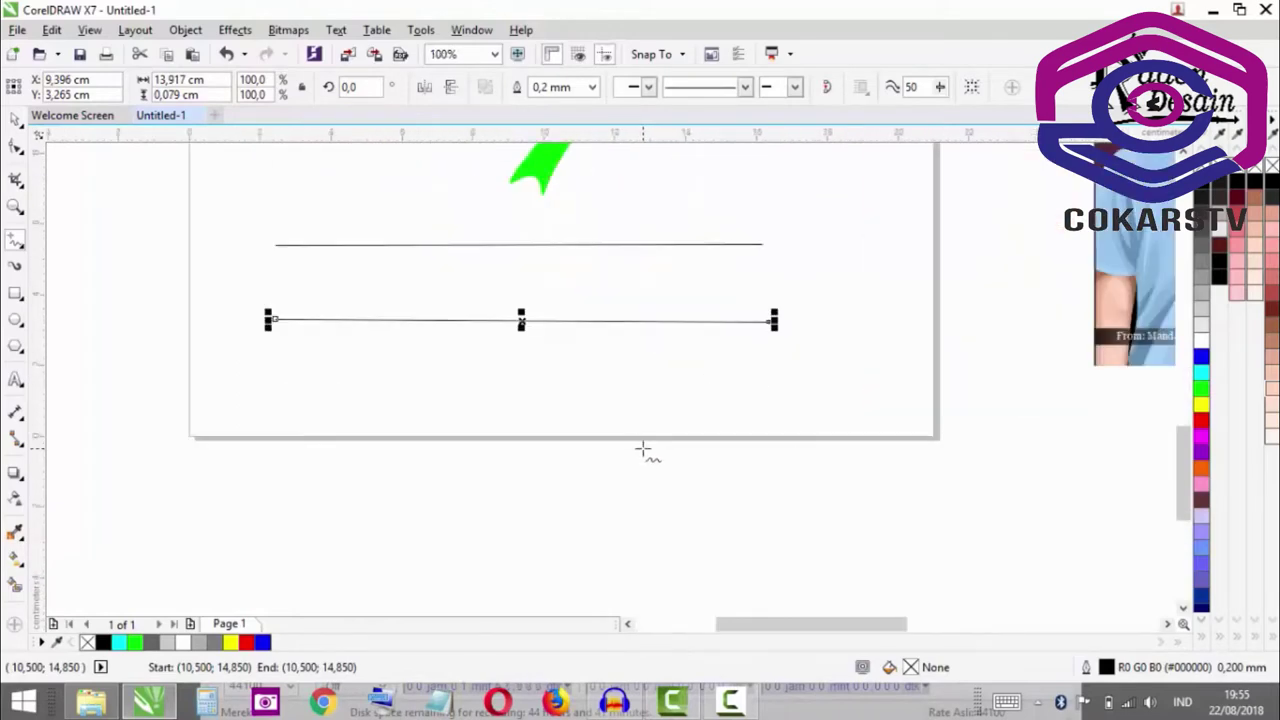
pyautogui.scroll(1, 271, 316)
pyautogui.scroll(1, 285, 332)
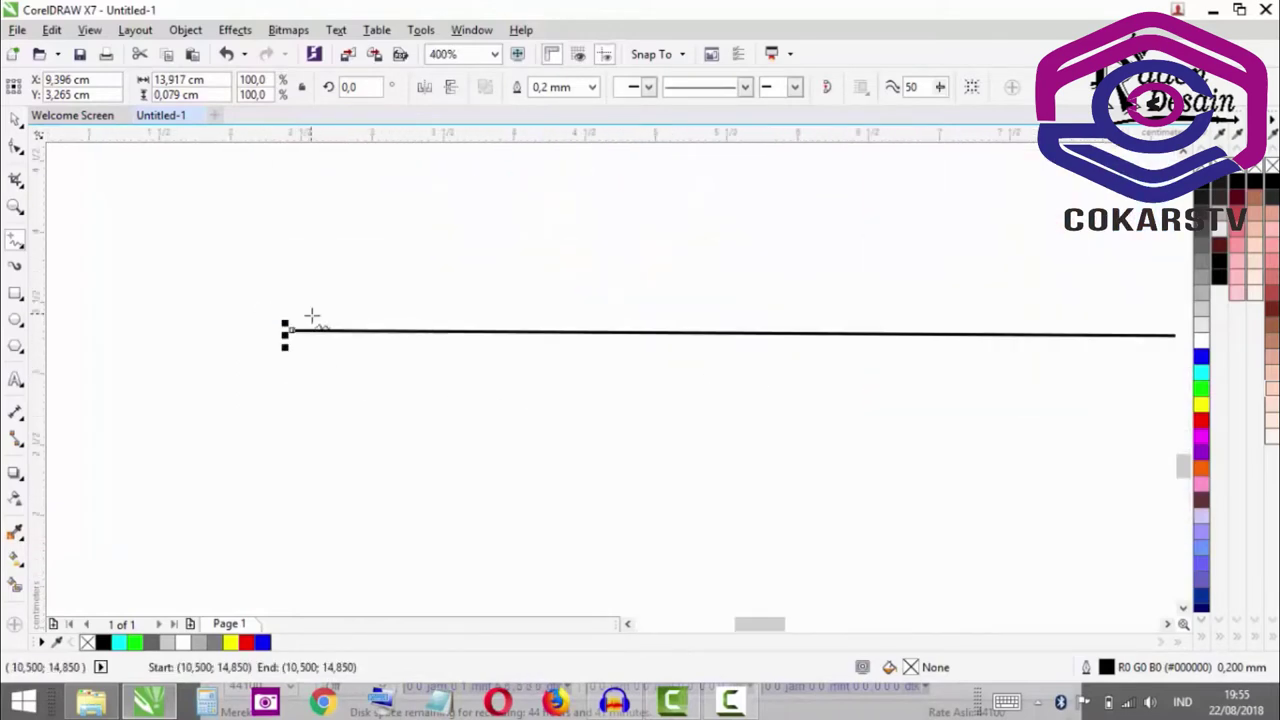
pyautogui.scroll(-1, 292, 332)
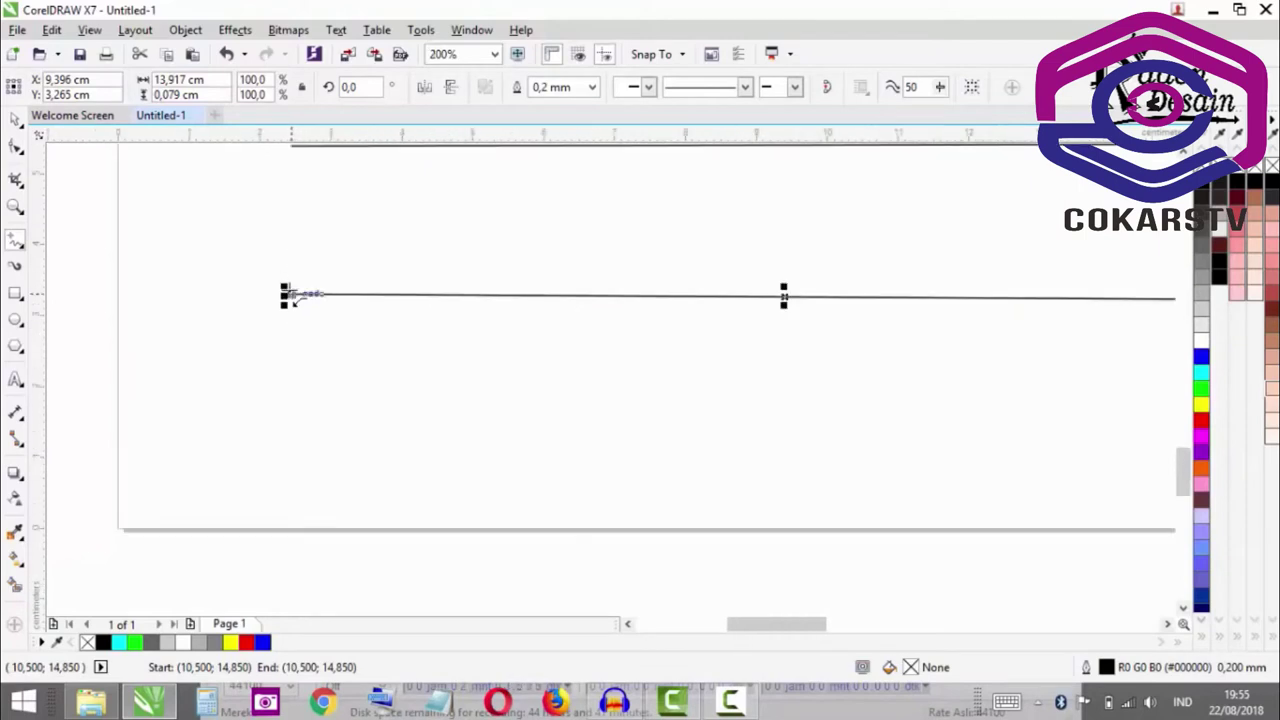
pyautogui.moveTo(291, 294)
pyautogui.mouseDown()
pyautogui.moveTo(208, 424)
pyautogui.moveTo(336, 370)
pyautogui.moveTo(424, 412)
pyautogui.moveTo(614, 430)
pyautogui.moveTo(574, 457)
pyautogui.moveTo(857, 520)
pyautogui.moveTo(926, 597)
pyautogui.moveTo(906, 586)
pyautogui.mouseUp()
pyautogui.scroll(-3, 557, 471)
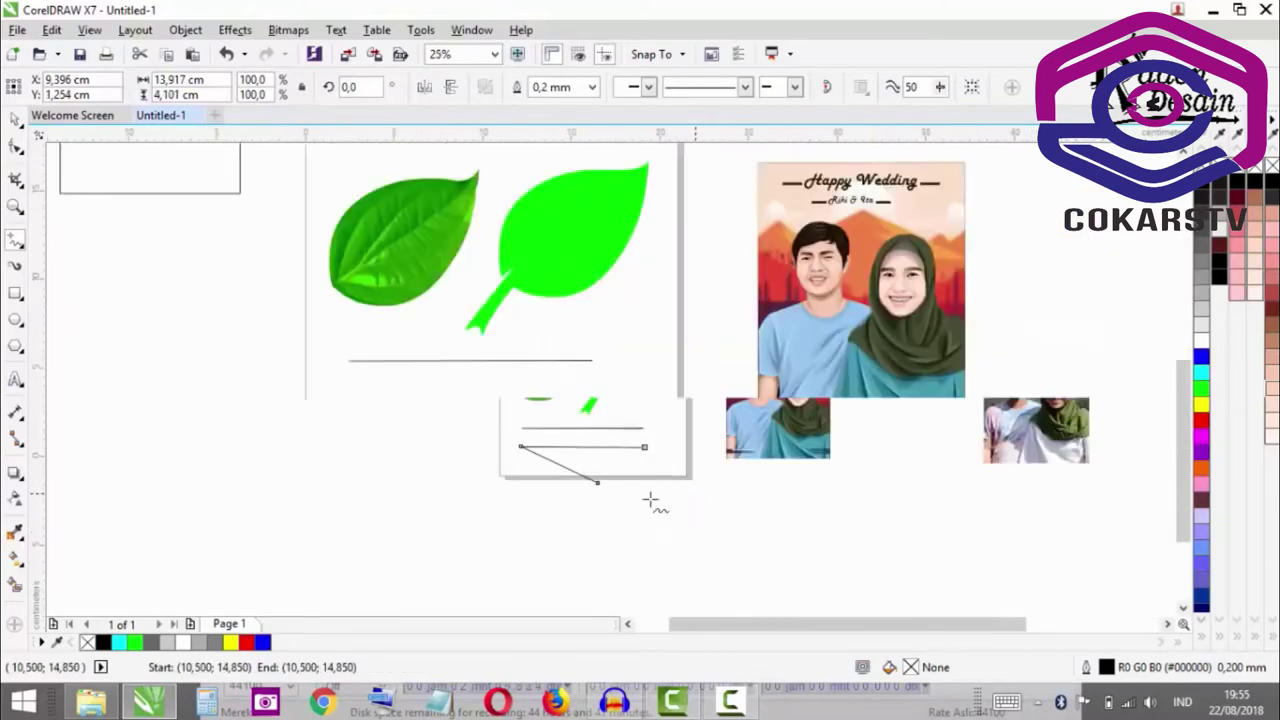
pyautogui.scroll(2, 650, 500)
pyautogui.moveTo(393, 450); pyautogui.dragTo(588, 318)
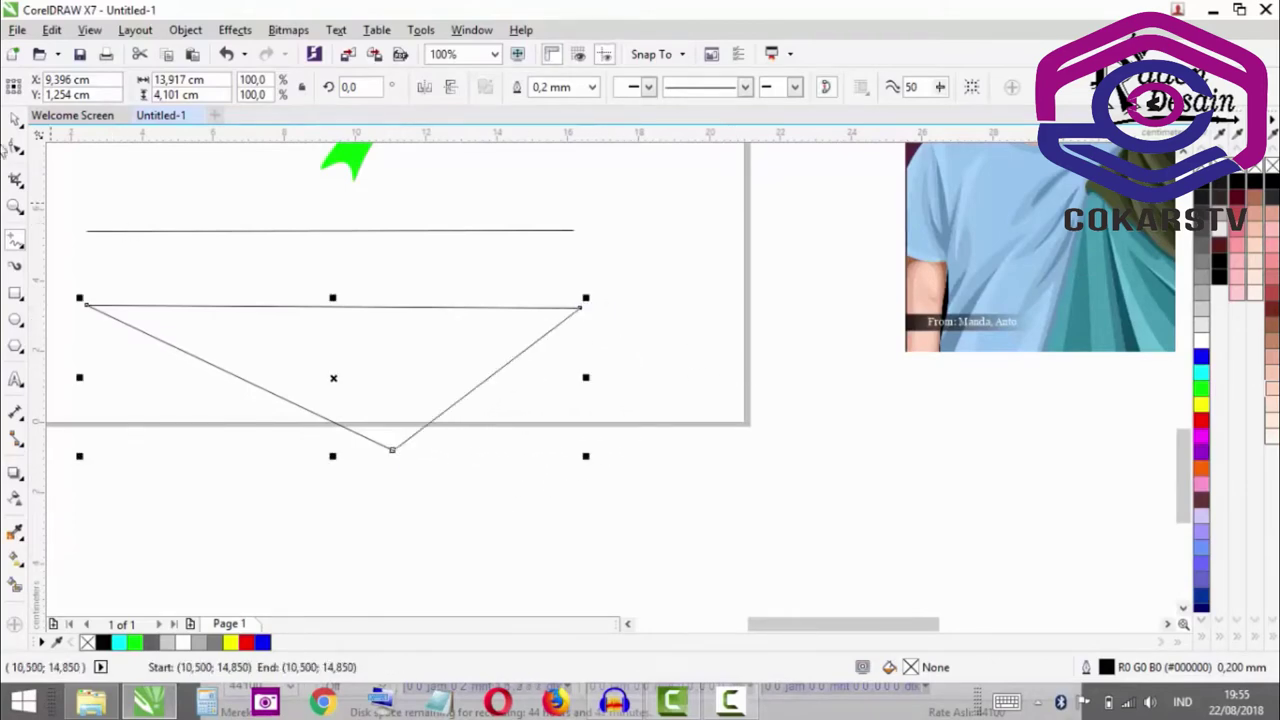
pyautogui.click(1220, 182)
pyautogui.click(1203, 316)
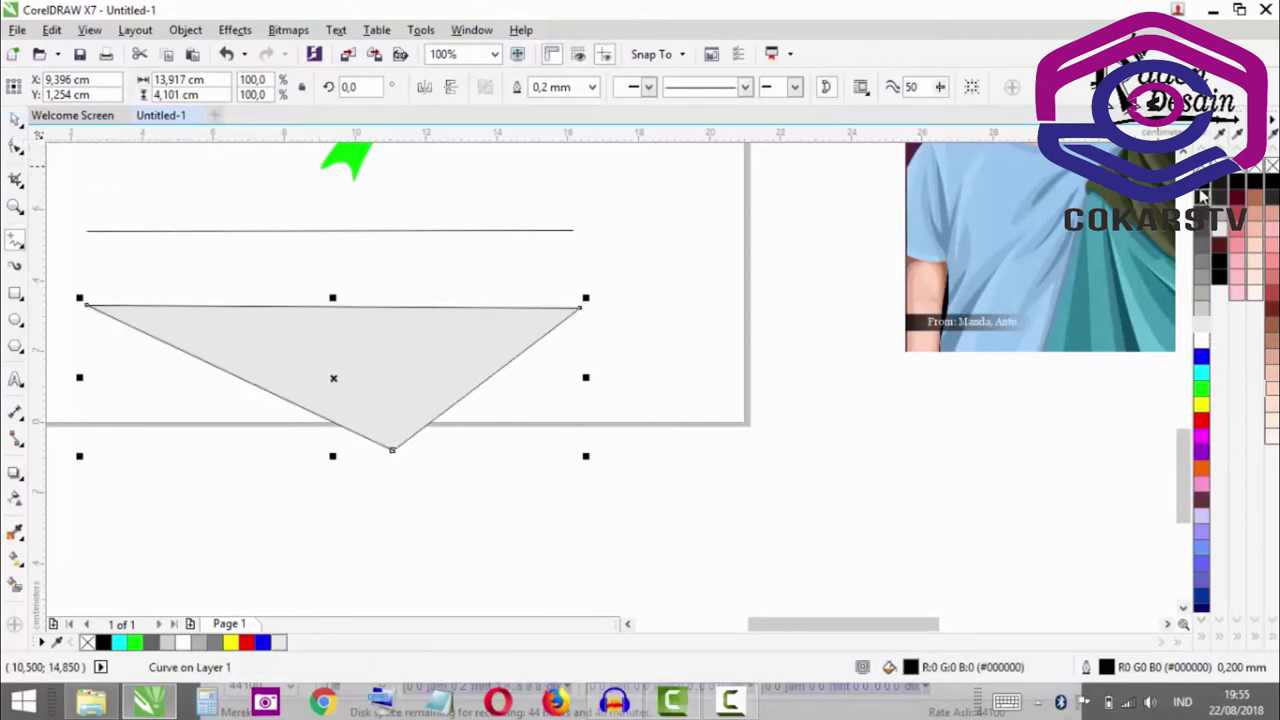
# - Draw a closed, wavy freehand shape about 10.9 by 8.5 cm beside the page's left edge and fill it with medium grey (#999999)
pyautogui.hscroll(-3, 492, 421)
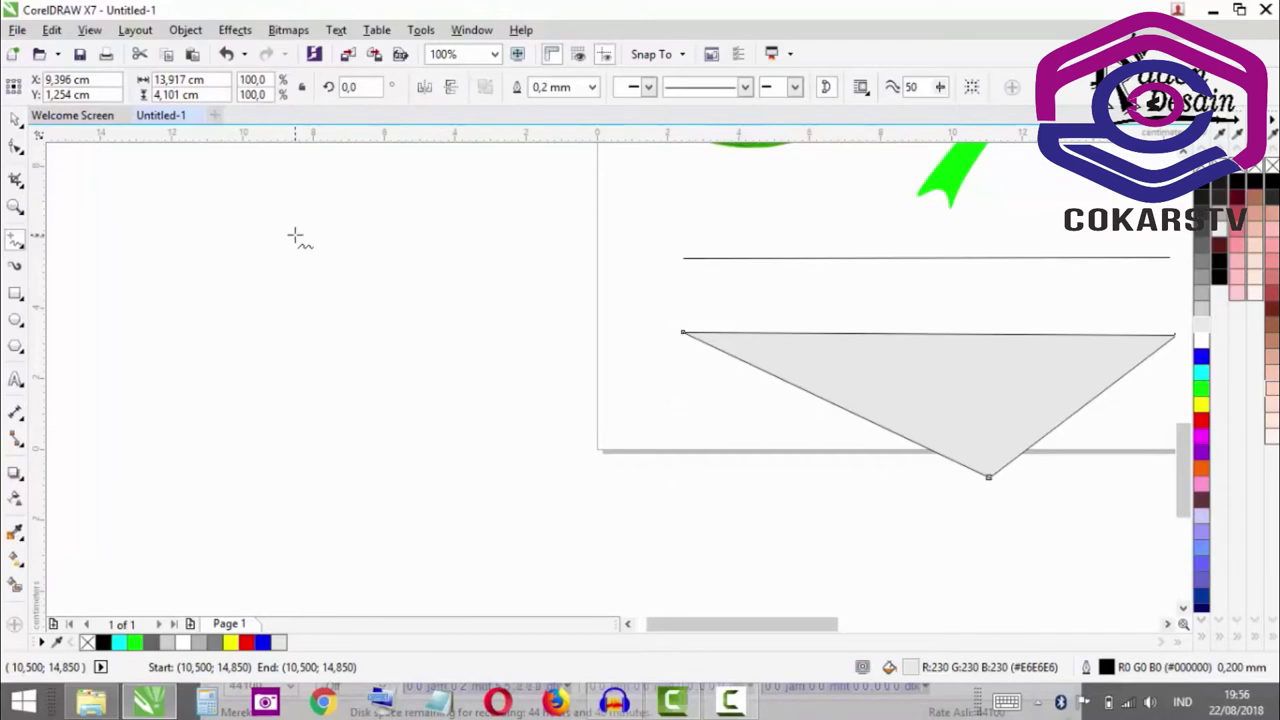
pyautogui.click(296, 236)
pyautogui.moveTo(300, 236)
pyautogui.mouseDown()
pyautogui.moveTo(351, 230)
pyautogui.moveTo(430, 297)
pyautogui.moveTo(414, 389)
pyautogui.moveTo(253, 480)
pyautogui.moveTo(136, 356)
pyautogui.moveTo(267, 291)
pyautogui.moveTo(118, 233)
pyautogui.moveTo(392, 188)
pyautogui.moveTo(492, 195)
pyautogui.moveTo(481, 237)
pyautogui.moveTo(296, 196)
pyautogui.moveTo(298, 240)
pyautogui.mouseUp()
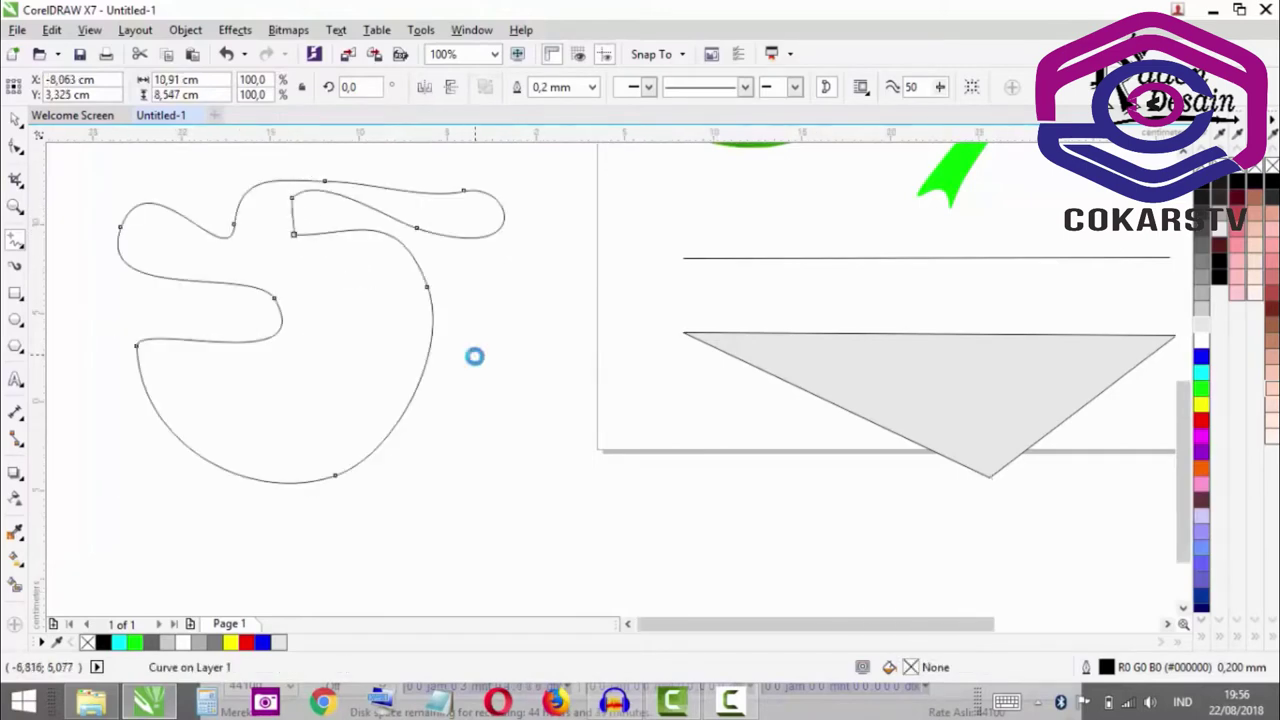
pyautogui.scroll(-2, 474, 357)
pyautogui.scroll(4, 365, 320)
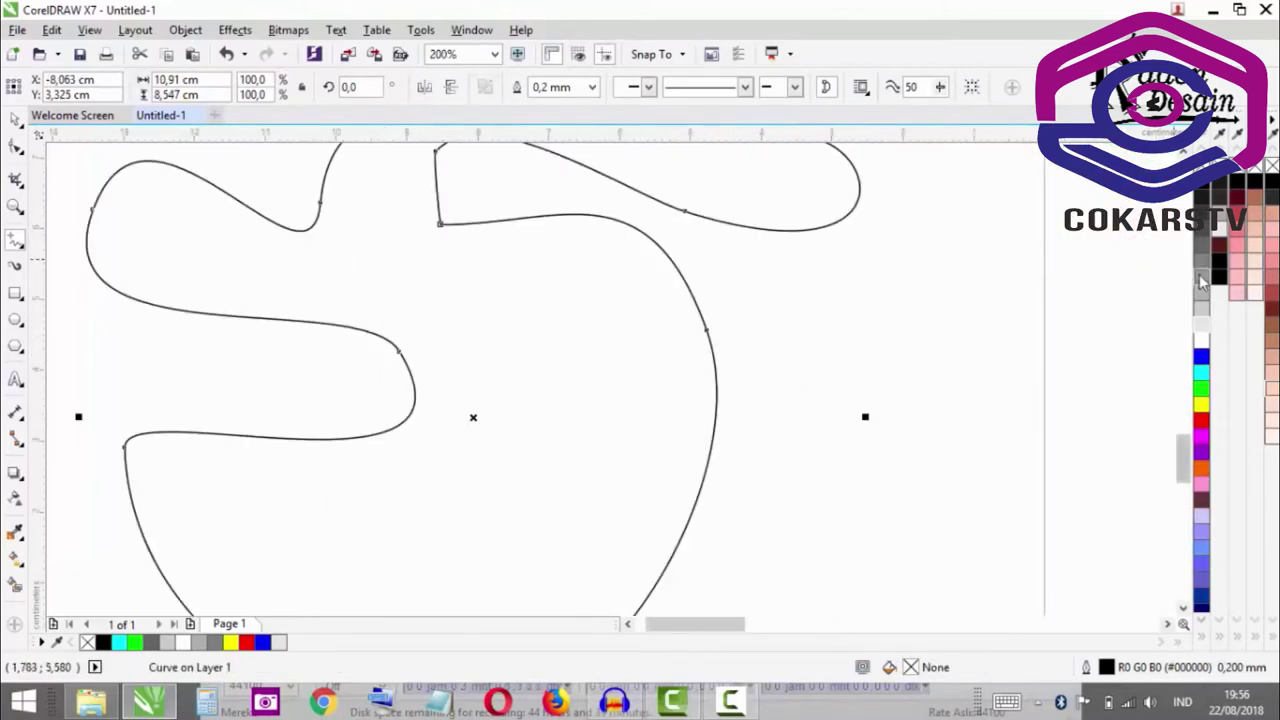
pyautogui.click(1200, 282)
pyautogui.scroll(-4, 420, 366)
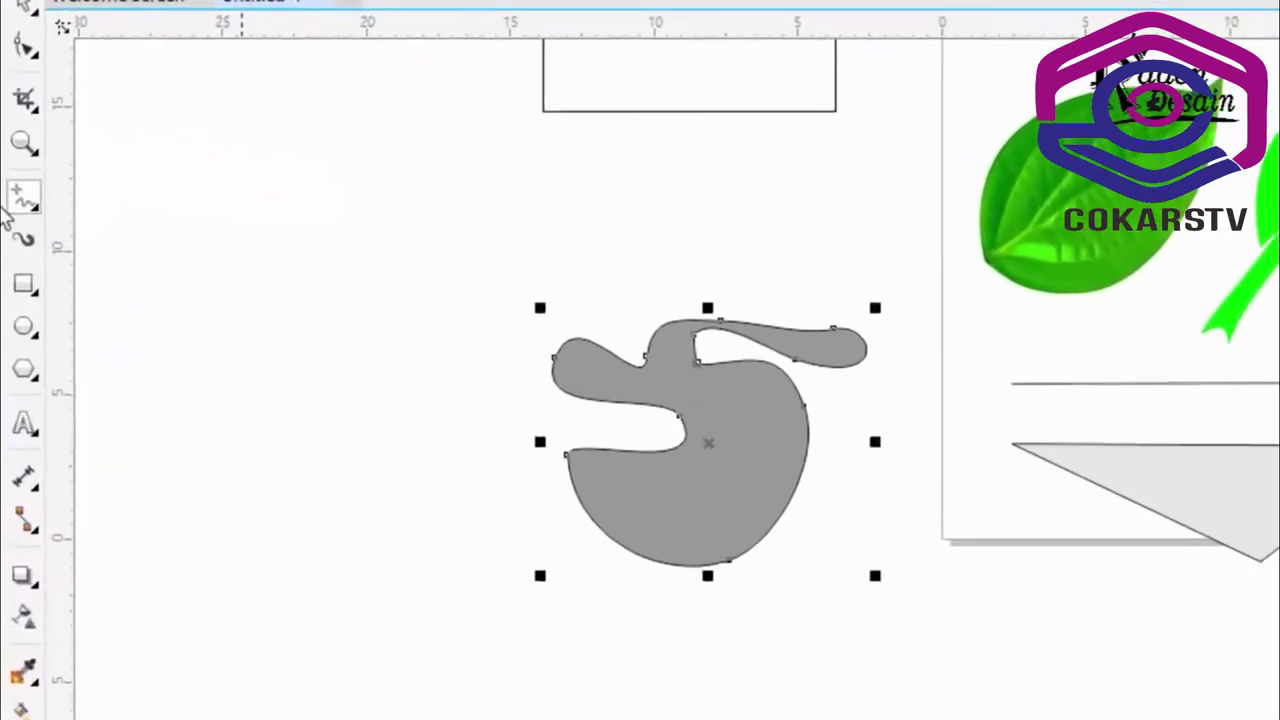
# - Draw a perfectly horizontal line about 12.8 cm long below the light grey triangle with the 2-Point Line tool
pyautogui.click(33, 158)
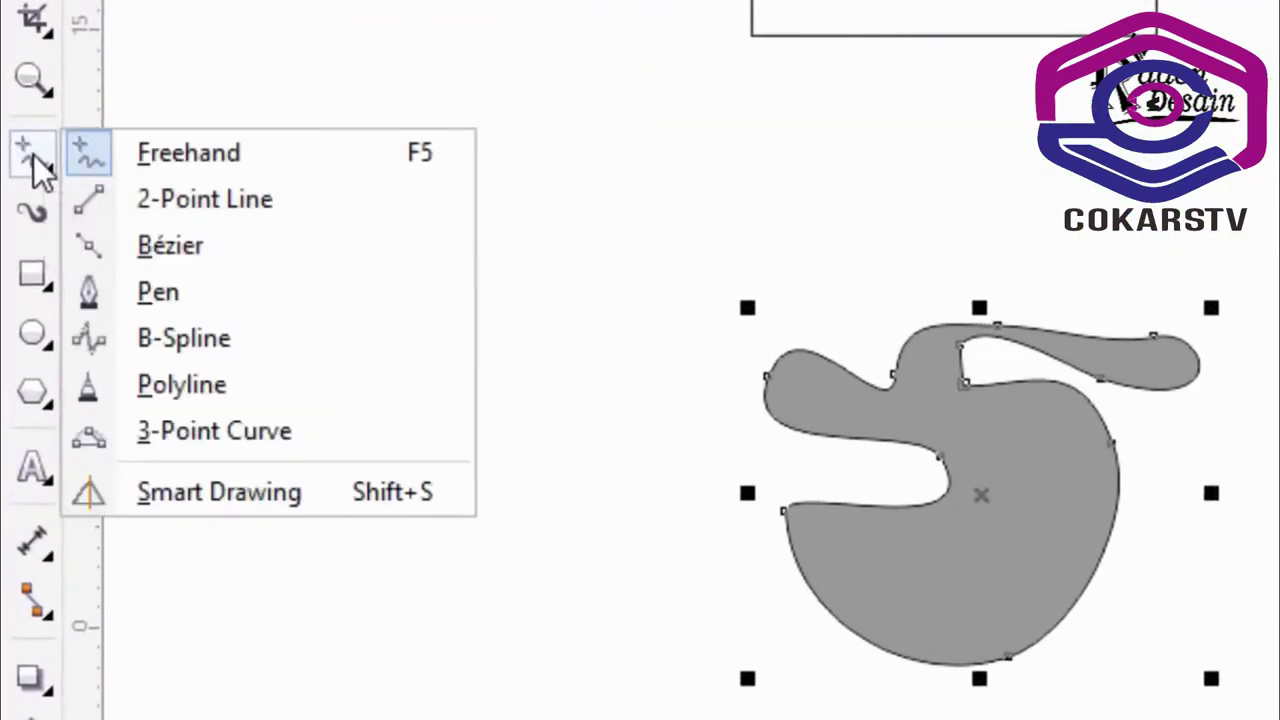
pyautogui.click(234, 199)
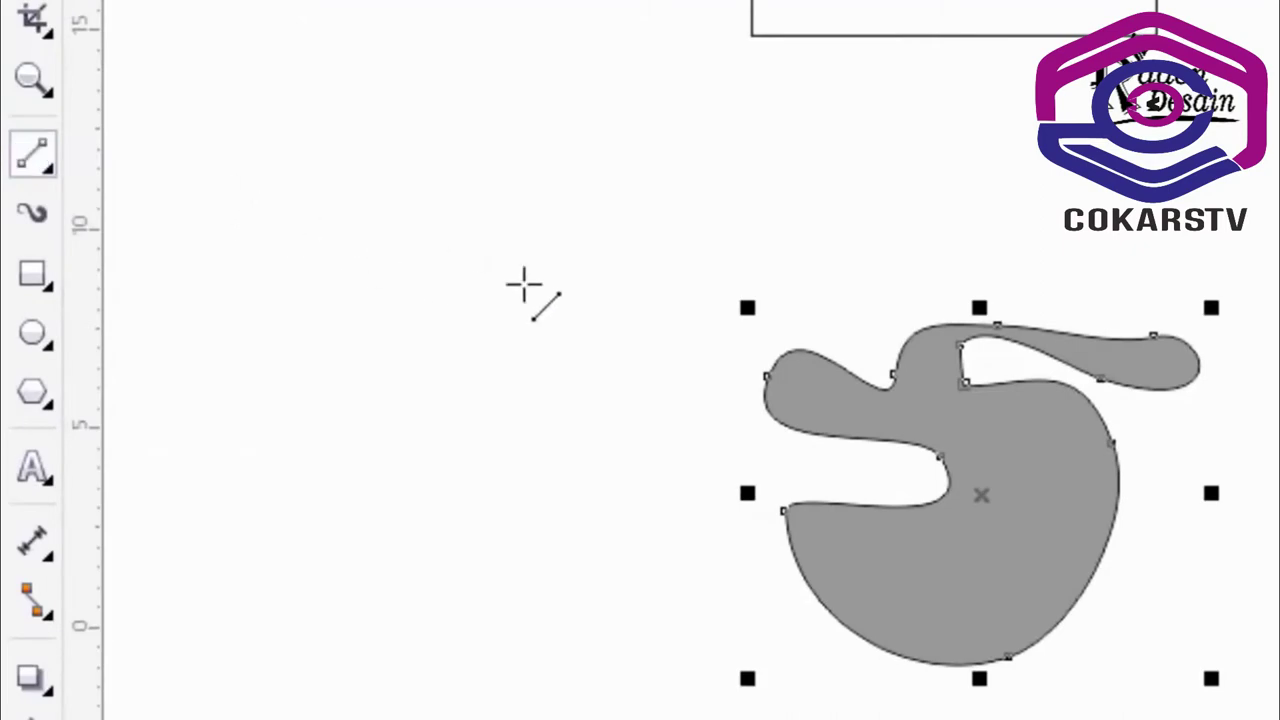
pyautogui.scroll(-2, 1033, 462)
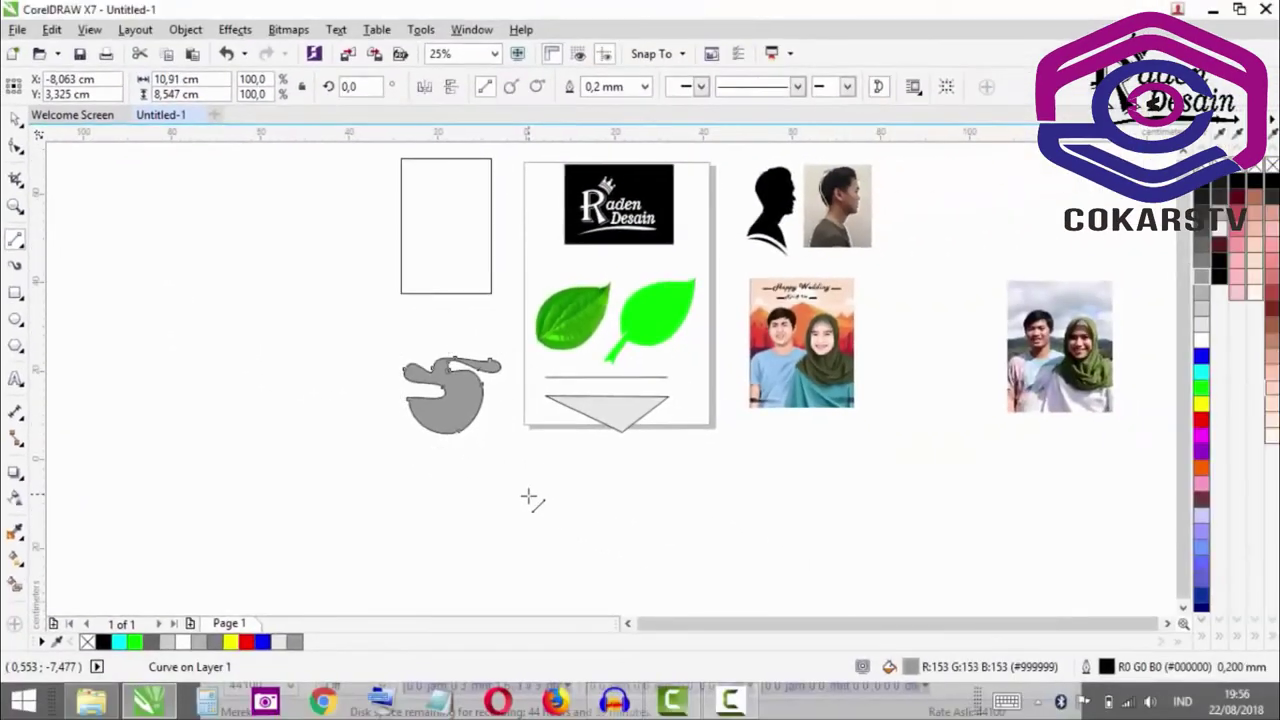
pyautogui.scroll(-1, 675, 491)
pyautogui.scroll(2, 811, 540)
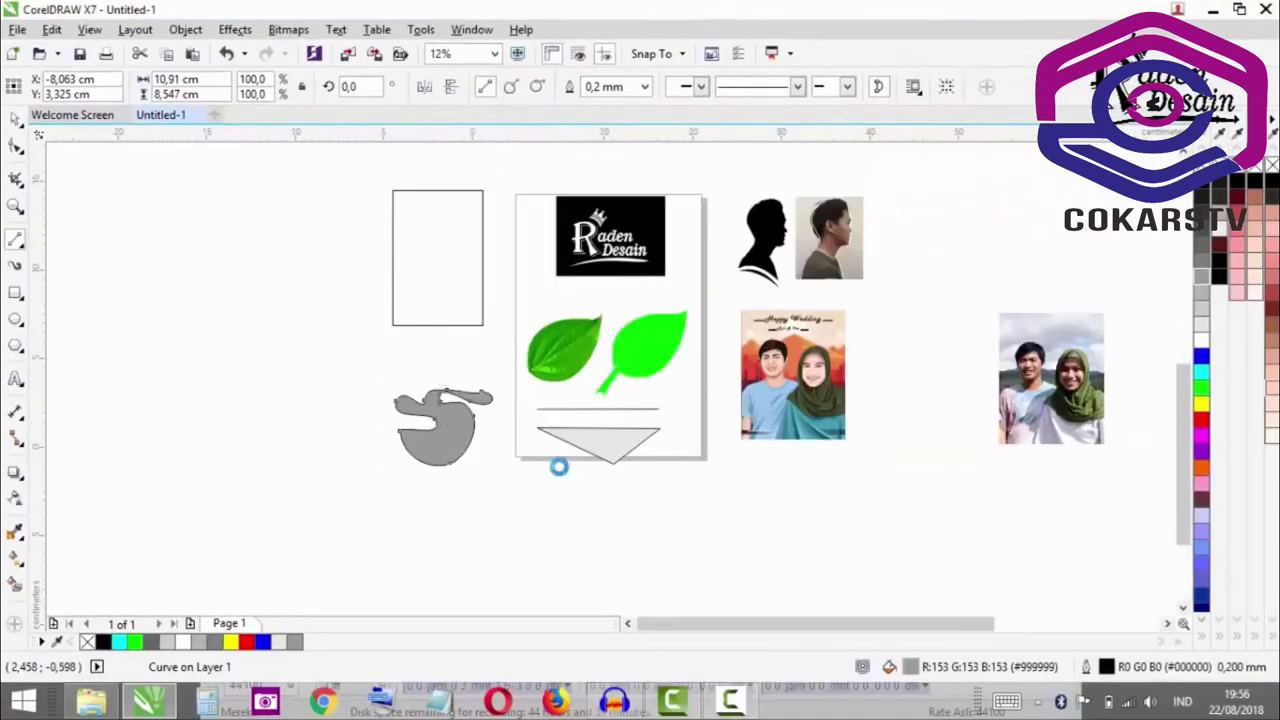
pyautogui.scroll(1, 689, 484)
pyautogui.scroll(1, 689, 486)
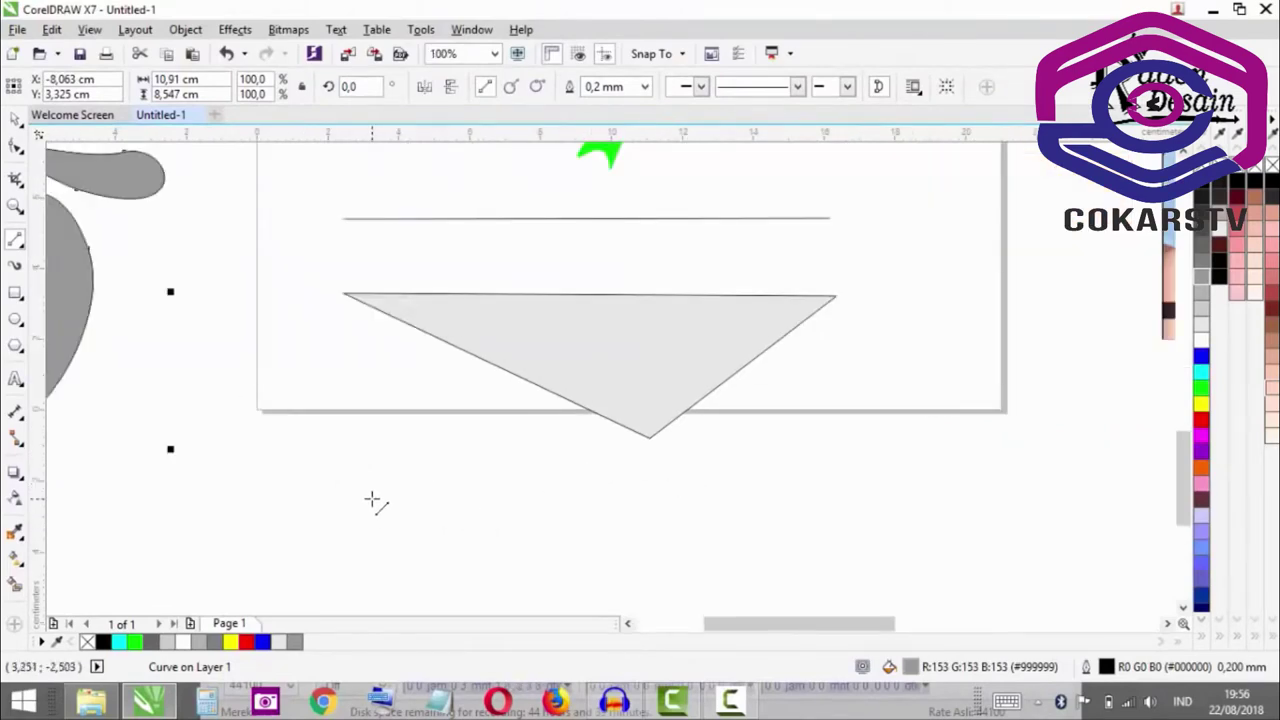
pyautogui.press('Escape')
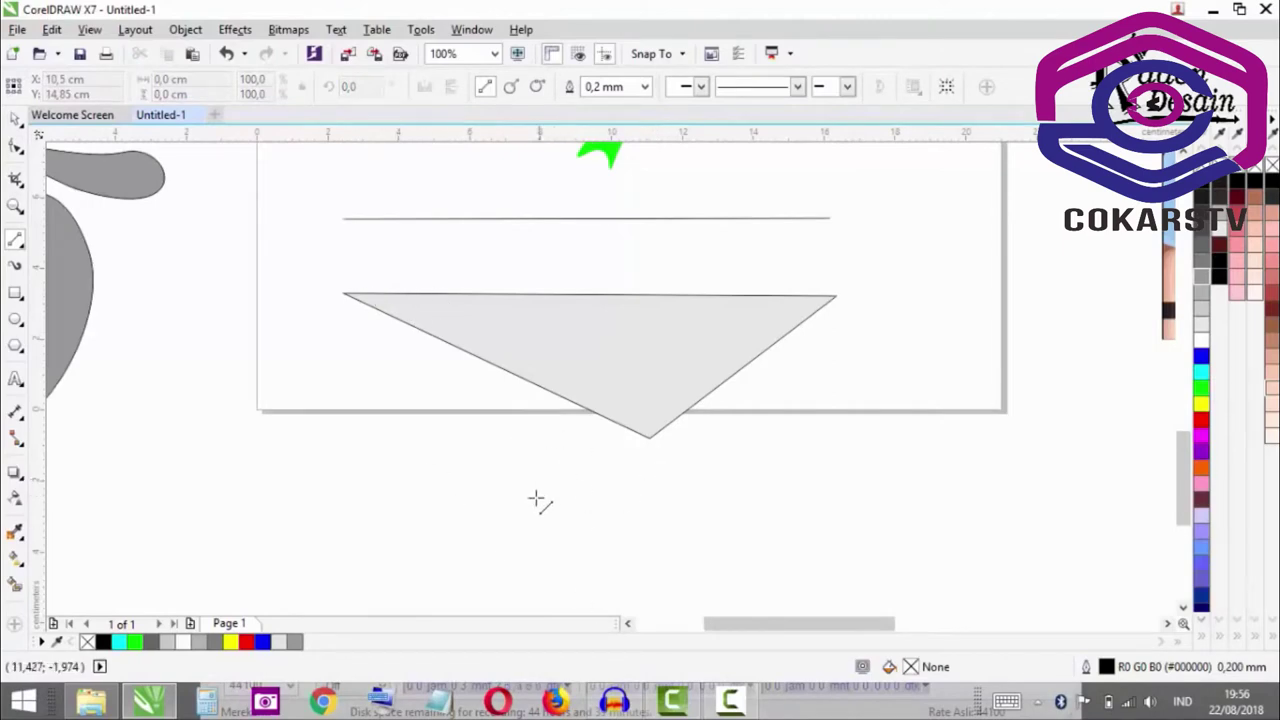
pyautogui.moveTo(381, 508)
pyautogui.mouseDown()
pyautogui.moveTo(420, 578)
pyautogui.moveTo(486, 503)
pyautogui.moveTo(562, 452)
pyautogui.moveTo(637, 532)
pyautogui.moveTo(689, 489)
pyautogui.moveTo(637, 526)
pyautogui.moveTo(729, 534)
pyautogui.moveTo(803, 480)
pyautogui.moveTo(838, 508)
pyautogui.mouseUp()
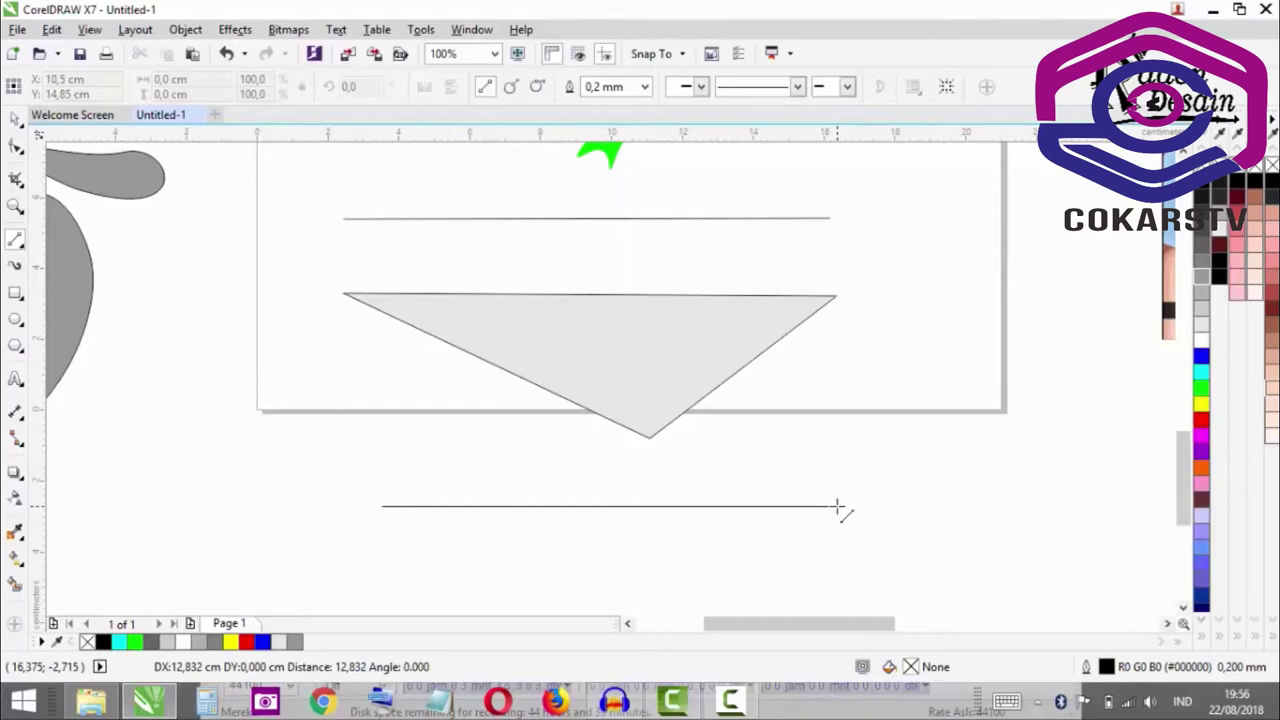
pyautogui.moveTo(838, 507); pyautogui.dragTo(838, 507)
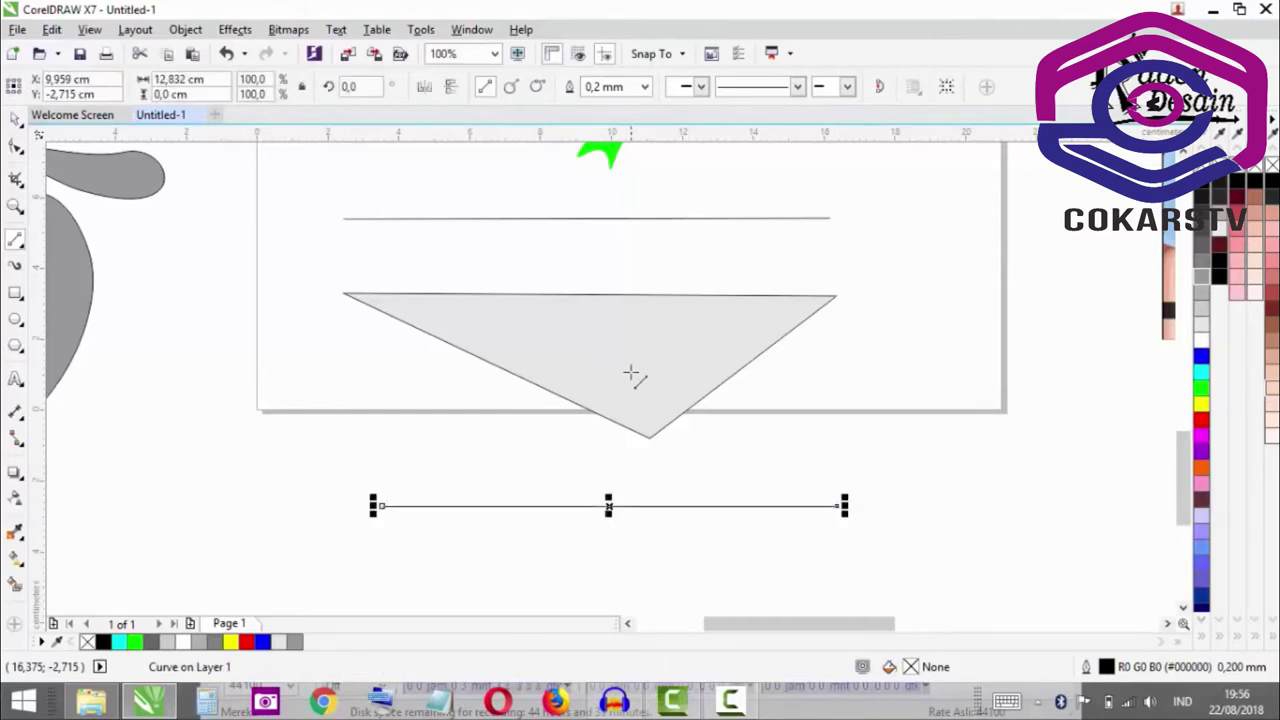
# - Extend the new line into a closed downward-pointing triangle about 12.8 by 4.3 cm and fill it with medium grey
pyautogui.scroll(-2, 640, 414)
pyautogui.scroll(2, 640, 440)
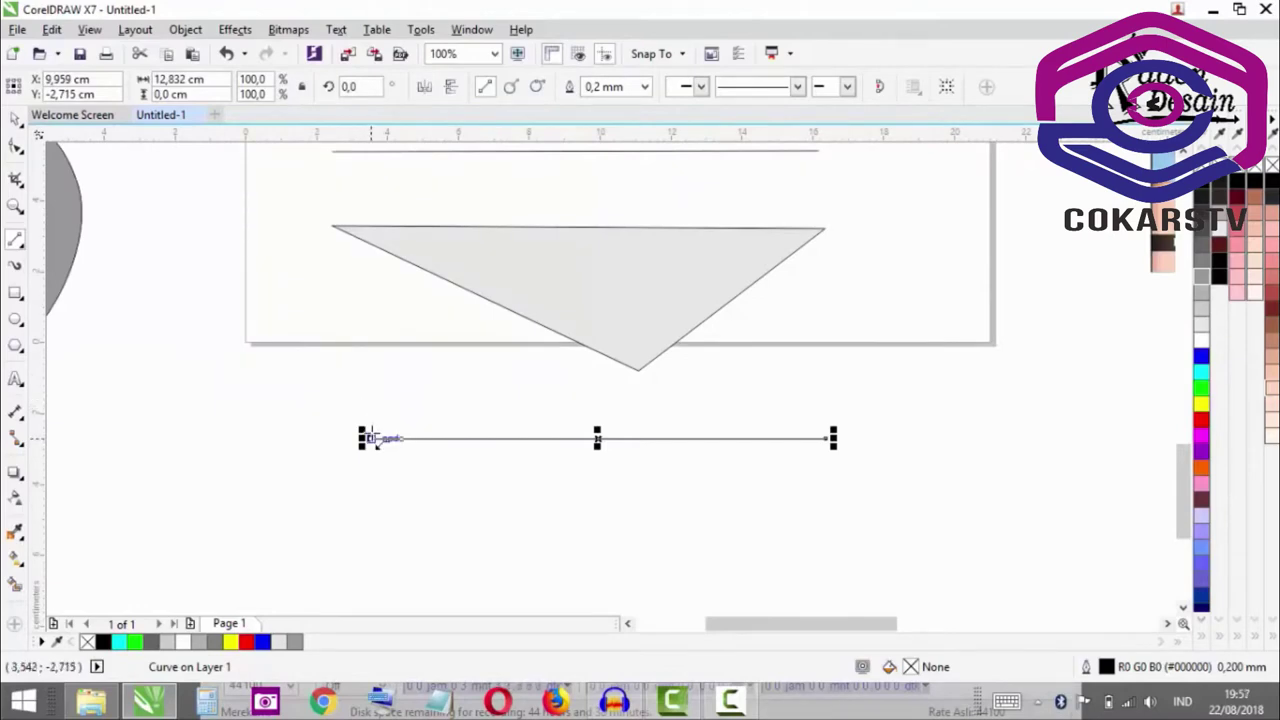
pyautogui.moveTo(370, 438); pyautogui.dragTo(826, 439)
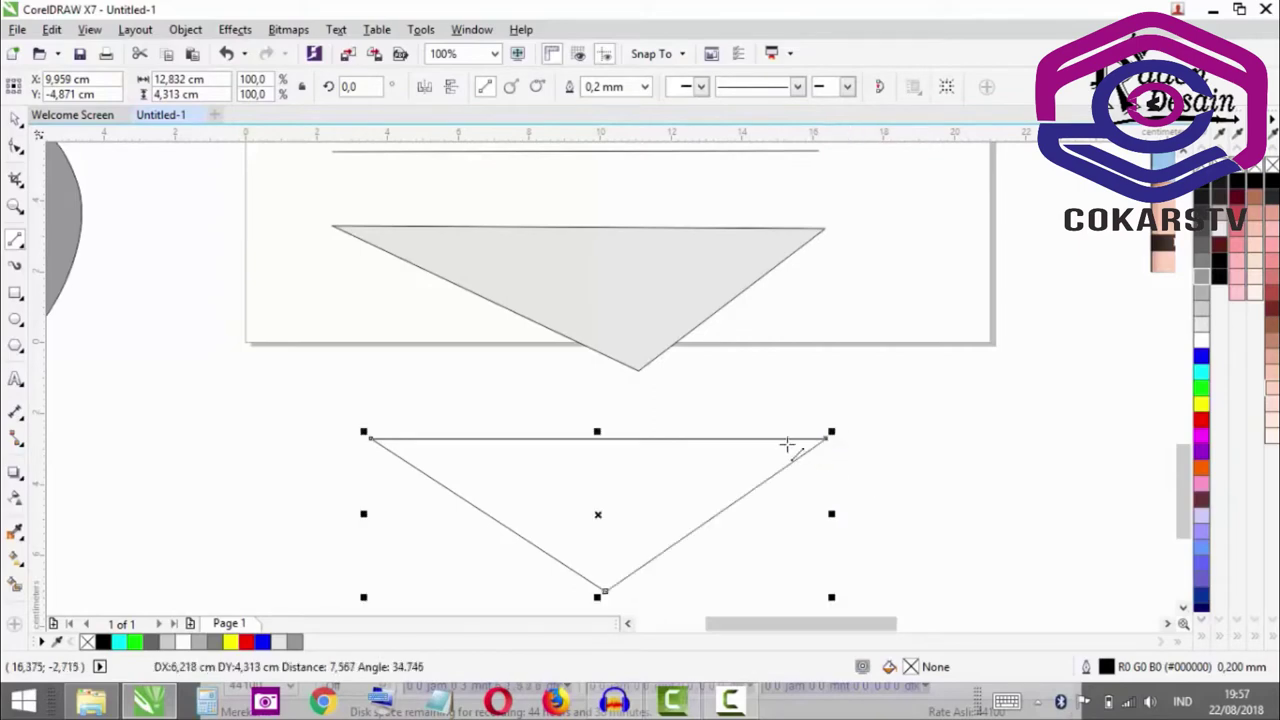
pyautogui.click(1201, 284)
pyautogui.scroll(-3, 750, 412)
pyautogui.scroll(3, 740, 437)
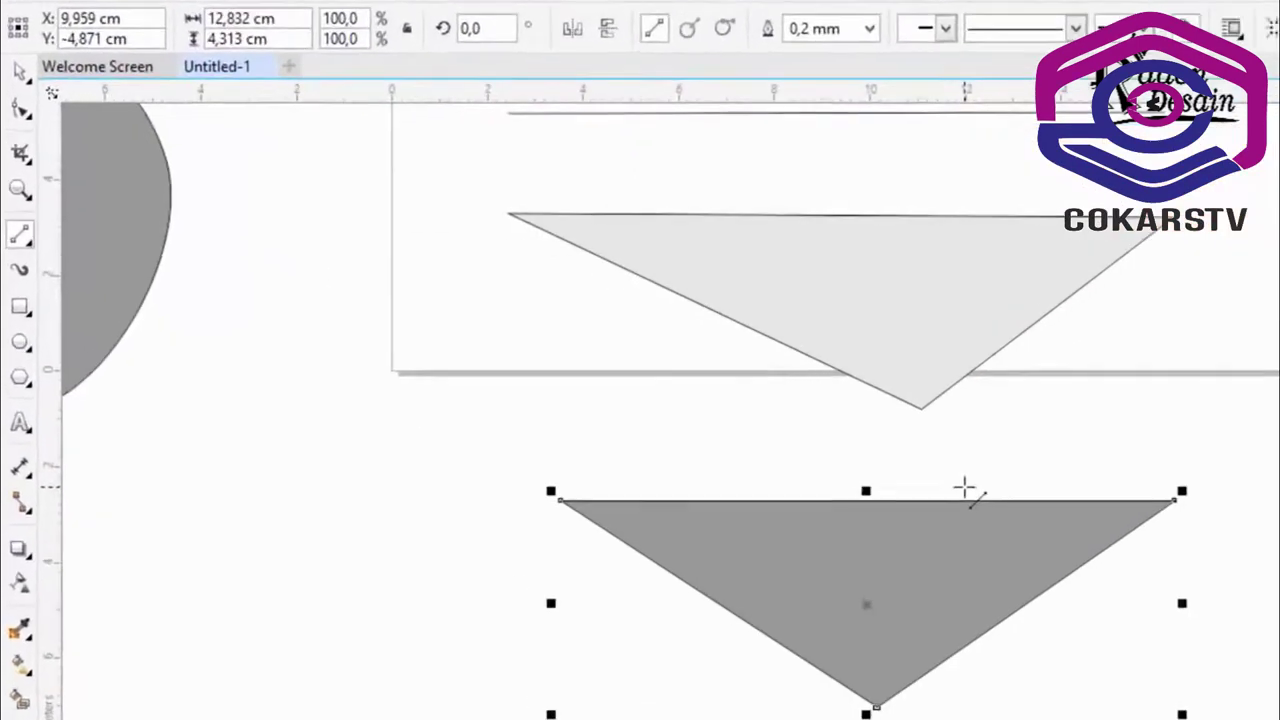
# - Start a Bézier curve with a first node at the pointed base of the leaf photo
pyautogui.click(28, 226)
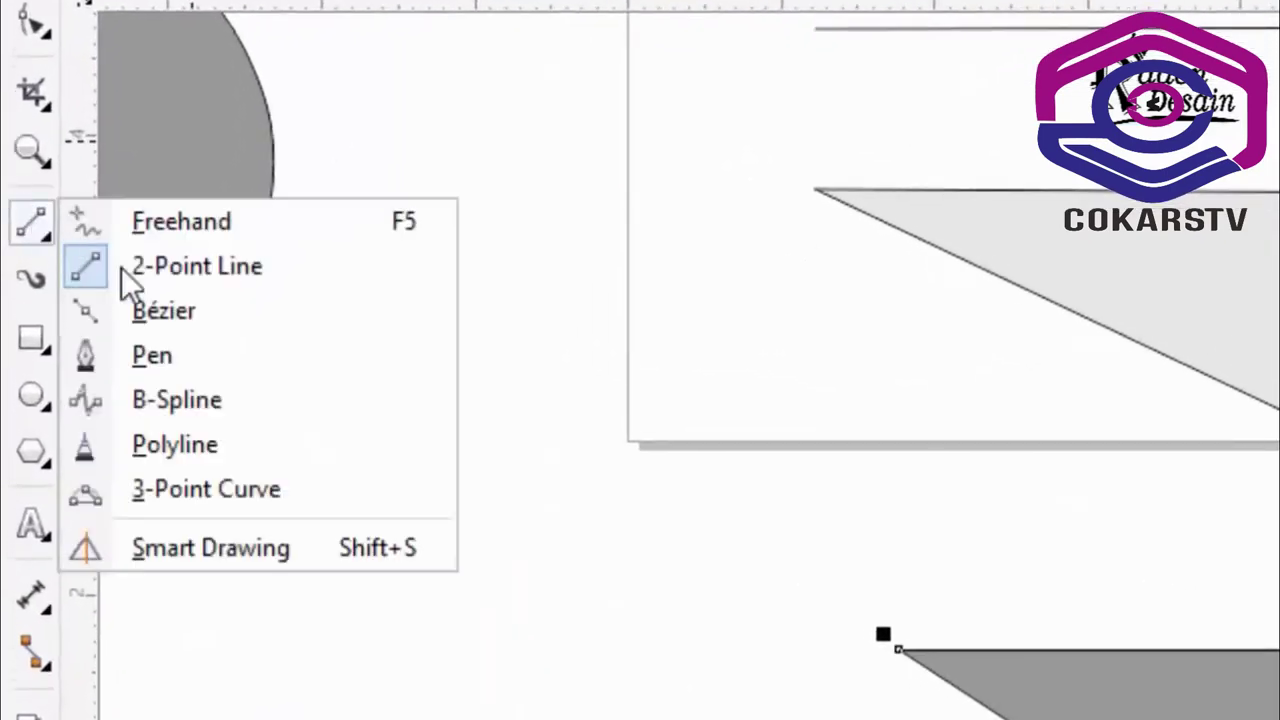
pyautogui.click(164, 310)
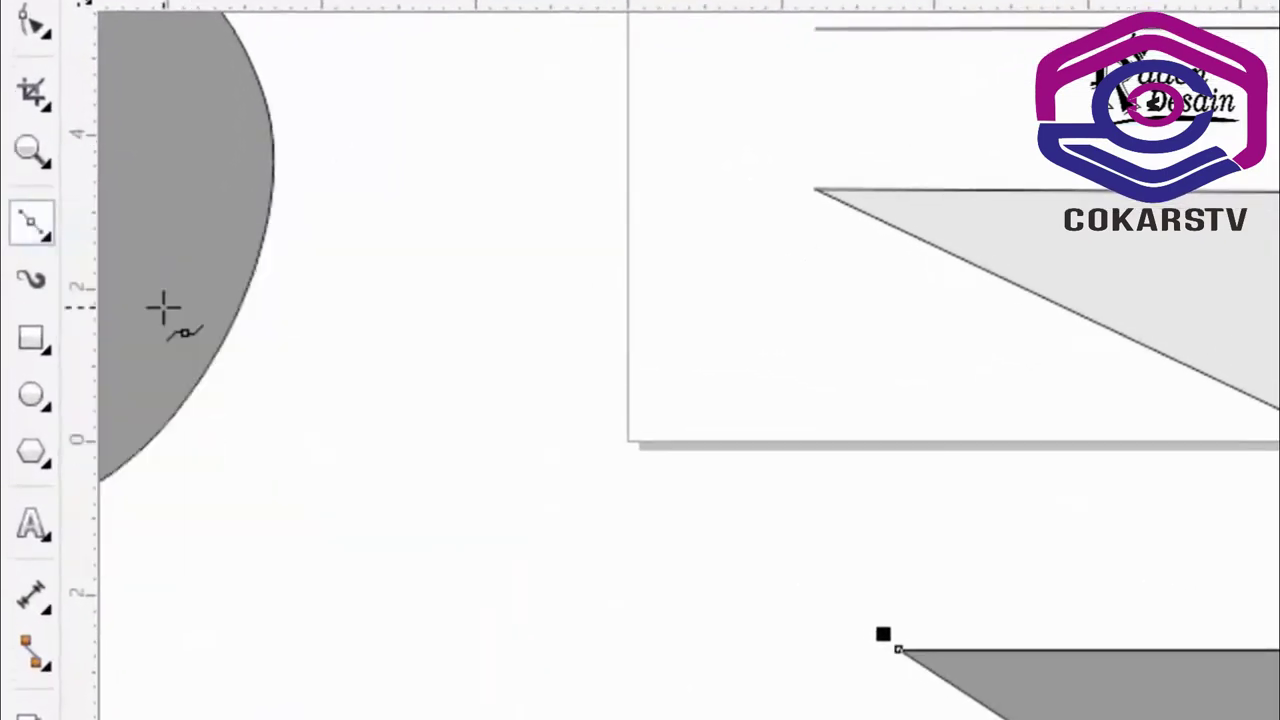
pyautogui.scroll(-3, 400, 574)
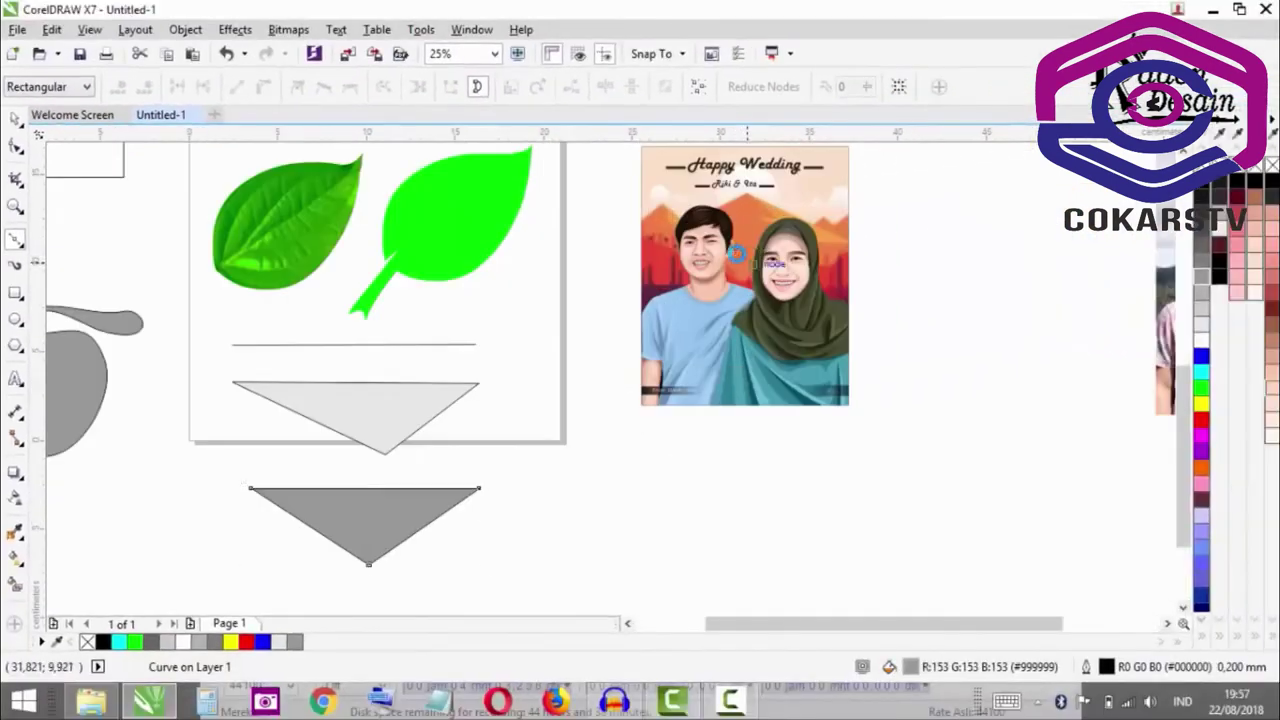
pyautogui.scroll(-2, 596, 400)
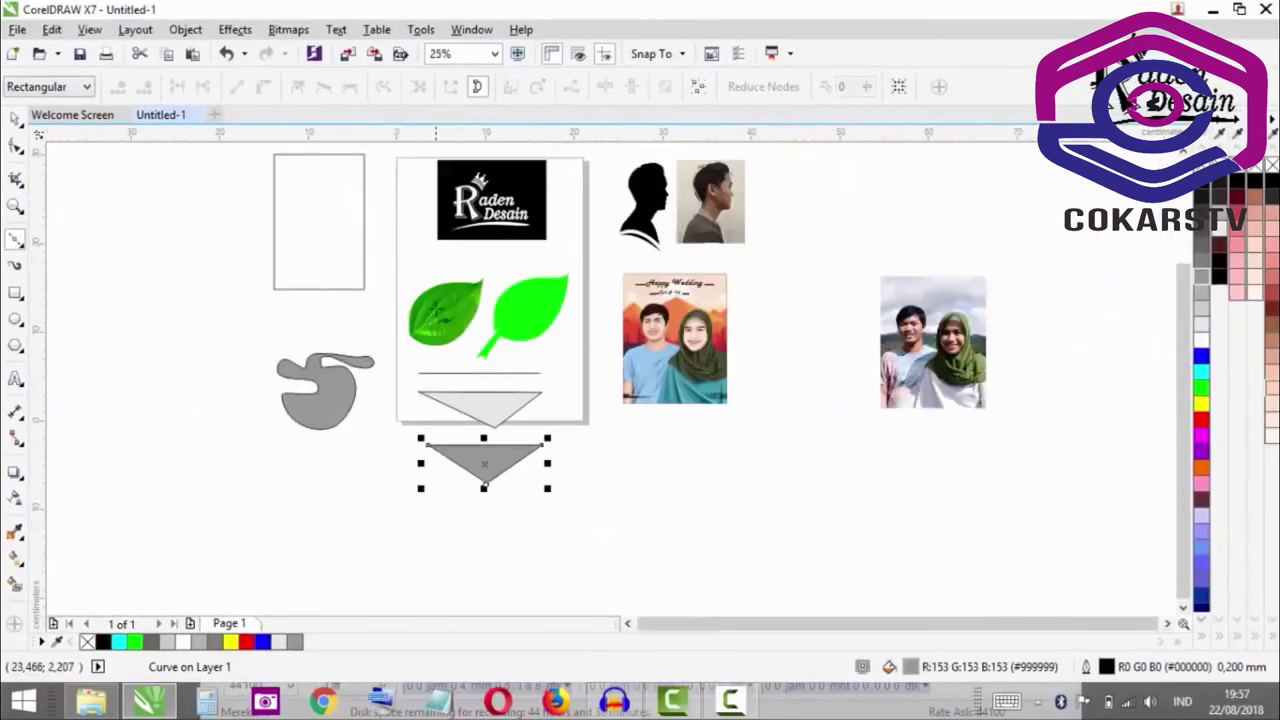
pyautogui.scroll(2, 419, 286)
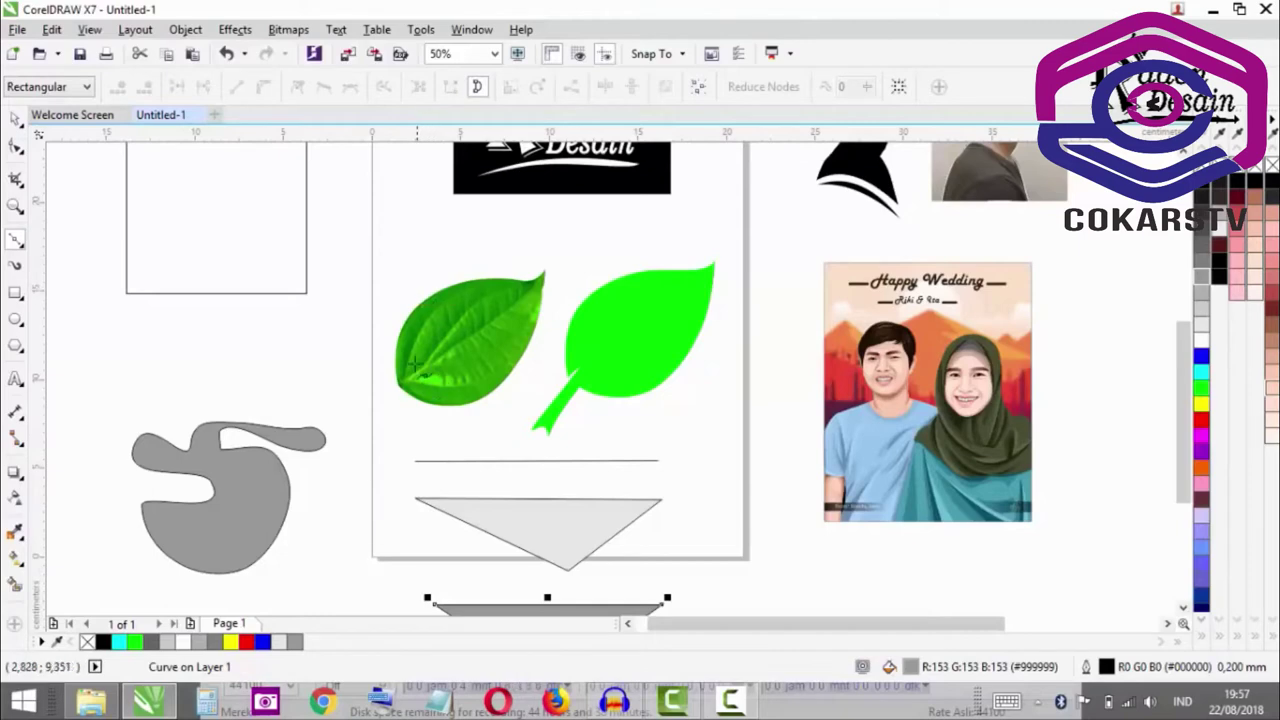
pyautogui.scroll(2, 425, 372)
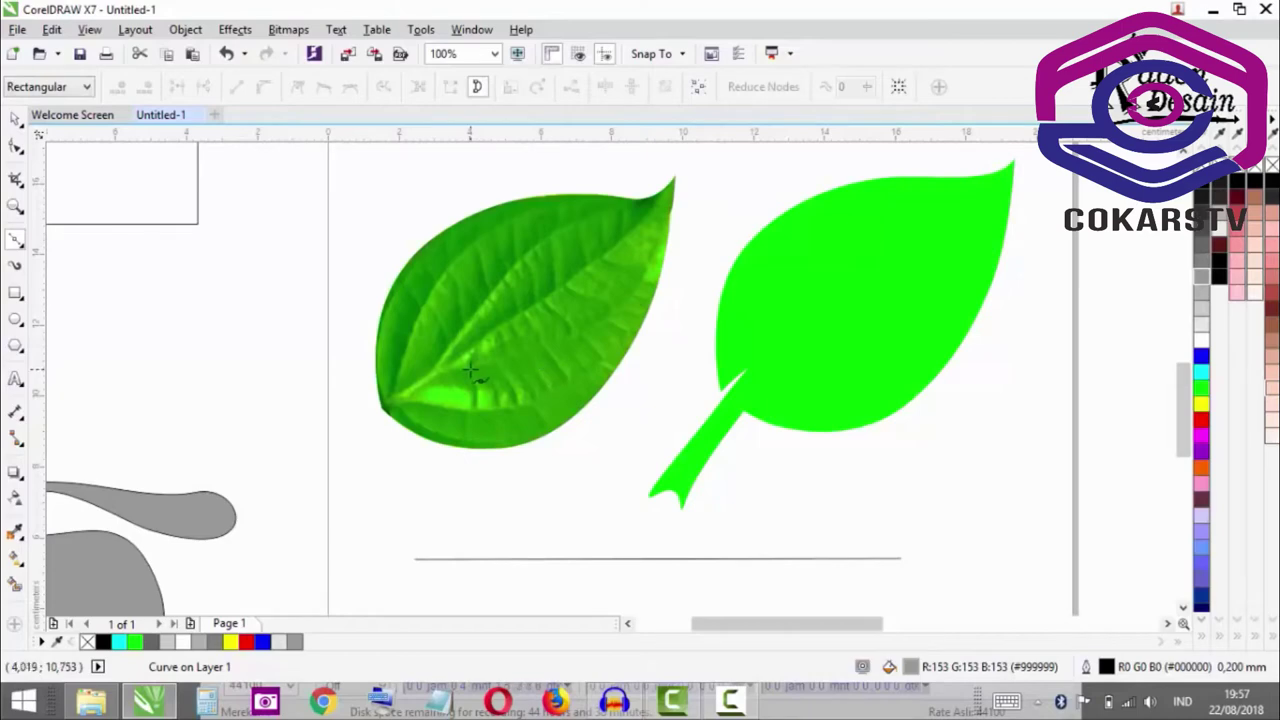
pyautogui.scroll(1, 371, 390)
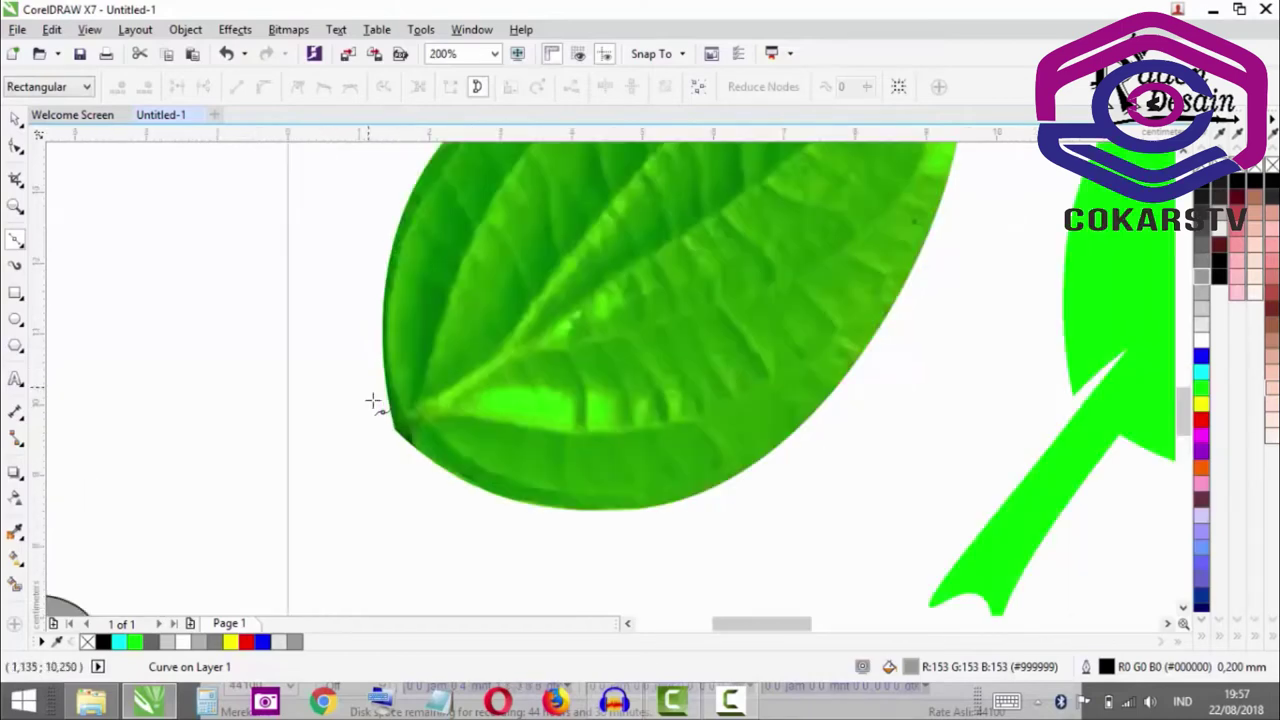
pyautogui.scroll(-2, 428, 465)
pyautogui.scroll(1, 432, 448)
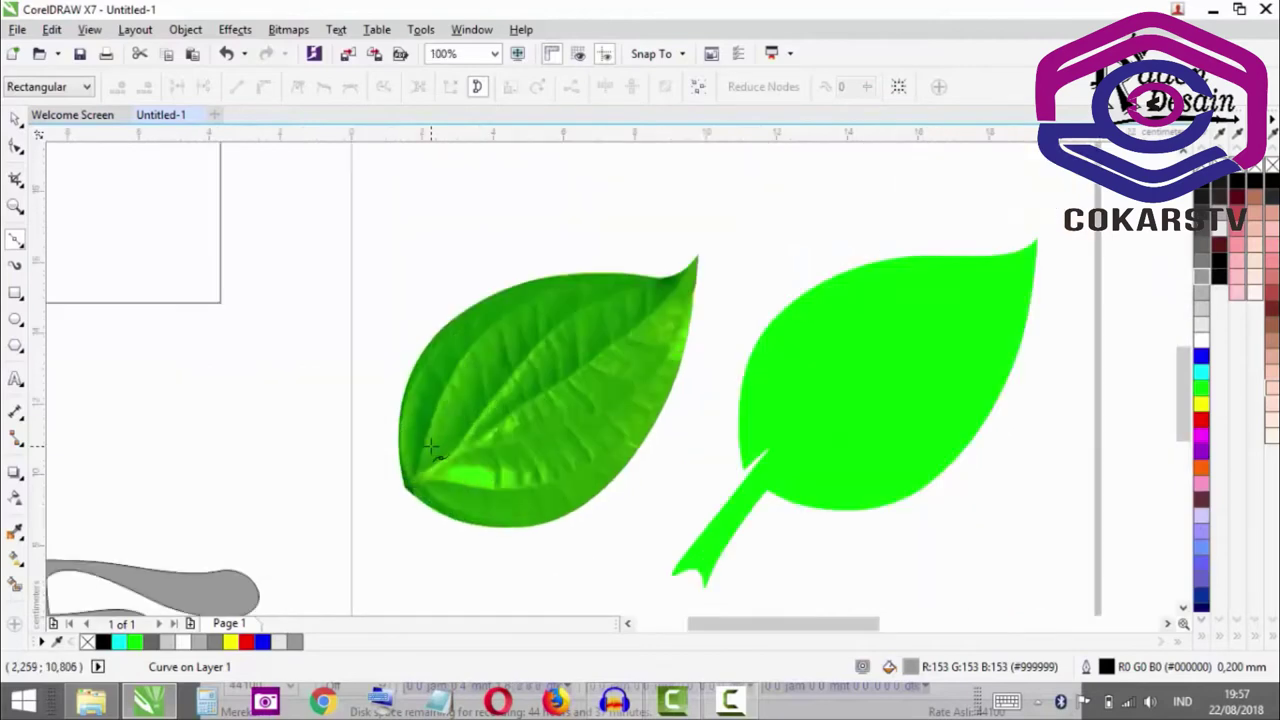
pyautogui.scroll(1, 432, 448)
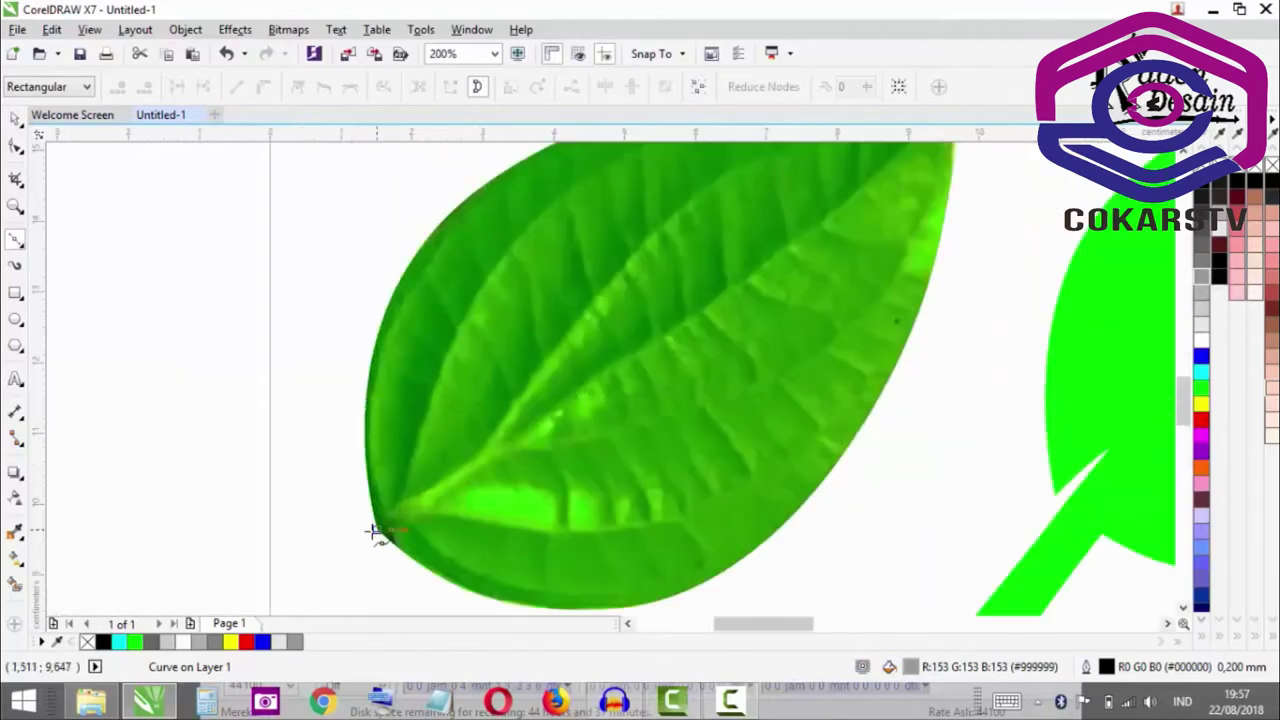
pyautogui.click(377, 529)
# - Add a curved Bézier segment from the leaf's base up its rounded left edge, bending it to match the contour
pyautogui.scroll(-1, 404, 346)
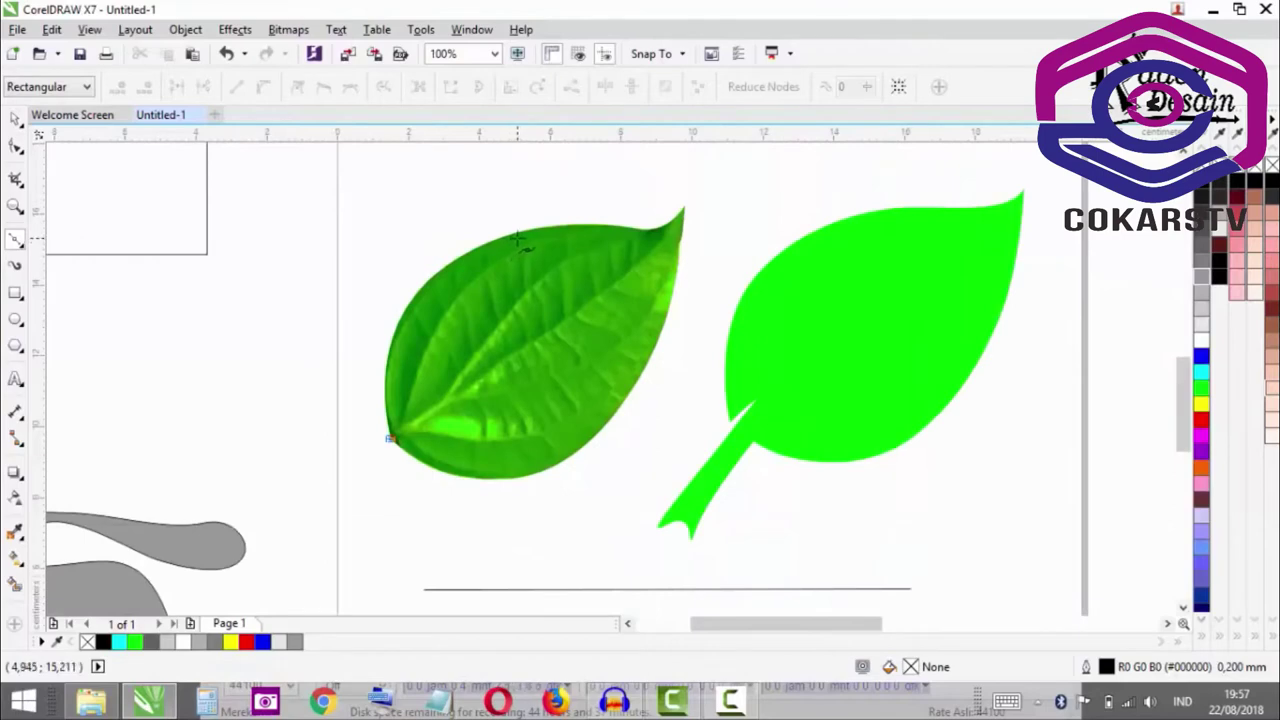
pyautogui.scroll(1, 402, 382)
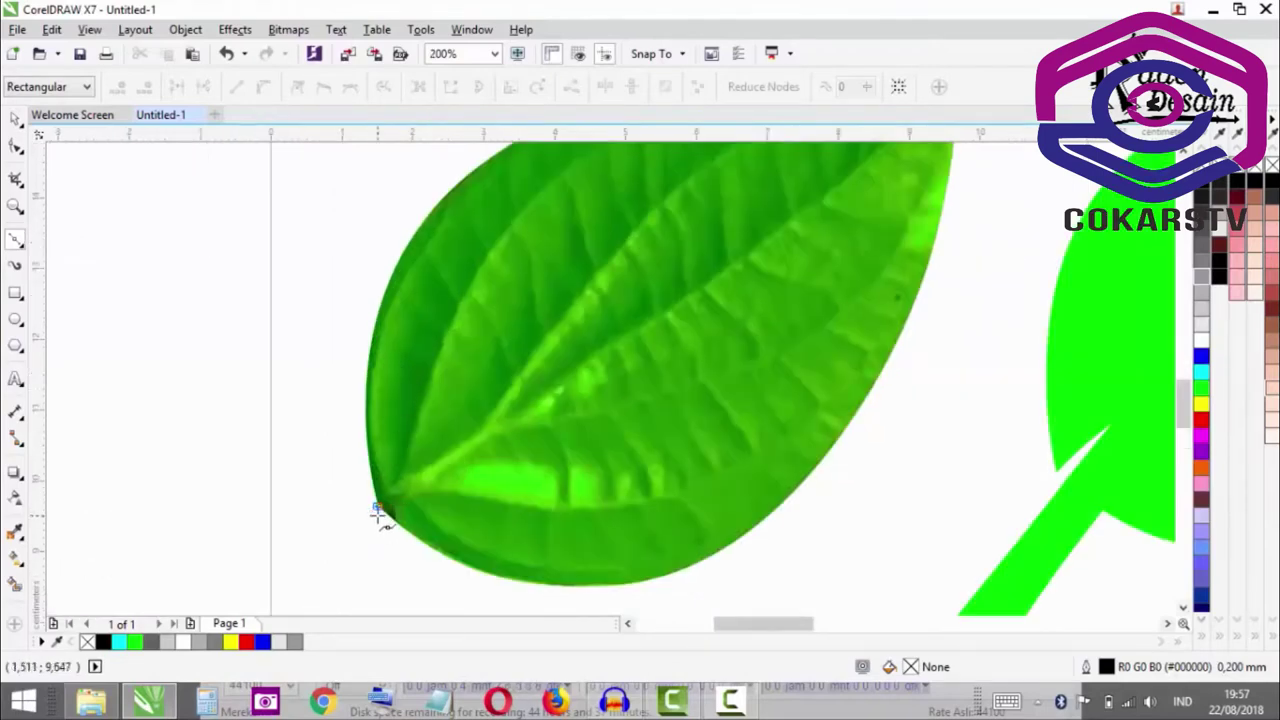
pyautogui.scroll(1, 375, 513)
pyautogui.scroll(-1, 377, 512)
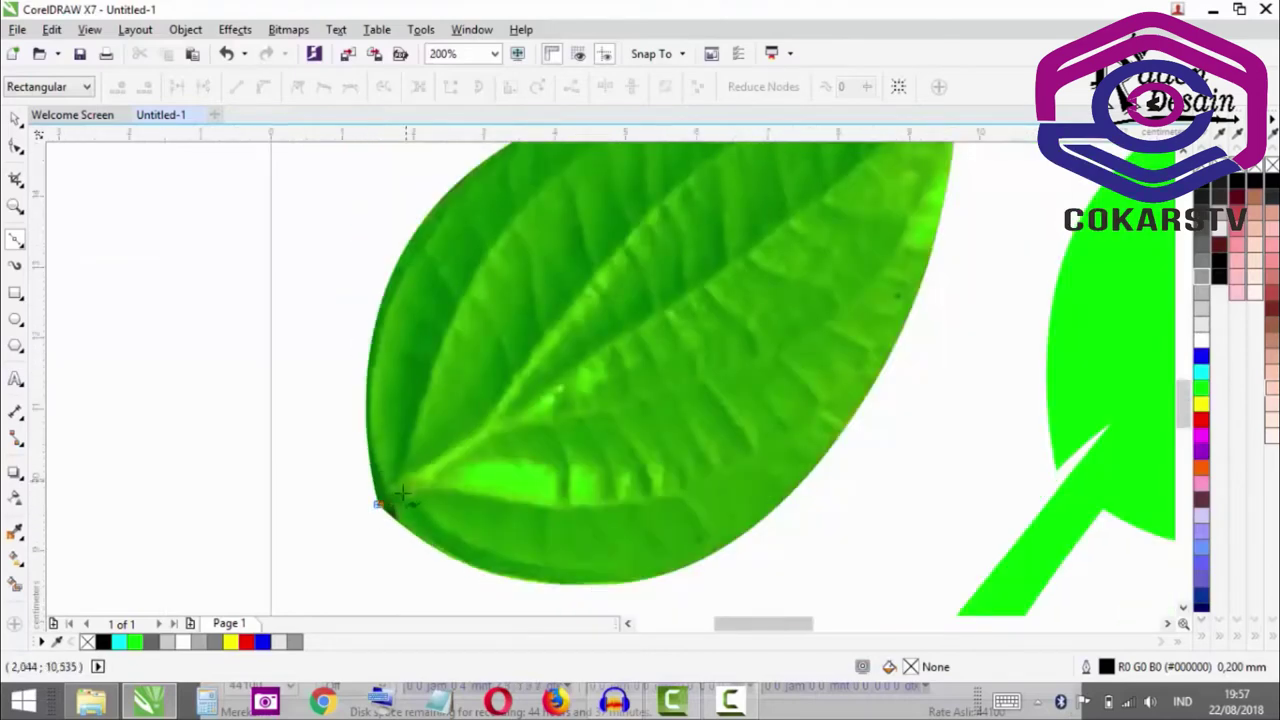
pyautogui.scroll(-1, 396, 496)
pyautogui.scroll(1, 446, 372)
pyautogui.scroll(-1, 402, 336)
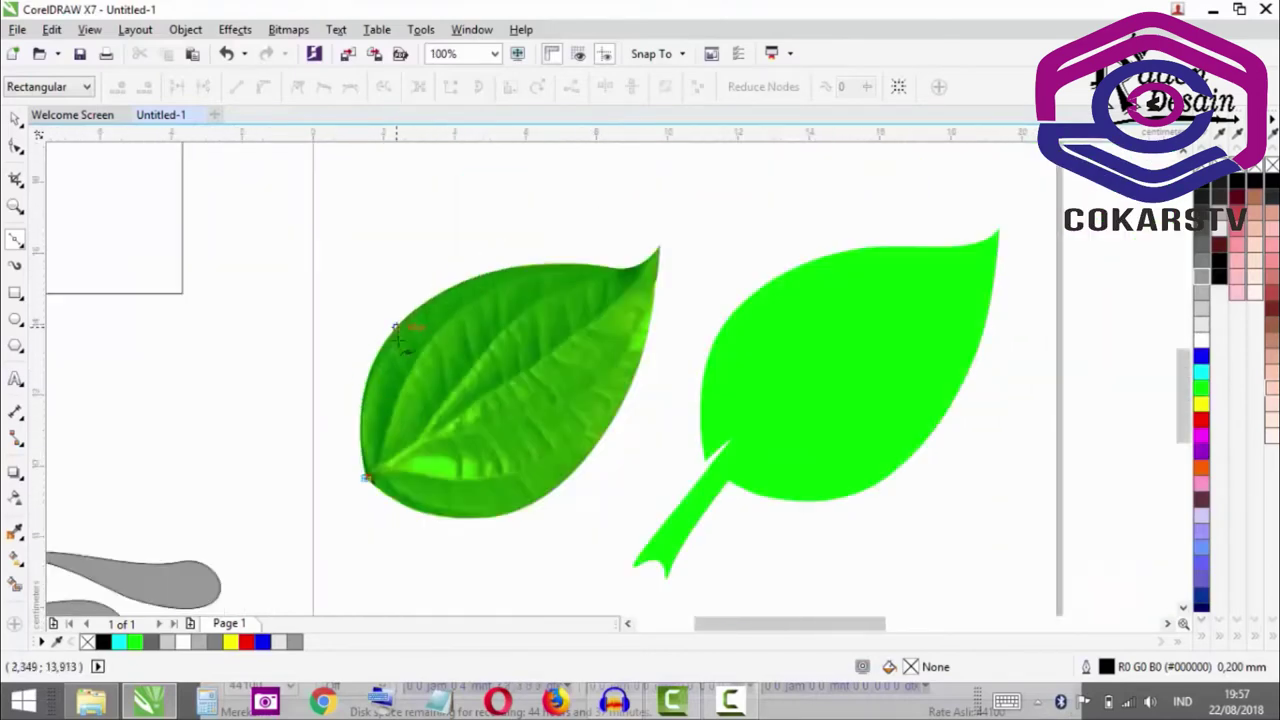
pyautogui.scroll(1, 392, 395)
pyautogui.click(373, 297)
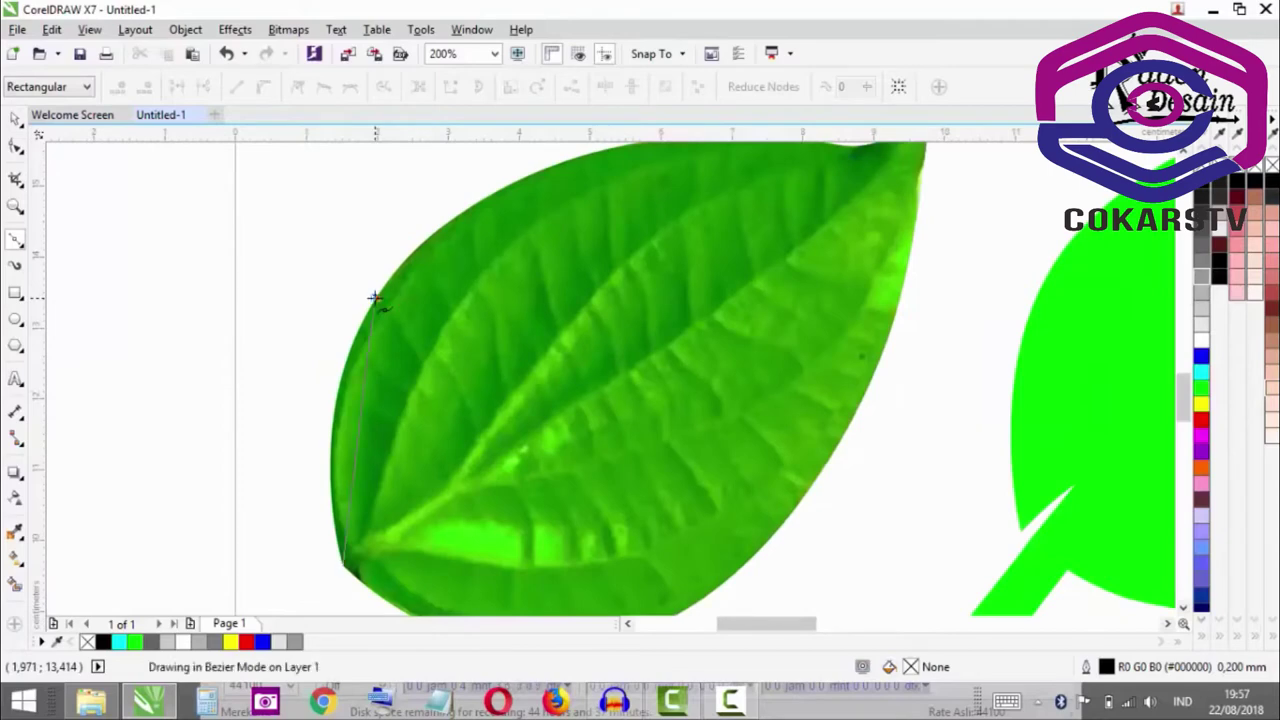
pyautogui.moveTo(373, 297); pyautogui.dragTo(455, 180)
pyautogui.moveTo(457, 182); pyautogui.dragTo(454, 174)
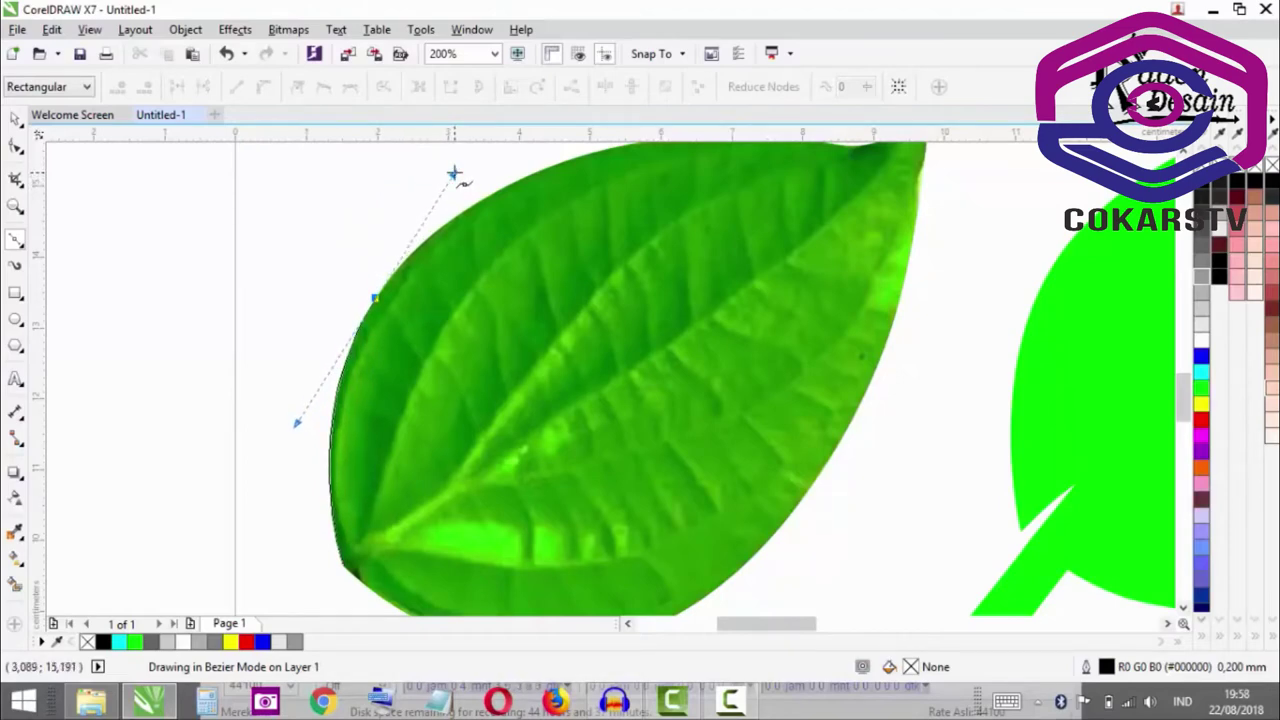
pyautogui.moveTo(454, 174); pyautogui.dragTo(457, 171)
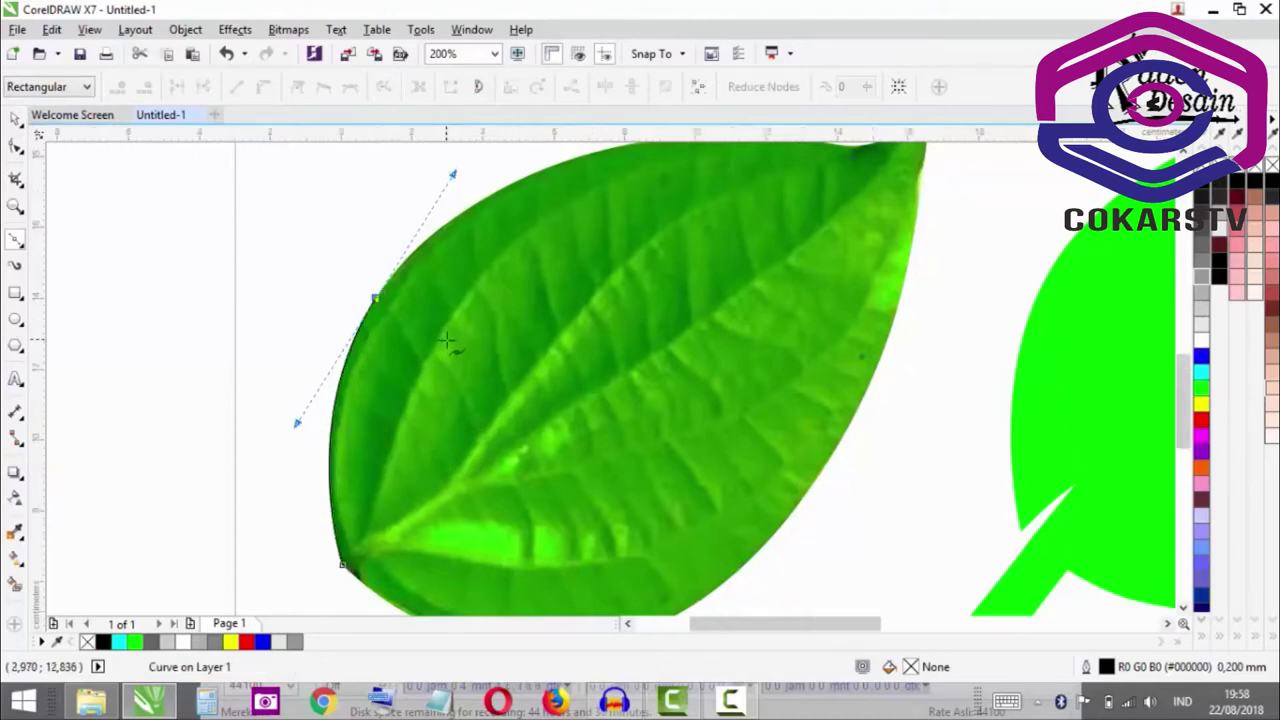
# - Continue the Bézier outline with curved nodes along the leaf's upper edge to just before the dip near the tip
pyautogui.scroll(-2, 541, 235)
pyautogui.scroll(2, 547, 228)
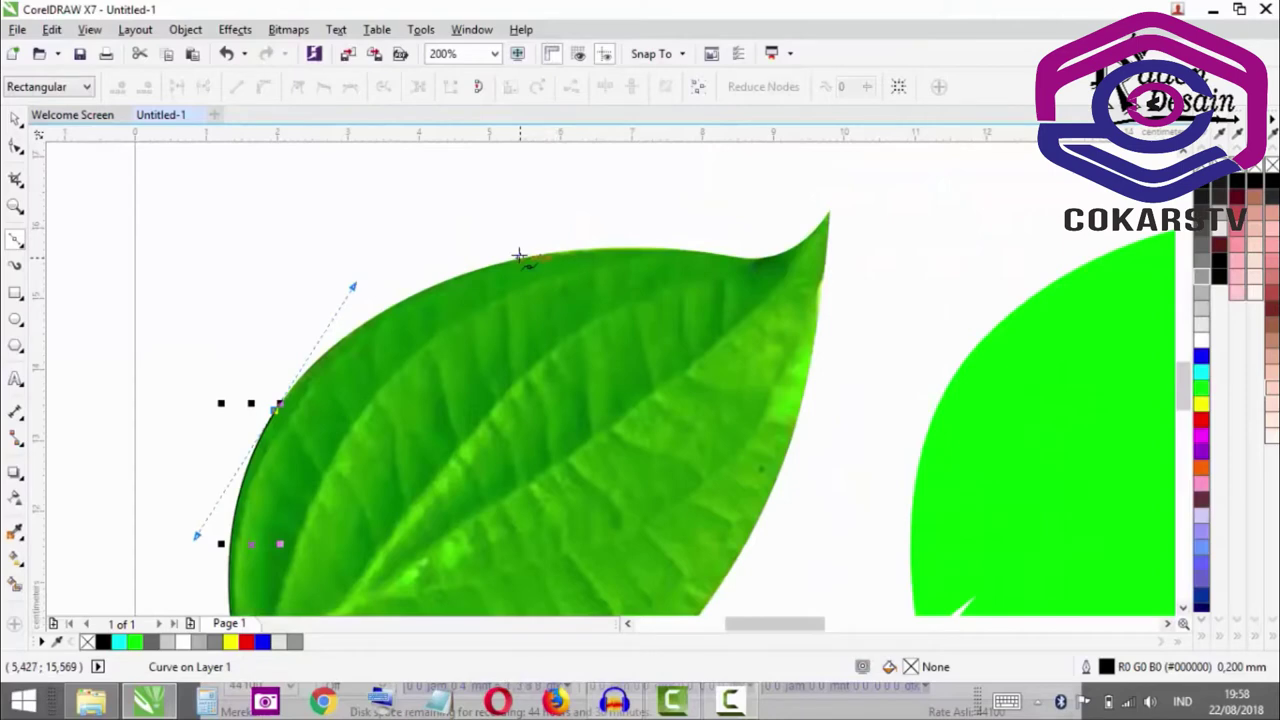
pyautogui.click(519, 256)
pyautogui.moveTo(521, 255); pyautogui.dragTo(530, 253)
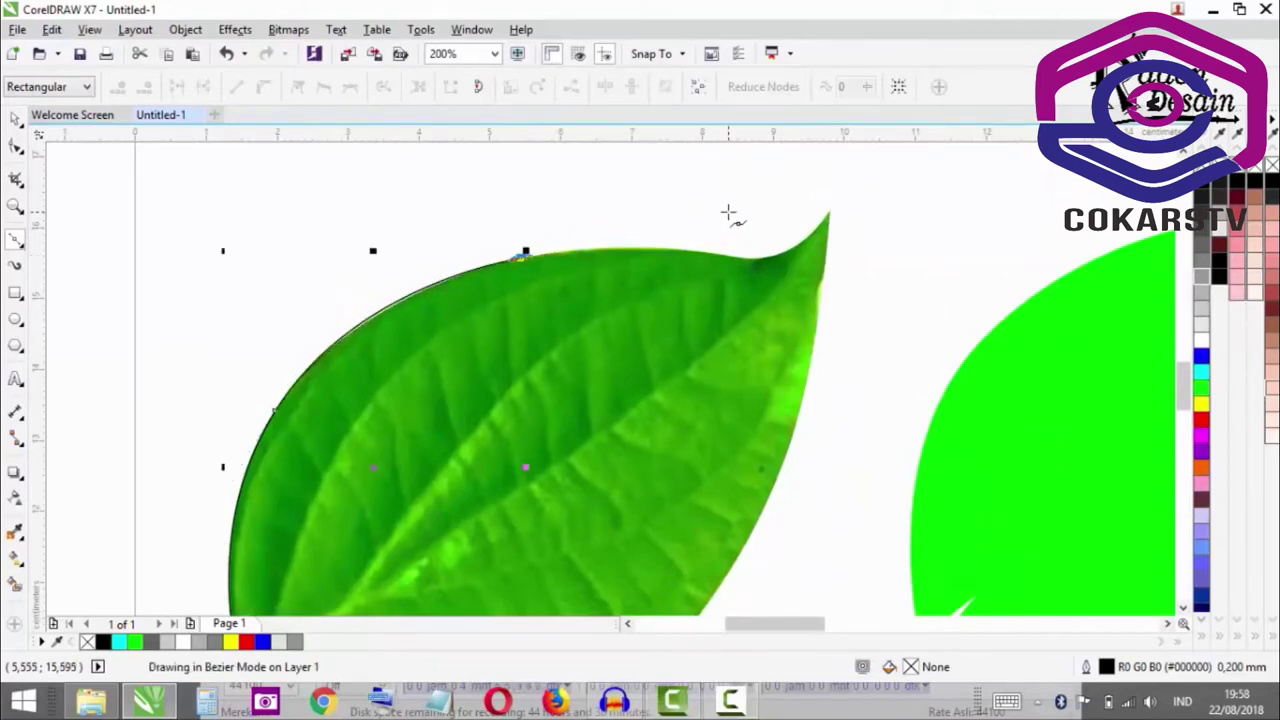
pyautogui.click(667, 247)
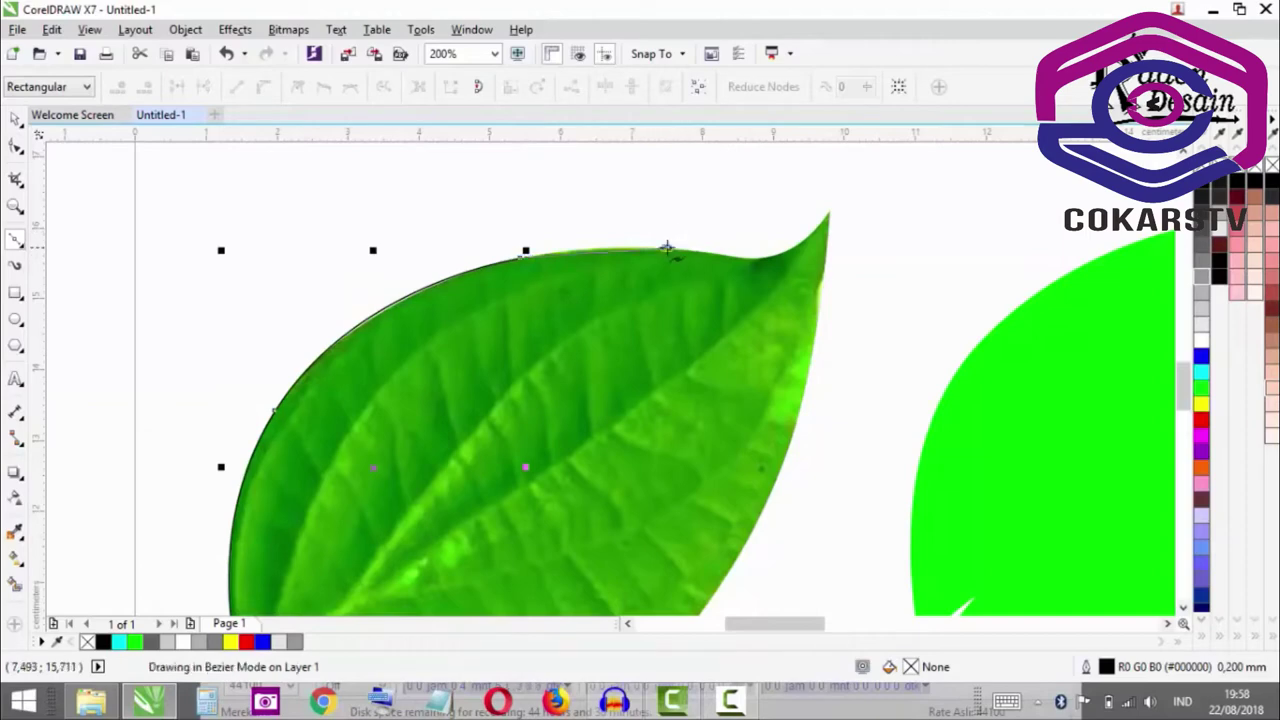
pyautogui.moveTo(667, 247); pyautogui.dragTo(742, 258)
pyautogui.click(730, 256)
# - Add a curved segment through the dip up to the leaf's pointed tip, shaping it to follow the edge
pyautogui.scroll(1, 816, 217)
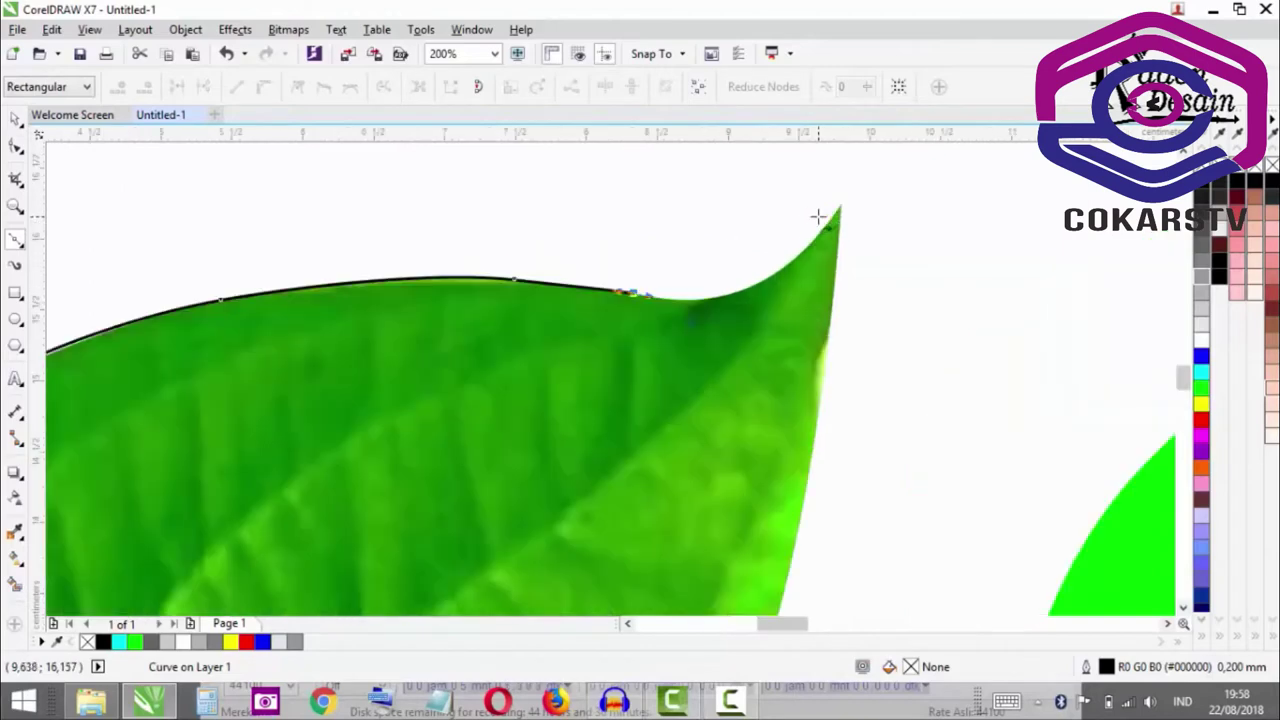
pyautogui.scroll(-1, 778, 250)
pyautogui.scroll(1, 778, 250)
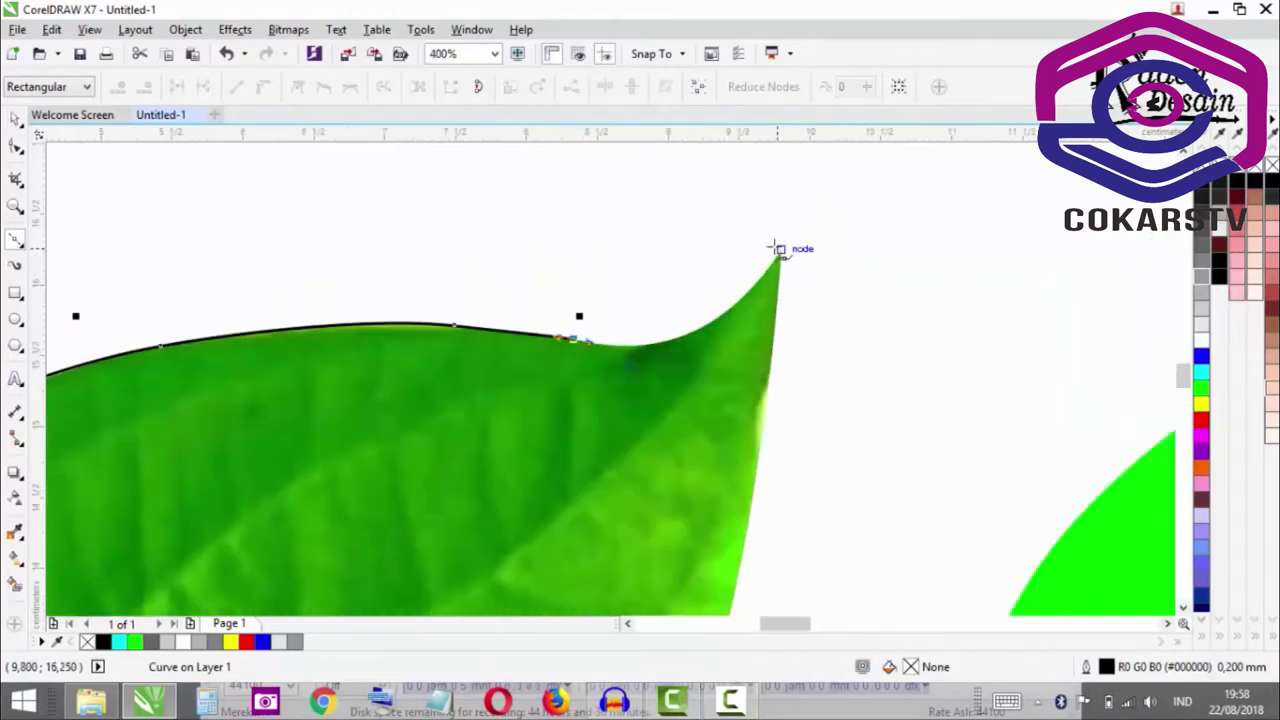
pyautogui.moveTo(780, 248); pyautogui.dragTo(854, 189)
pyautogui.scroll(1, 843, 189)
pyautogui.scroll(-1, 695, 238)
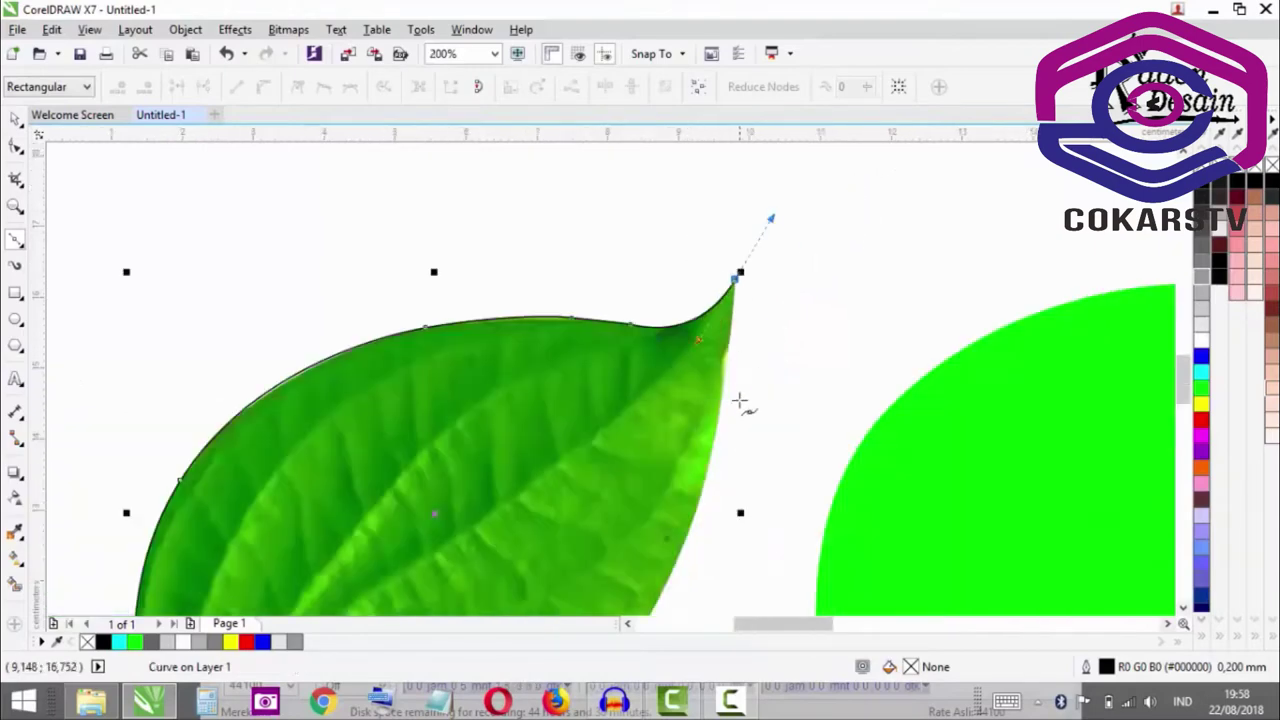
# - Try to trace the leaf's right edge directly from the tip node with its outgoing handle intact, and undo that segment
pyautogui.moveTo(712, 455); pyautogui.dragTo(698, 500)
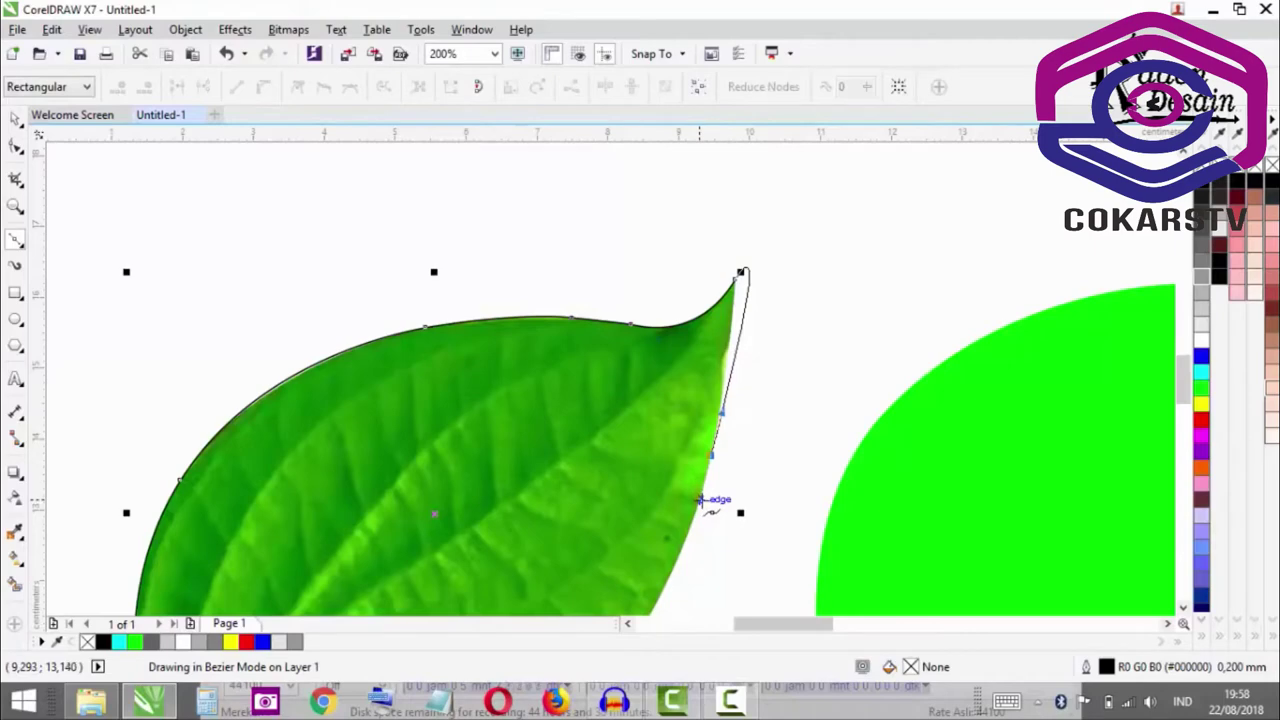
pyautogui.scroll(2, 748, 284)
pyautogui.click(728, 246)
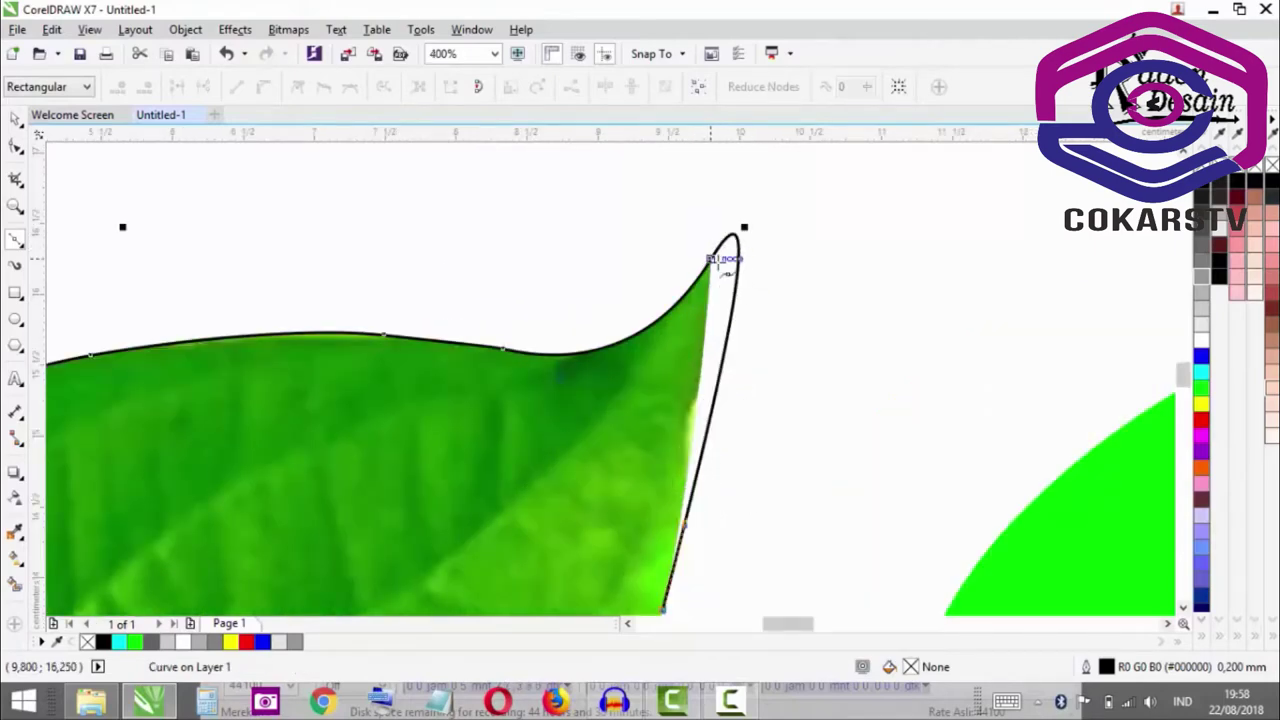
pyautogui.hotkey('ctrl', 'z')
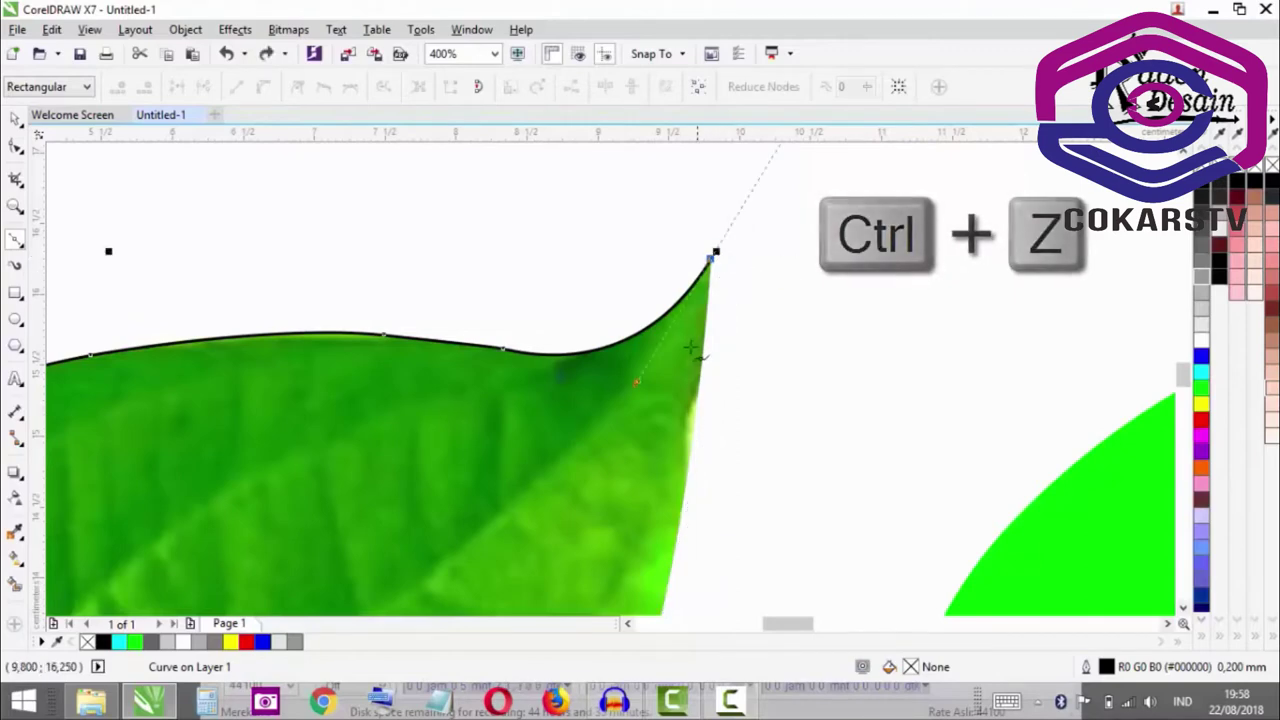
# - Remove the outgoing curve handle from the node at the leaf's tip
pyautogui.scroll(-2, 730, 297)
pyautogui.press('alt')
pyautogui.scroll(2, 771, 209)
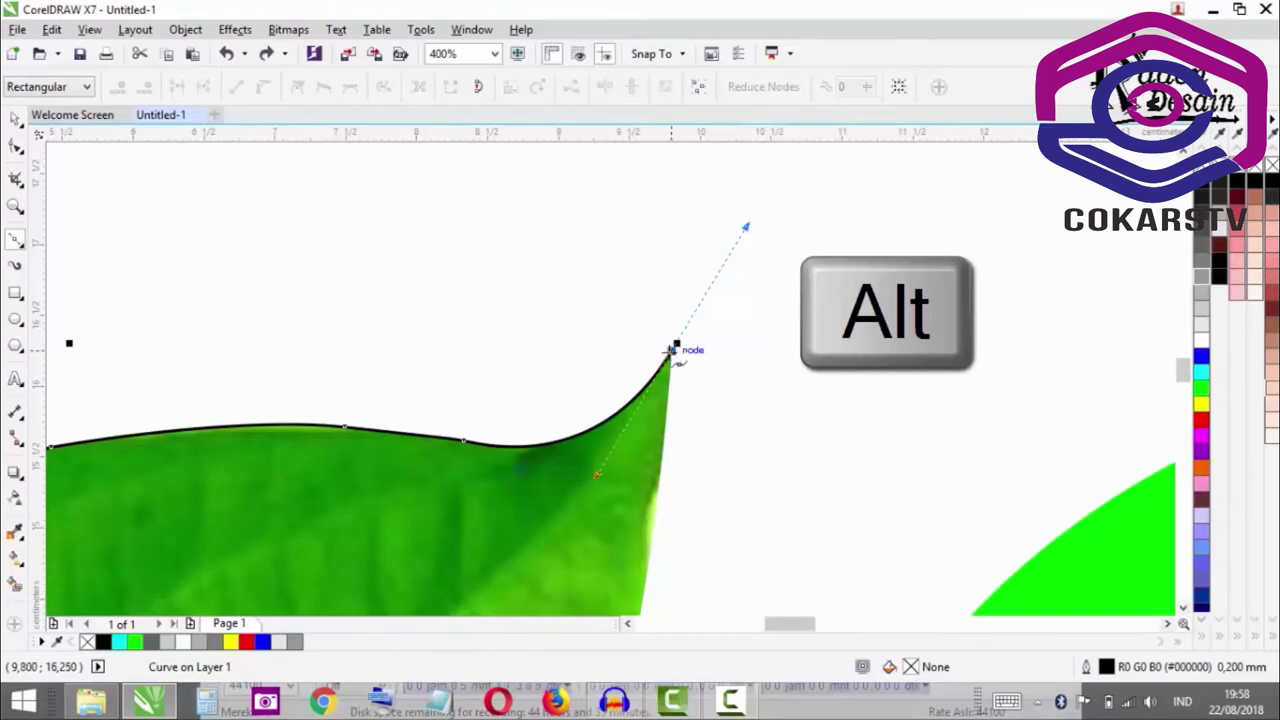
pyautogui.click(670, 350)
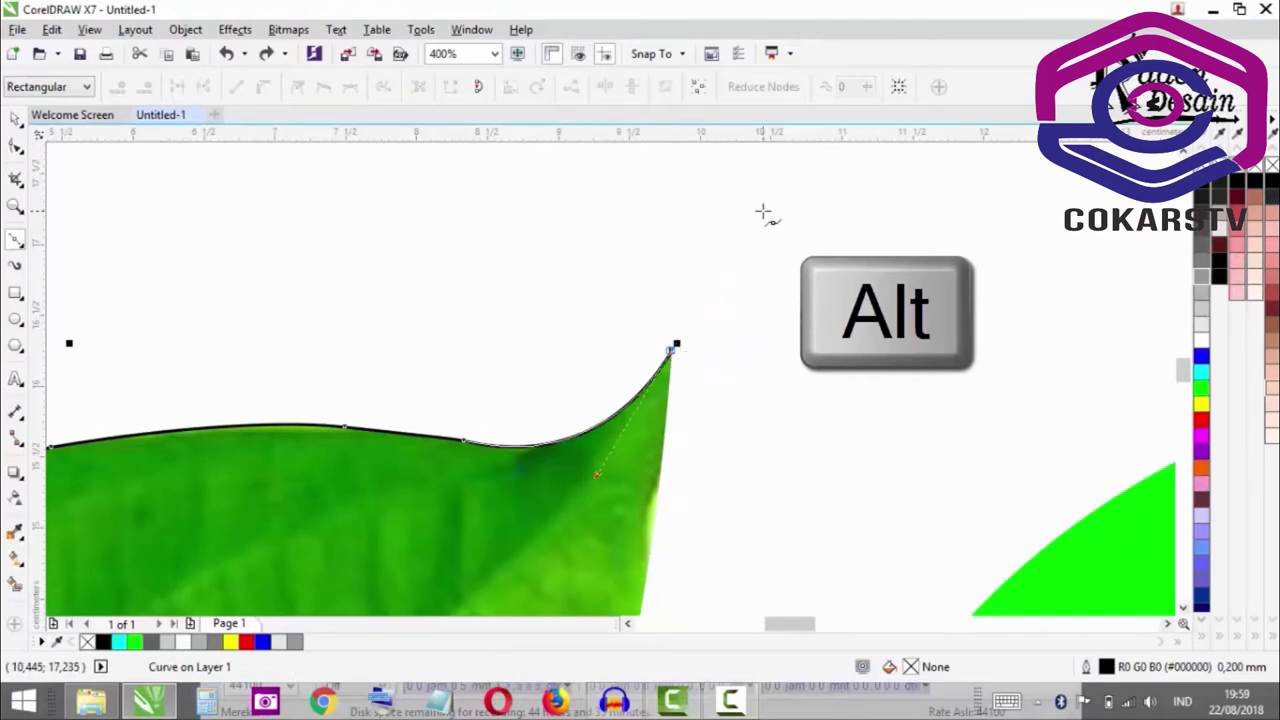
# - Add a curved segment from the tip down to the middle of the leaf's right edge
pyautogui.scroll(-1, 650, 275)
pyautogui.scroll(-1, 640, 343)
pyautogui.scroll(1, 634, 349)
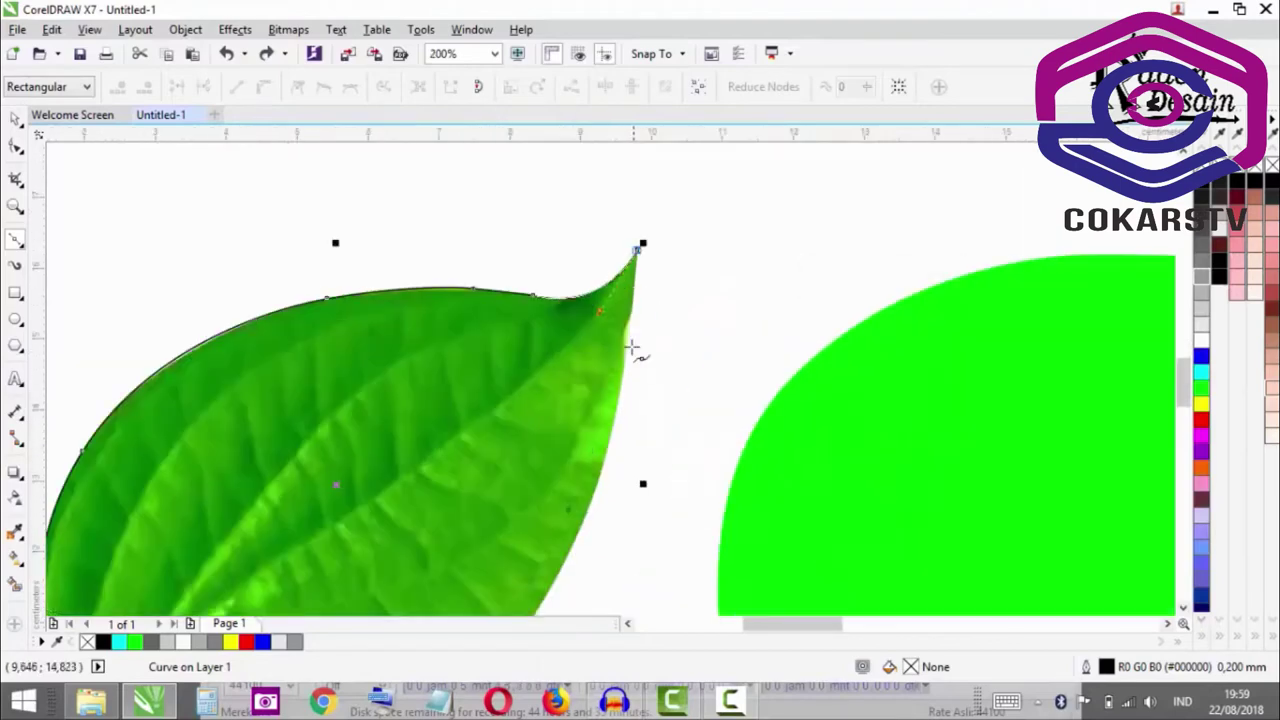
pyautogui.click(590, 512)
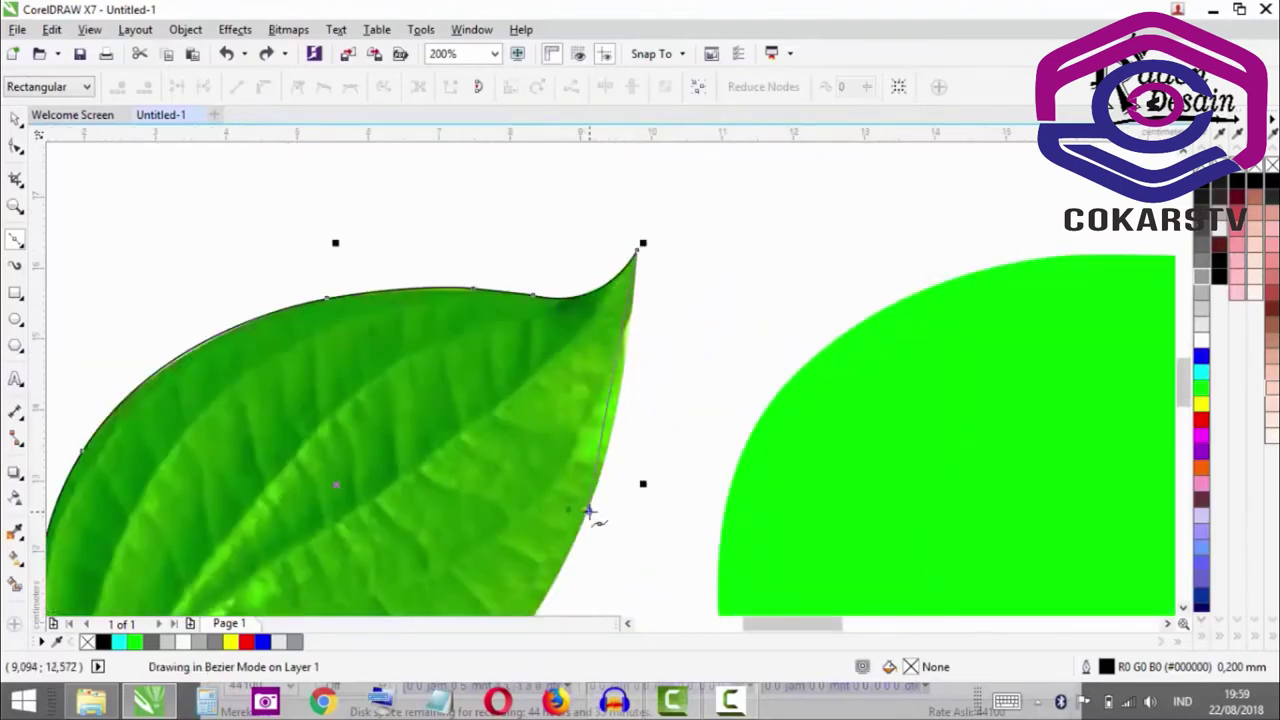
pyautogui.moveTo(578, 543); pyautogui.dragTo(552, 585)
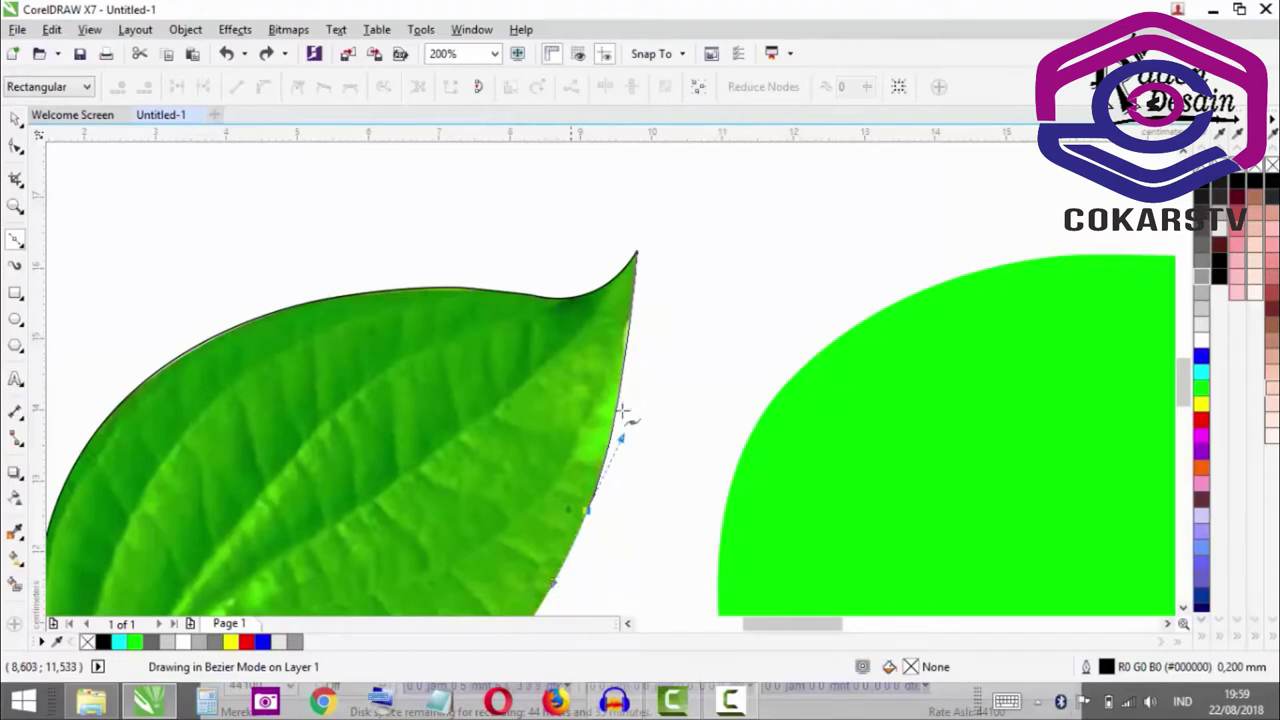
# - Trace the lower edge with curved segments and close the outline at the leaf's base, making a shape about 8.5 by 7.8 cm
pyautogui.scroll(-2, 620, 420)
pyautogui.scroll(1, 560, 430)
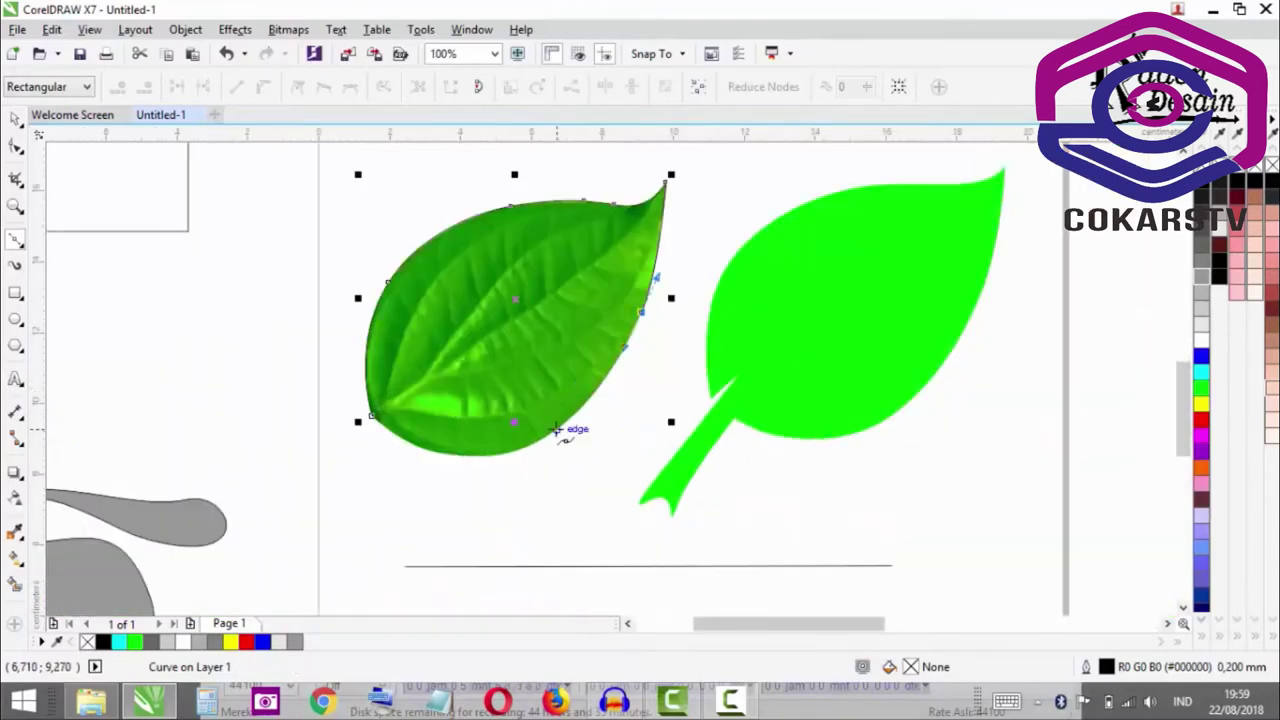
pyautogui.scroll(1, 568, 432)
pyautogui.moveTo(578, 411); pyautogui.dragTo(499, 487)
pyautogui.click(188, 405)
pyautogui.click(192, 407)
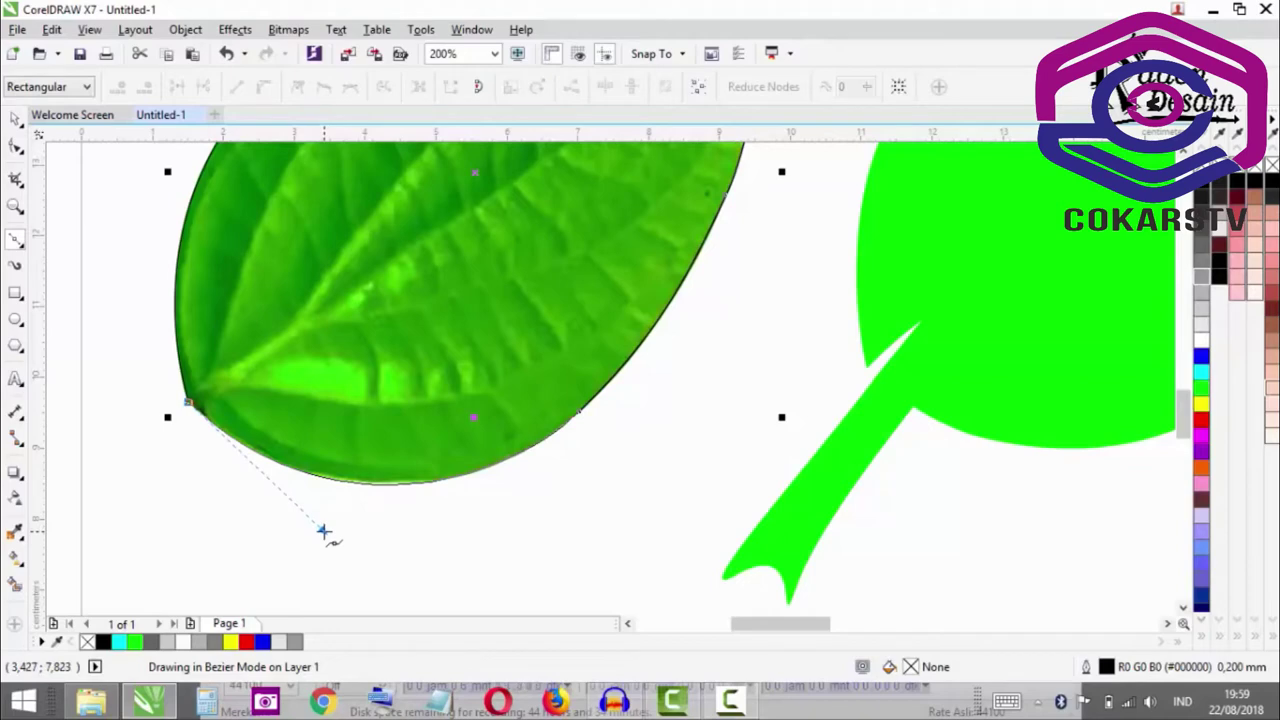
pyautogui.scroll(-2, 63, 466)
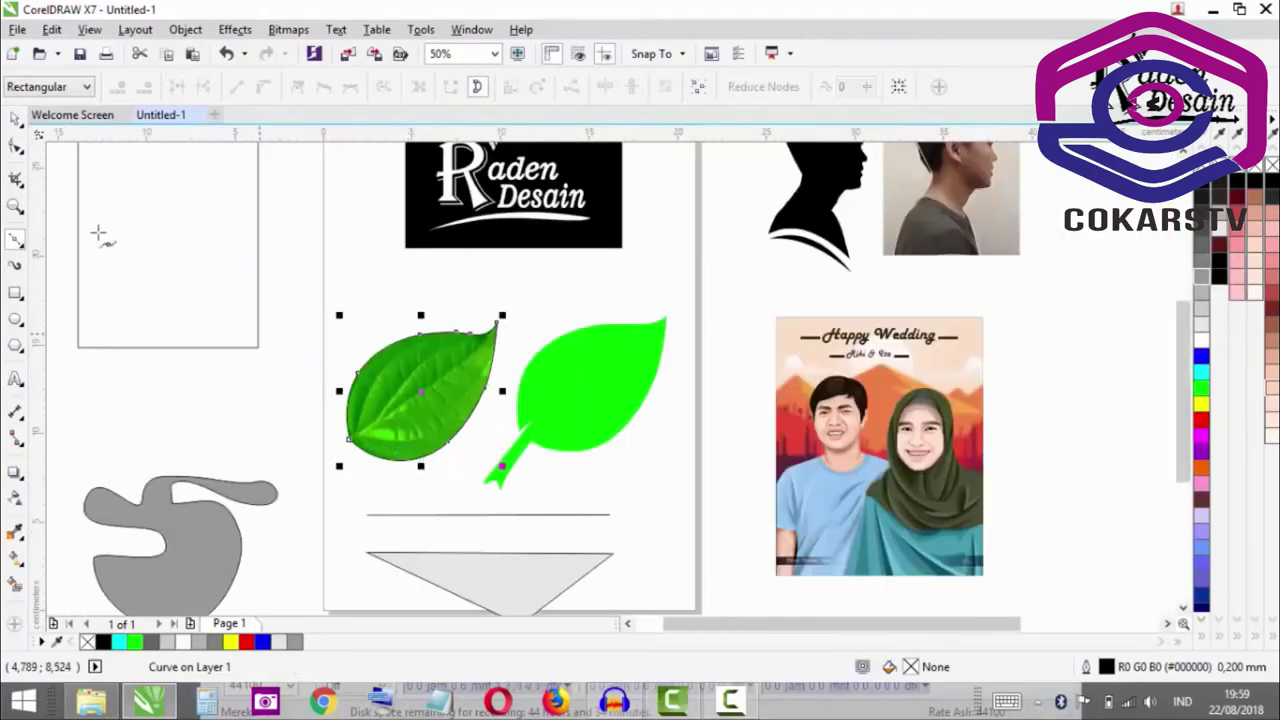
# - Move the grey freehand shape downward and move the traced leaf outline off the photo into the space above that shape
pyautogui.click(15, 118)
pyautogui.scroll(-1, 409, 397)
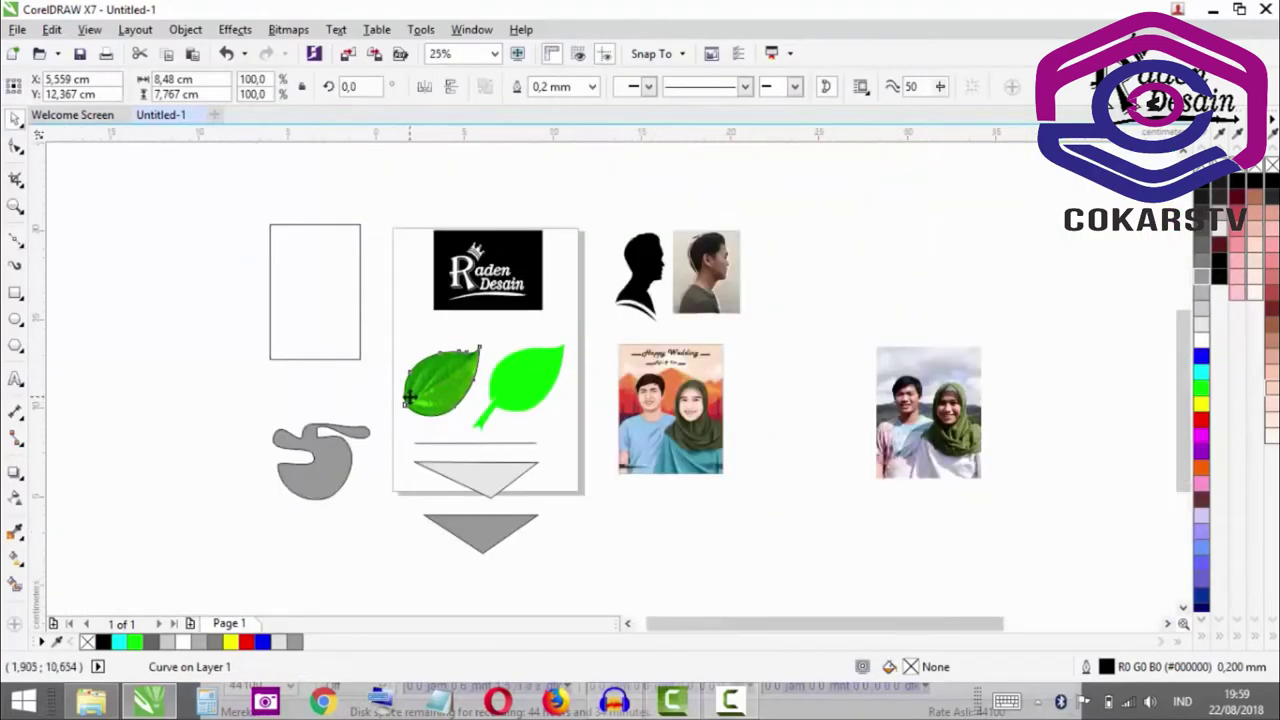
pyautogui.scroll(1, 409, 397)
pyautogui.click(240, 514)
pyautogui.moveTo(320, 514); pyautogui.dragTo(325, 600)
pyautogui.moveTo(455, 350); pyautogui.dragTo(274, 400)
pyautogui.click(272, 312)
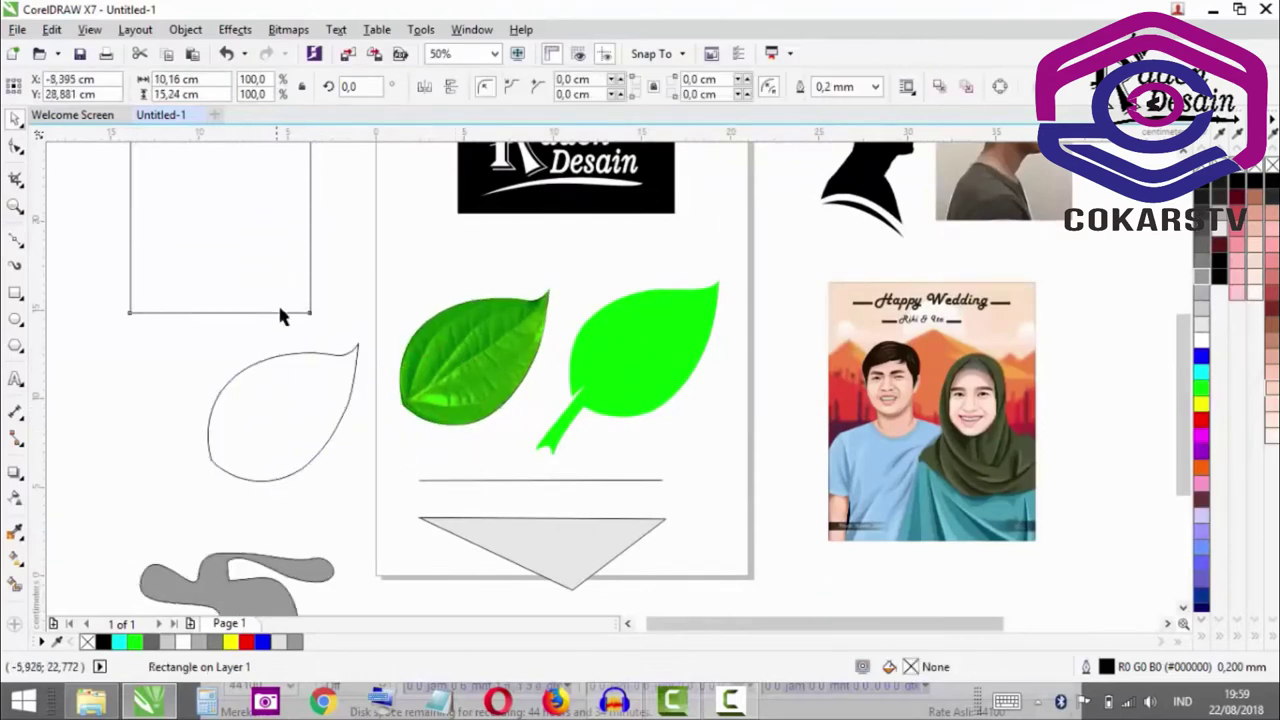
# - Move the unfilled rectangle upward, away from the traced leaf outline, and shift that outline slightly up
pyautogui.moveTo(280, 316); pyautogui.dragTo(283, 208)
pyautogui.moveTo(300, 423); pyautogui.dragTo(303, 397)
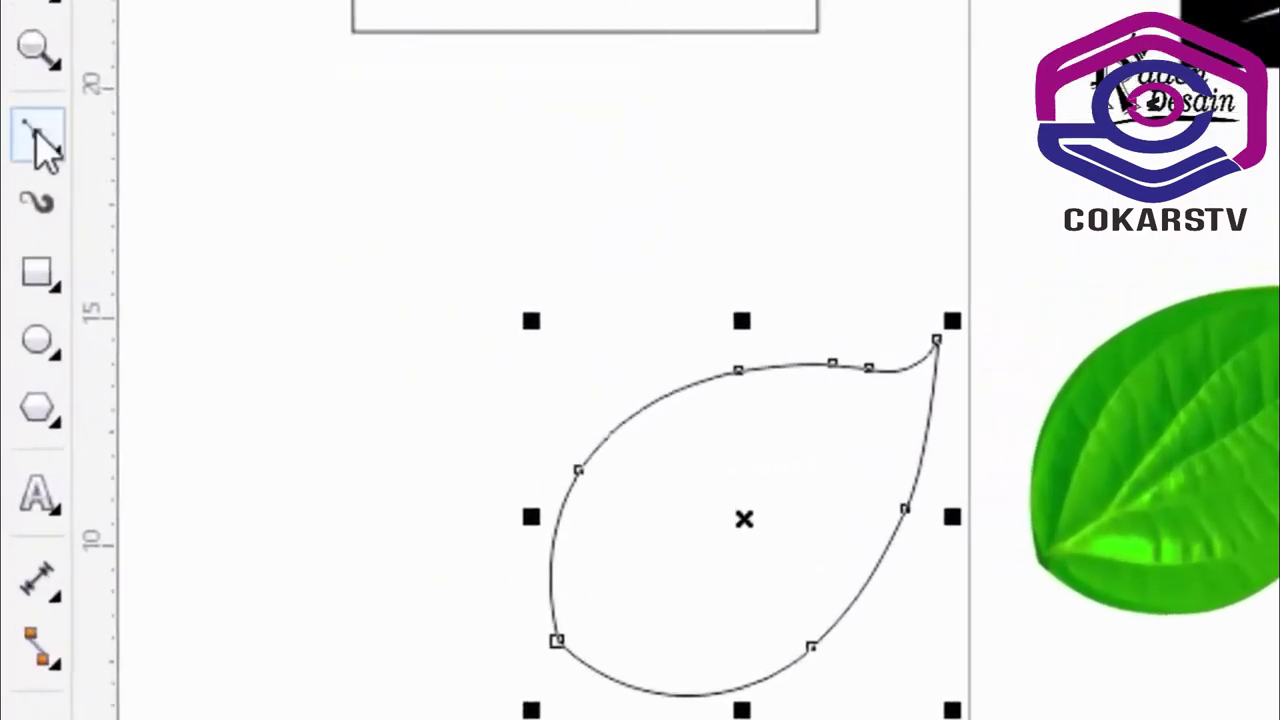
# - With the Pen tool, start a new outline at the base of the leaf photo
pyautogui.click(18, 225)
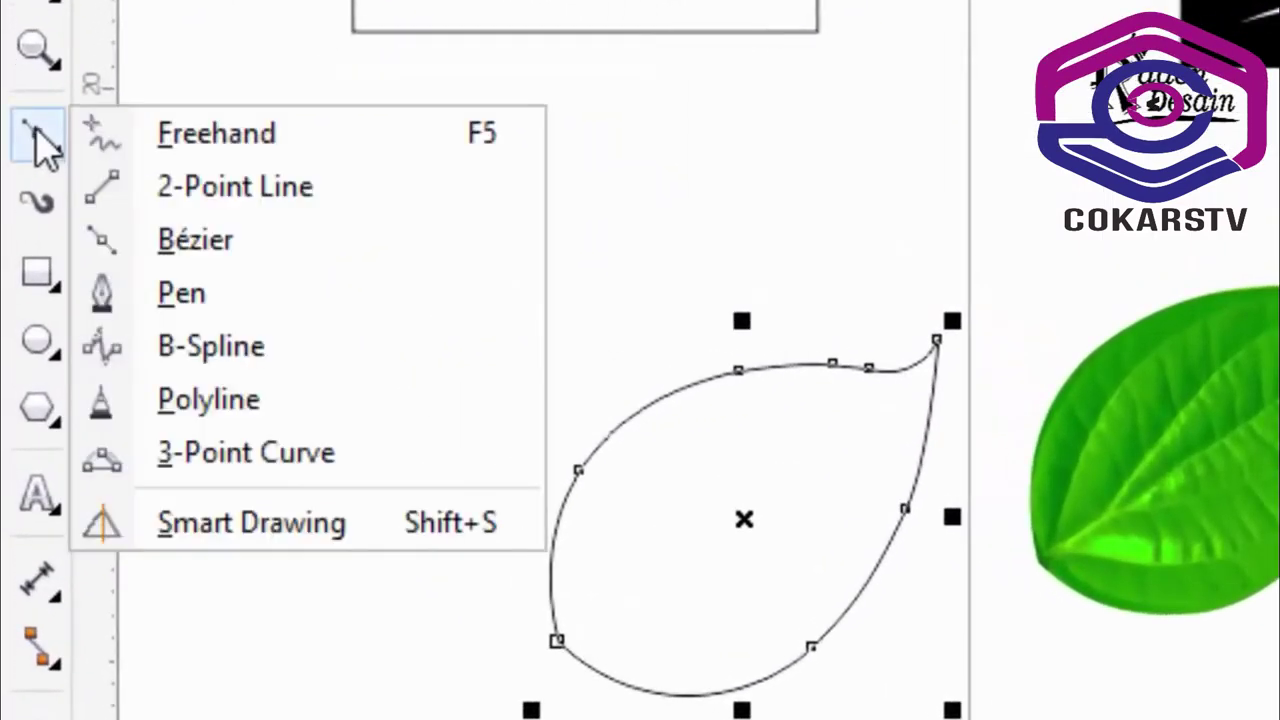
pyautogui.click(40, 140)
pyautogui.click(38, 142)
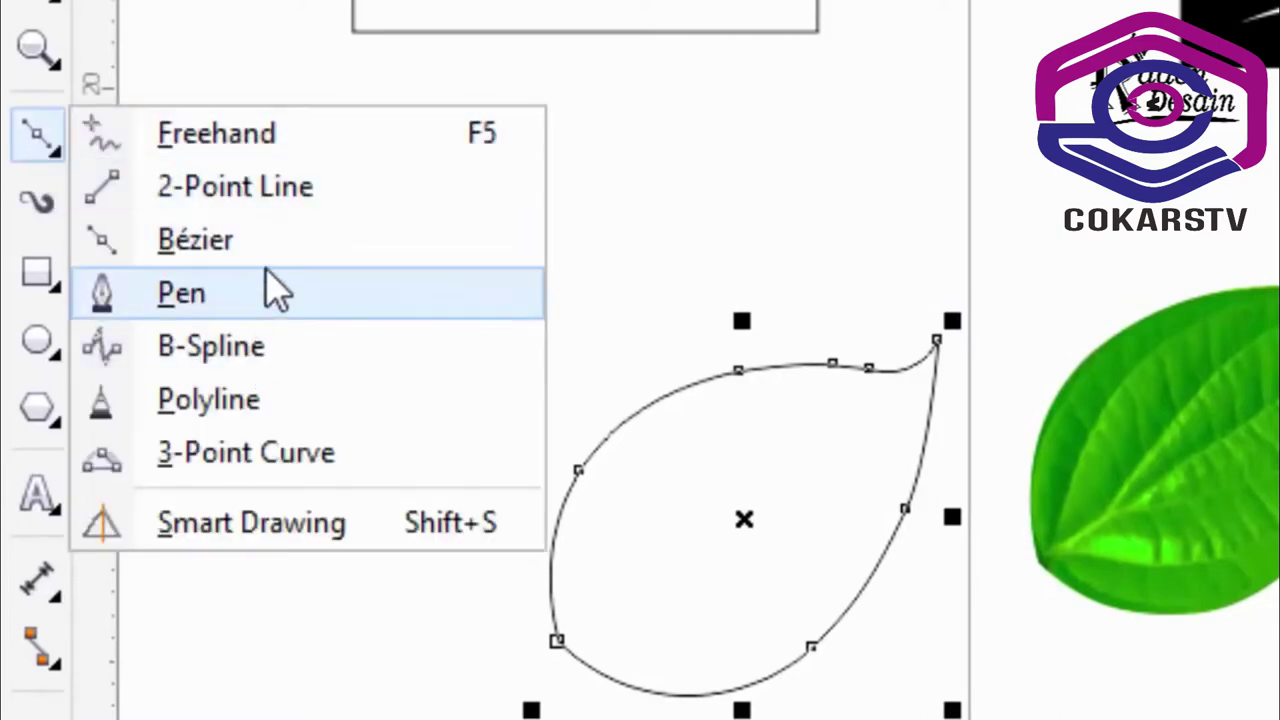
pyautogui.click(242, 298)
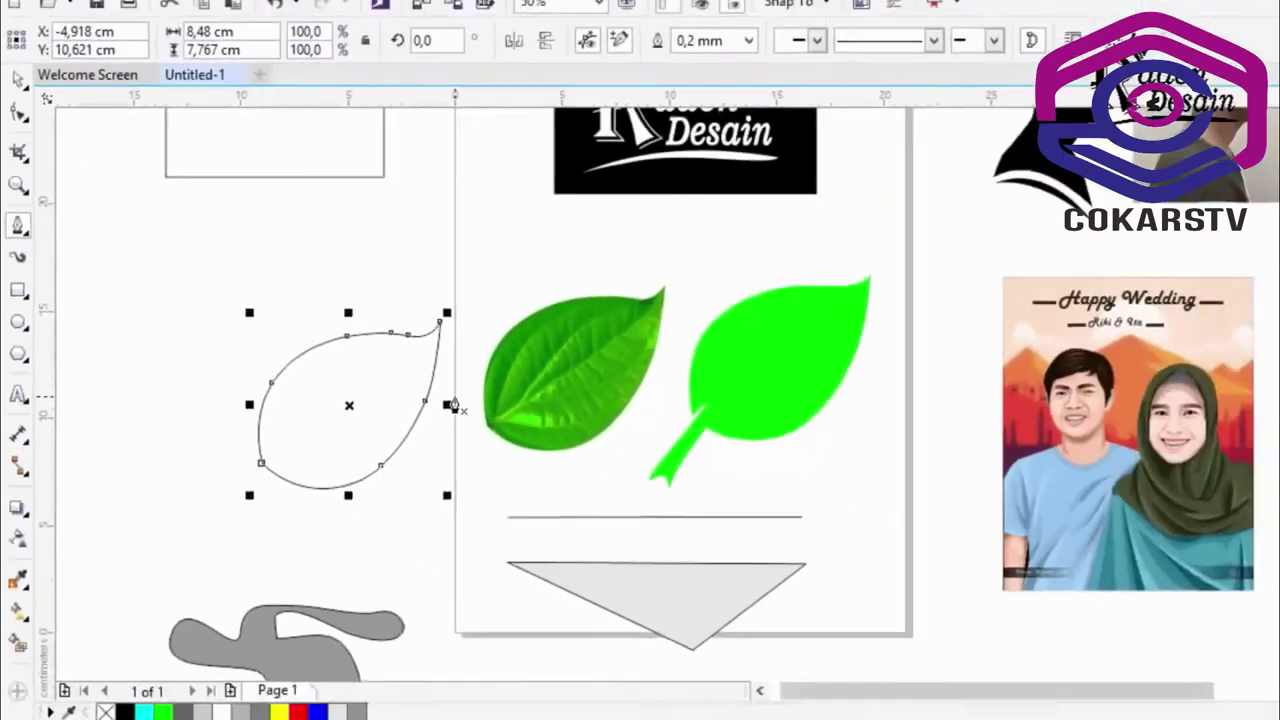
pyautogui.scroll(2, 455, 405)
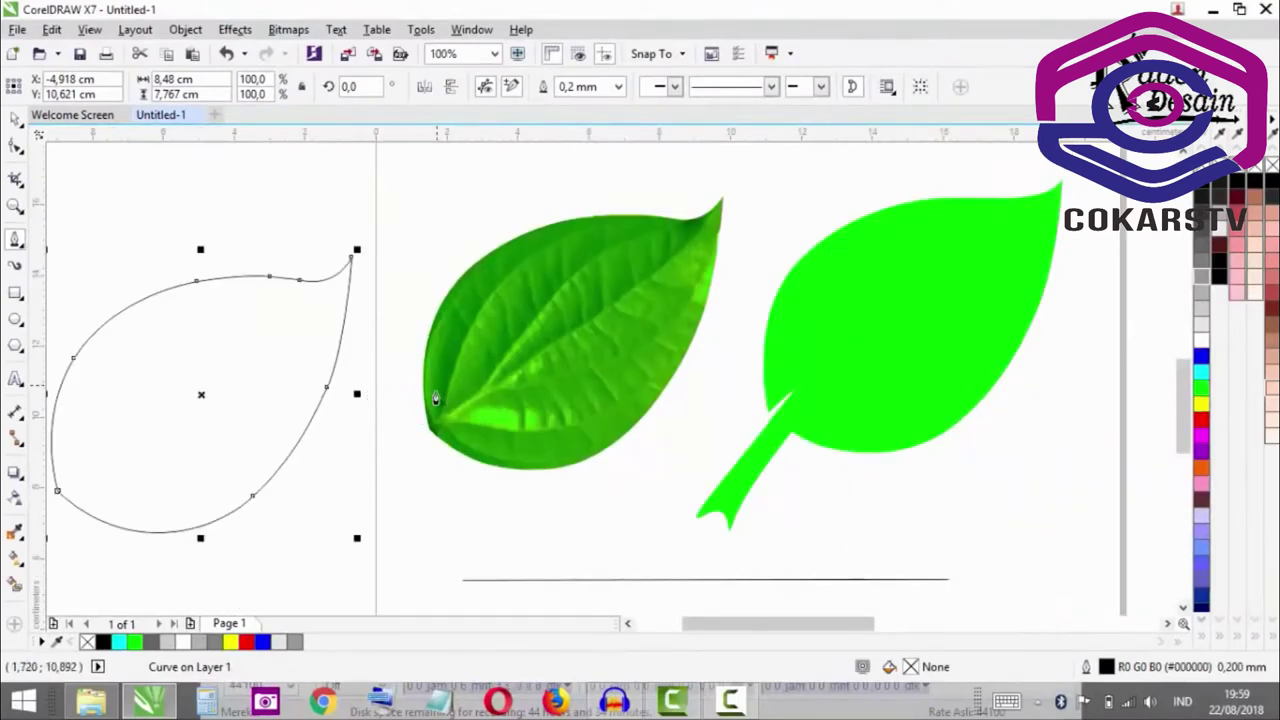
pyautogui.scroll(2, 435, 398)
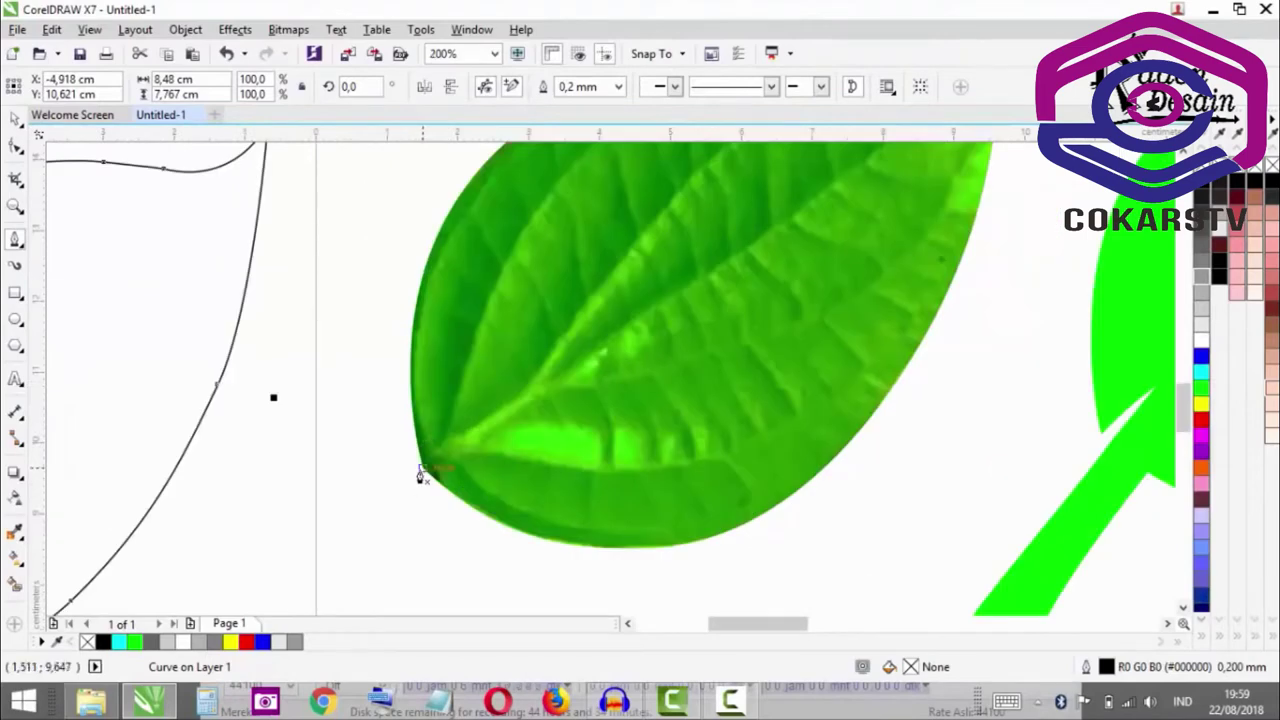
pyautogui.click(421, 476)
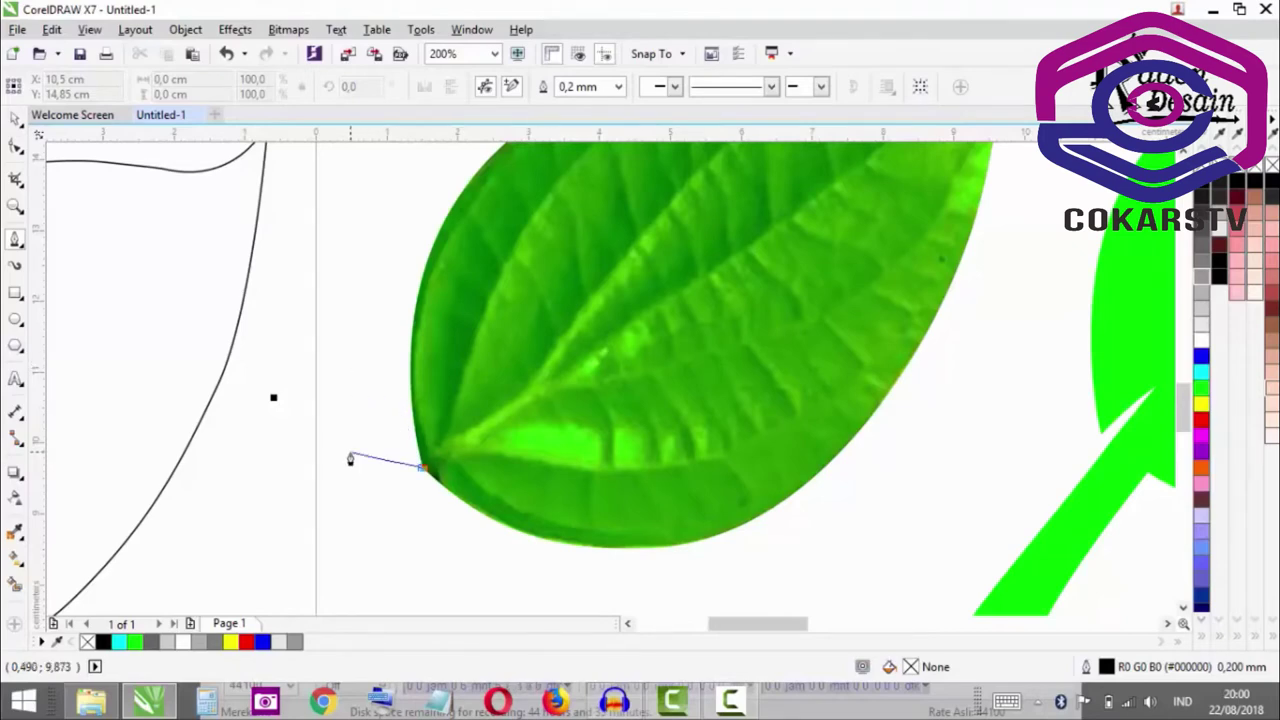
# - Add a curved segment from the leaf's base up along its left edge
pyautogui.scroll(-2, 350, 372)
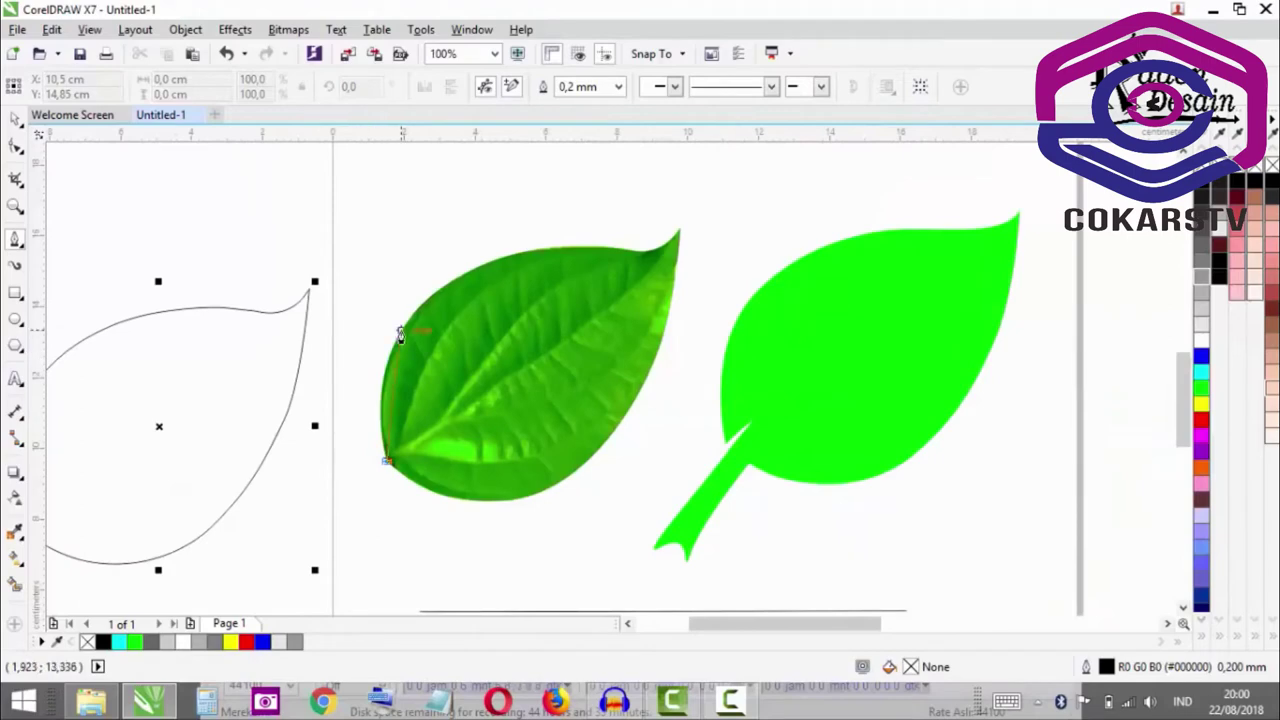
pyautogui.scroll(1, 402, 333)
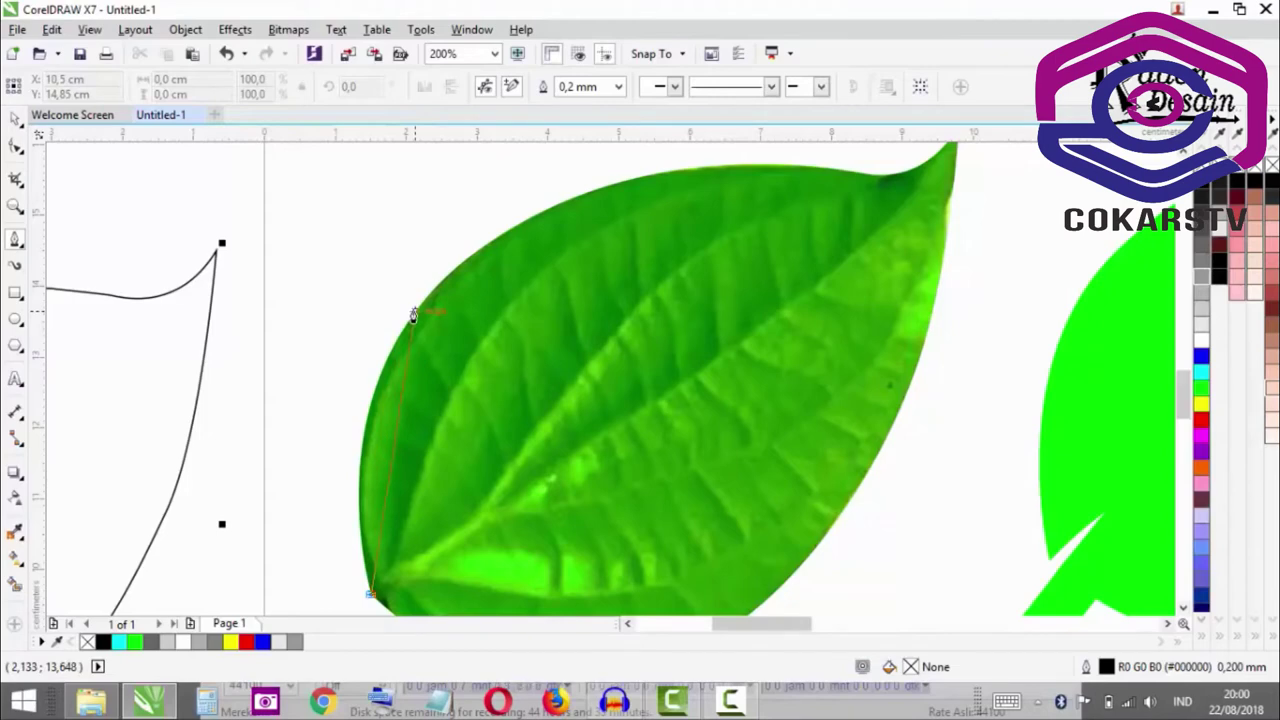
pyautogui.click(414, 306)
pyautogui.moveTo(420, 268); pyautogui.dragTo(508, 191)
# - Continue the outline with two curved segments along the leaf's upper edge, past its highest point
pyautogui.scroll(-1, 537, 374)
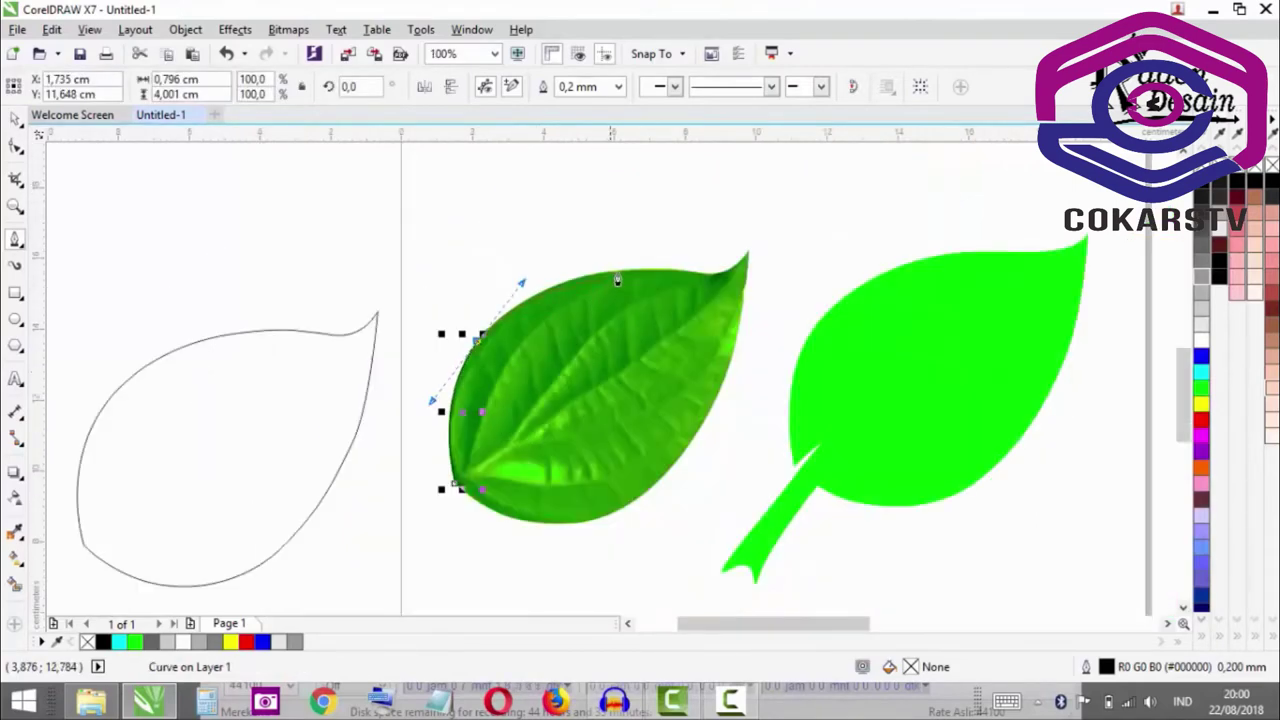
pyautogui.scroll(1, 617, 279)
pyautogui.scroll(1, 617, 279)
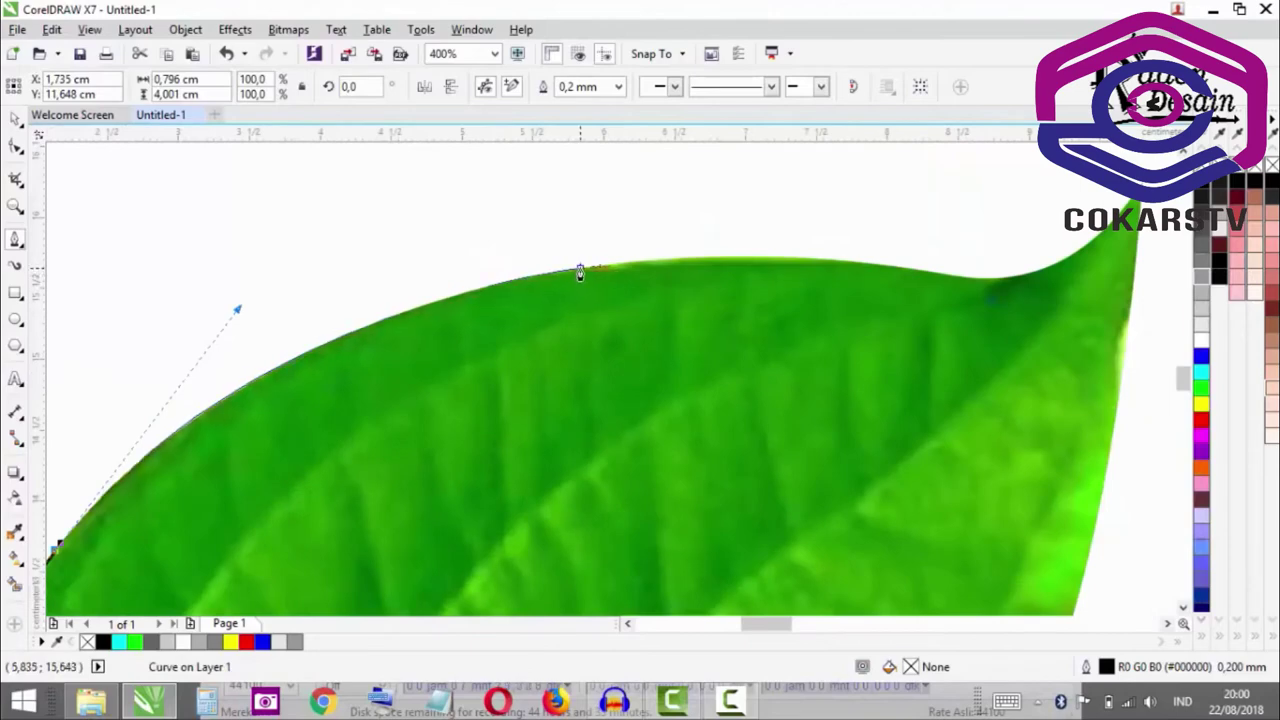
pyautogui.moveTo(580, 273); pyautogui.dragTo(590, 300)
pyautogui.scroll(-2, 566, 306)
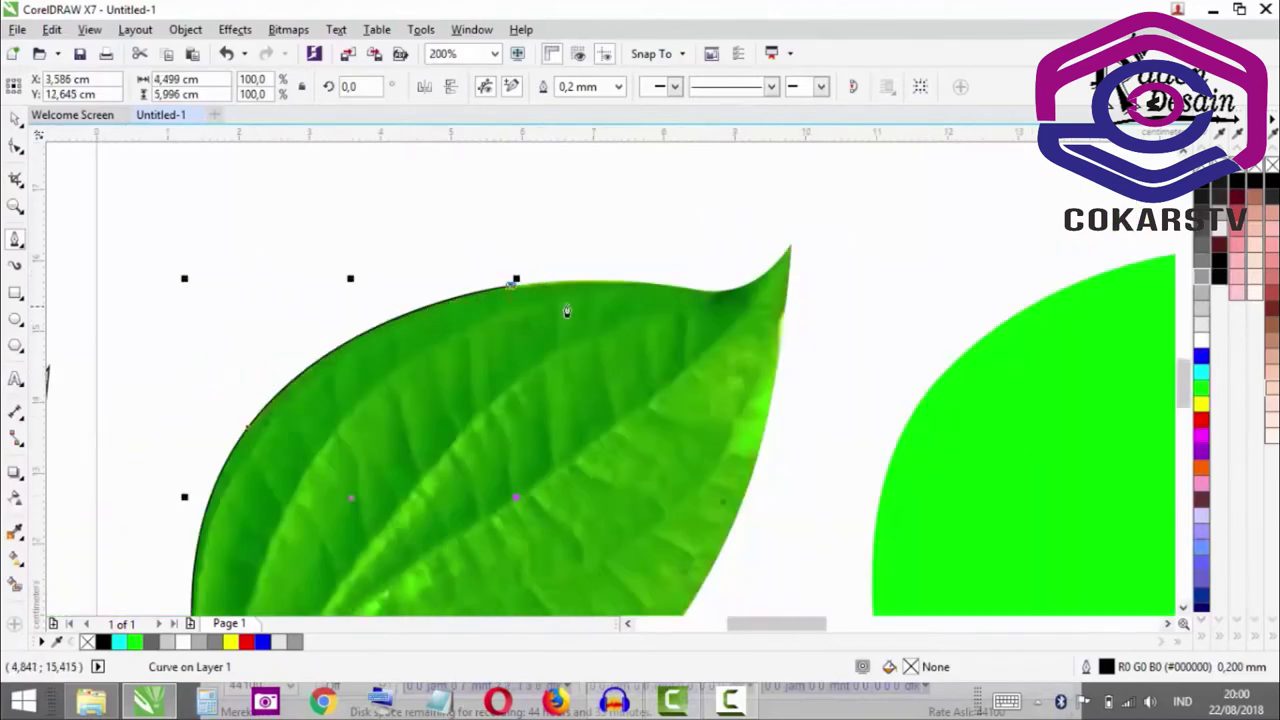
pyautogui.scroll(1, 609, 283)
pyautogui.scroll(2, 609, 284)
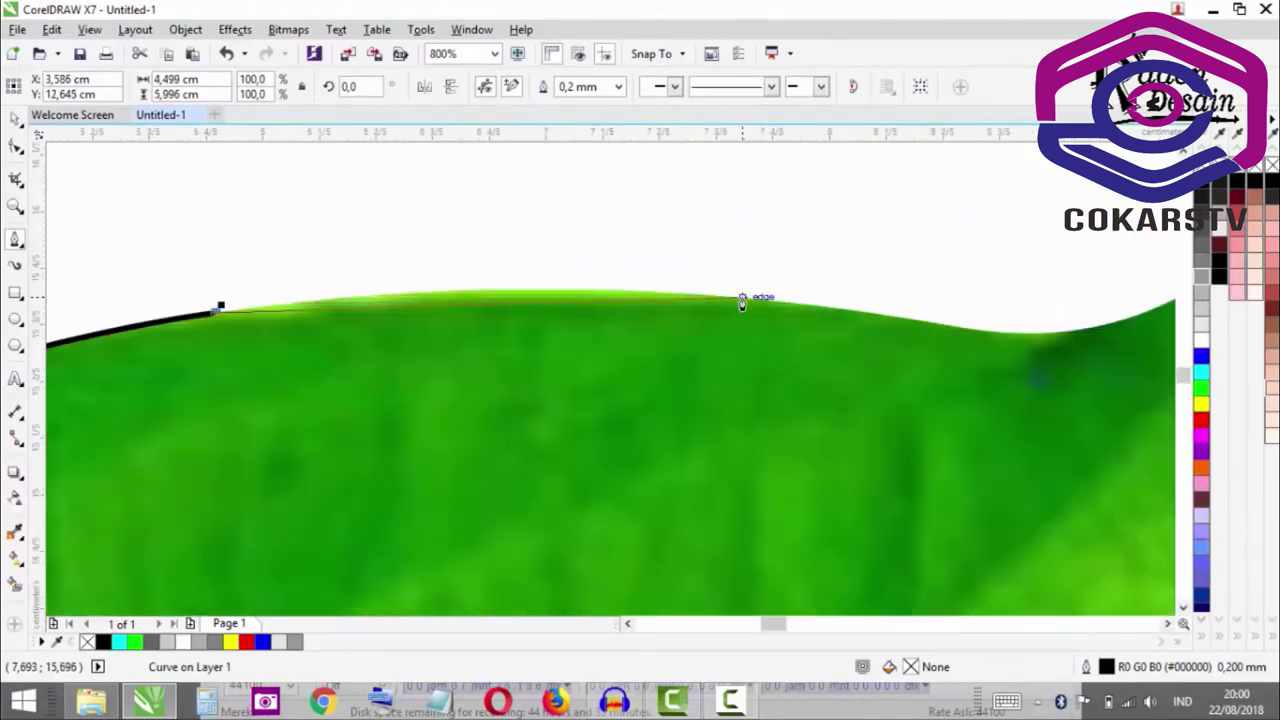
pyautogui.moveTo(742, 300); pyautogui.dragTo(931, 323)
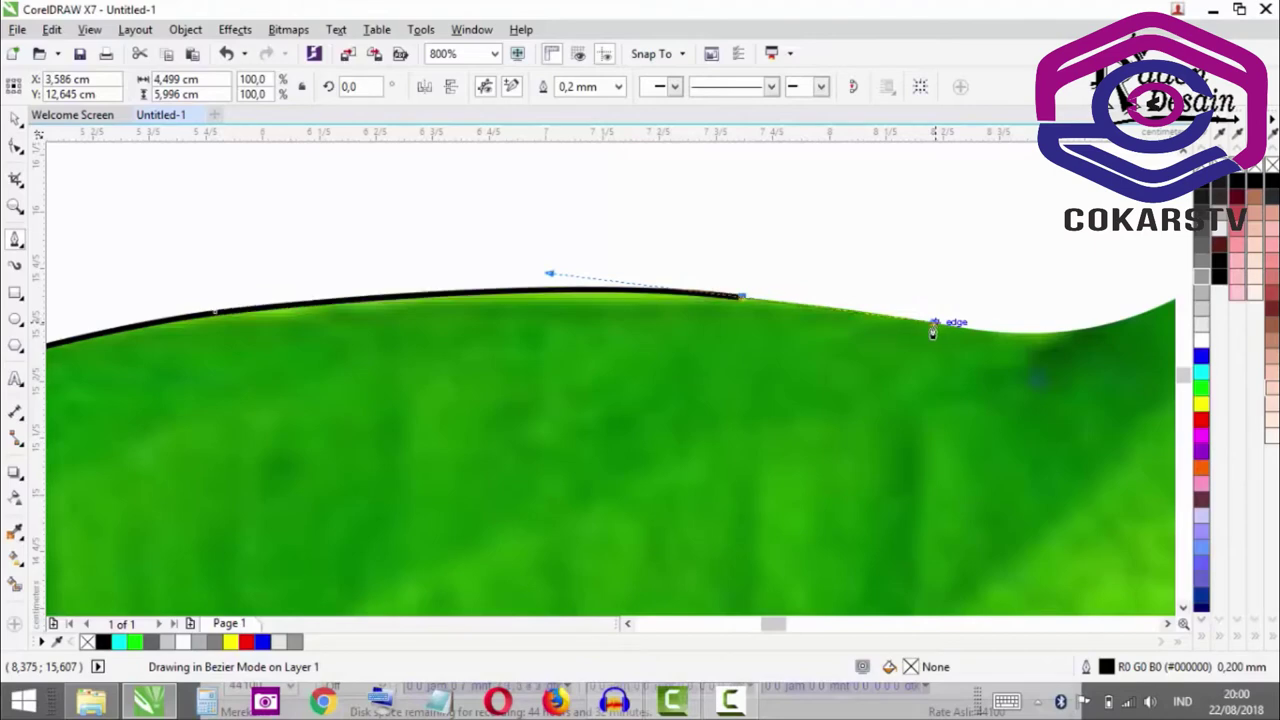
# - Add a short curved segment into the dip before the tip and another curving up to the leaf's tip
pyautogui.scroll(-3, 931, 323)
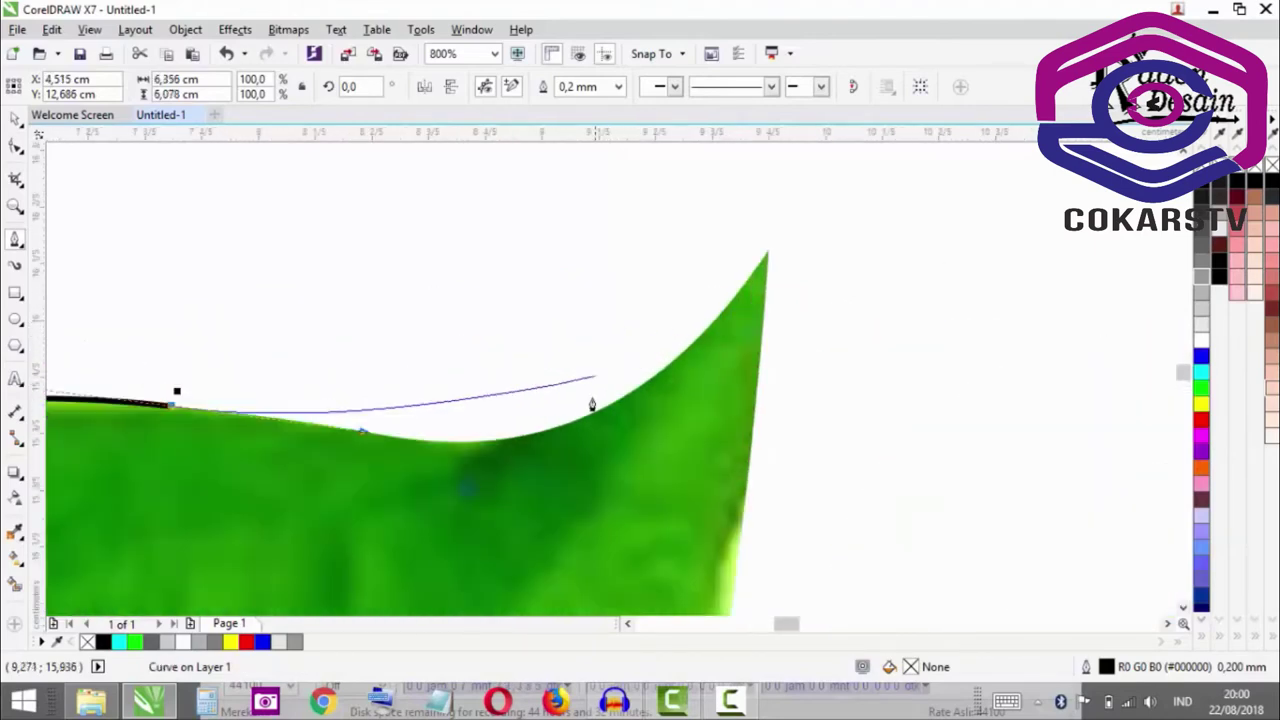
pyautogui.moveTo(389, 444); pyautogui.dragTo(464, 446)
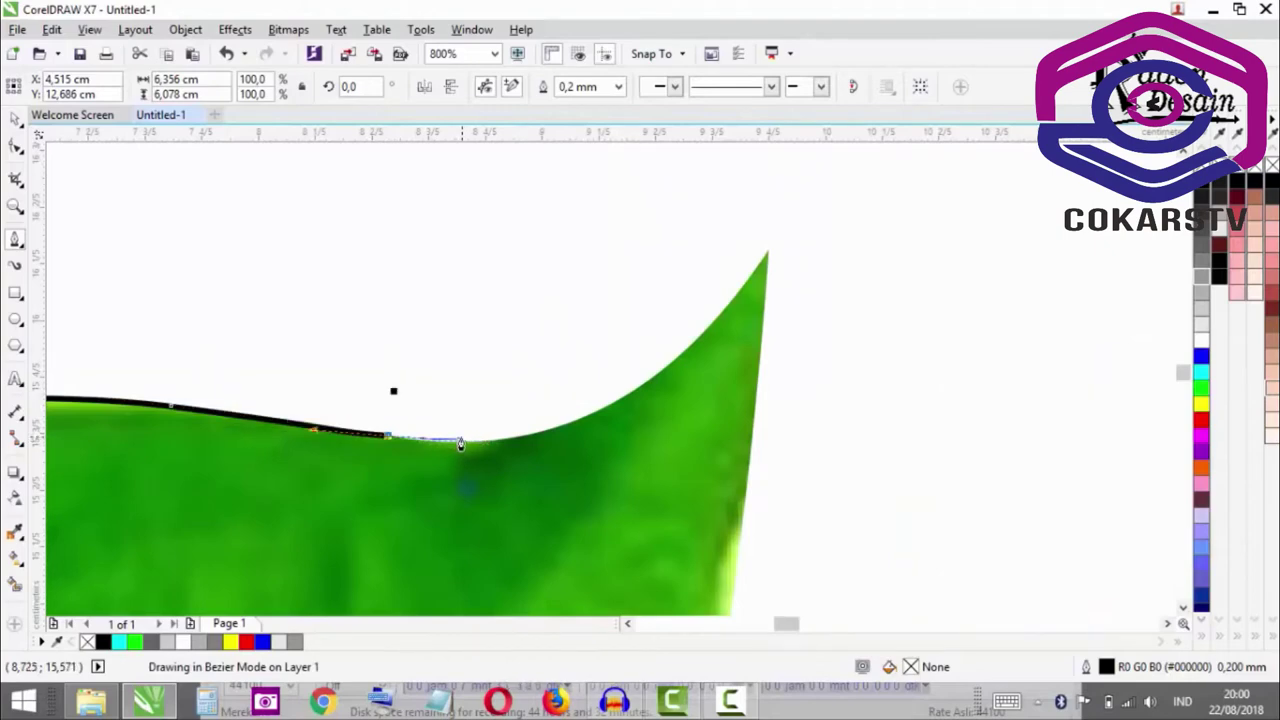
pyautogui.scroll(-1, 615, 350)
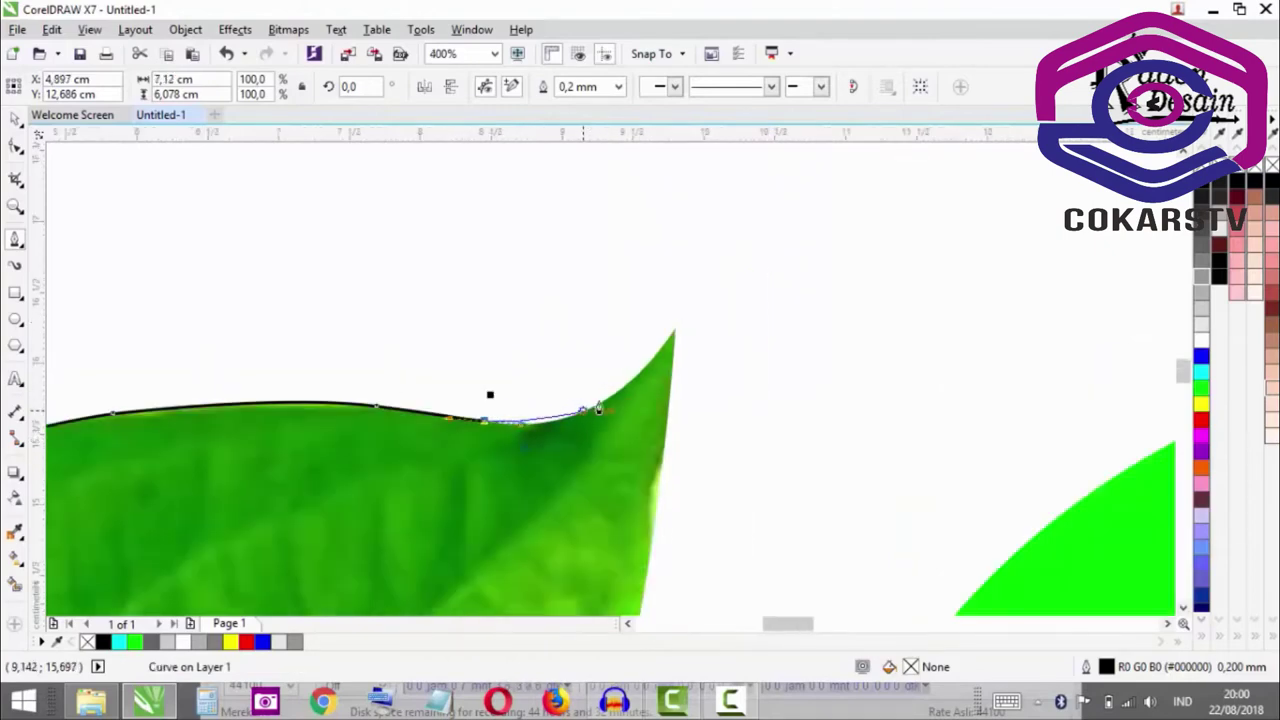
pyautogui.scroll(1, 610, 395)
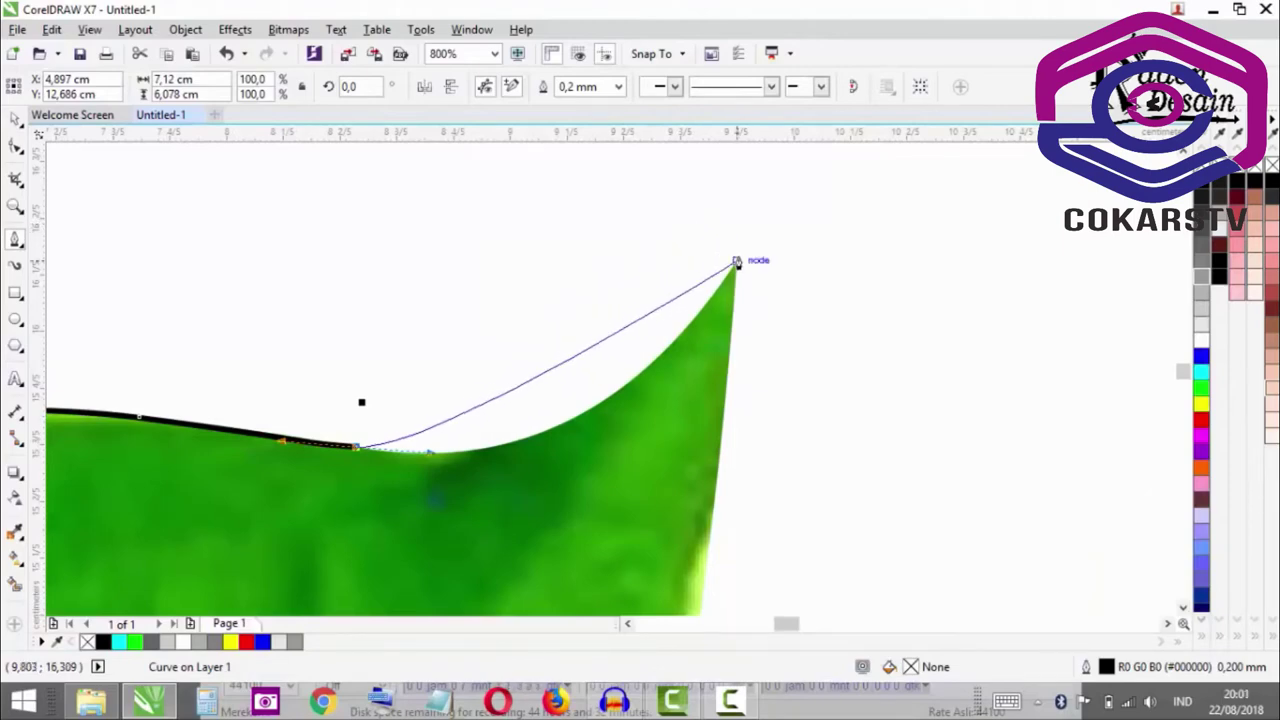
pyautogui.moveTo(737, 263)
pyautogui.mouseDown()
pyautogui.moveTo(860, 150)
pyautogui.moveTo(894, 200)
pyautogui.moveTo(873, 160)
pyautogui.moveTo(854, 186)
pyautogui.moveTo(886, 154)
pyautogui.moveTo(896, 200)
pyautogui.mouseUp()
# - Remove the outgoing curve handle from the Pen outline's node at the leaf's tip
pyautogui.scroll(-4, 443, 234)
pyautogui.scroll(3, 514, 257)
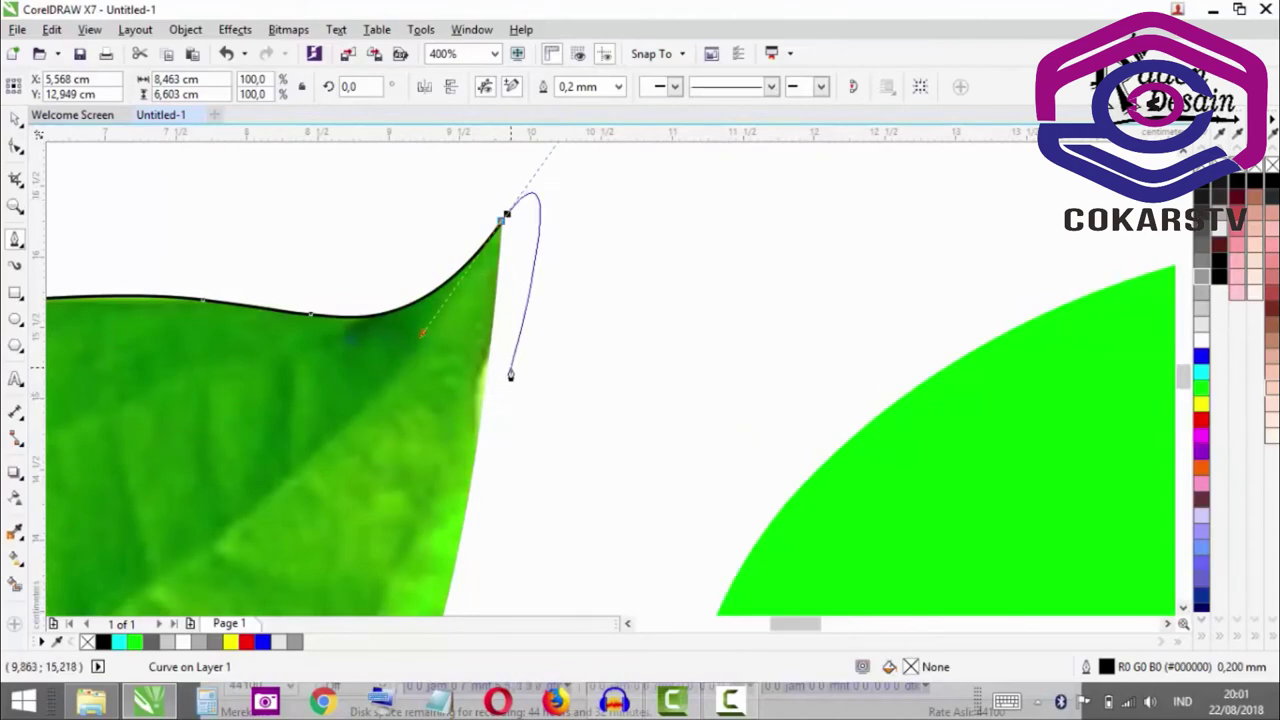
pyautogui.press('alt')
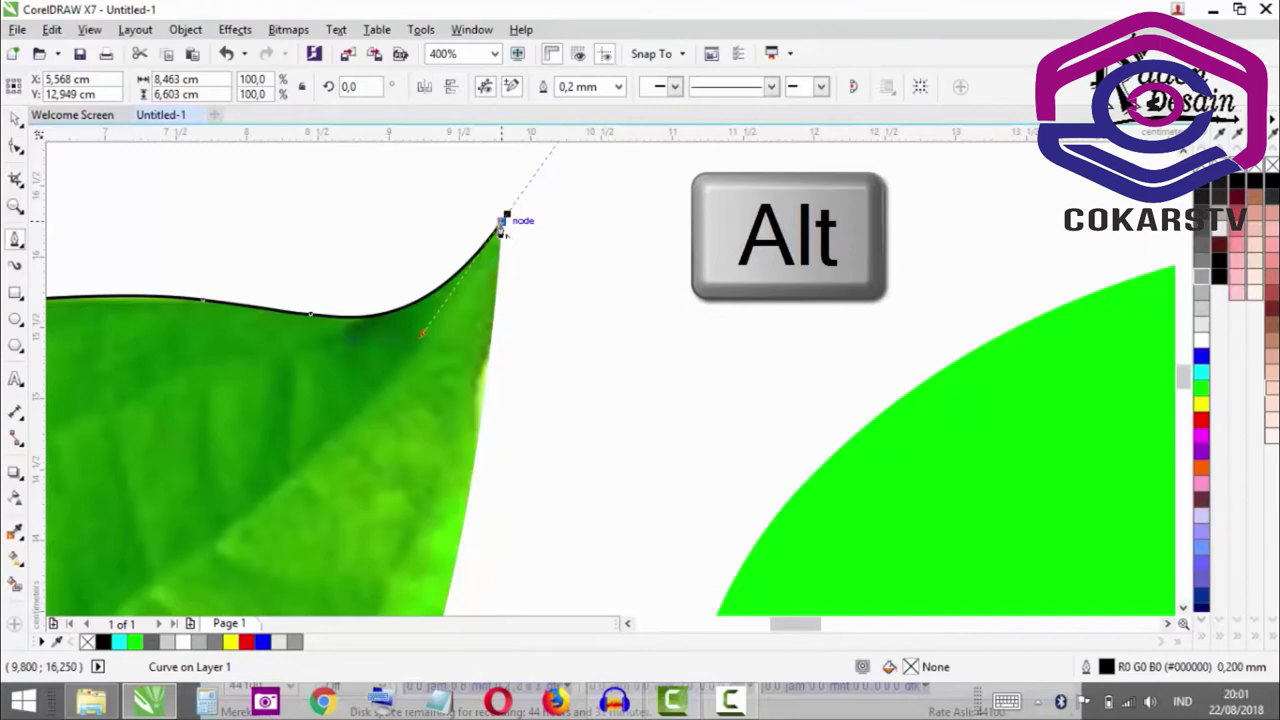
pyautogui.moveTo(508, 228); pyautogui.dragTo(538, 257)
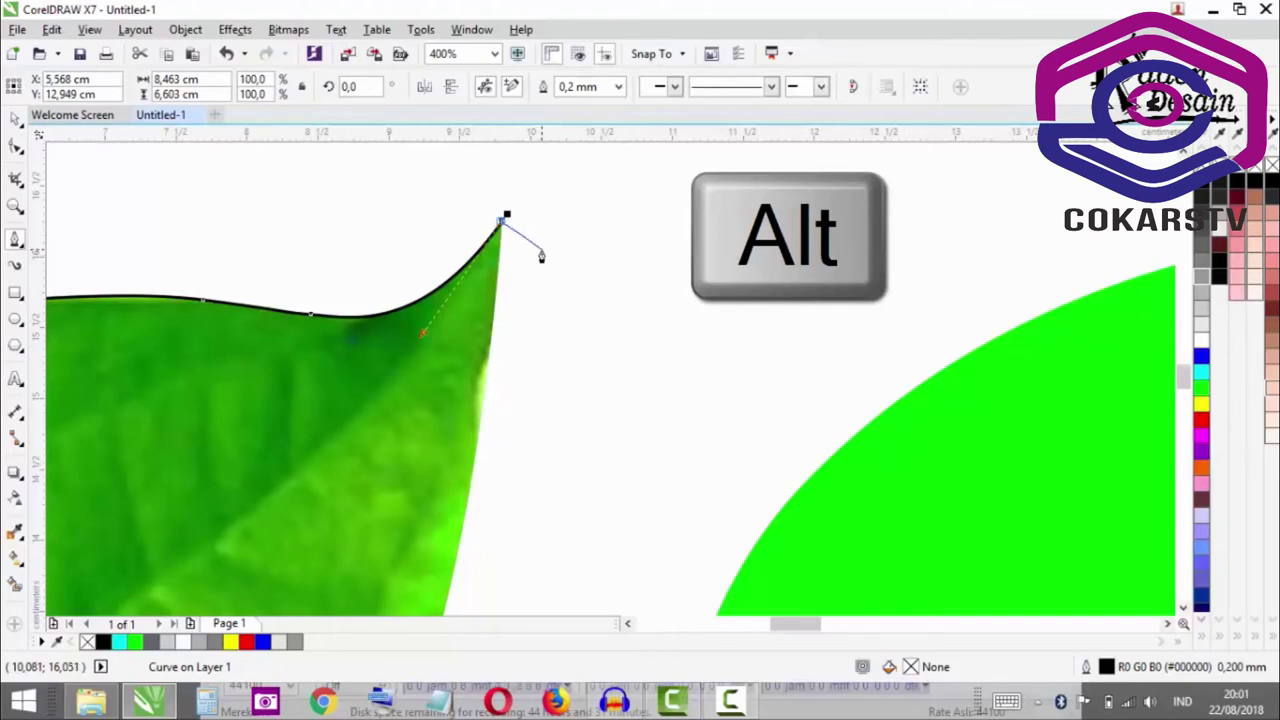
# - Add a curved segment from the leaf's tip down to the middle of its right edge
pyautogui.scroll(-4, 531, 262)
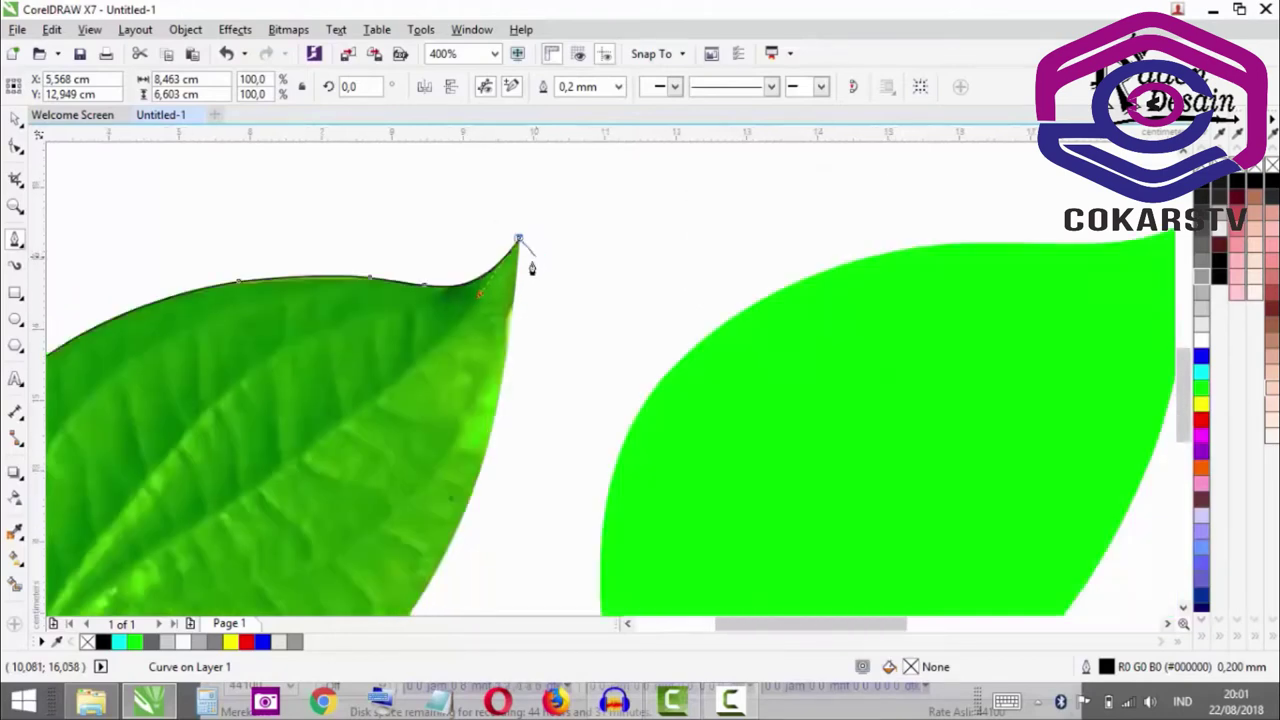
pyautogui.scroll(3, 527, 297)
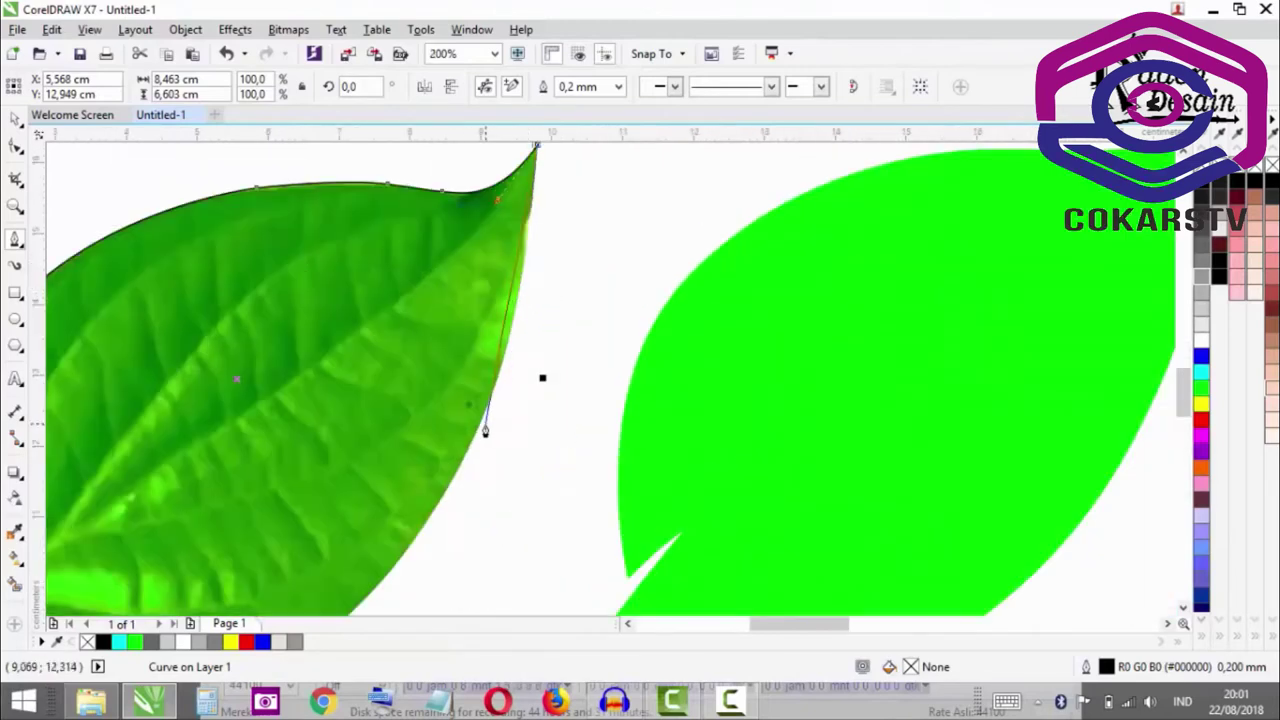
pyautogui.moveTo(480, 422); pyautogui.dragTo(437, 530)
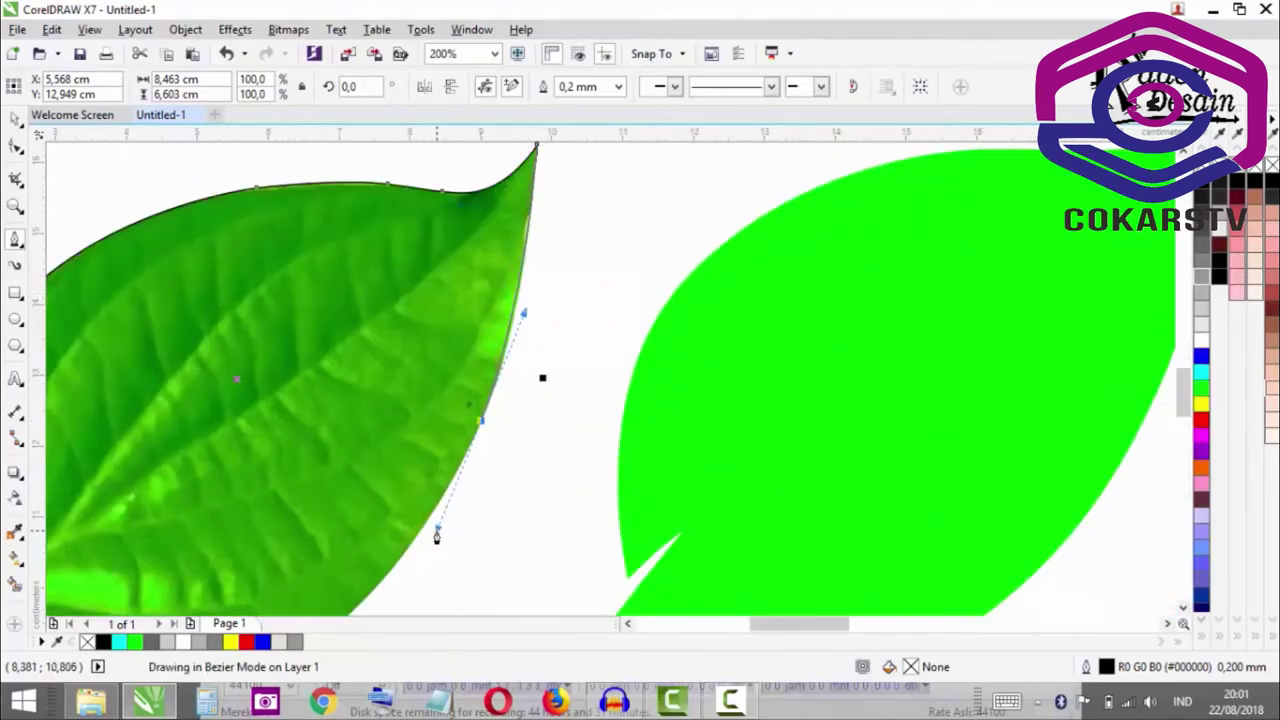
# - Trace the lower edge with curved segments and close the Pen outline at the leaf's base, making it about 8.5 by 7.8 cm
pyautogui.scroll(-3, 423, 503)
pyautogui.scroll(3, 416, 510)
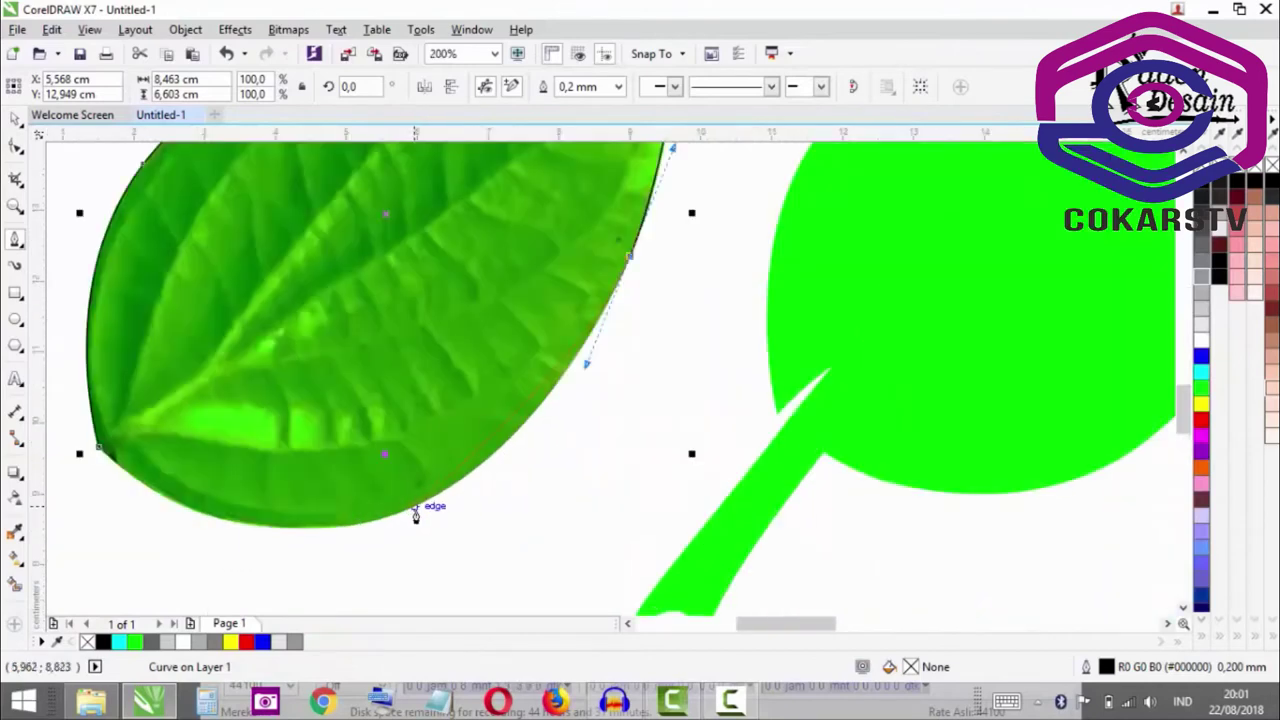
pyautogui.moveTo(415, 509); pyautogui.dragTo(331, 547)
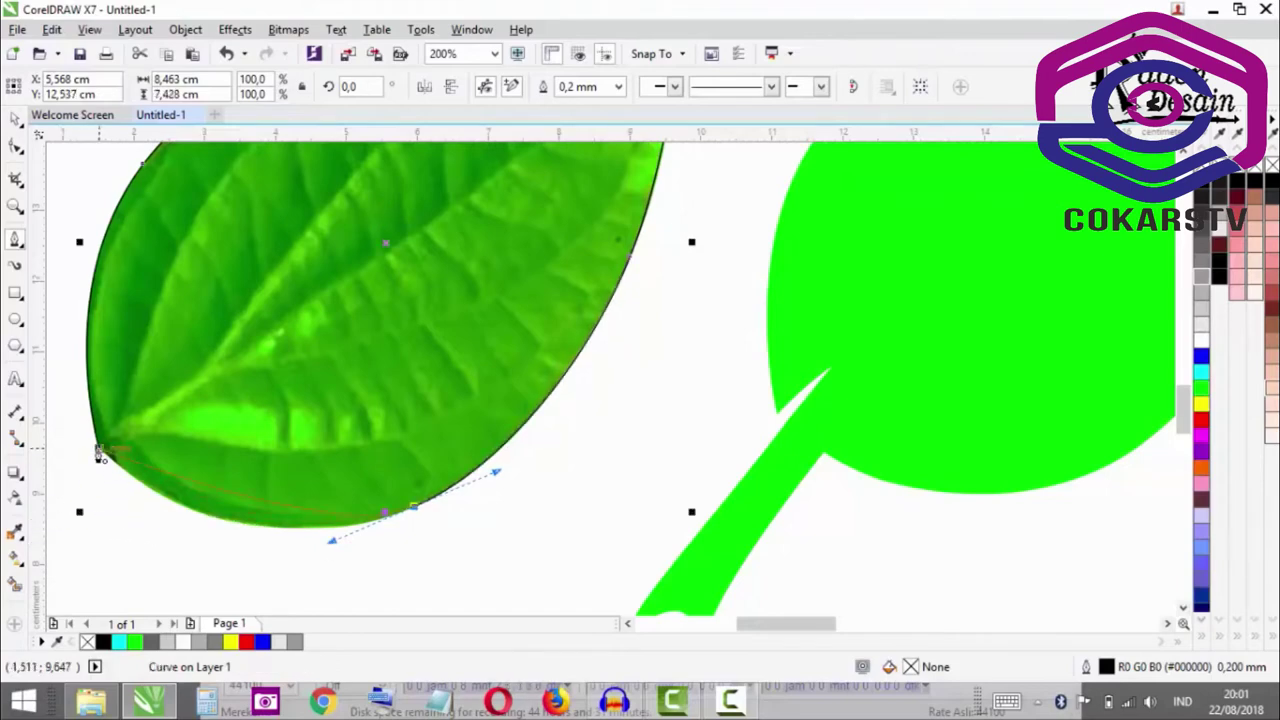
pyautogui.moveTo(100, 453)
pyautogui.mouseDown()
pyautogui.moveTo(134, 514)
pyautogui.moveTo(187, 553)
pyautogui.mouseUp()
# - Move the new Pen-drawn leaf outline off the photo and place it to the left of the earlier outline
pyautogui.scroll(-4, 355, 515)
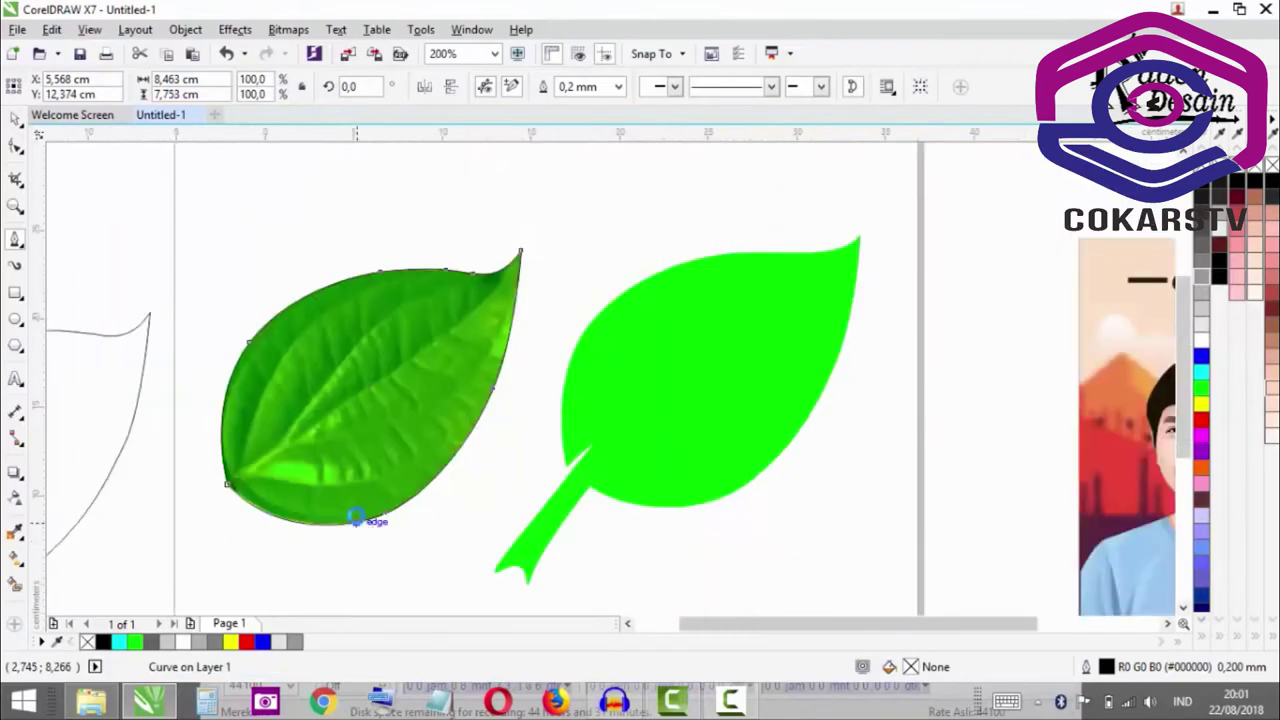
pyautogui.scroll(-2, 386, 357)
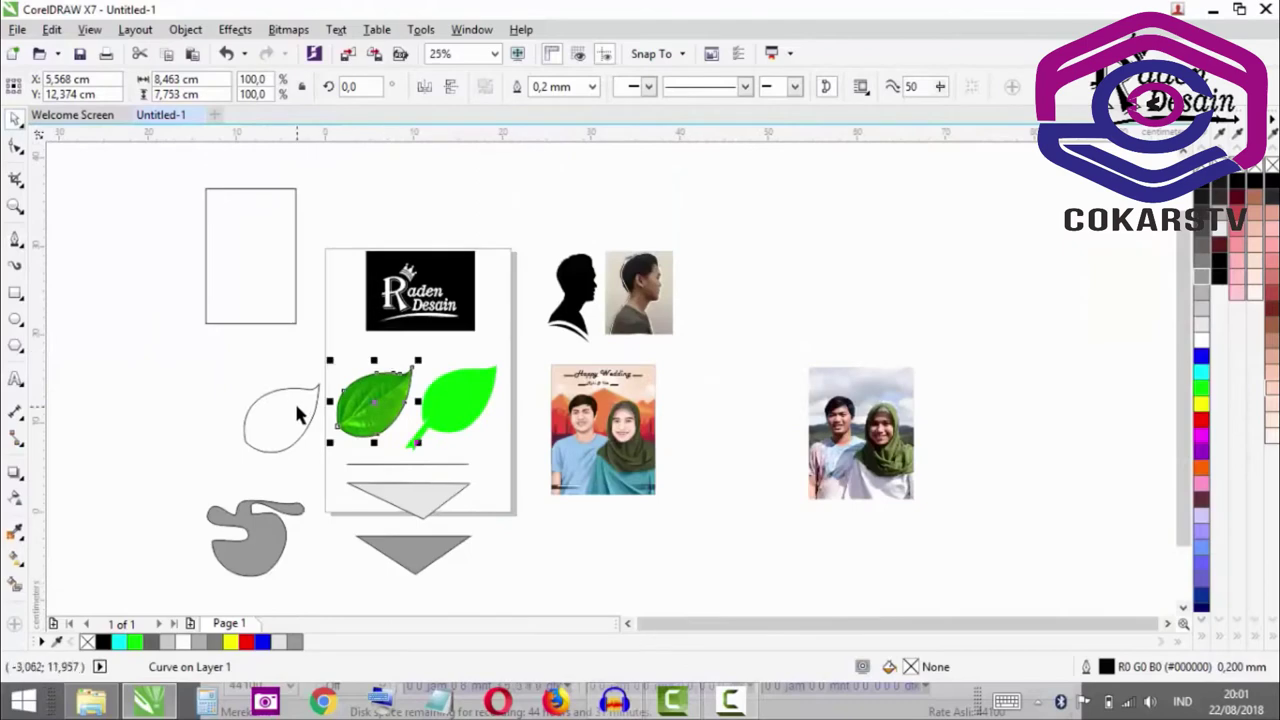
pyautogui.scroll(2, 296, 418)
pyautogui.moveTo(263, 429); pyautogui.dragTo(137, 414)
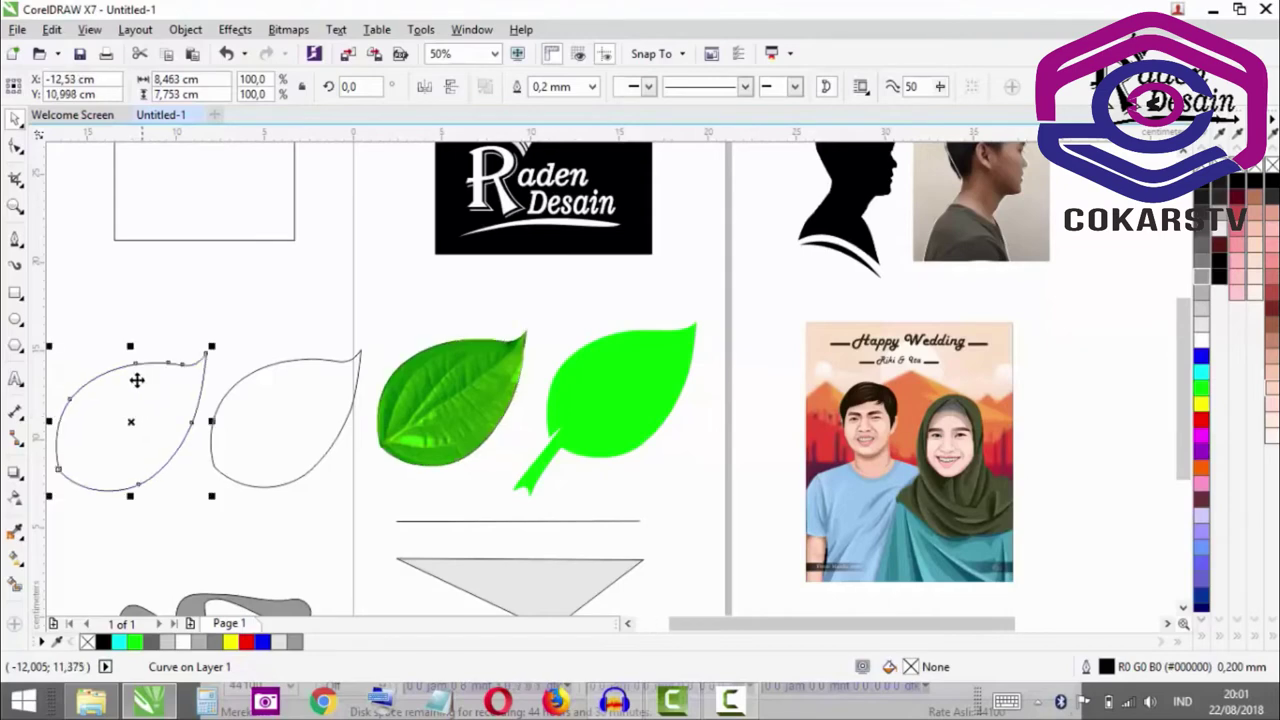
# - Draw a closed B-Spline oval about 9.3 by 13.8 cm using the tall rectangle's four corners as control points, and fill it black
pyautogui.click(16, 240)
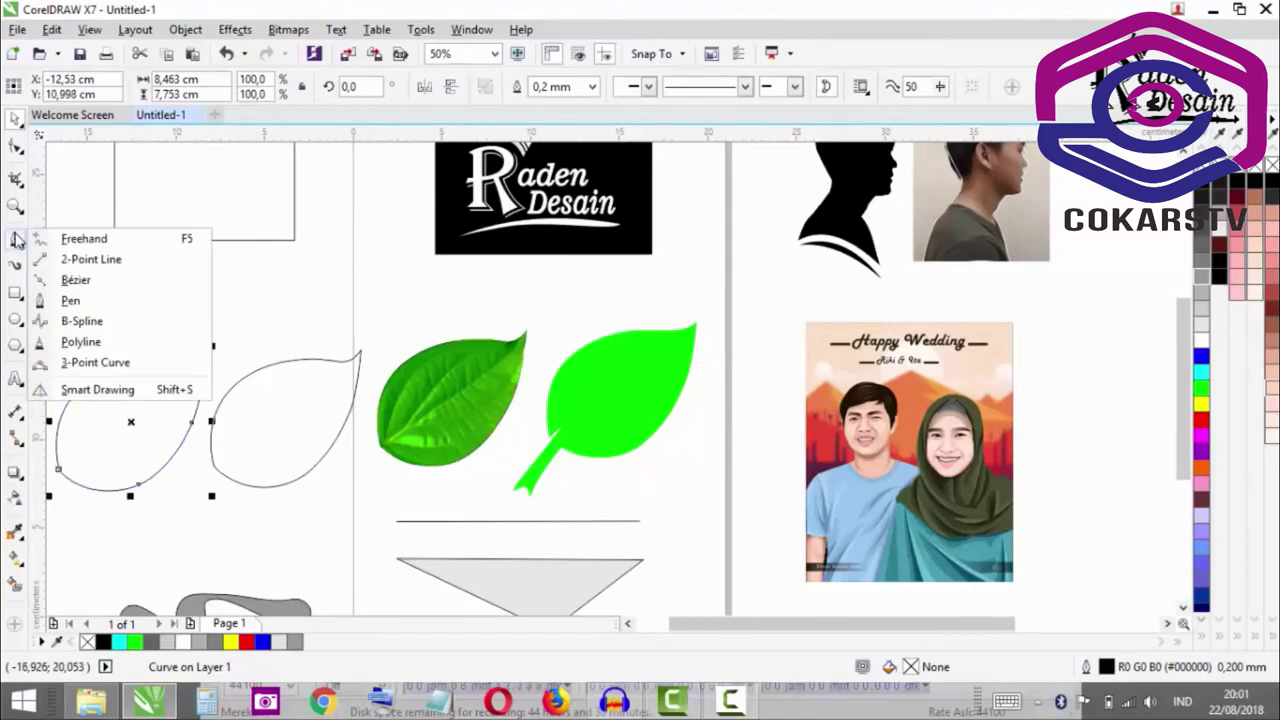
pyautogui.click(116, 322)
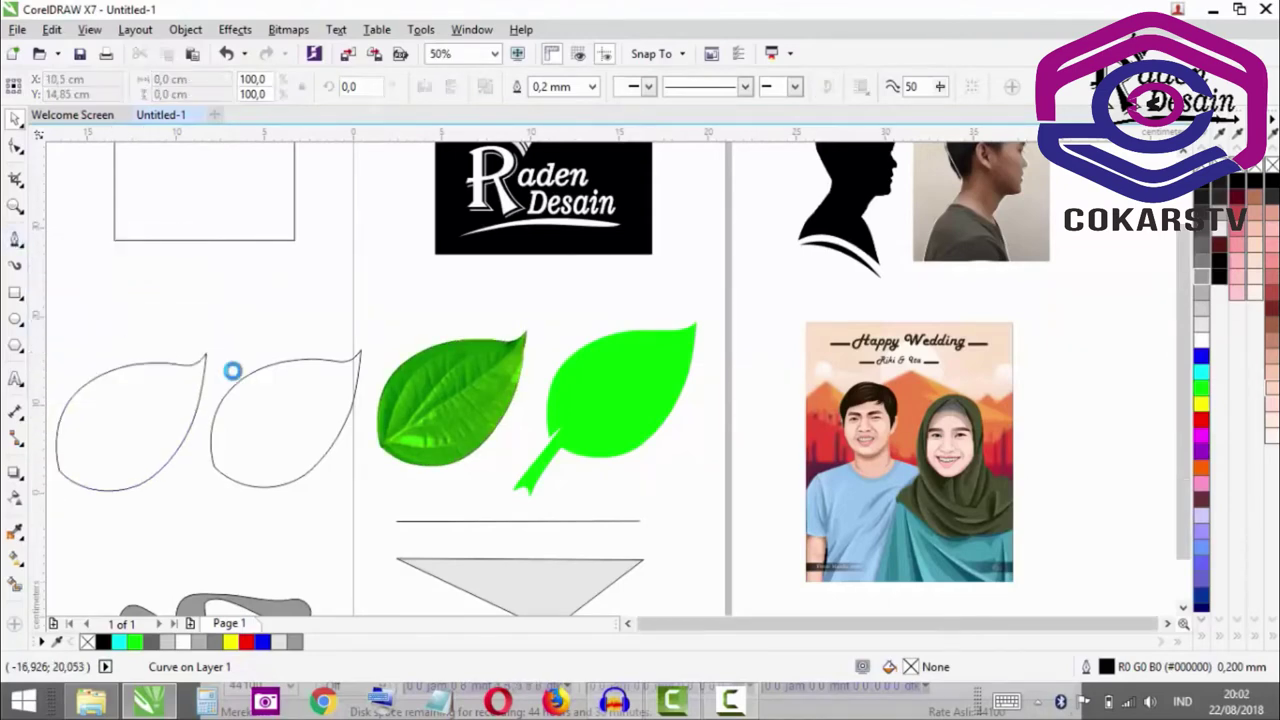
pyautogui.scroll(-2, 234, 375)
pyautogui.scroll(1, 170, 163)
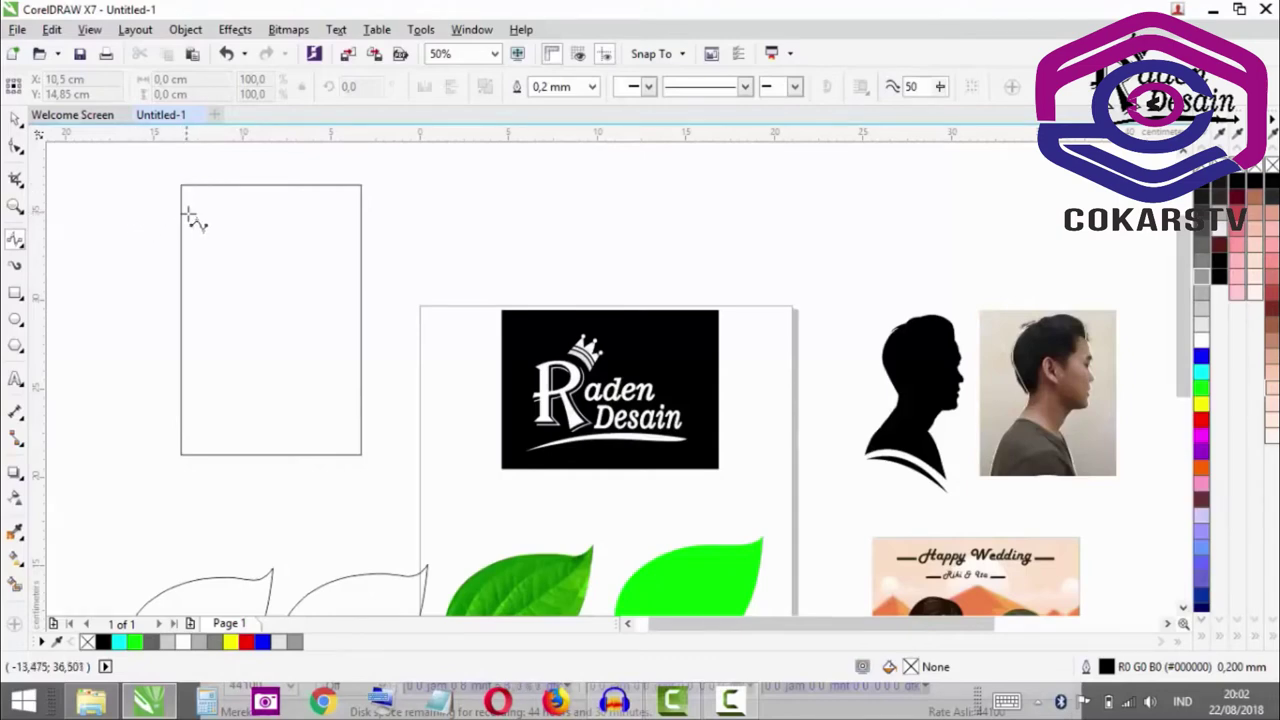
pyautogui.click(181, 186)
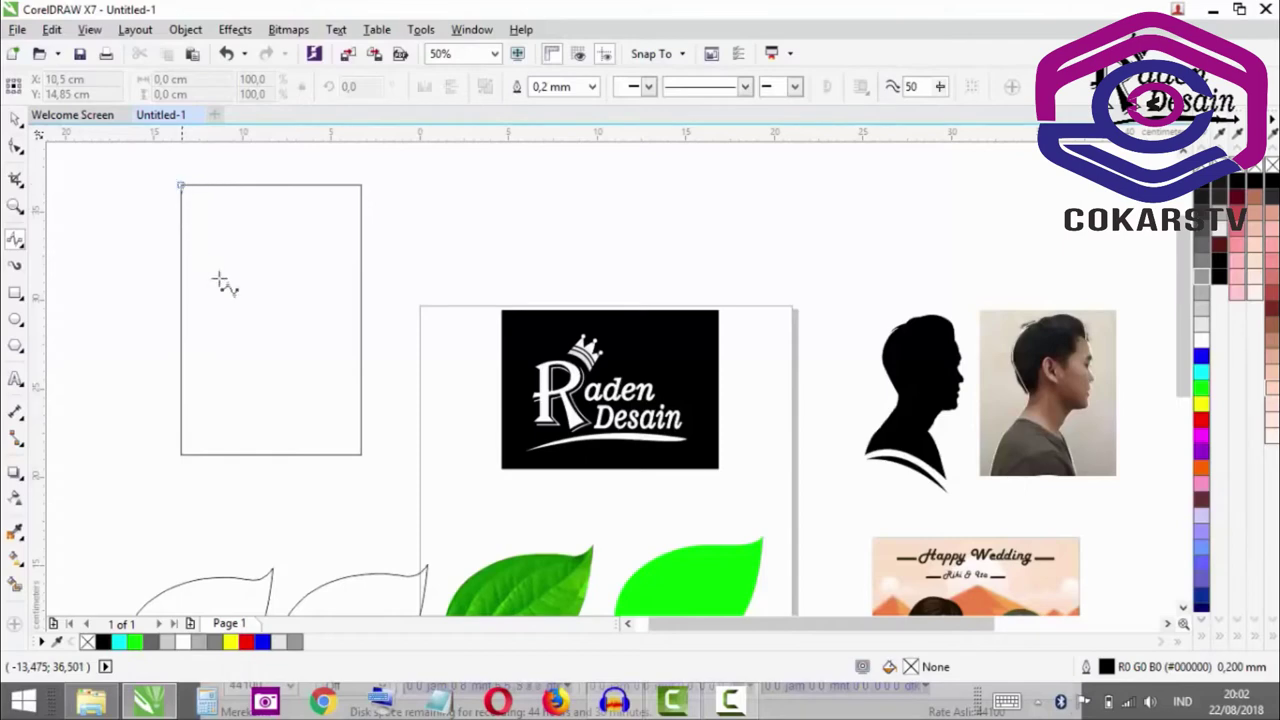
pyautogui.click(361, 186)
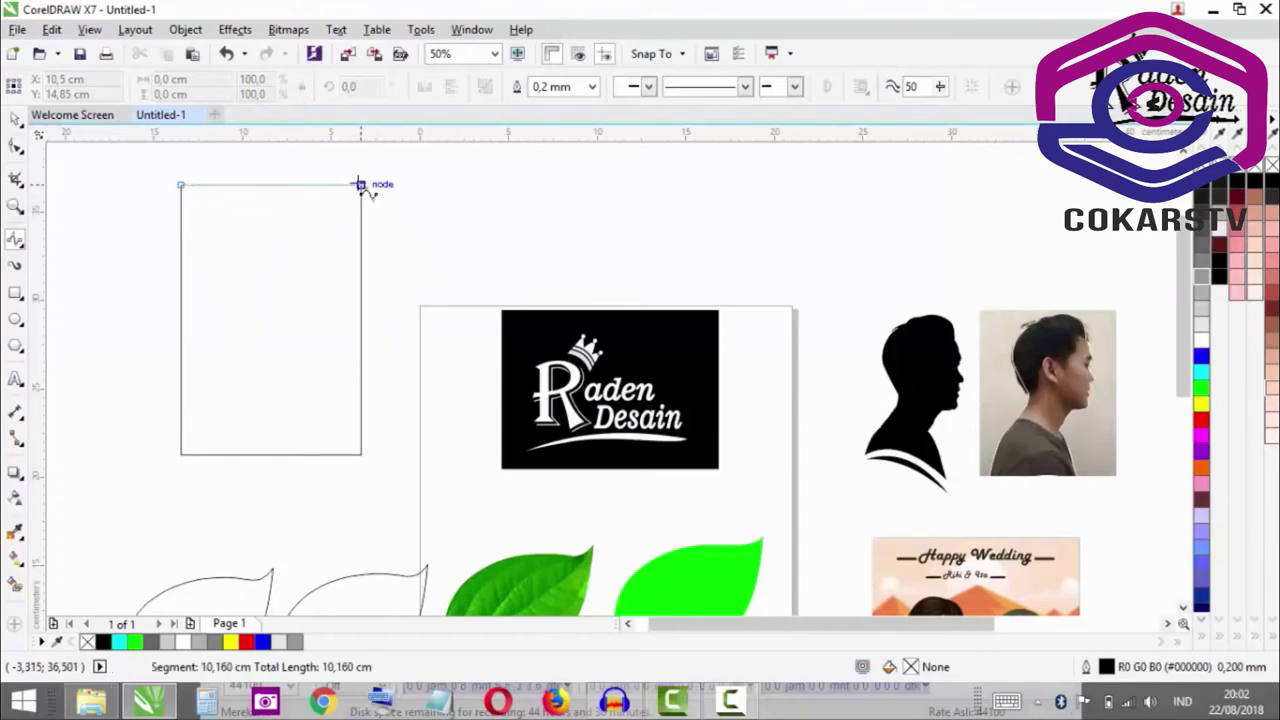
pyautogui.click(361, 455)
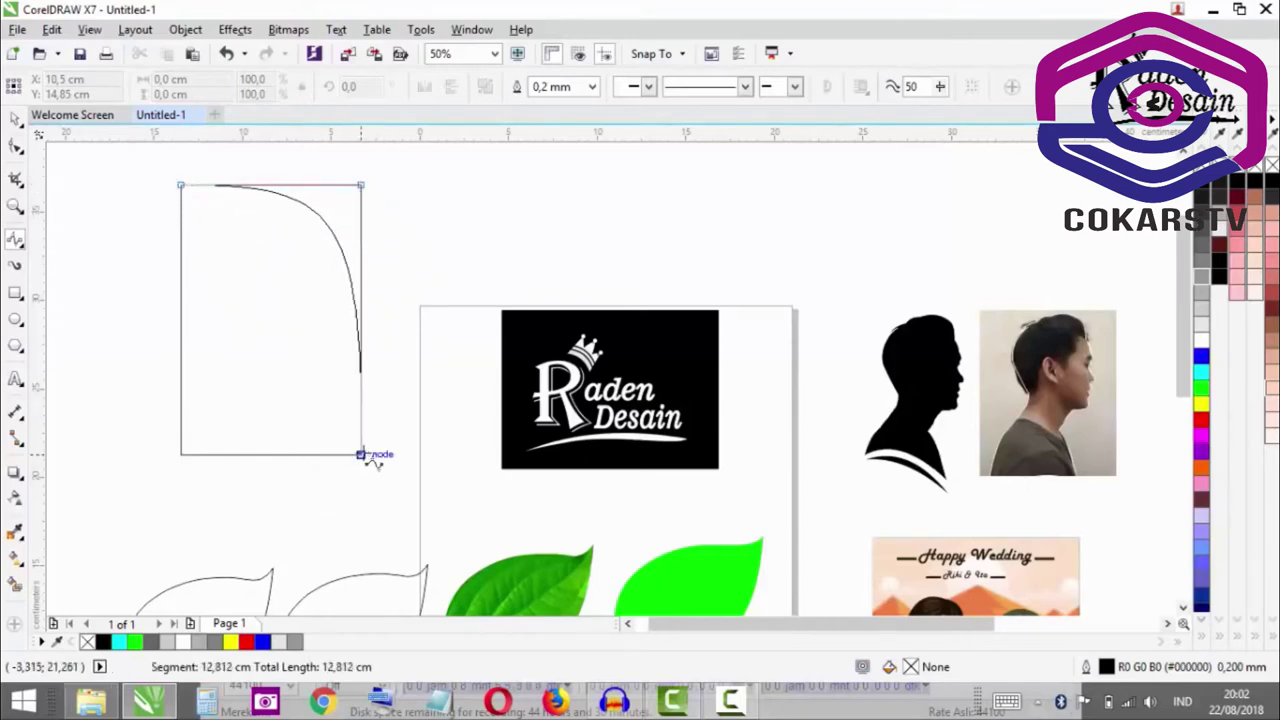
pyautogui.click(183, 453)
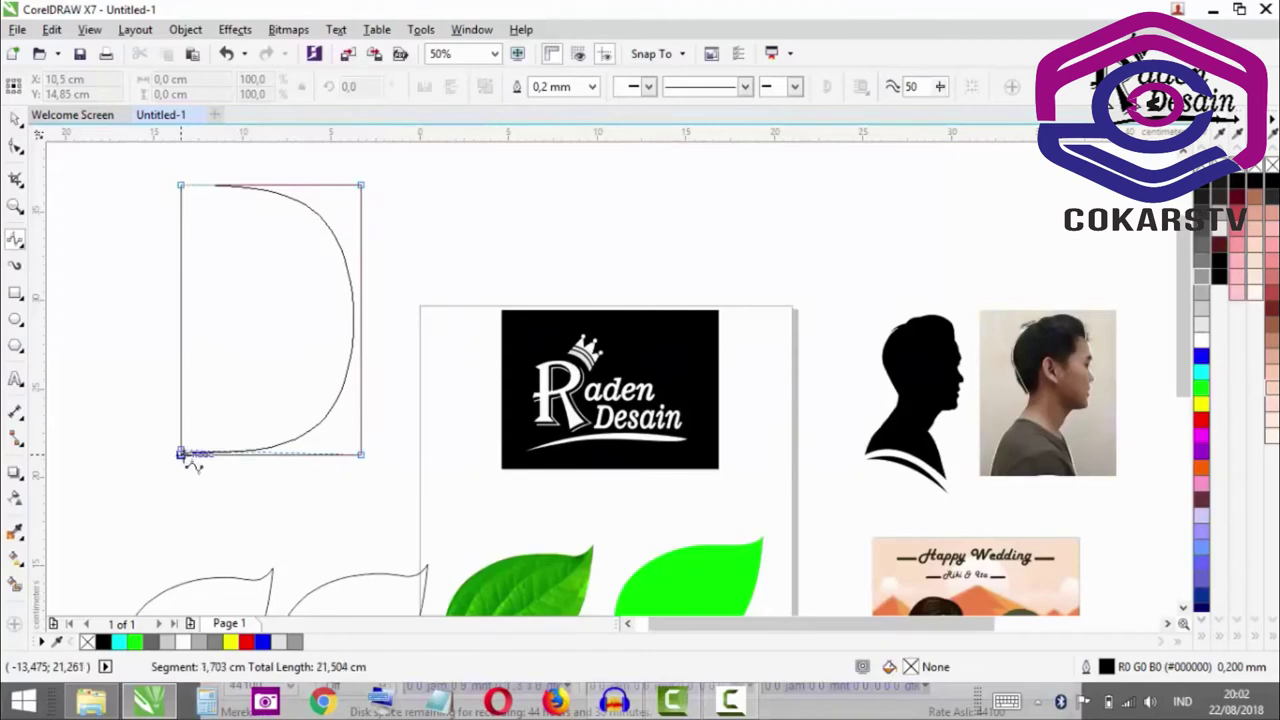
pyautogui.click(182, 187)
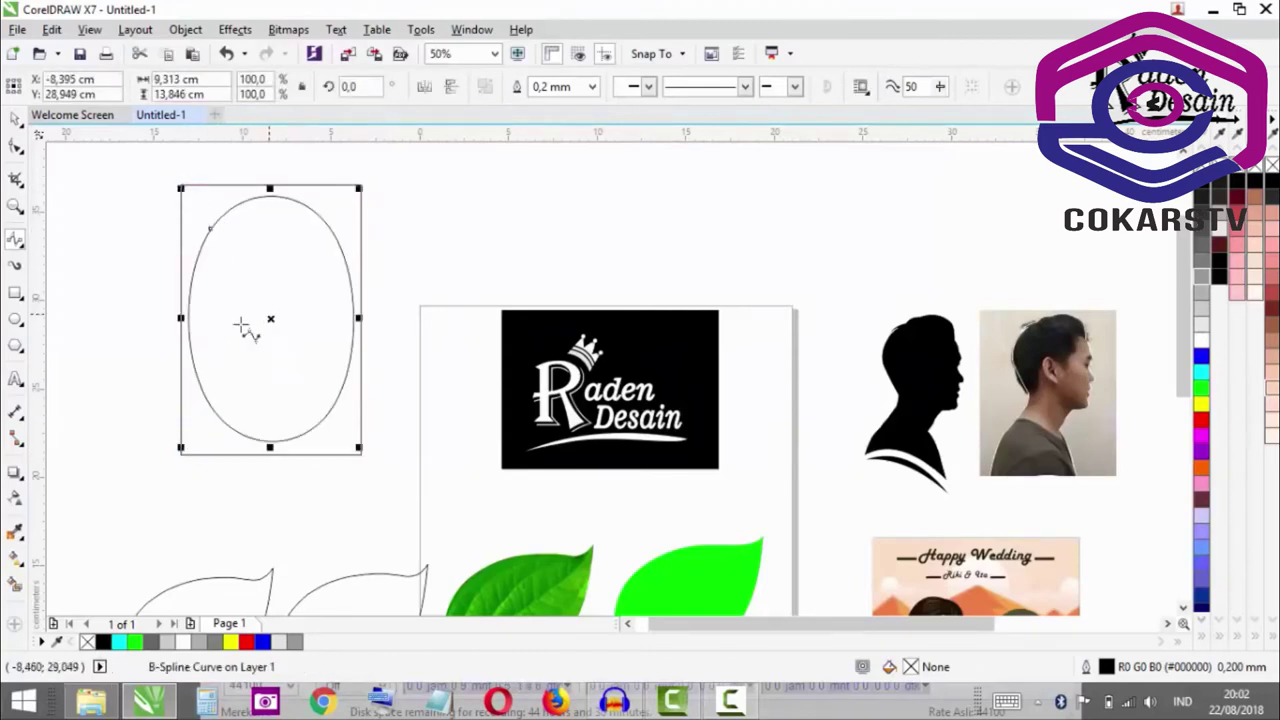
pyautogui.click(1205, 190)
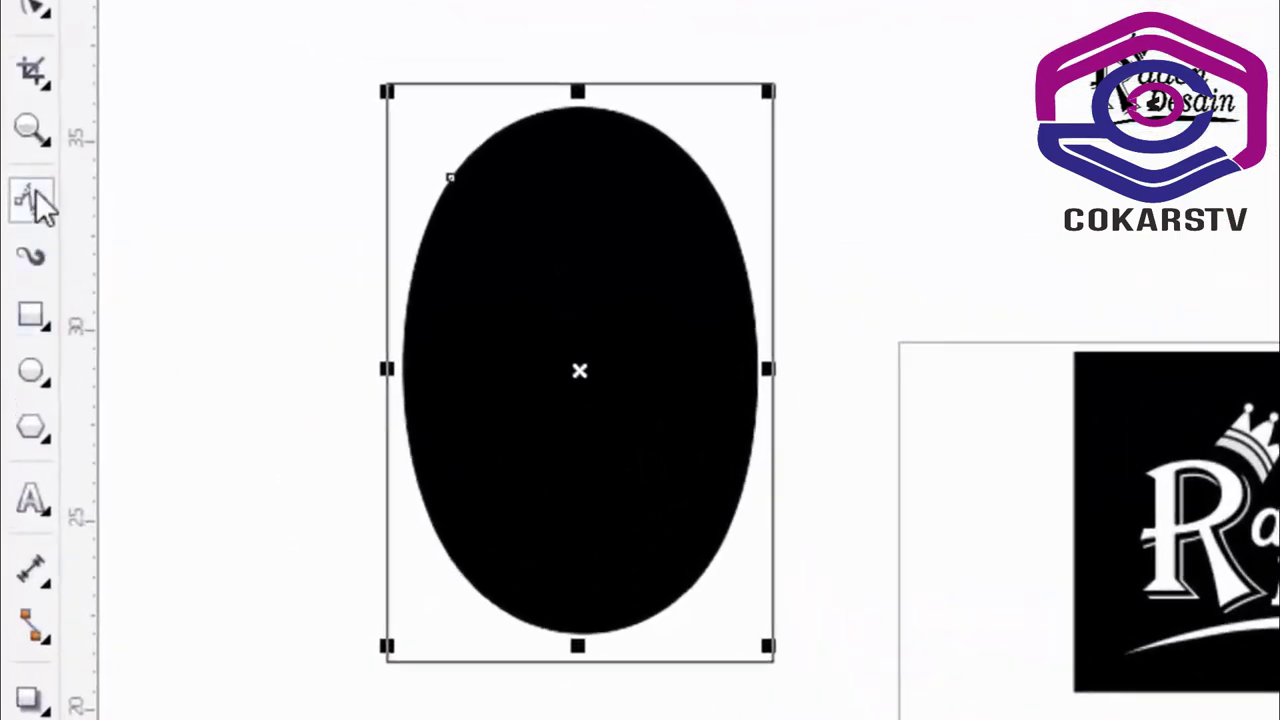
# - Draw a closed downward-pointing triangle about 11.7 by 4.8 cm above the logo with the Polyline tool
pyautogui.click(36, 190)
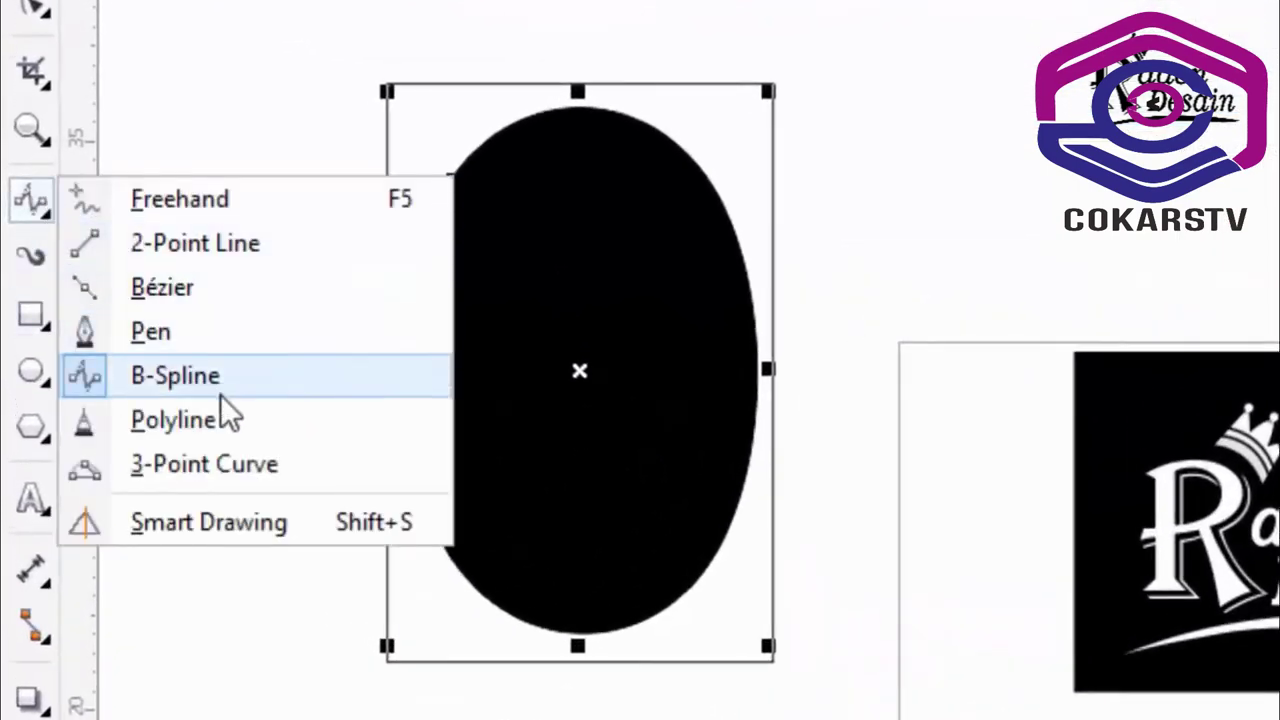
pyautogui.click(222, 424)
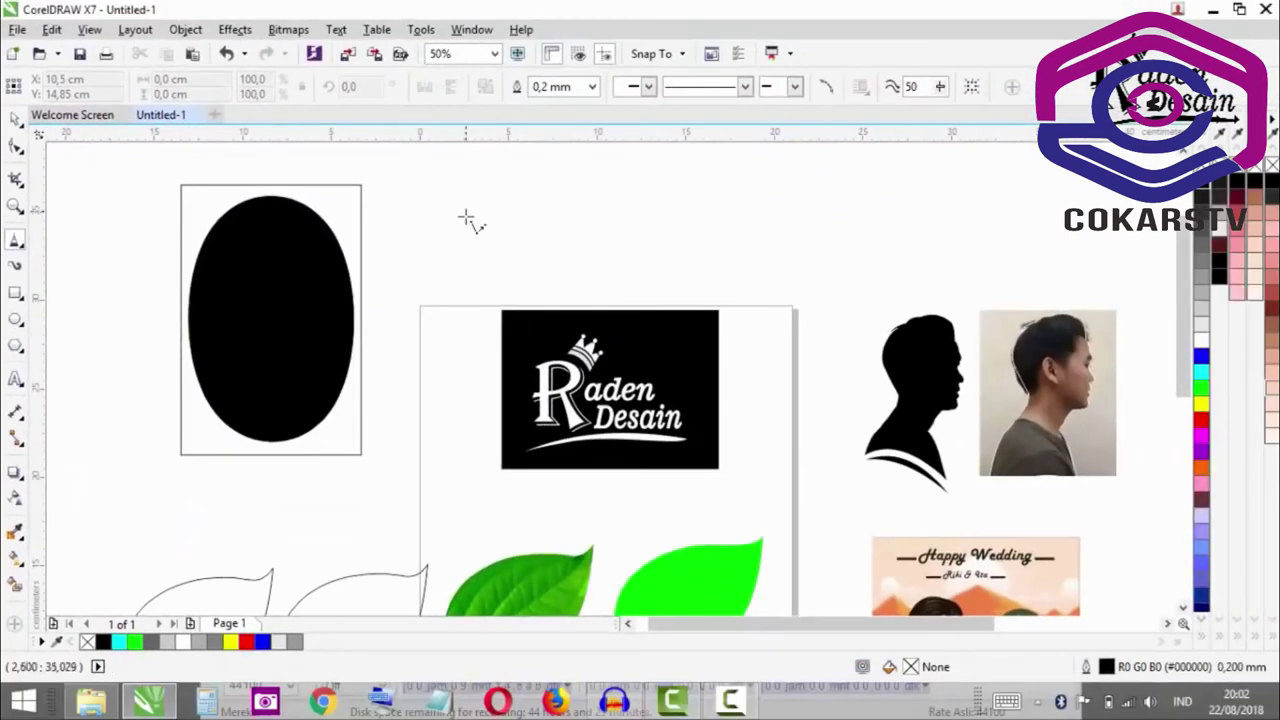
pyautogui.click(466, 211)
pyautogui.click(675, 202)
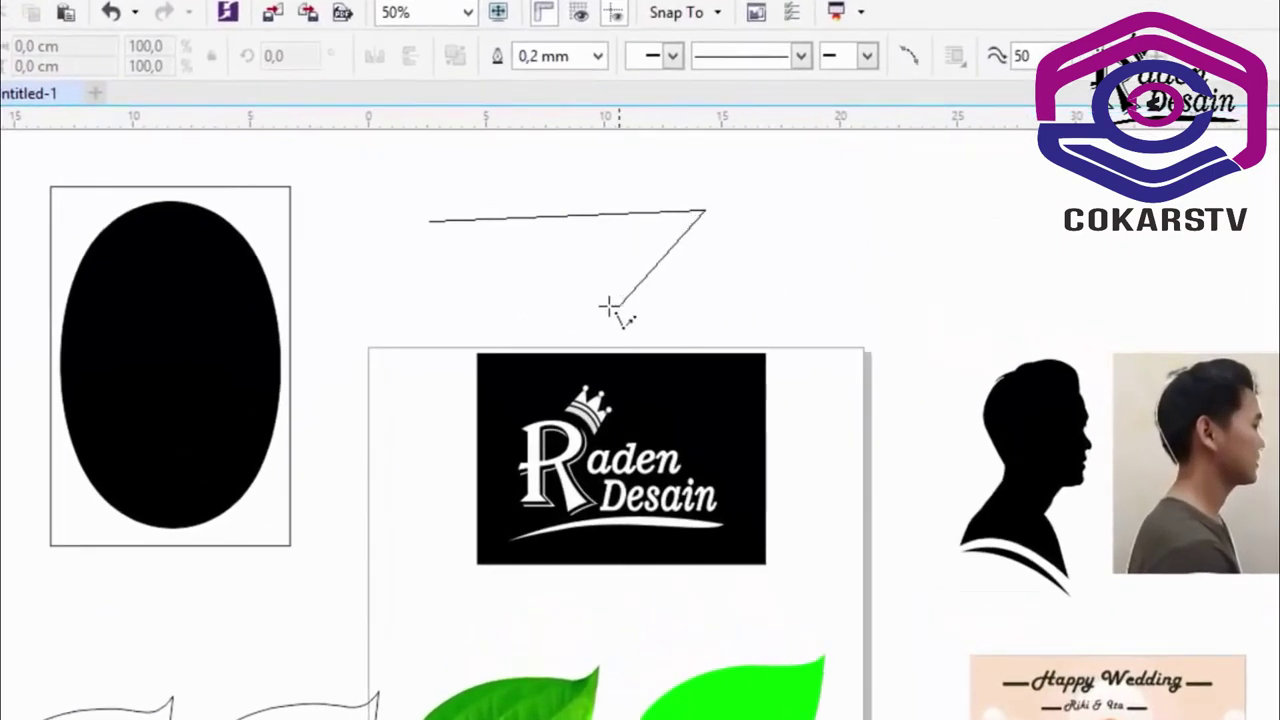
pyautogui.click(565, 322)
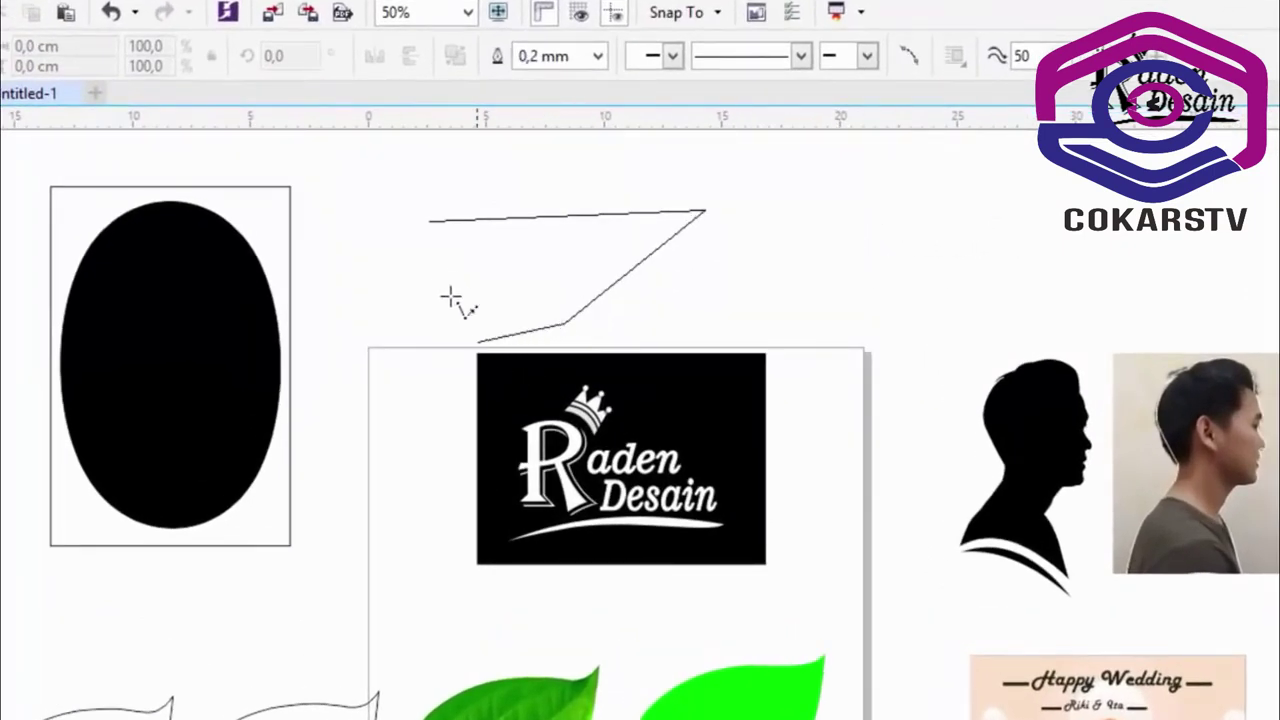
pyautogui.click(429, 221)
# - Draw a nearly horizontal open polyline about 21.2 cm long beside the triangle, above the silhouette and the profile photo
pyautogui.scroll(-1, 636, 307)
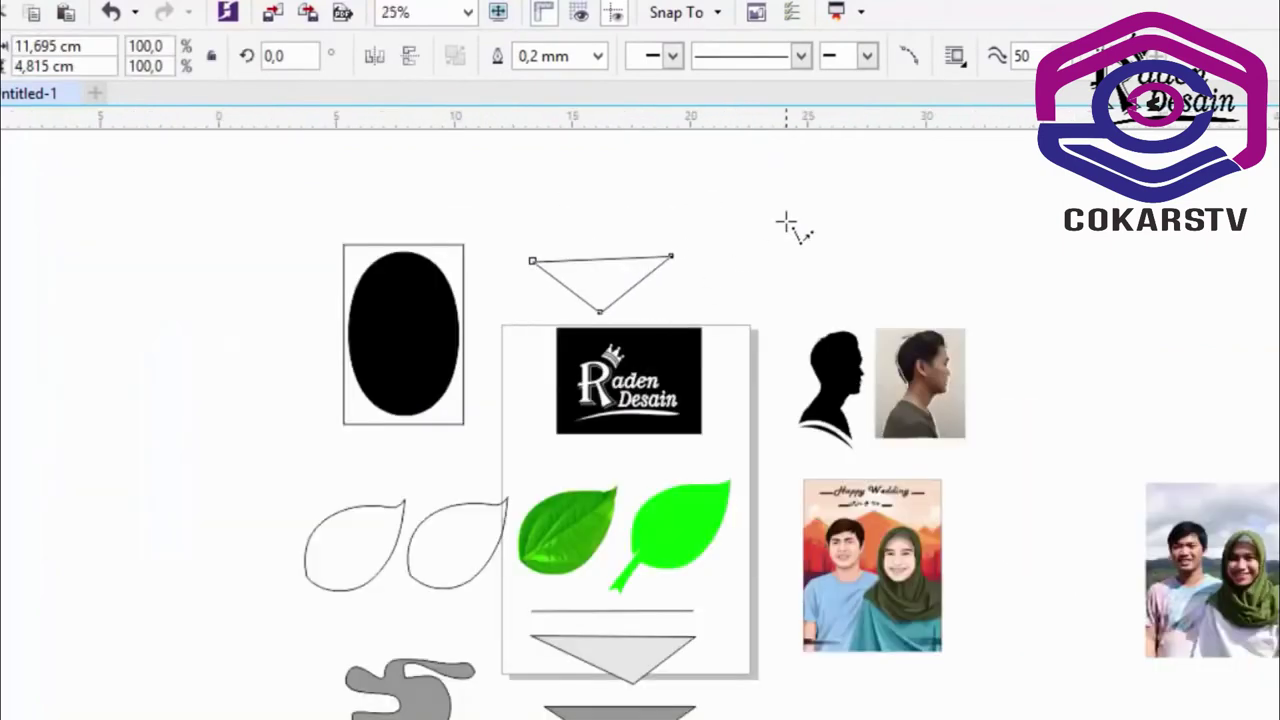
pyautogui.scroll(1, 786, 218)
pyautogui.click(628, 266)
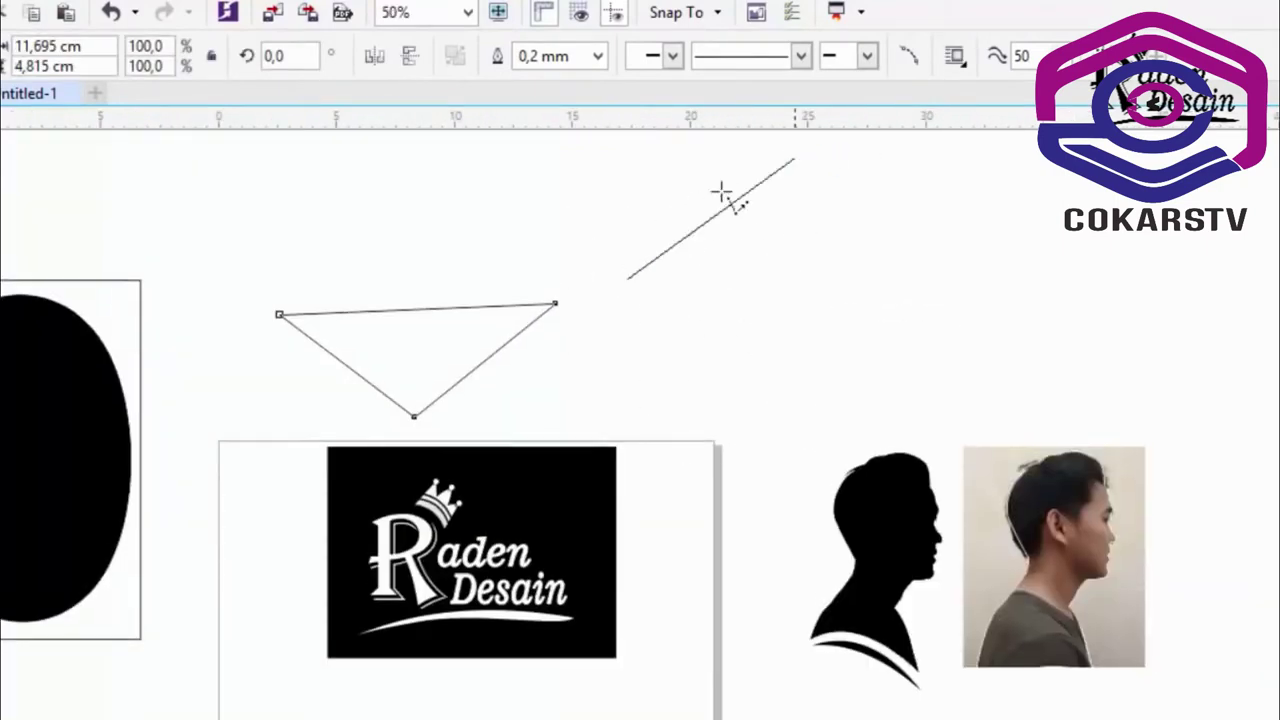
pyautogui.click(966, 278)
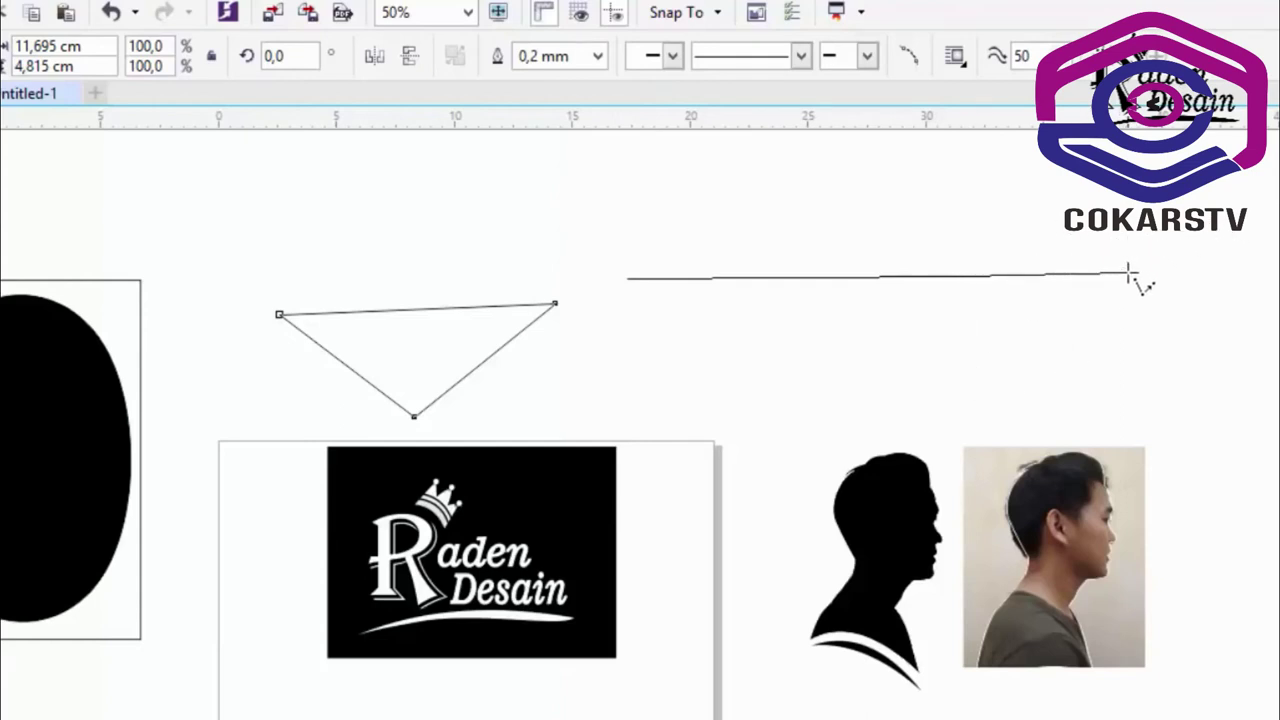
pyautogui.doubleClick(1130, 272)
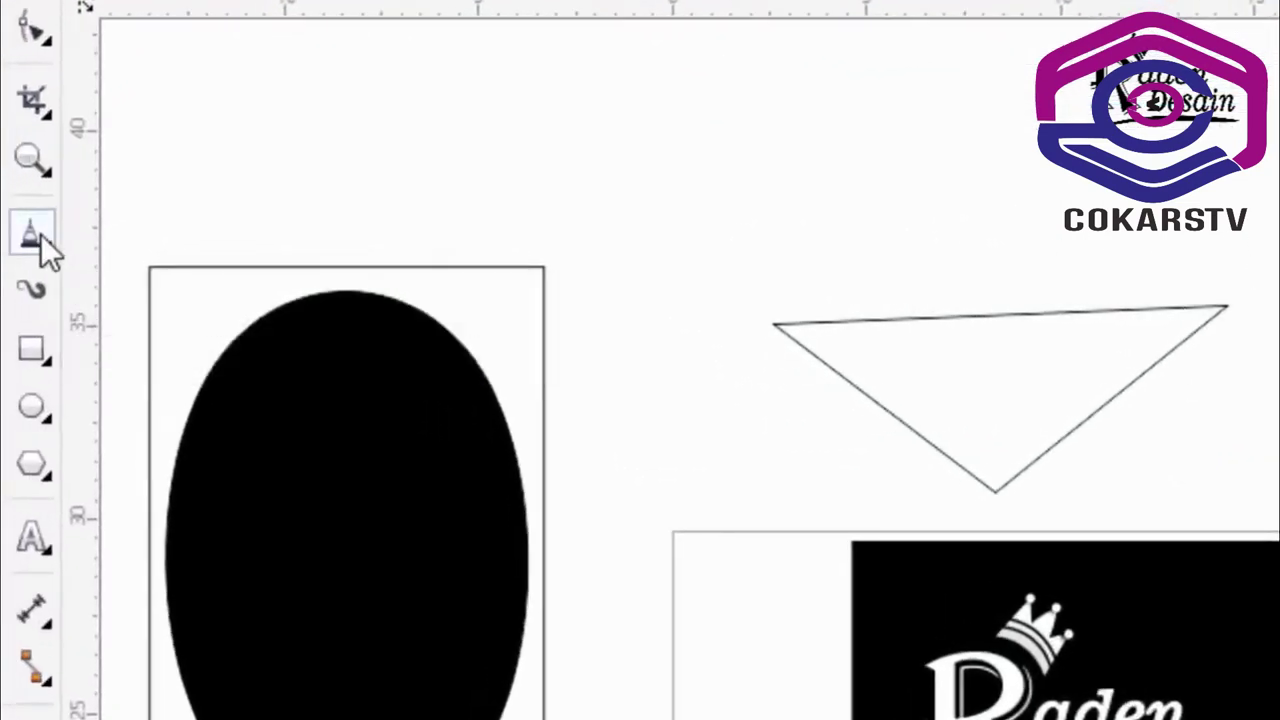
# - Trace the leaf photo's left edge upward from its base with a 3-Point Curve about 0.7 by 3.9 cm
pyautogui.click(41, 234)
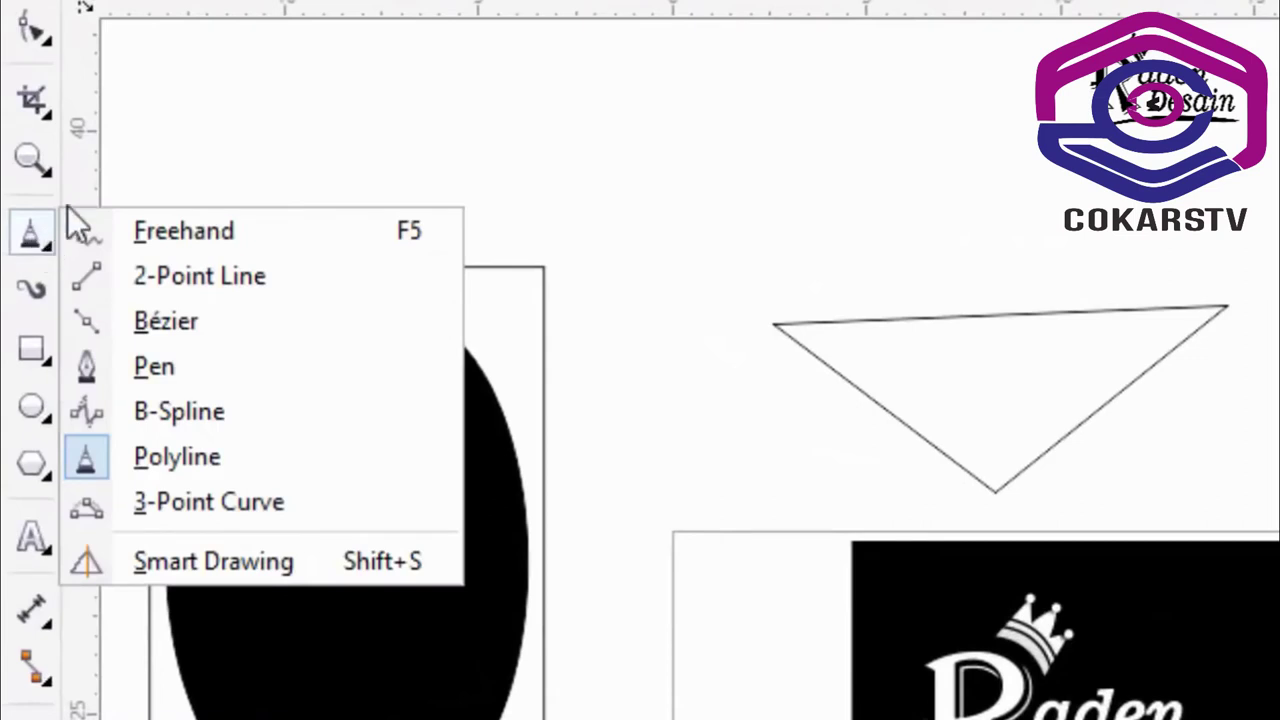
pyautogui.click(33, 246)
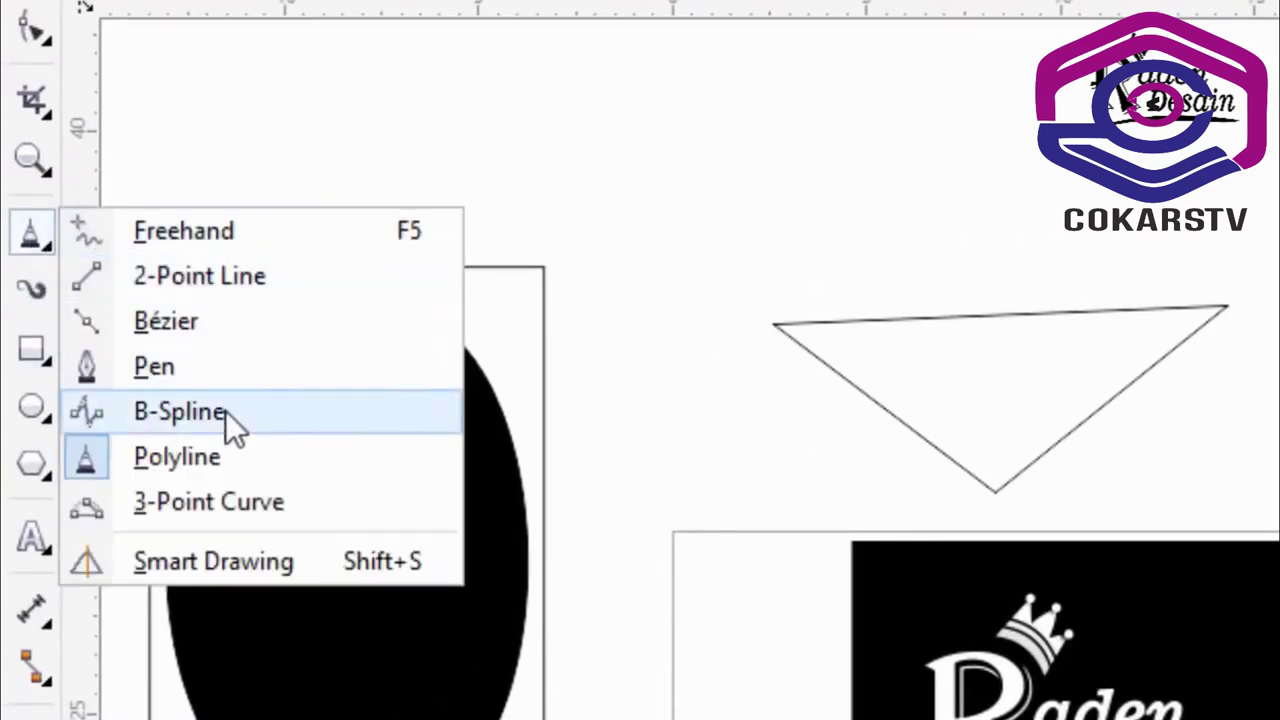
pyautogui.click(240, 501)
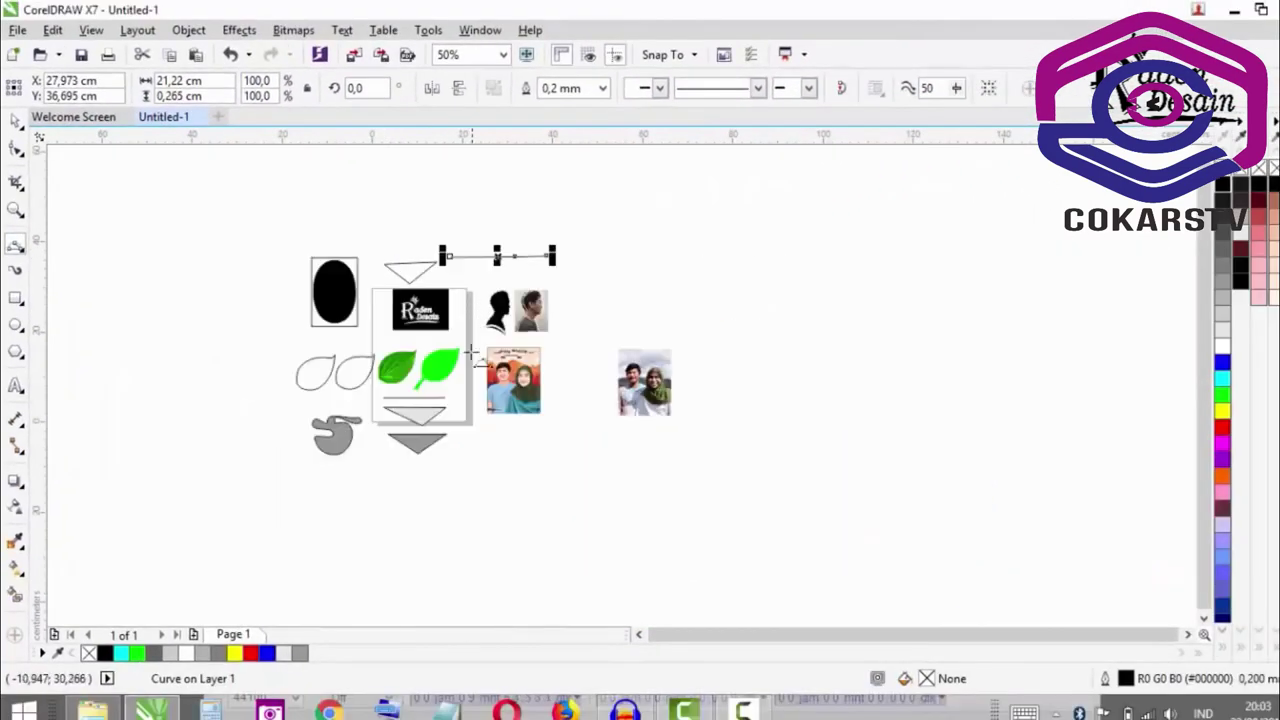
pyautogui.scroll(4, 520, 392)
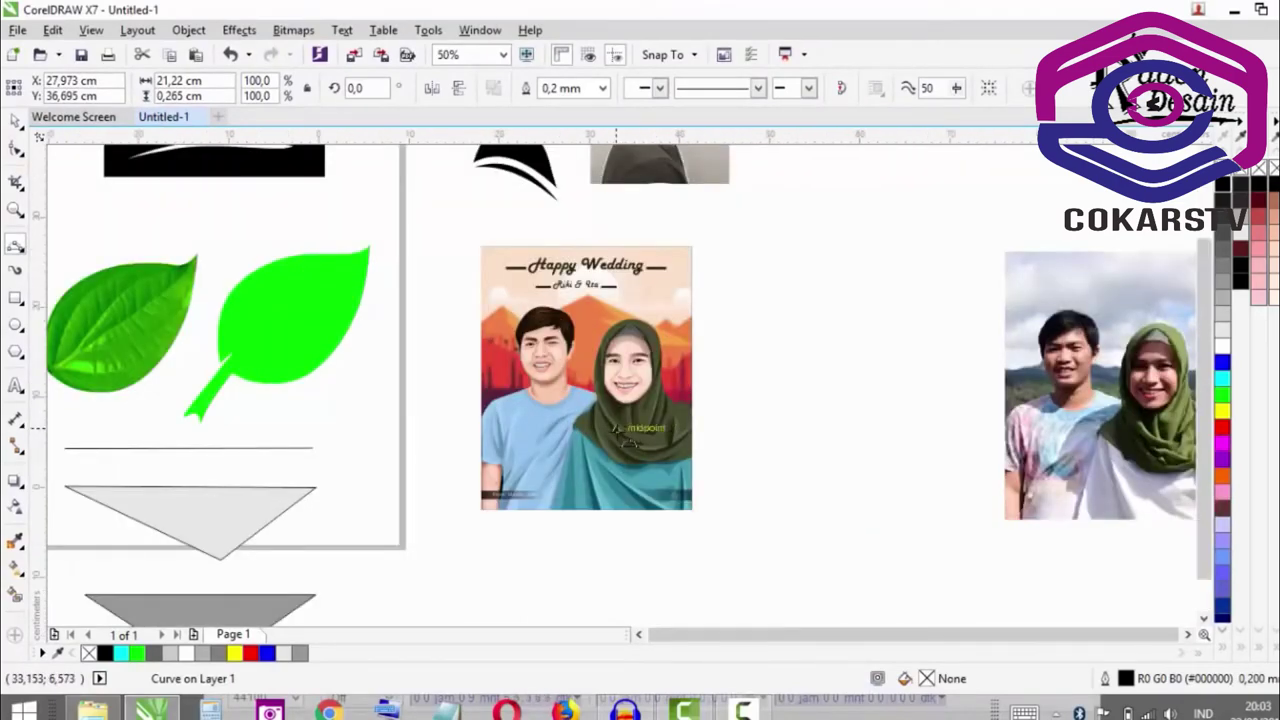
pyautogui.scroll(-2, 617, 428)
pyautogui.scroll(3, 332, 372)
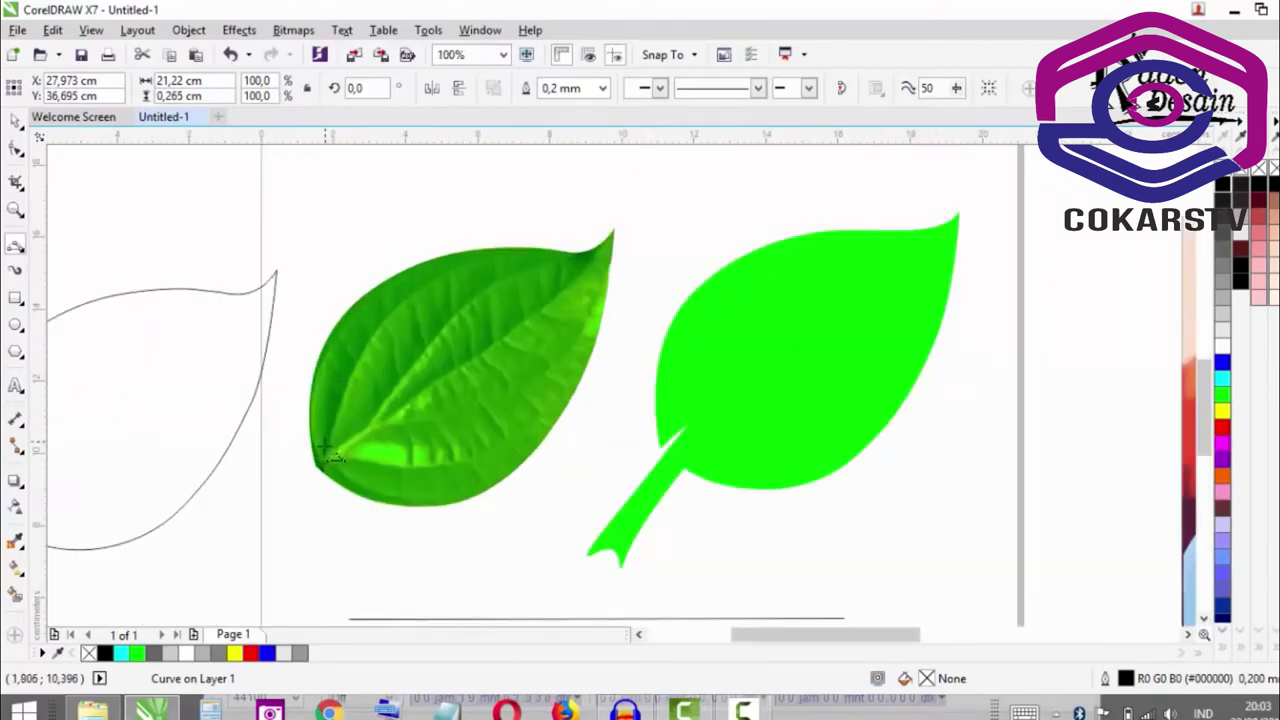
pyautogui.scroll(1, 316, 466)
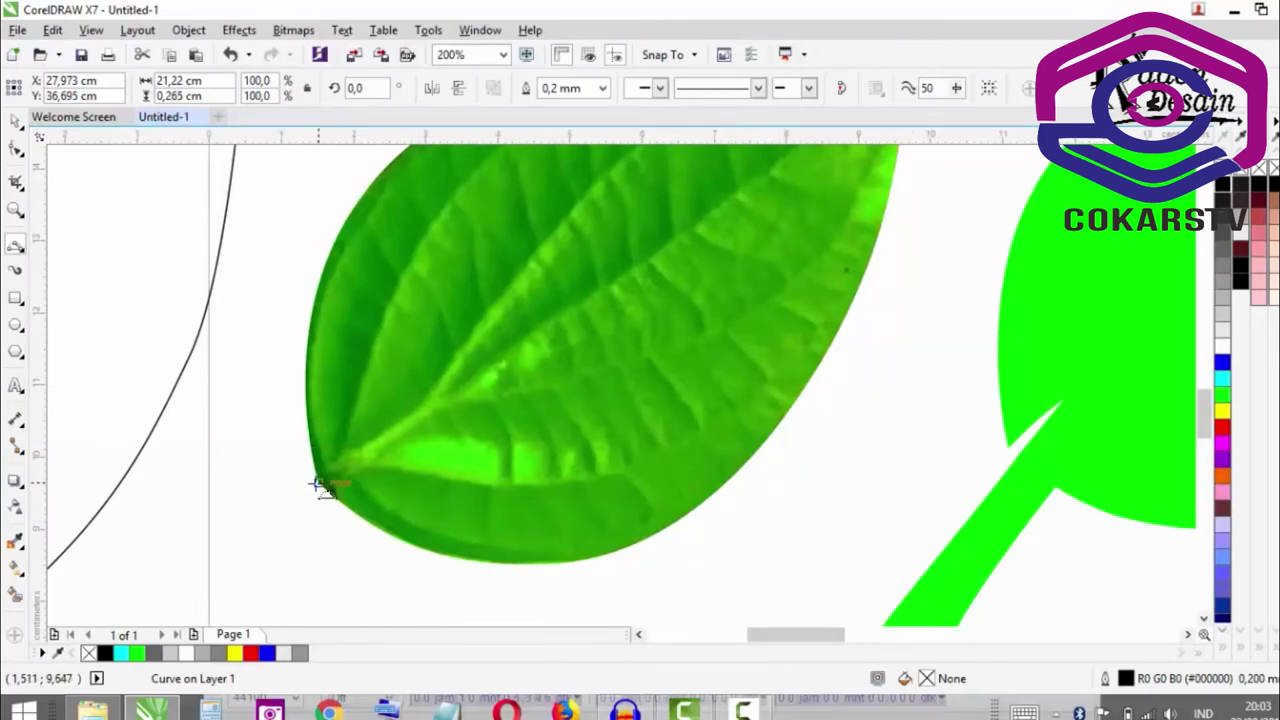
pyautogui.press('Escape')
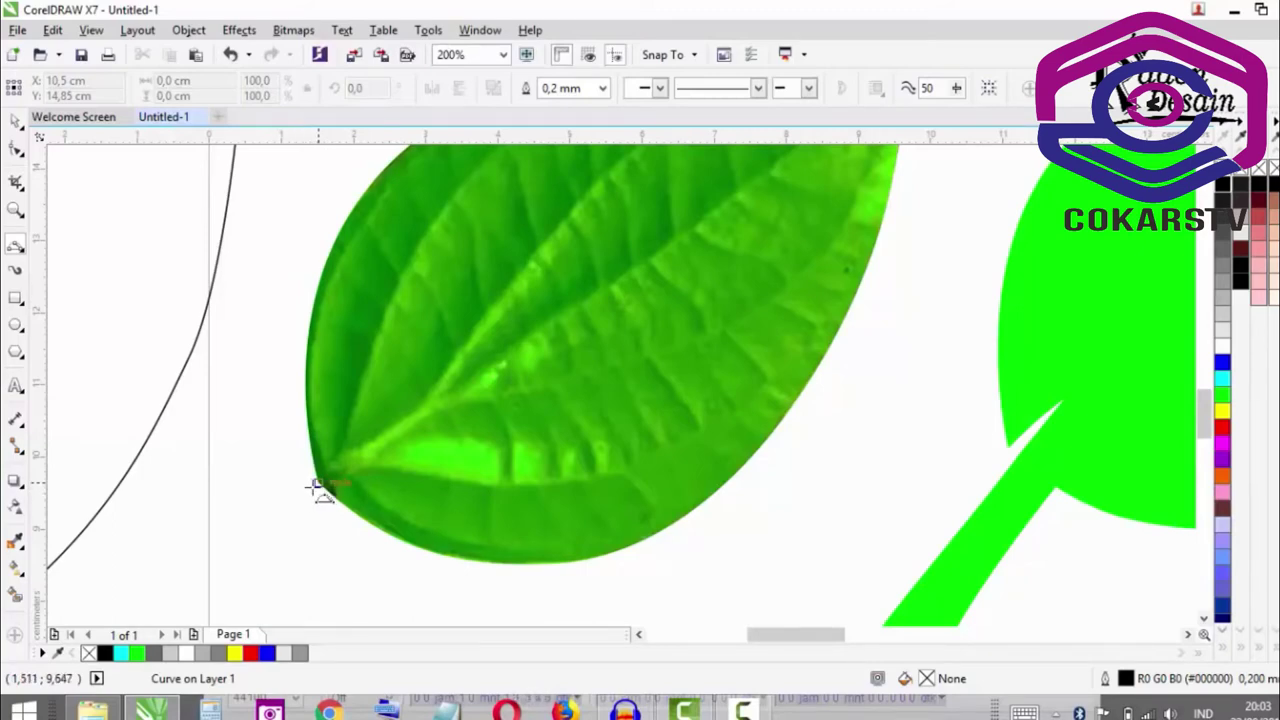
pyautogui.click(312, 486)
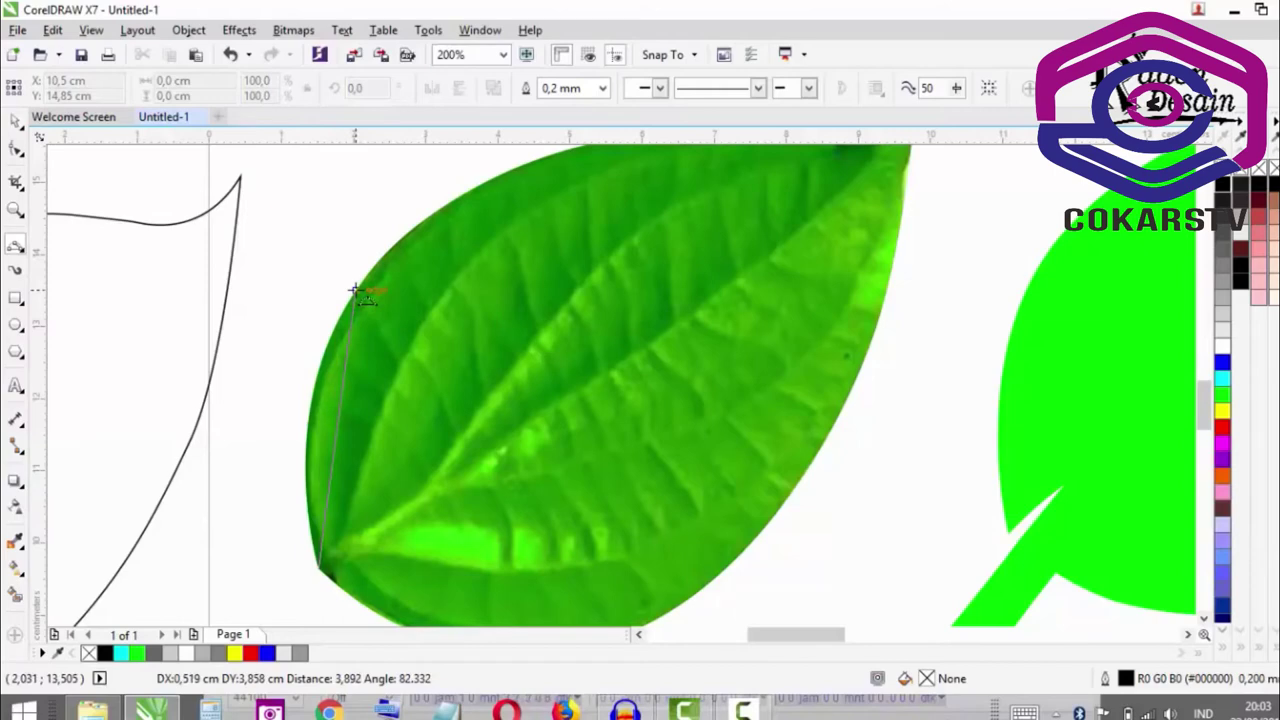
pyautogui.moveTo(352, 290); pyautogui.dragTo(306, 420)
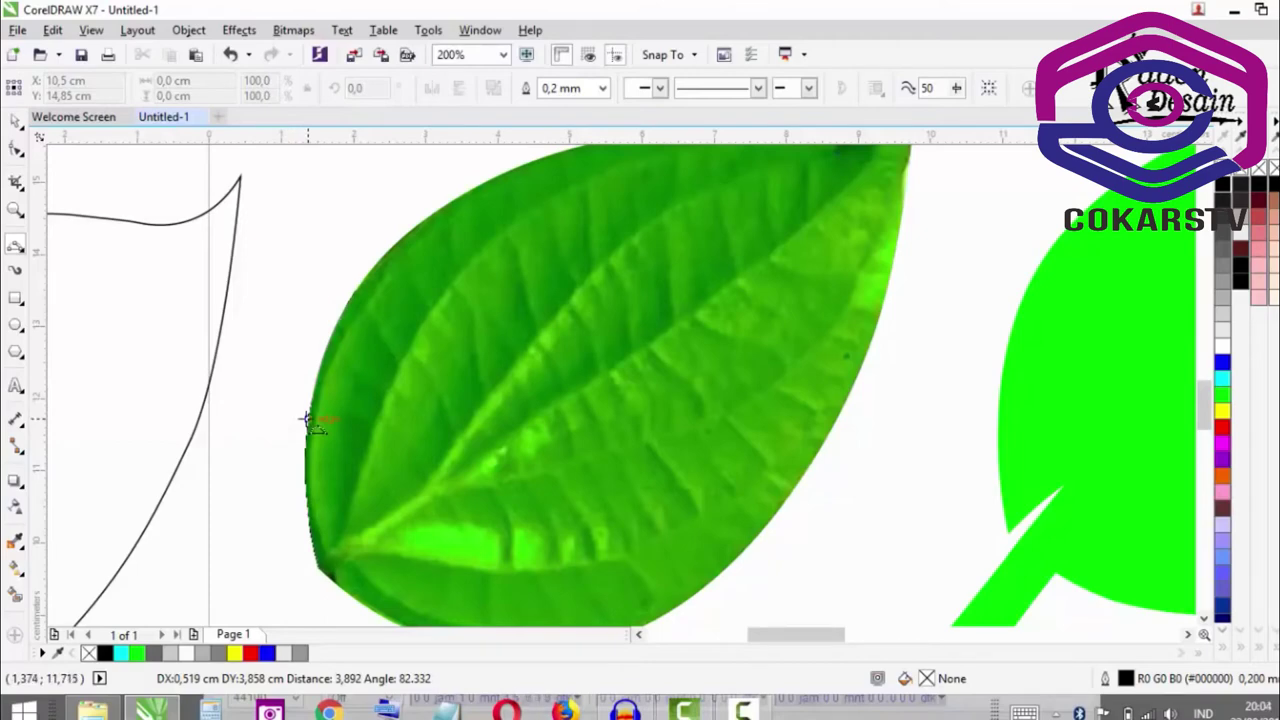
pyautogui.moveTo(307, 420); pyautogui.dragTo(306, 420)
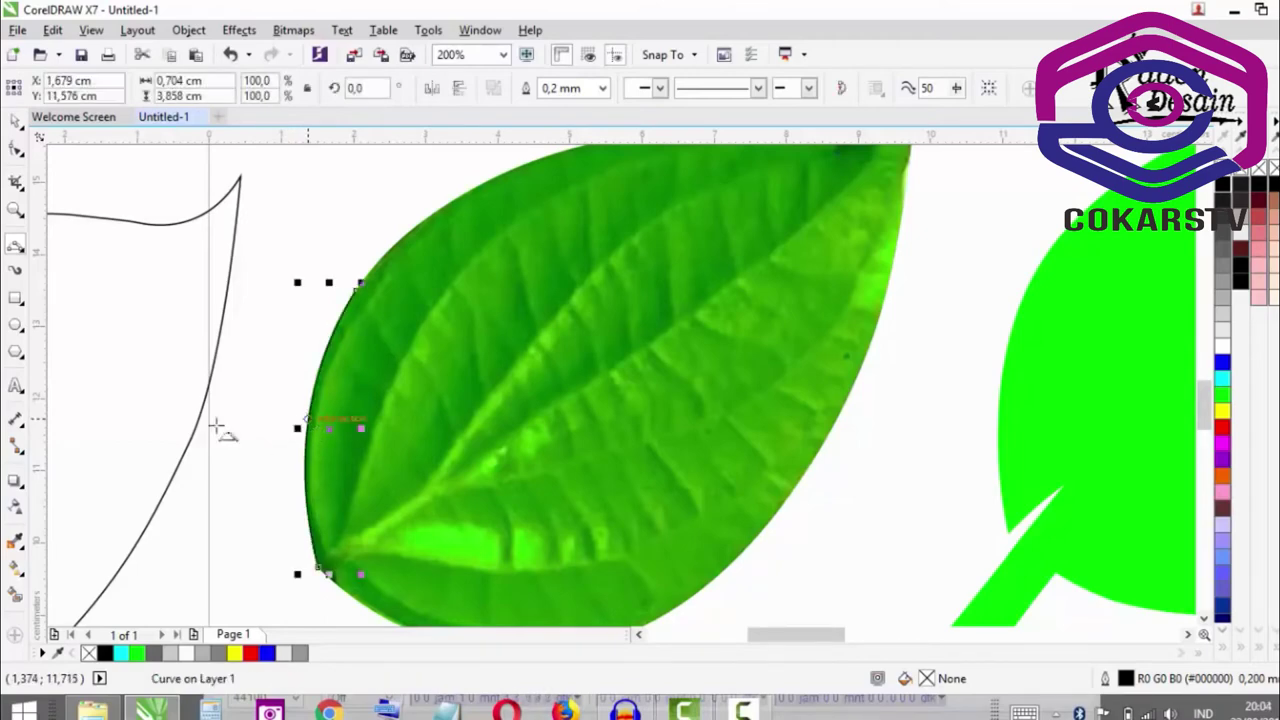
# - Try to draw a second 3-Point Curve along the leaf's upper edge, and undo it
pyautogui.scroll(-1, 329, 420)
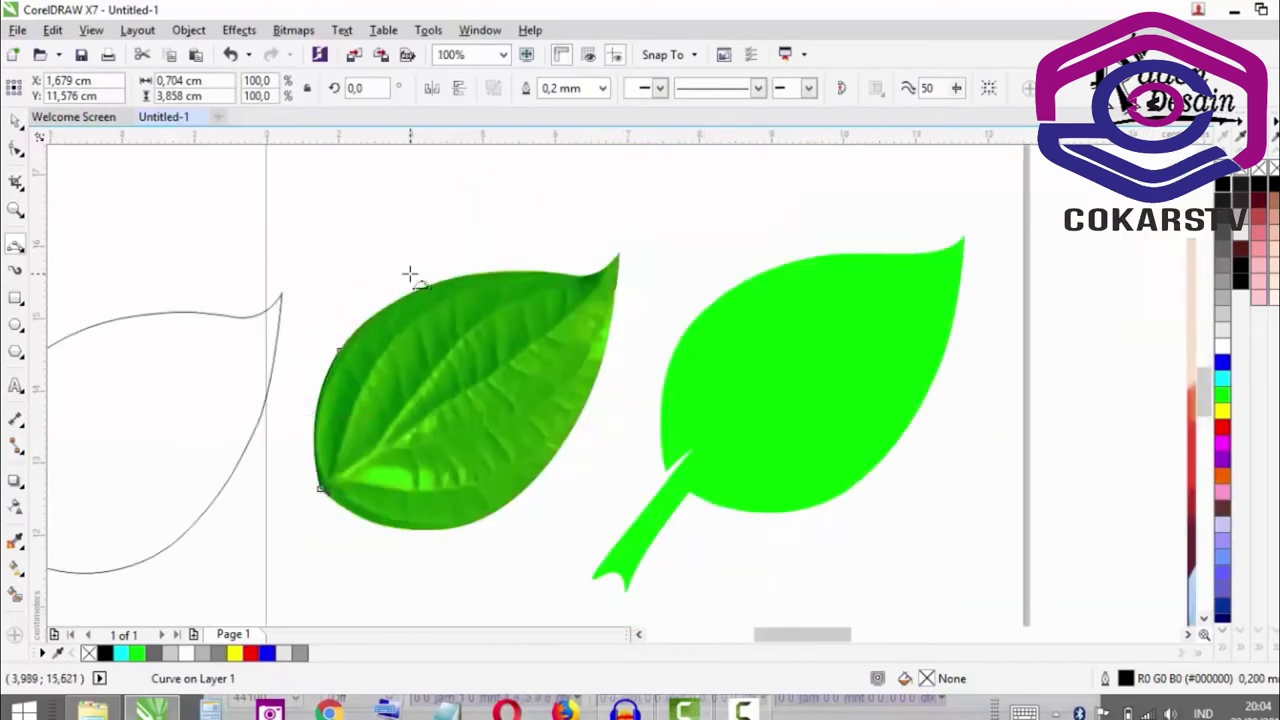
pyautogui.scroll(1, 410, 279)
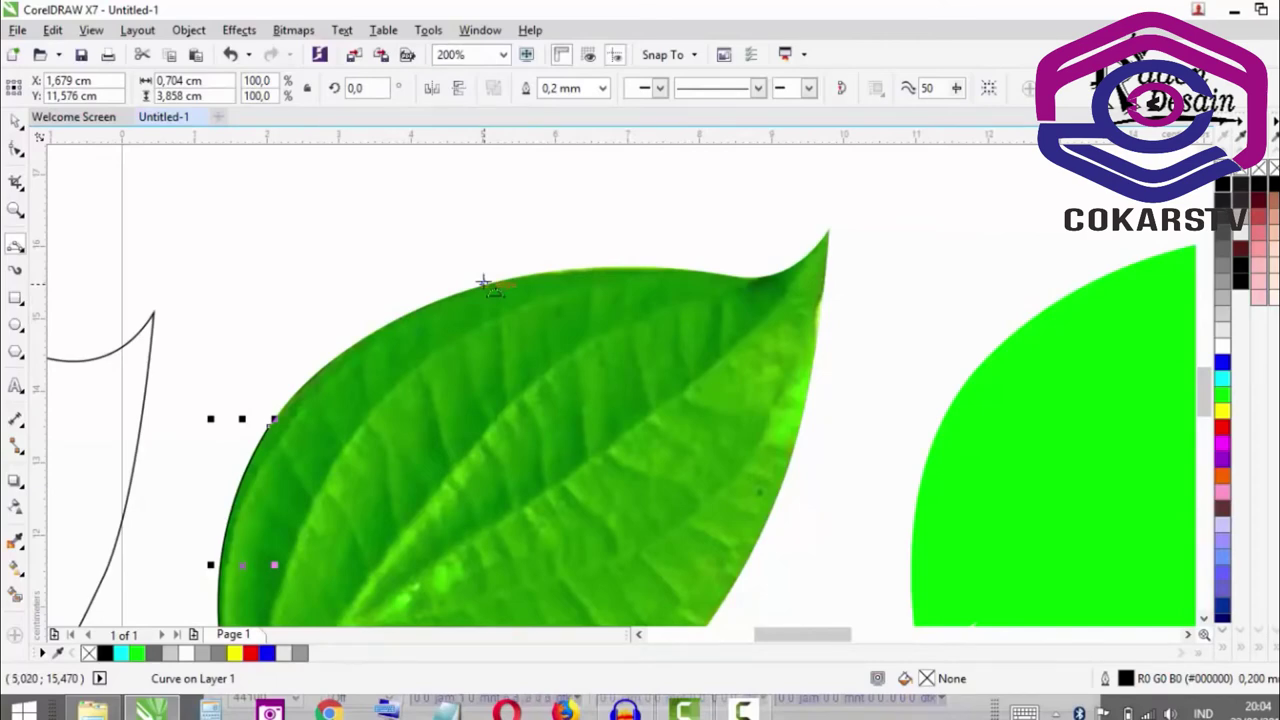
pyautogui.press('Escape')
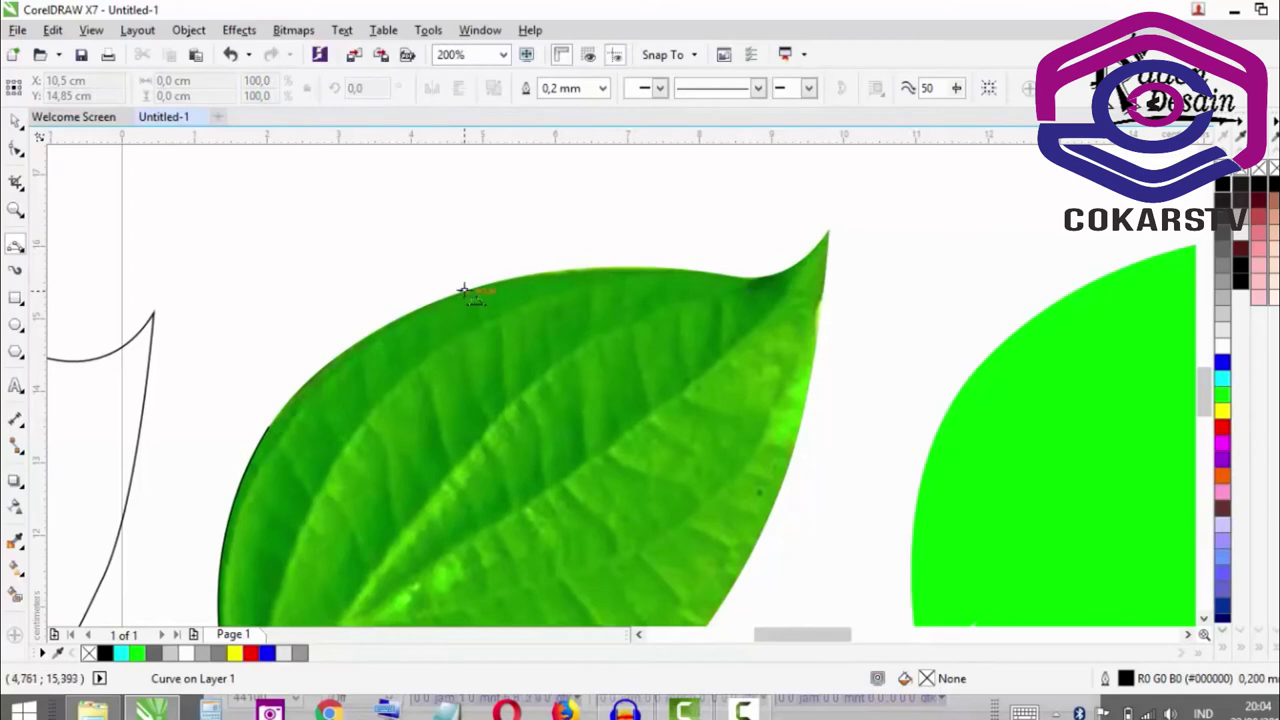
pyautogui.moveTo(466, 288); pyautogui.dragTo(616, 265)
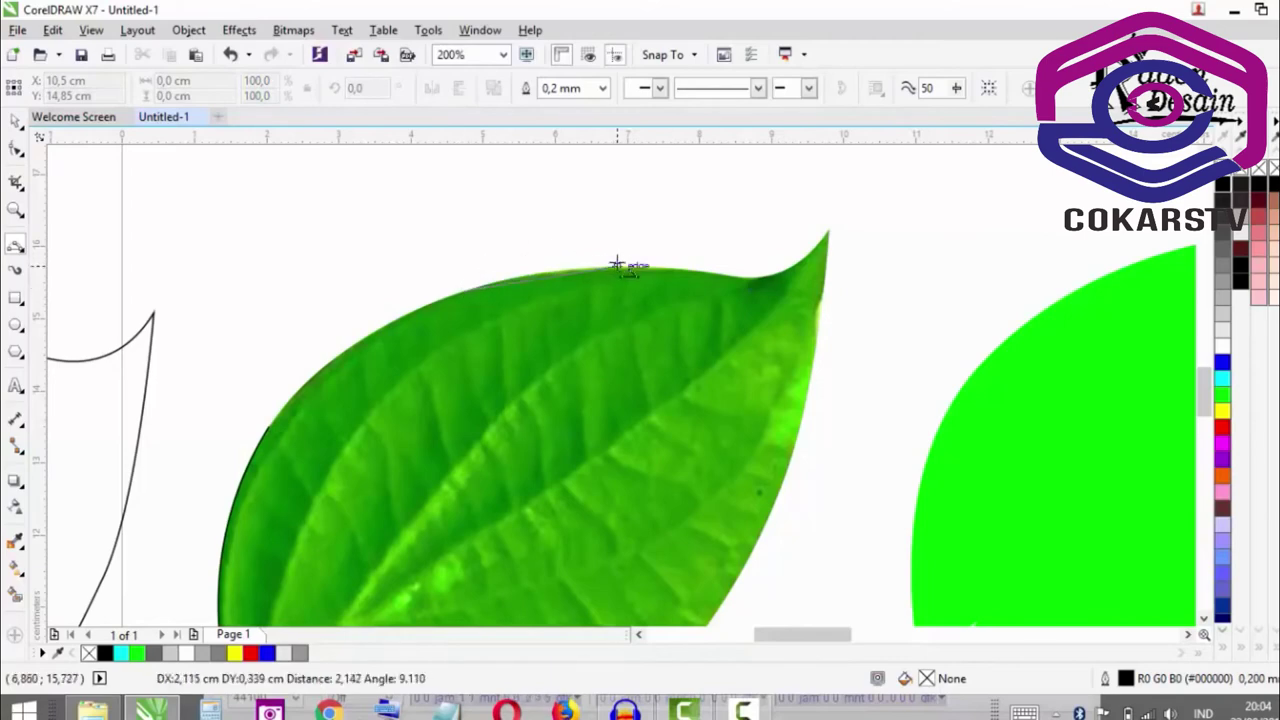
pyautogui.click(530, 269)
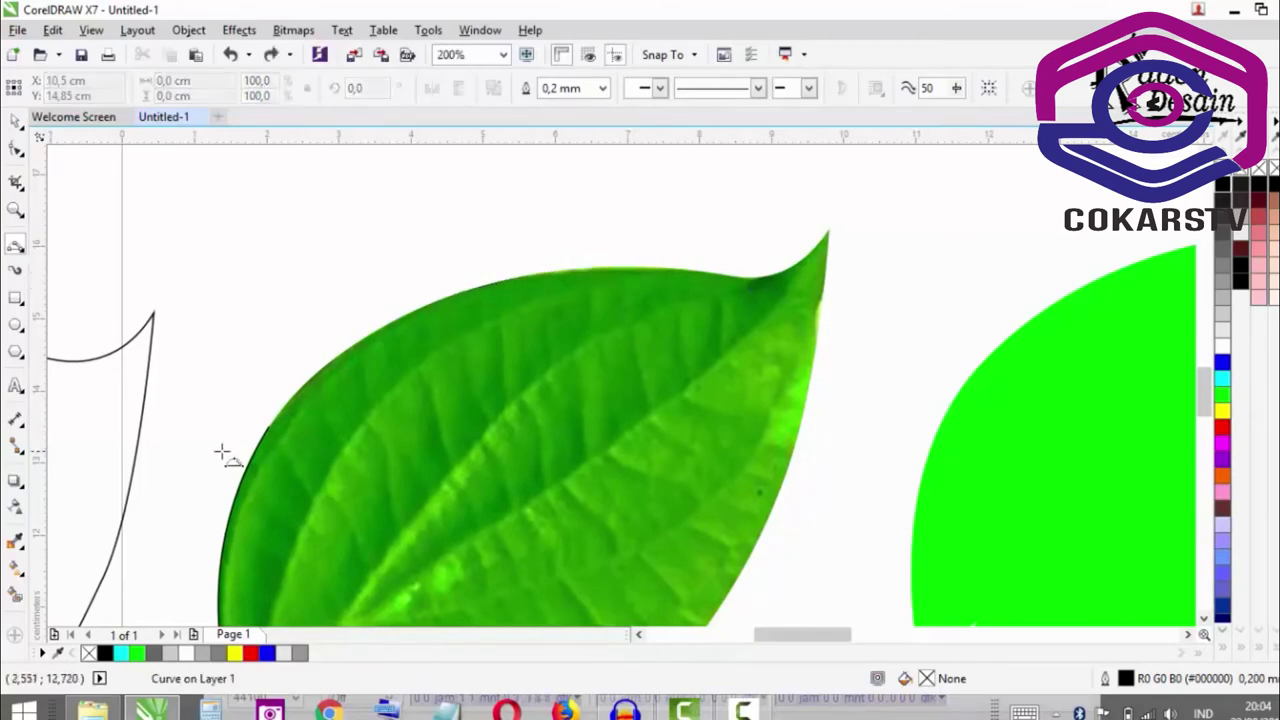
# - Extend the 3-Point Curve from the left-edge trace's upper end along the leaf's upper-left edge, about 3.1 by 2.0 cm
pyautogui.scroll(2, 257, 443)
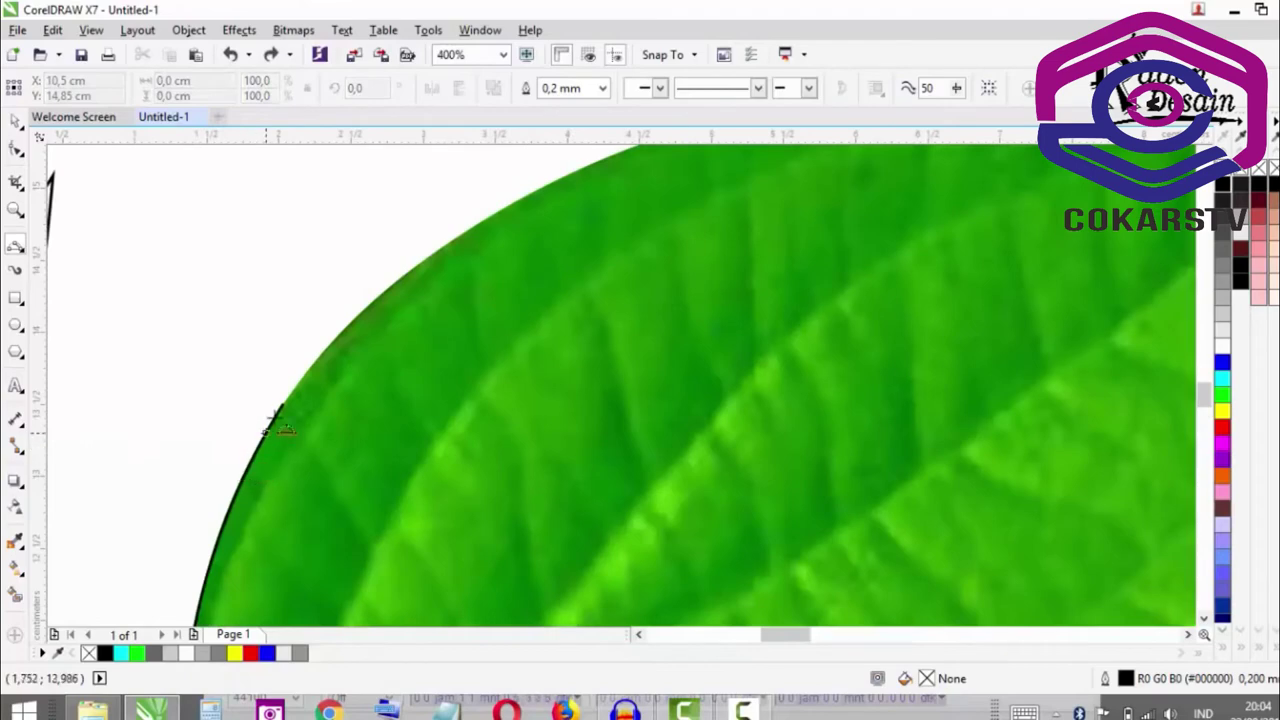
pyautogui.scroll(2, 285, 410)
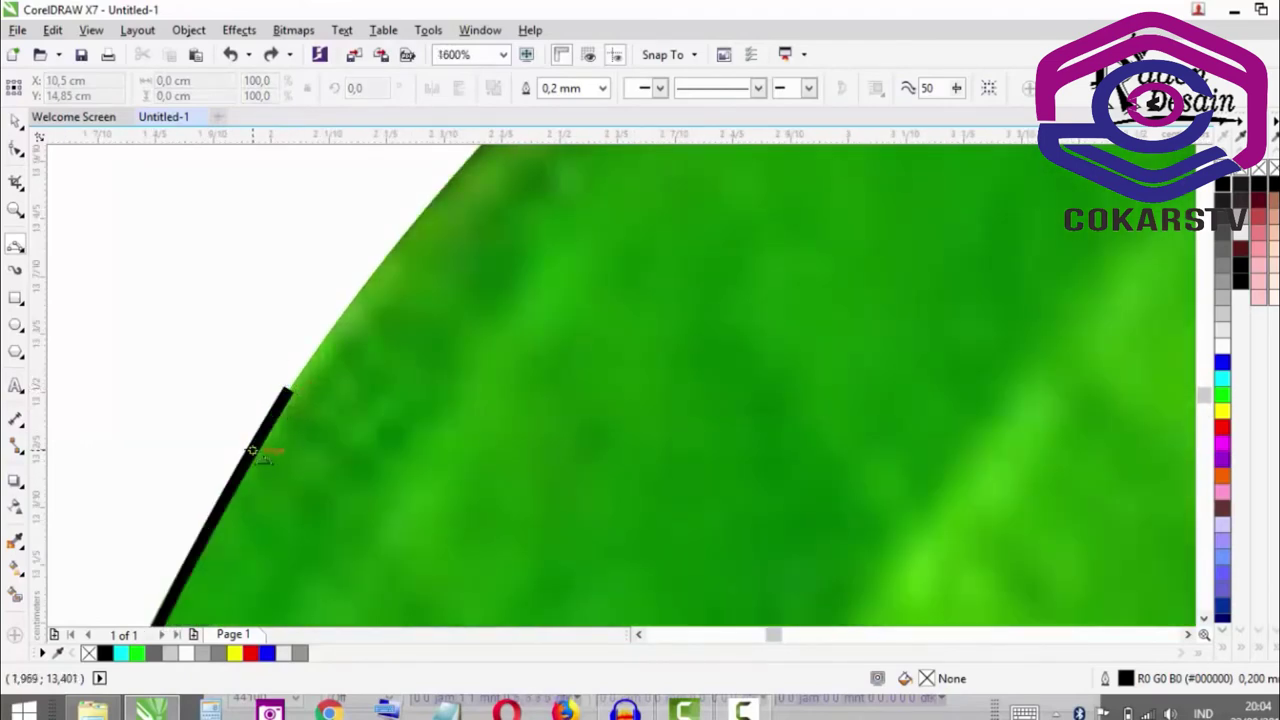
pyautogui.scroll(2, 288, 388)
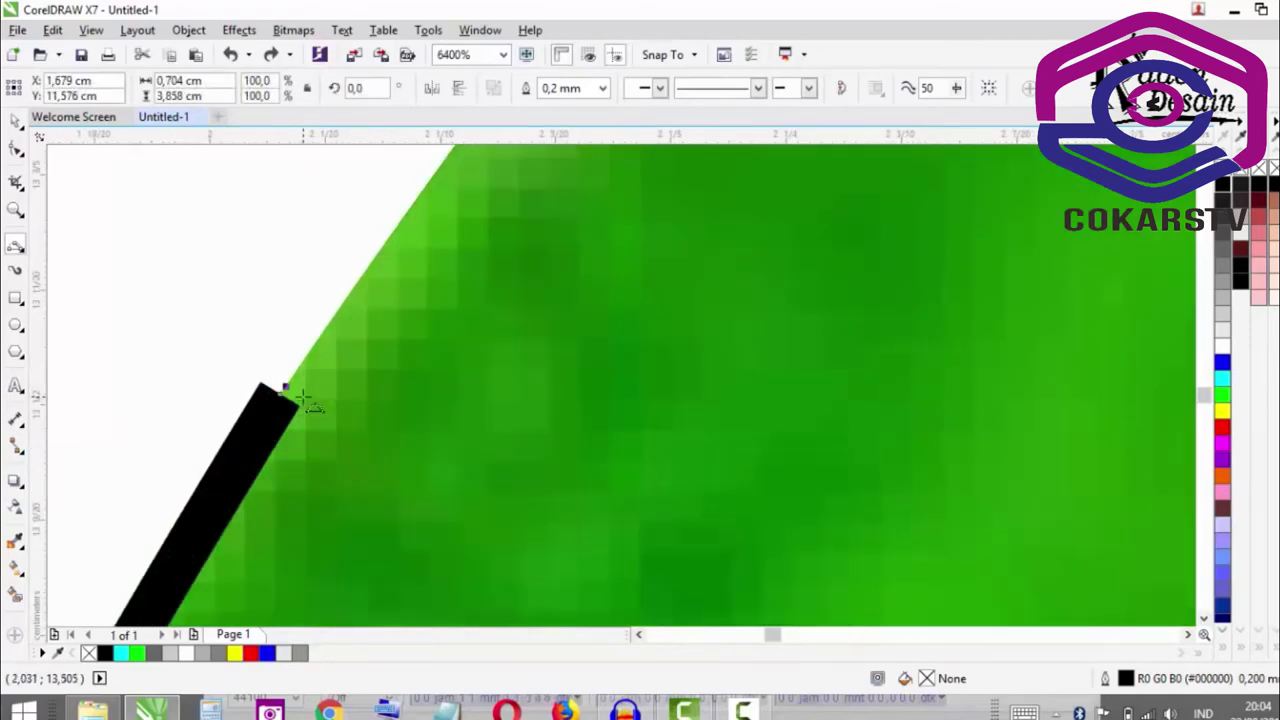
pyautogui.scroll(-3, 301, 396)
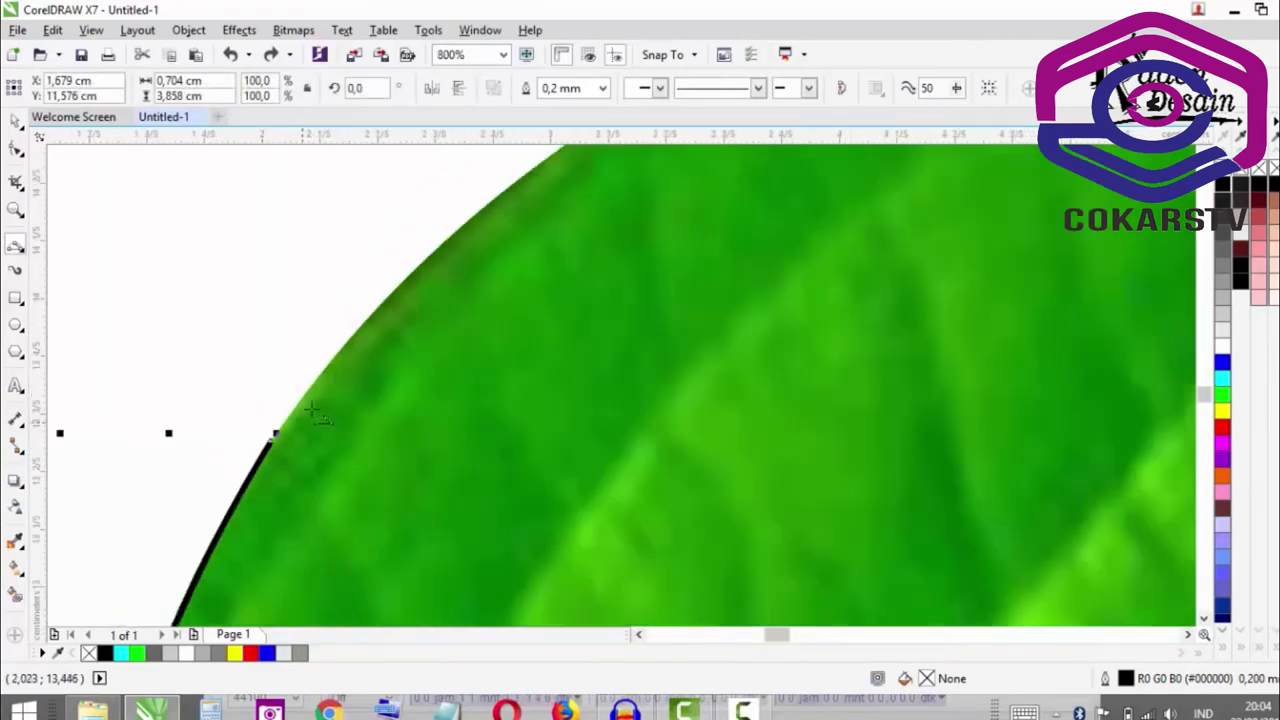
pyautogui.scroll(-1, 288, 455)
pyautogui.click(300, 416)
pyautogui.scroll(1, 309, 380)
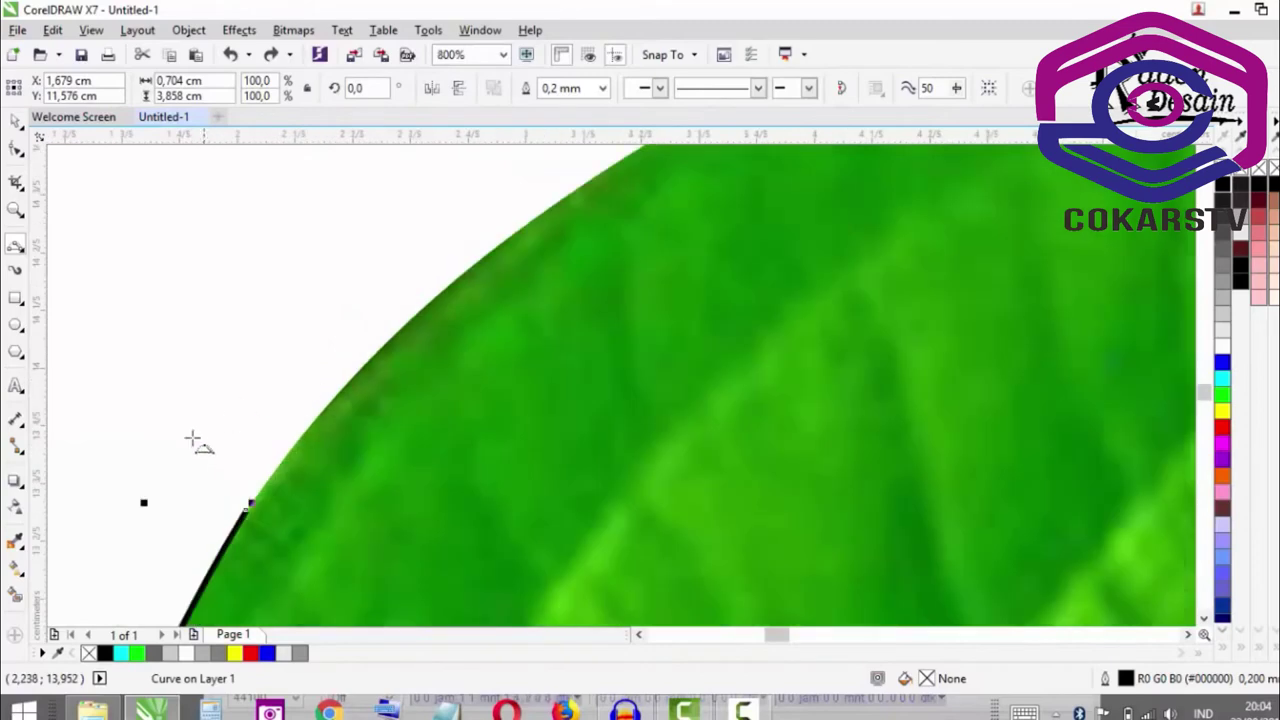
pyautogui.scroll(-1, 194, 440)
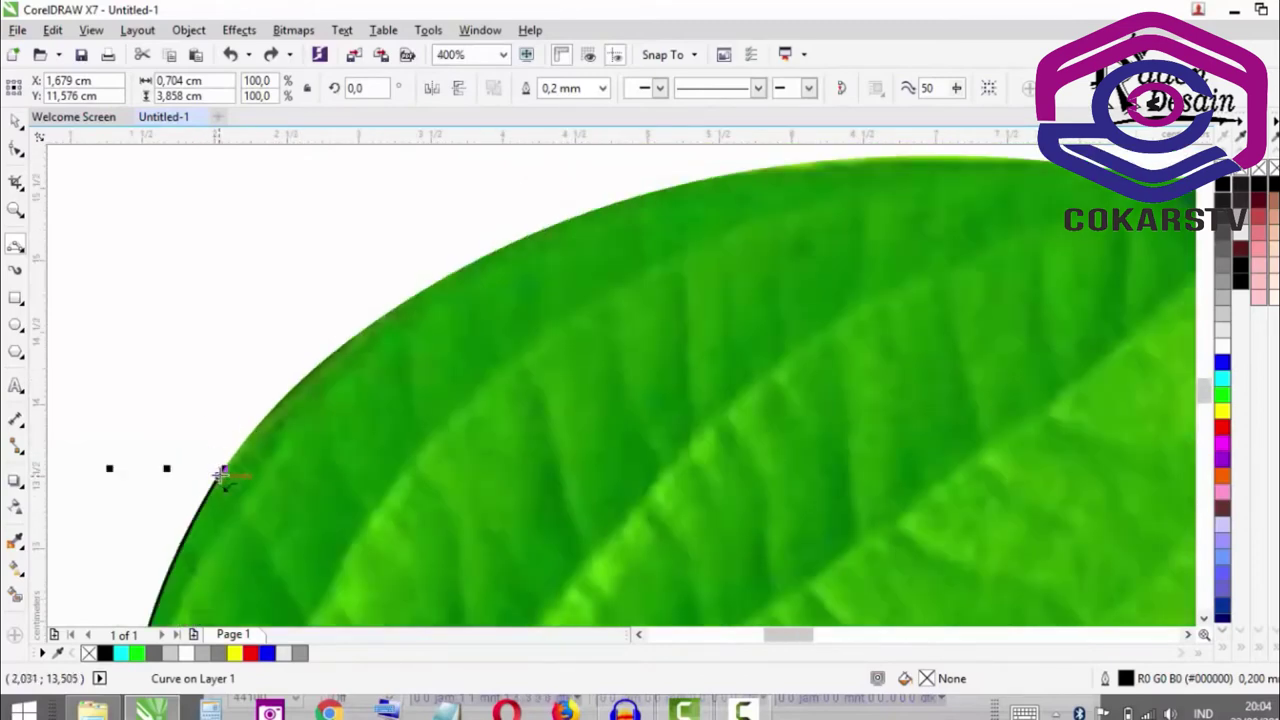
pyautogui.click(222, 474)
pyautogui.scroll(1, 400, 180)
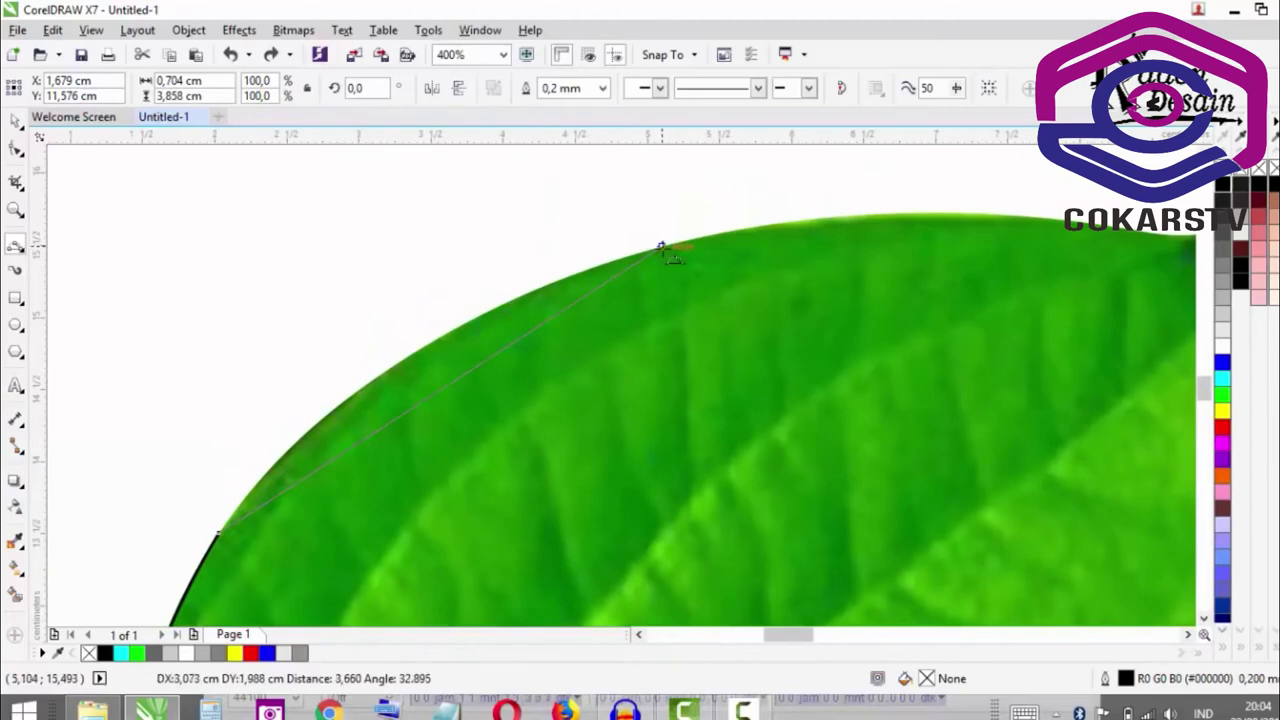
pyautogui.press('Escape')
pyautogui.click(386, 369)
pyautogui.scroll(-2, 386, 369)
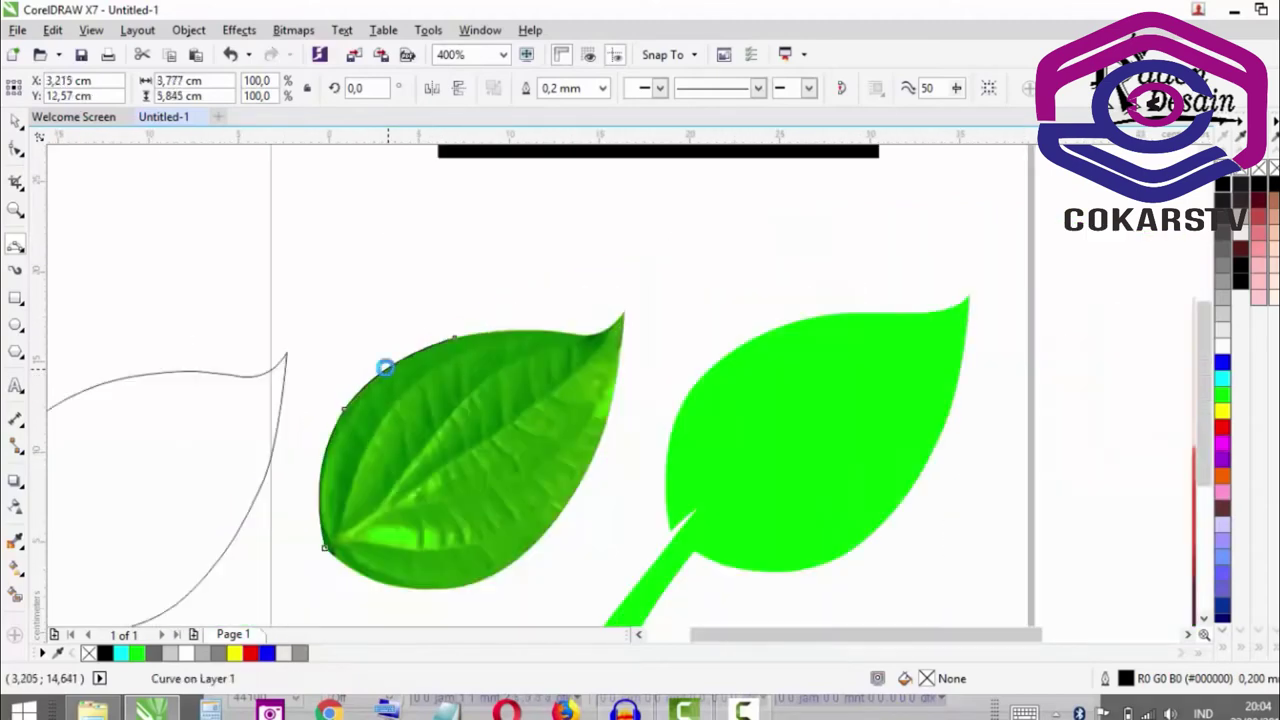
# - Continue the 3-Point Curve trace over the crest of the leaf's upper edge with a segment spanning about 2.9 cm
pyautogui.scroll(2, 371, 337)
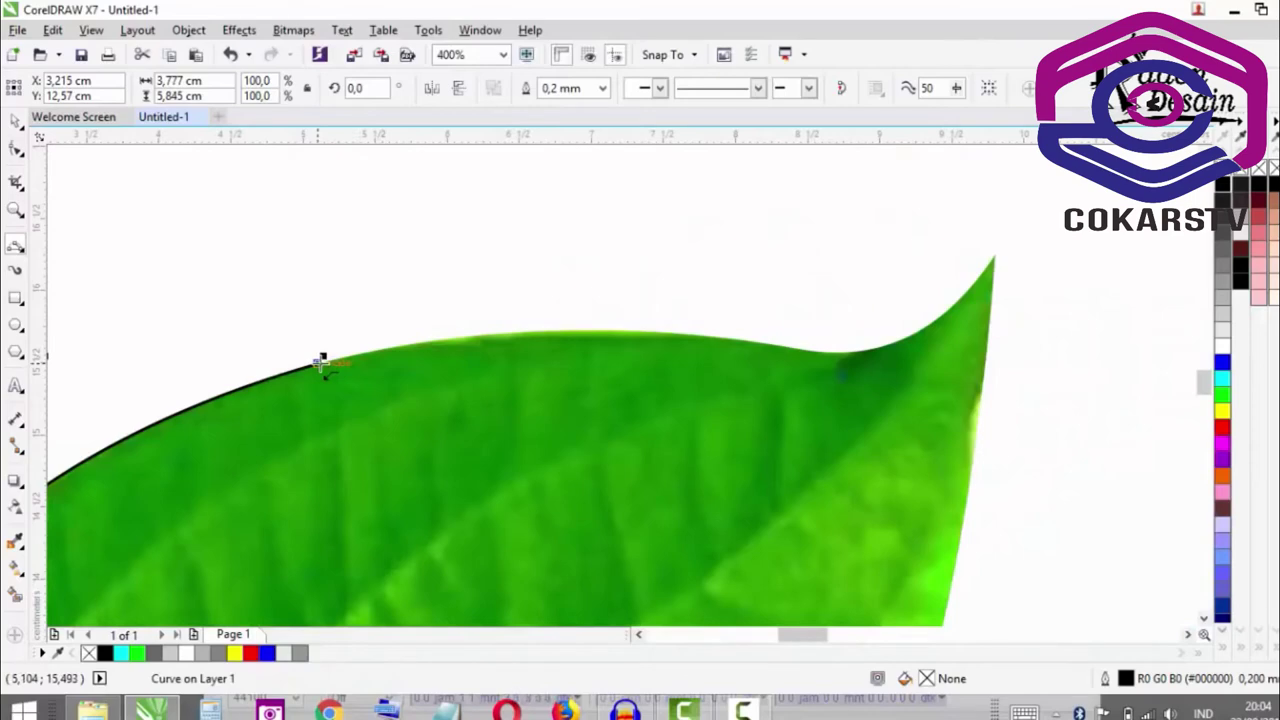
pyautogui.click(334, 373)
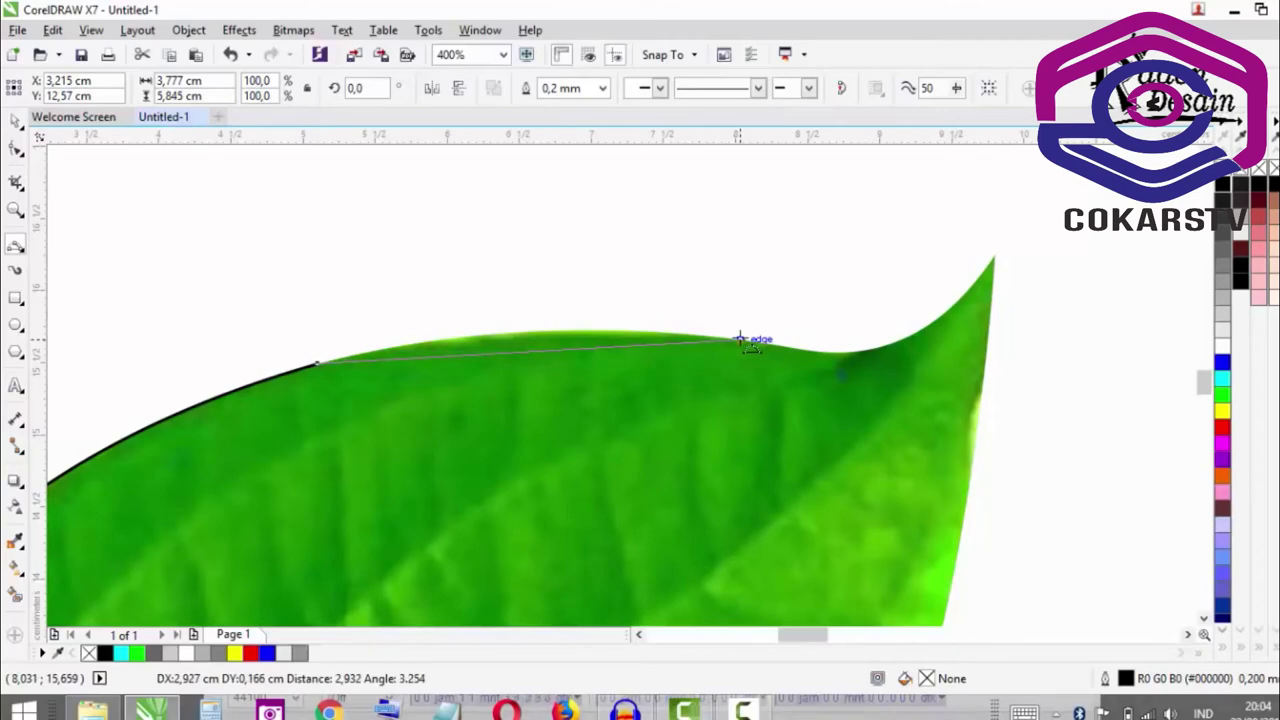
pyautogui.moveTo(740, 338); pyautogui.dragTo(520, 334)
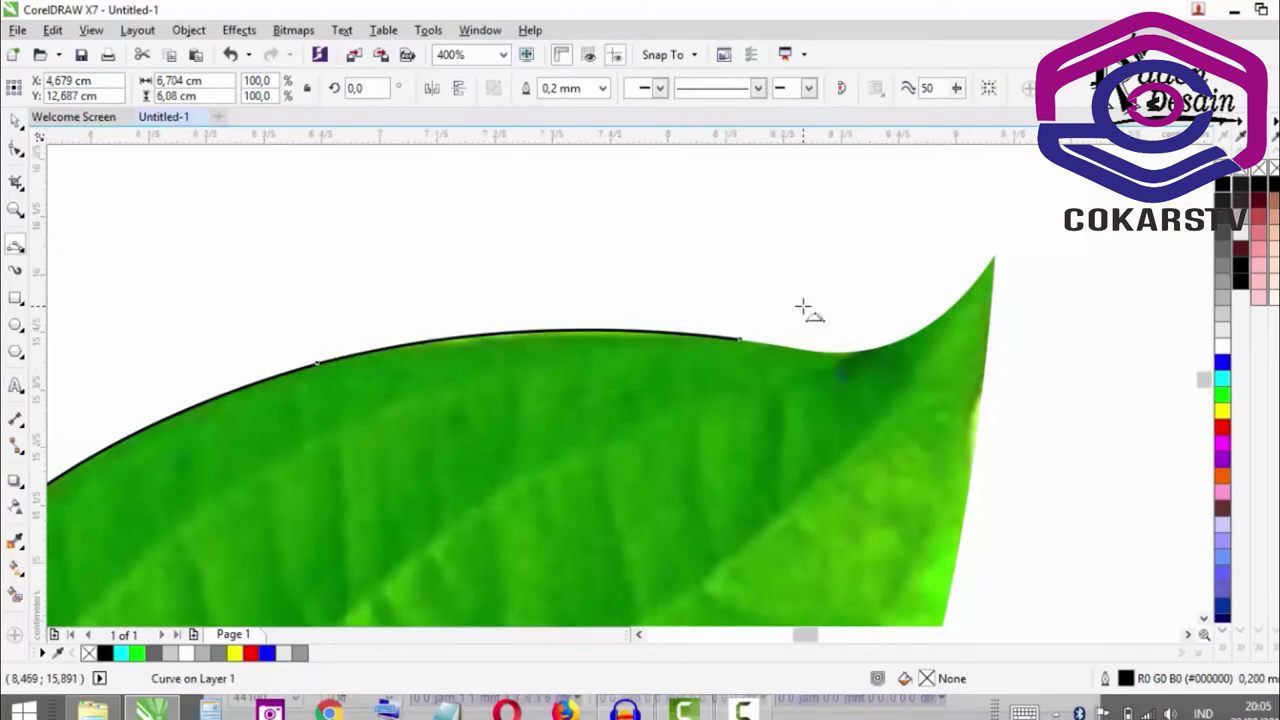
# - Trace the concave dip from the upper edge to the leaf's pointed tip with a 3-Point Curve about 1.8 cm wide
pyautogui.scroll(2, 700, 320)
pyautogui.scroll(-1, 690, 350)
pyautogui.scroll(1, 724, 358)
pyautogui.scroll(1, 514, 380)
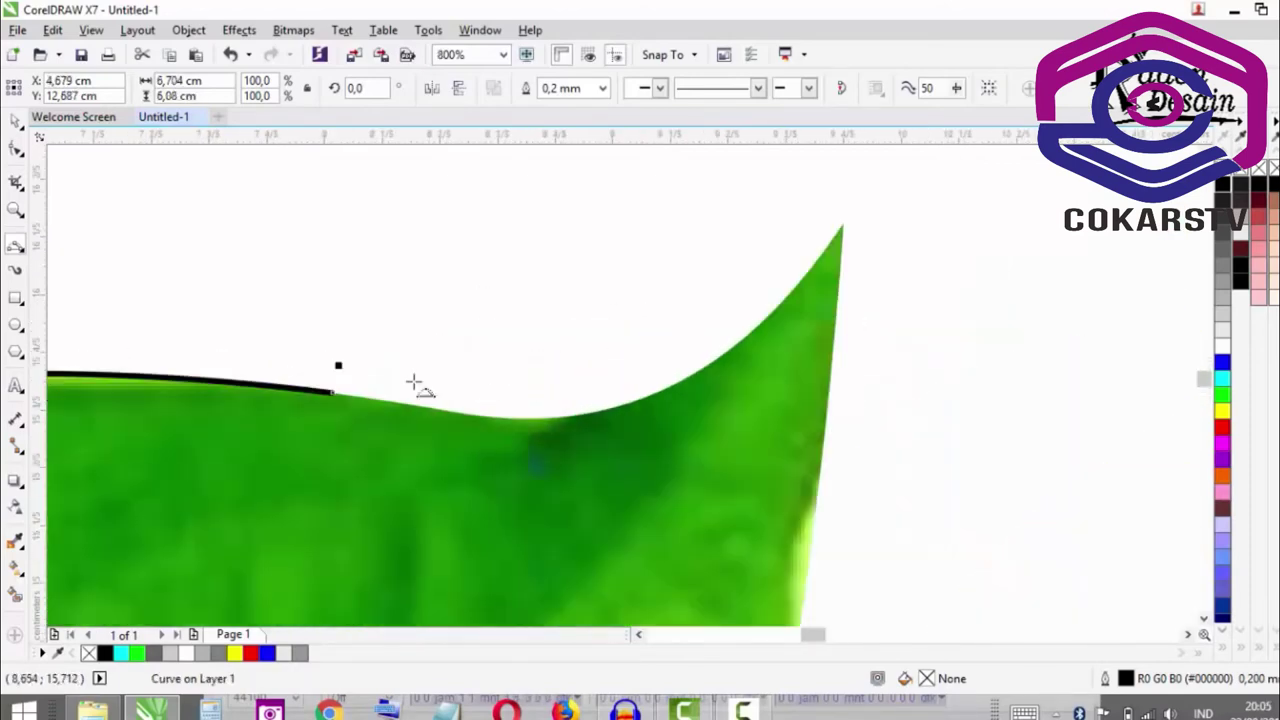
pyautogui.click(338, 392)
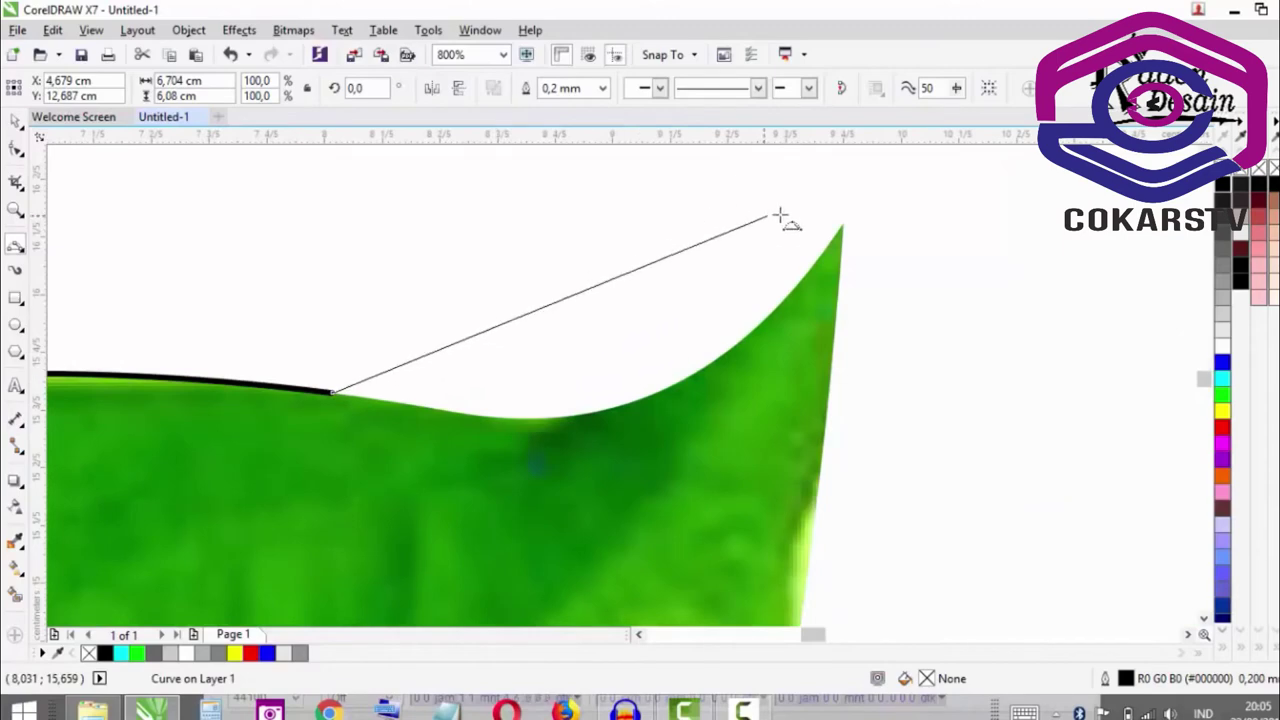
pyautogui.moveTo(843, 222); pyautogui.dragTo(651, 387)
# - Trace the leaf's right edge downward from the tip with a 3-Point Curve segment spanning about 2.9 cm
pyautogui.scroll(-4, 612, 277)
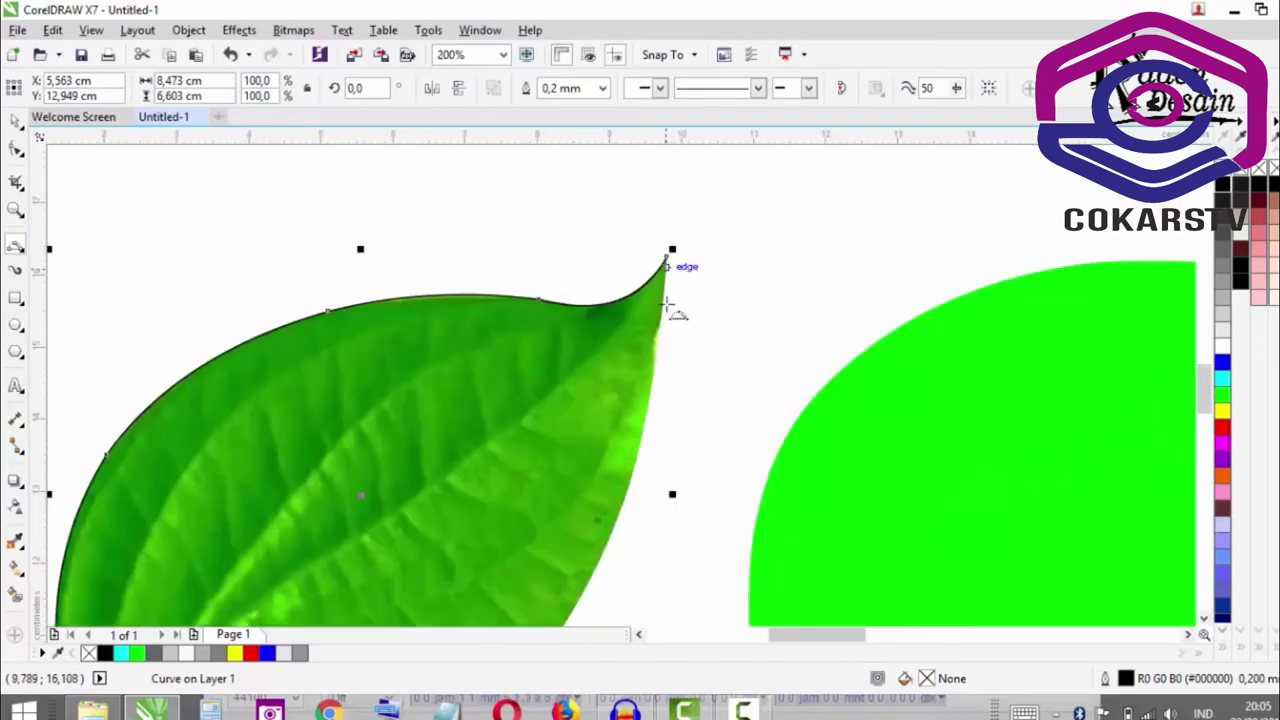
pyautogui.scroll(2, 667, 305)
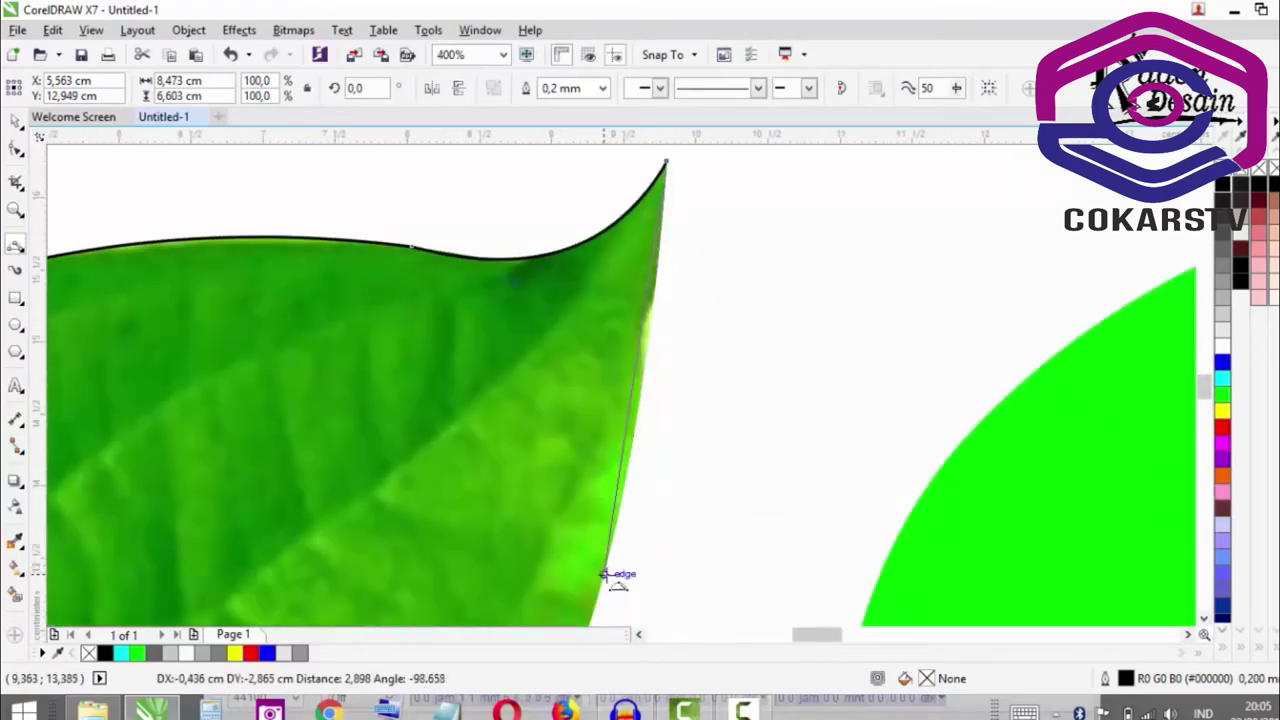
pyautogui.moveTo(603, 574); pyautogui.dragTo(640, 377)
pyautogui.scroll(-4, 646, 363)
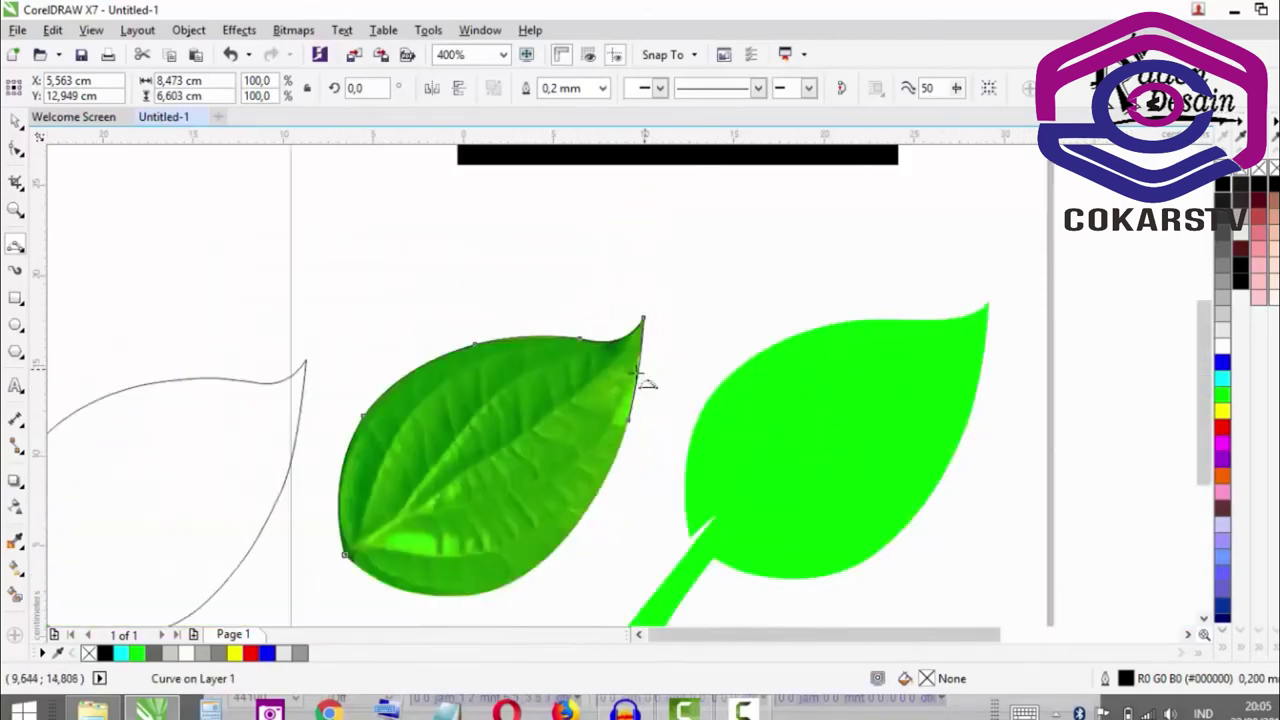
# - Trace the leaf's lower-right edge down to its underside with a 3-Point Curve segment spanning about 6.4 cm
pyautogui.scroll(1, 629, 429)
pyautogui.click(670, 302)
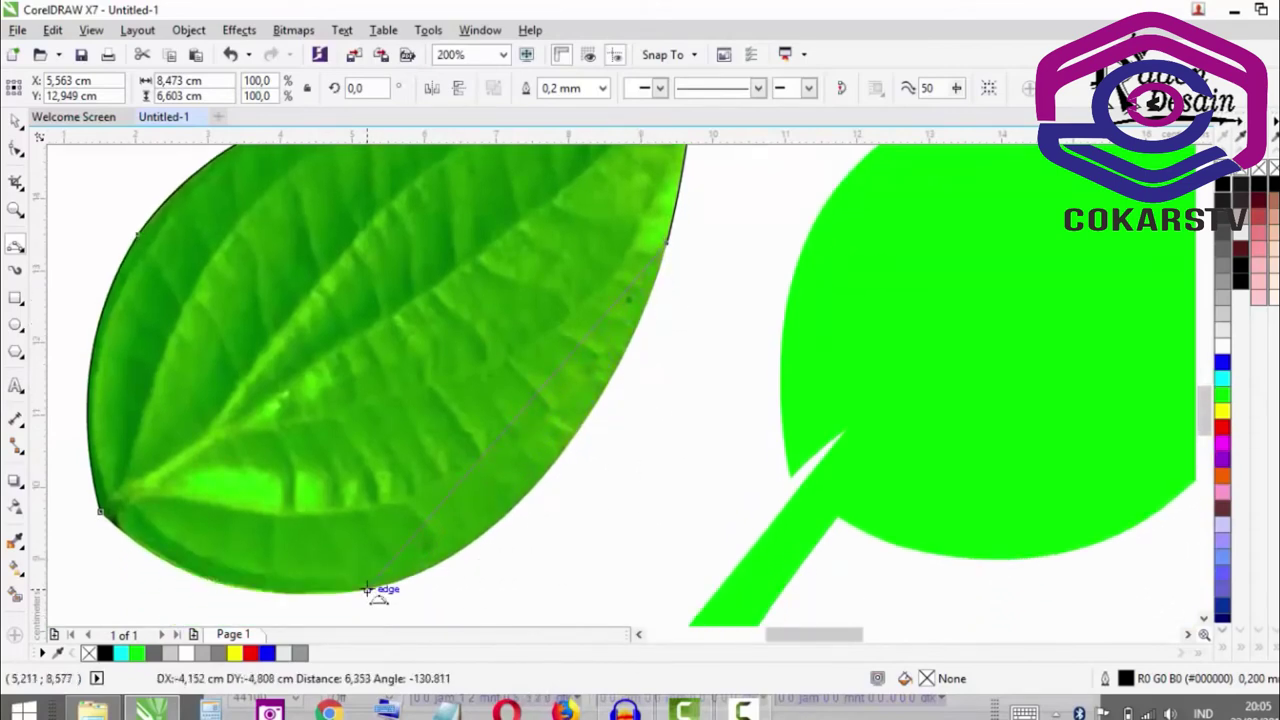
pyautogui.click(367, 590)
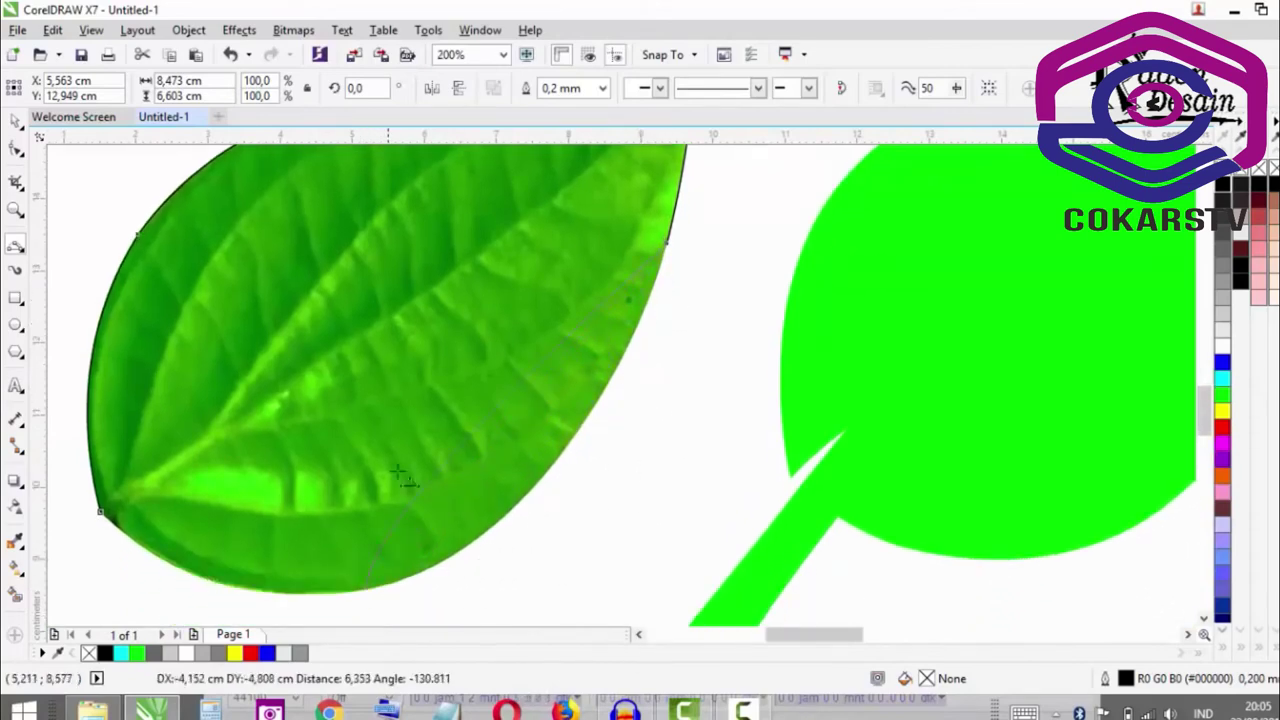
pyautogui.doubleClick(524, 497)
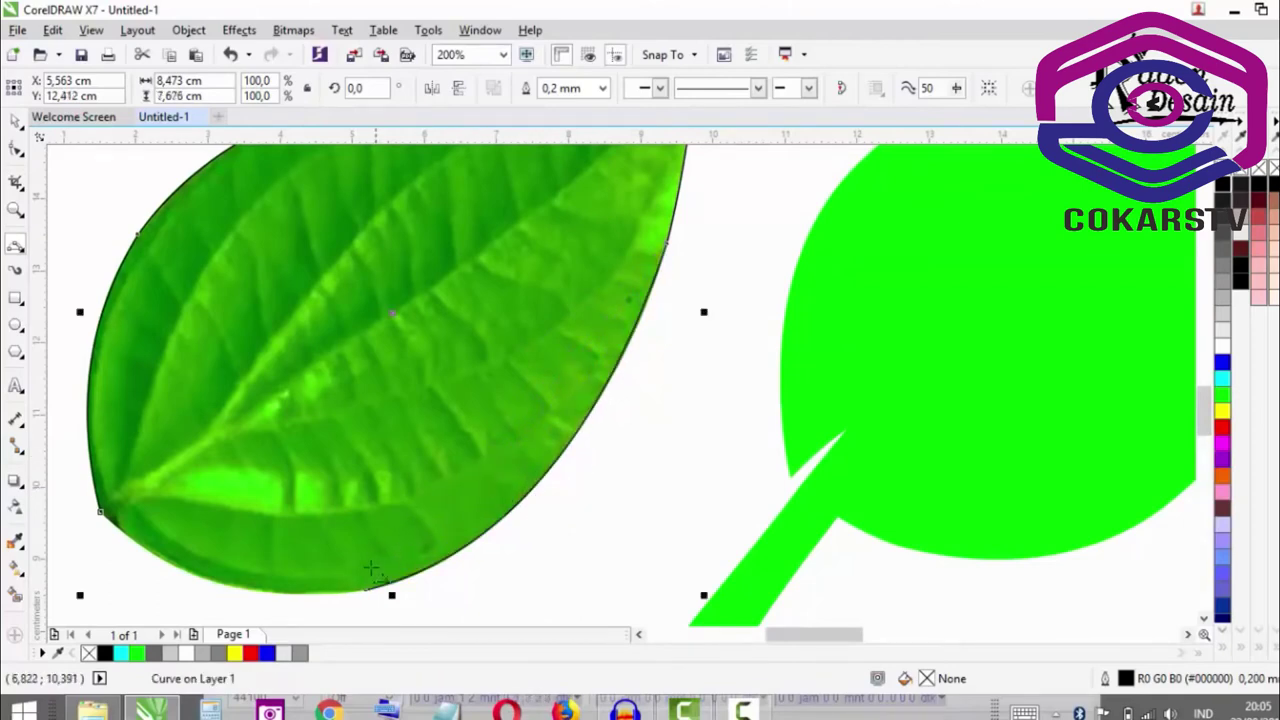
# - Close the leaf outline at its starting node with a 3-Point Curve about 3.8 cm across along the lower edge
pyautogui.click(340, 591)
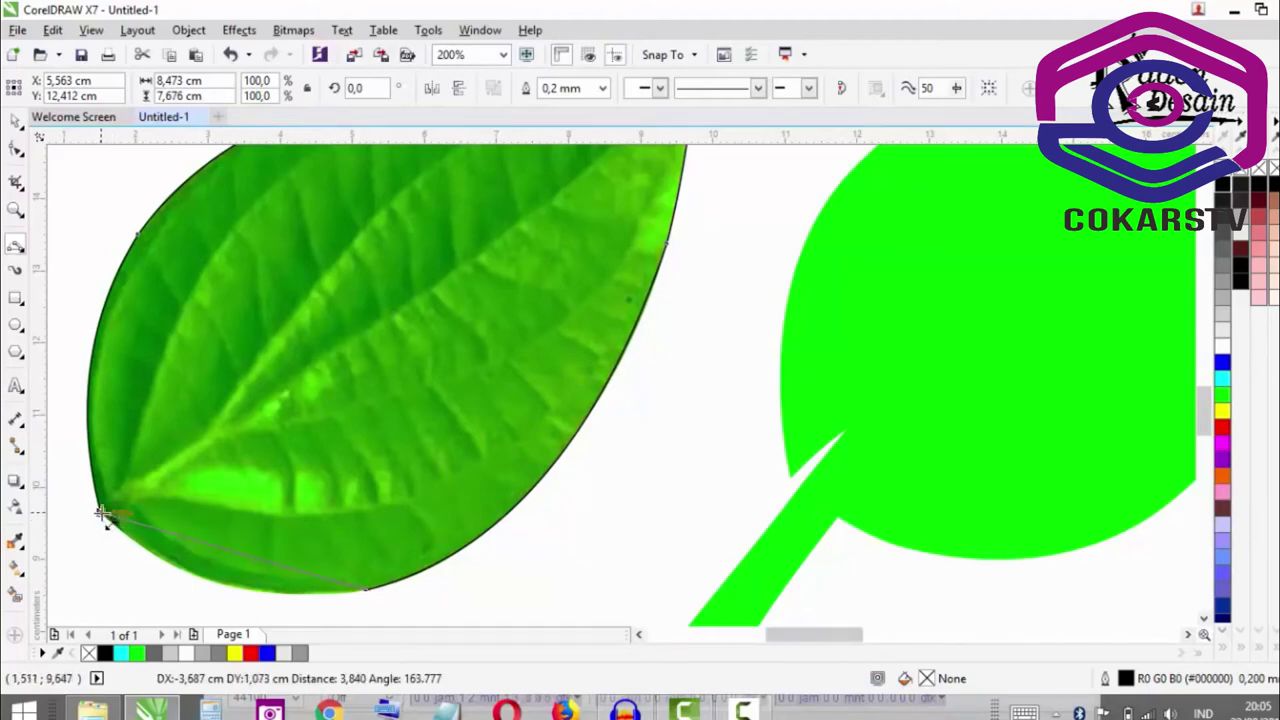
pyautogui.click(100, 512)
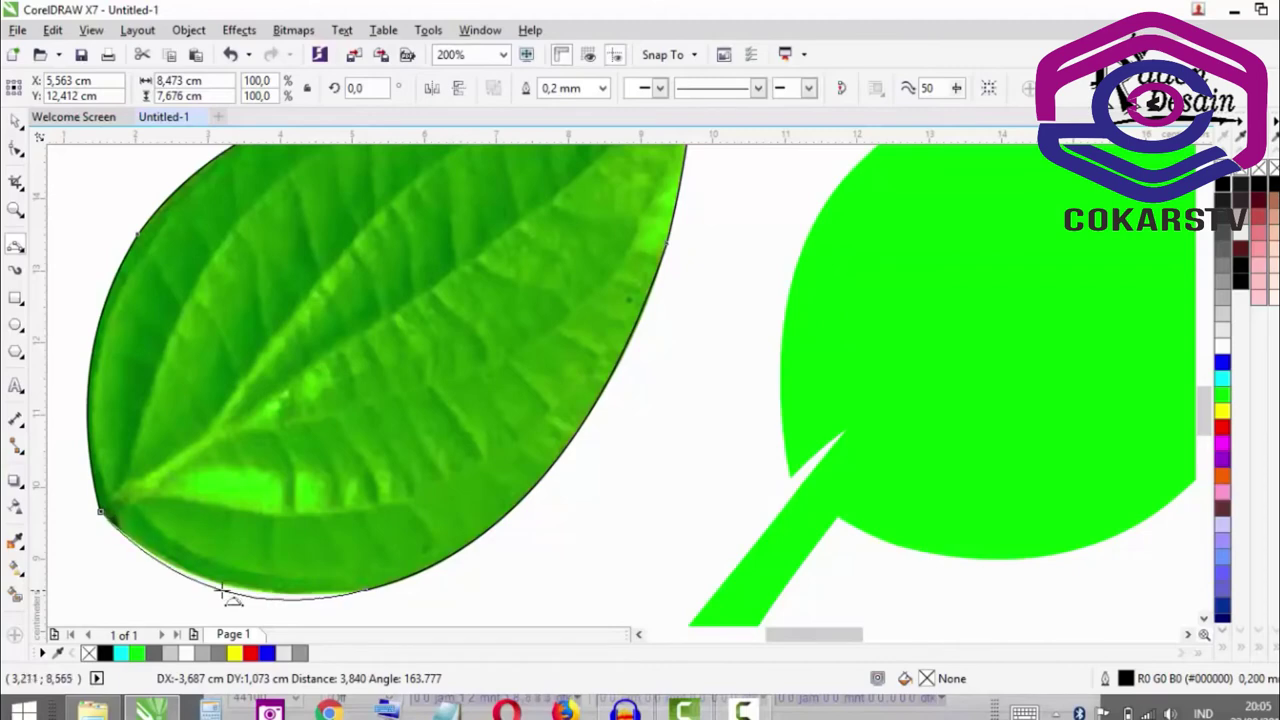
pyautogui.scroll(-2, 350, 470)
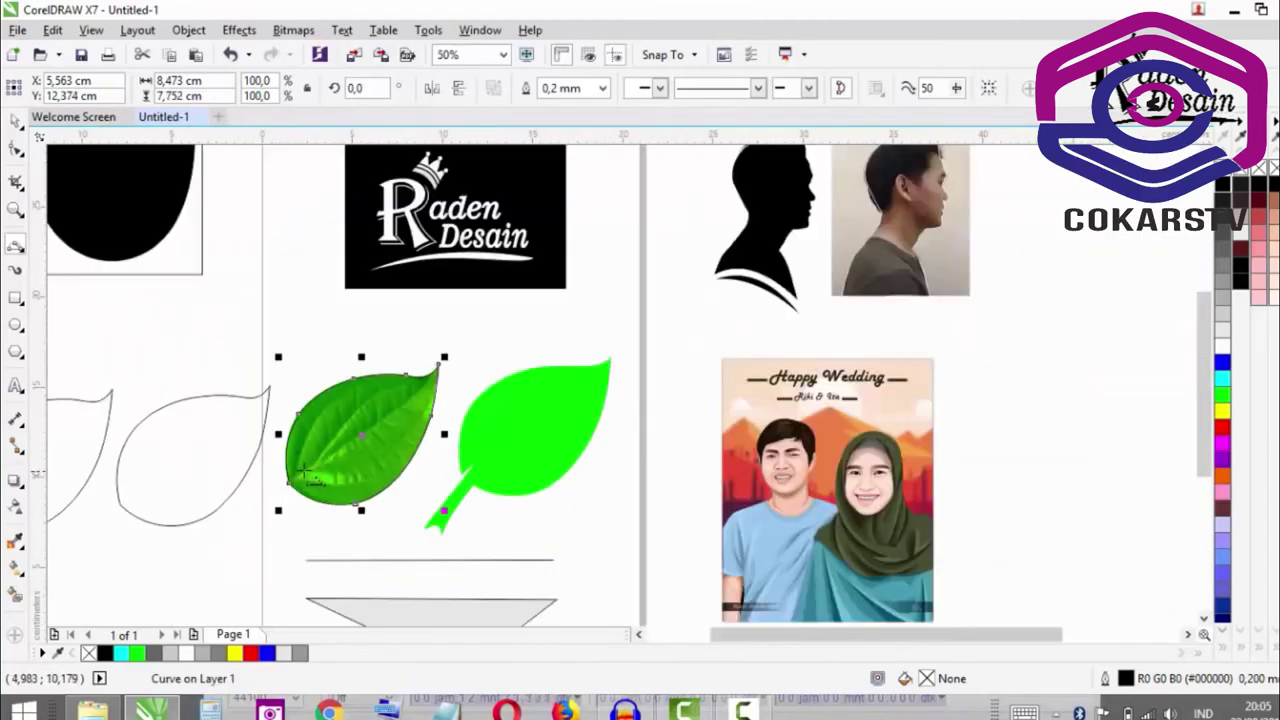
# - Move the traced leaf outline off the photo and place it beside the other two leaf outlines as the leftmost one
pyautogui.scroll(1, 305, 465)
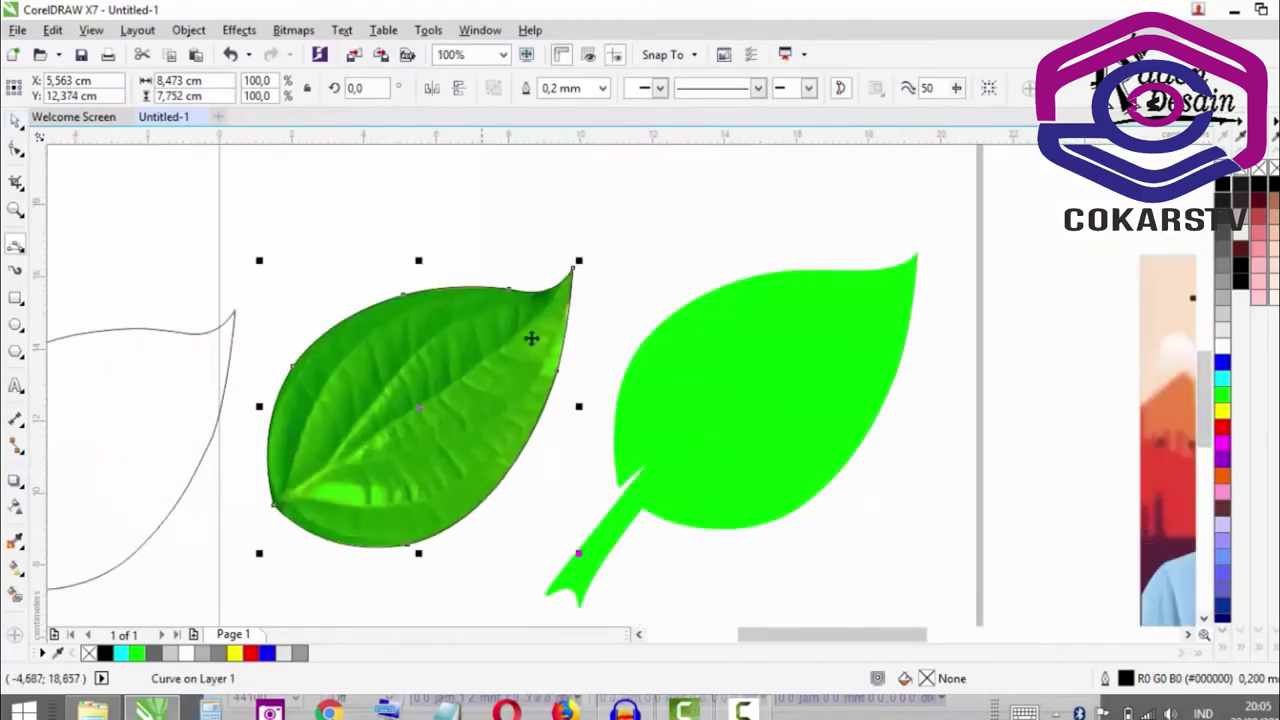
pyautogui.scroll(-1, 540, 348)
pyautogui.scroll(-1, 380, 380)
pyautogui.scroll(1, 380, 380)
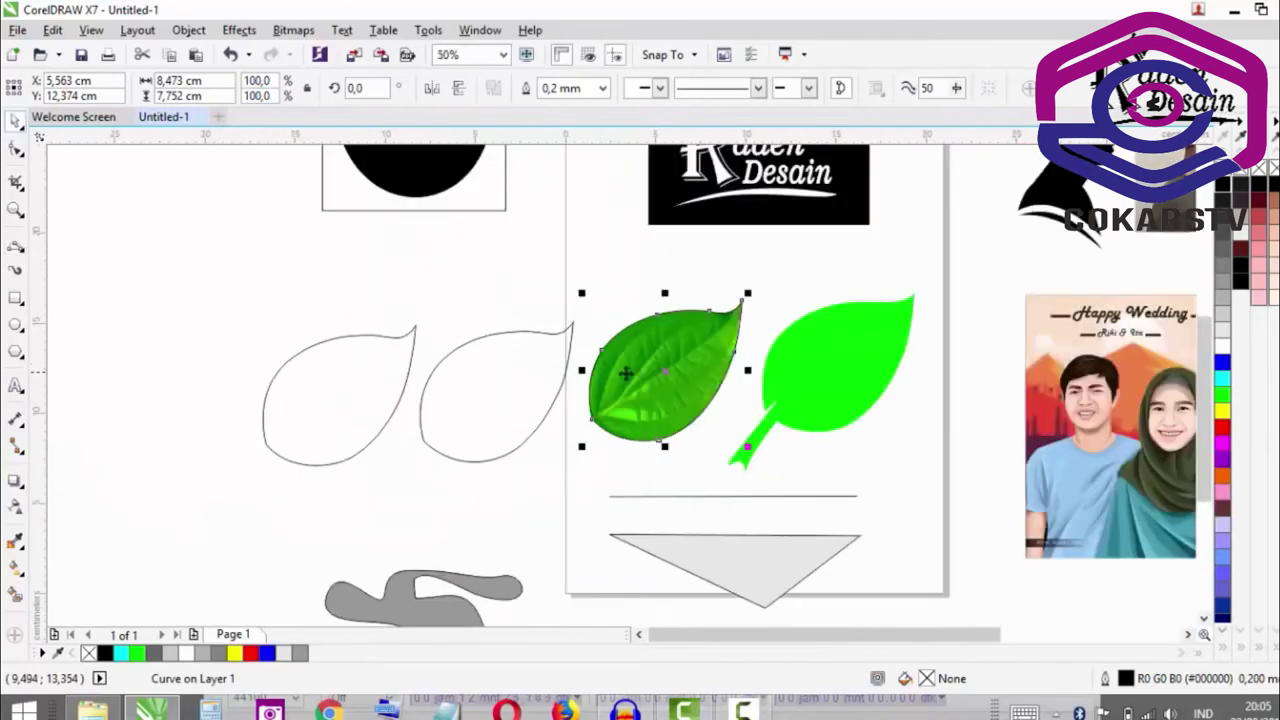
pyautogui.moveTo(625, 373)
pyautogui.mouseDown()
pyautogui.moveTo(622, 385)
pyautogui.moveTo(186, 391)
pyautogui.mouseUp()
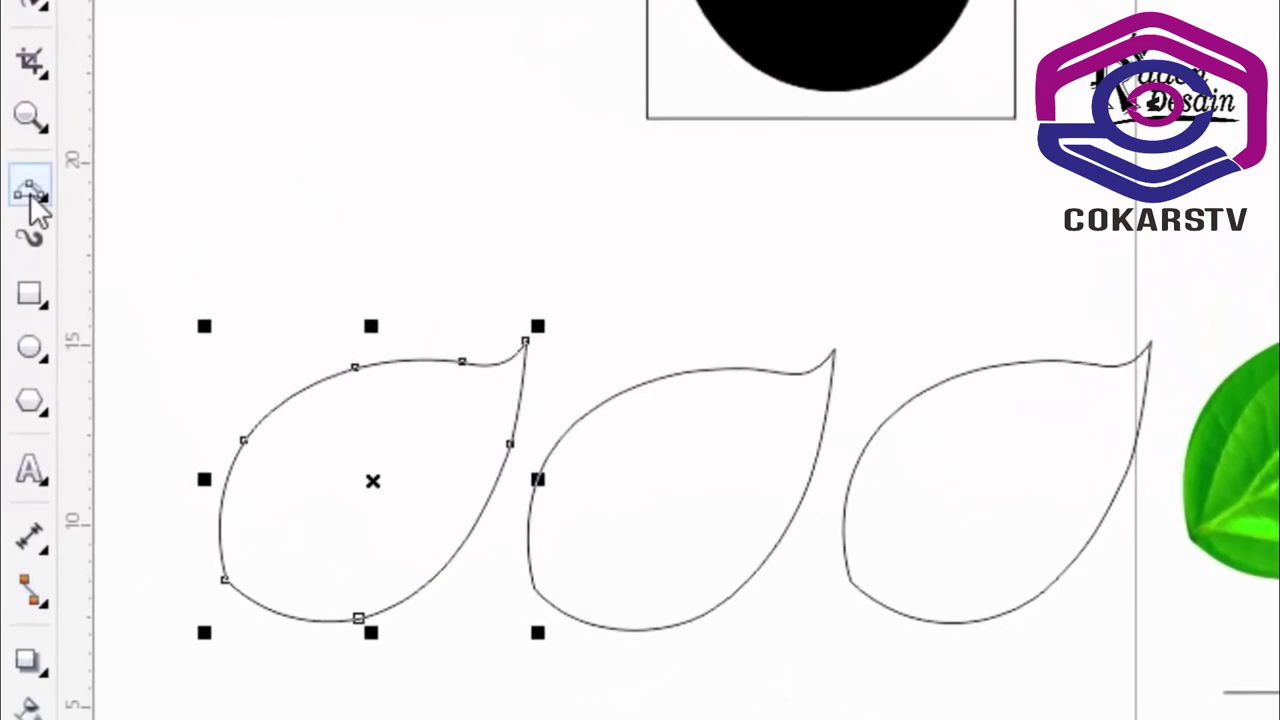
# - Draw a wavy freeform outline about 33.6 by 18.2 cm above the triangle and straight polyline with the Smart Drawing tool
pyautogui.click(31, 196)
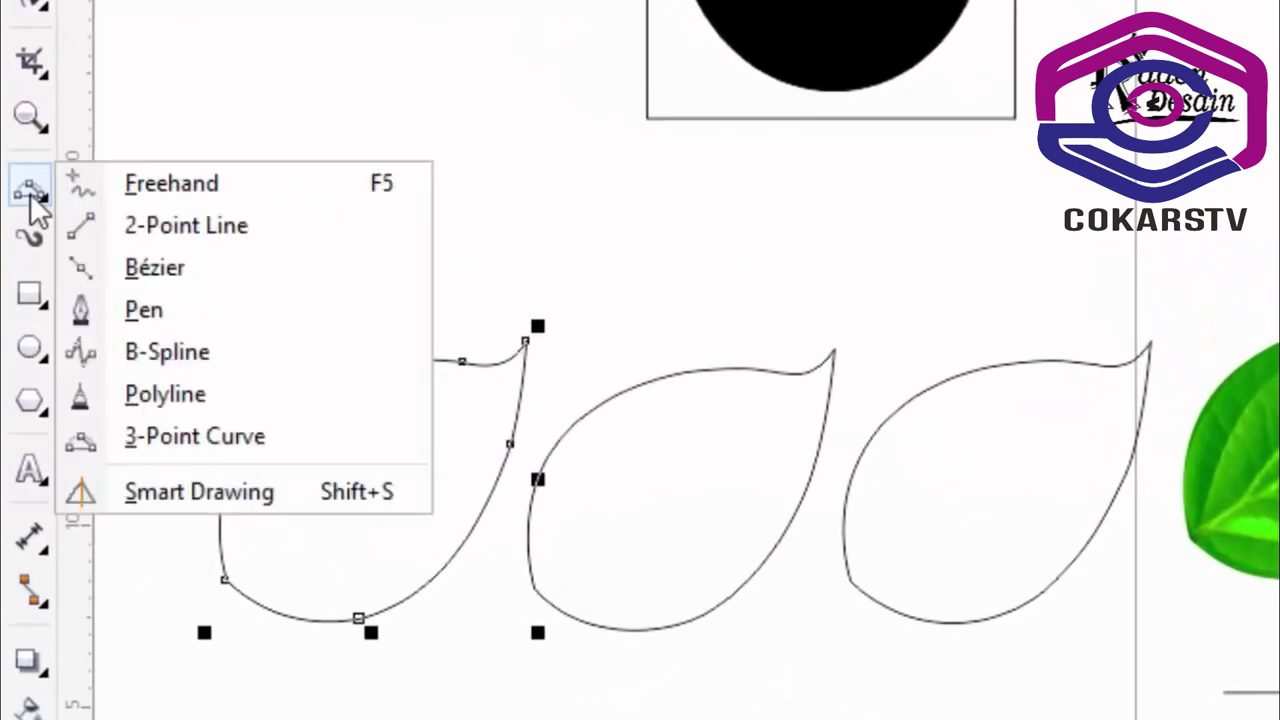
pyautogui.click(220, 492)
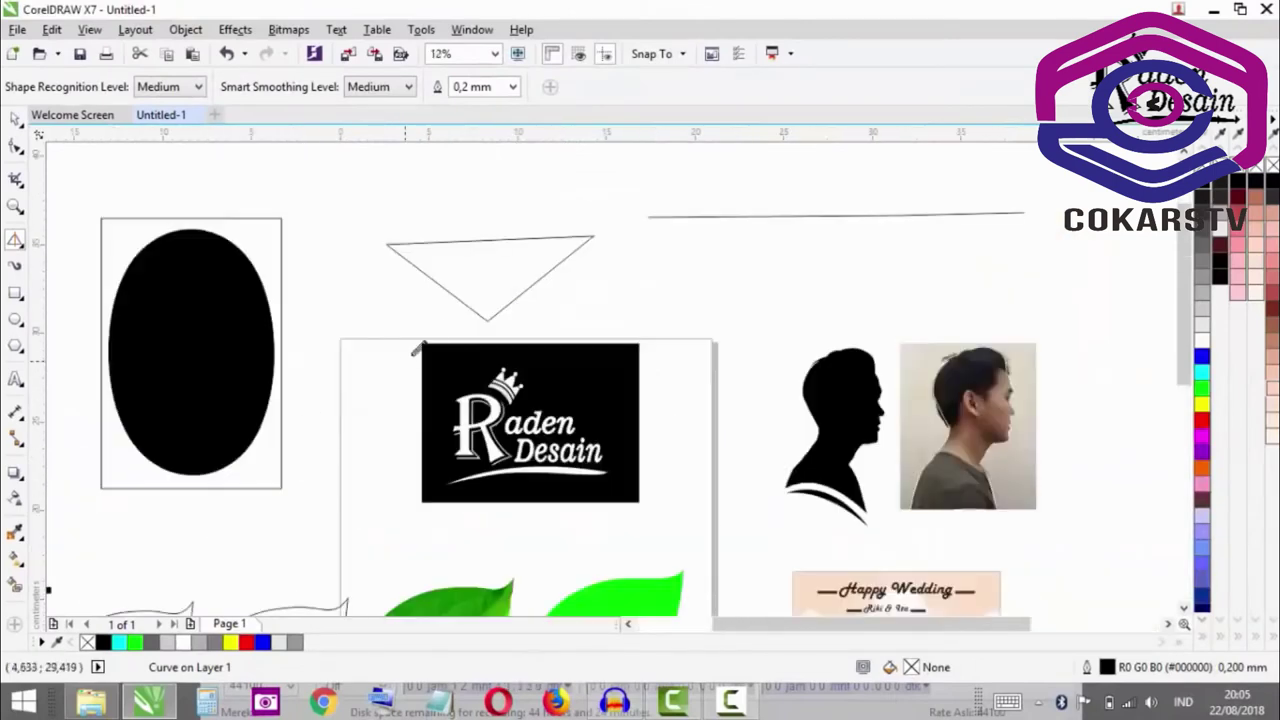
pyautogui.scroll(2, 462, 285)
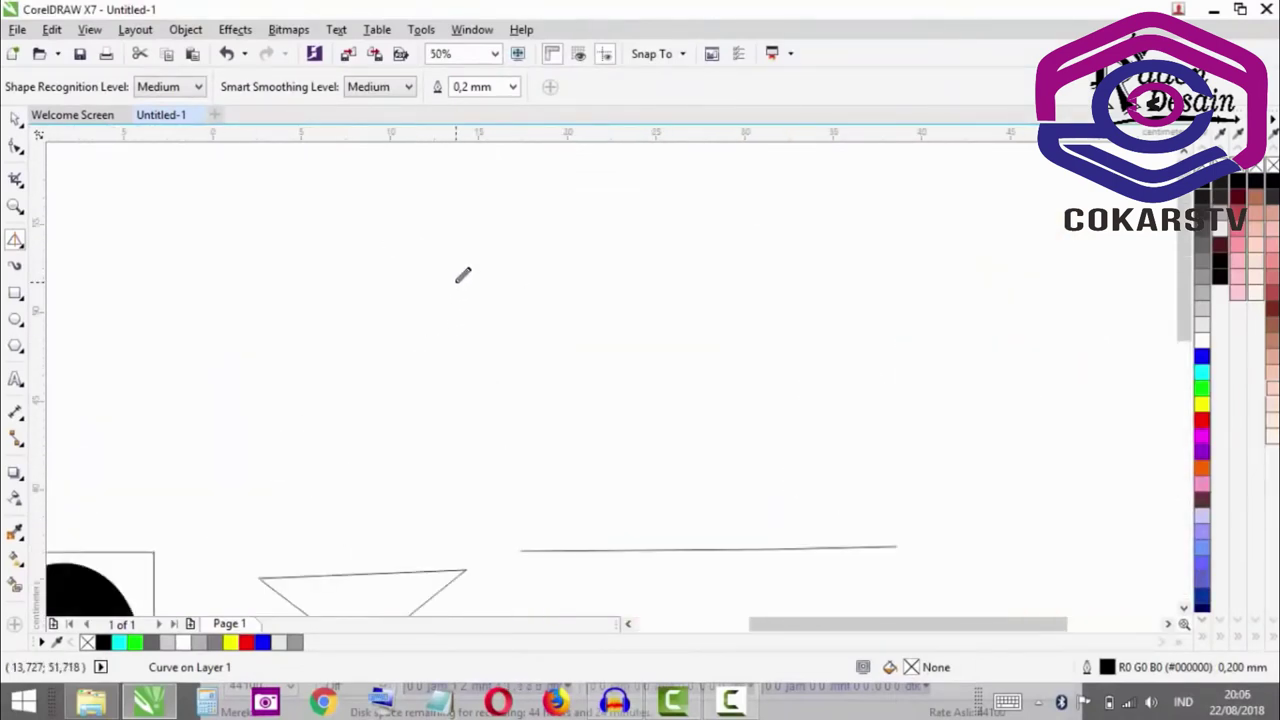
pyautogui.moveTo(378, 320)
pyautogui.mouseDown()
pyautogui.moveTo(397, 238)
pyautogui.moveTo(551, 298)
pyautogui.moveTo(750, 270)
pyautogui.moveTo(700, 399)
pyautogui.moveTo(831, 474)
pyautogui.moveTo(604, 482)
pyautogui.moveTo(502, 419)
pyautogui.moveTo(479, 519)
pyautogui.moveTo(354, 425)
pyautogui.moveTo(481, 406)
pyautogui.moveTo(436, 349)
pyautogui.moveTo(263, 353)
pyautogui.moveTo(258, 235)
pyautogui.moveTo(334, 207)
pyautogui.moveTo(333, 321)
pyautogui.moveTo(373, 330)
pyautogui.mouseUp()
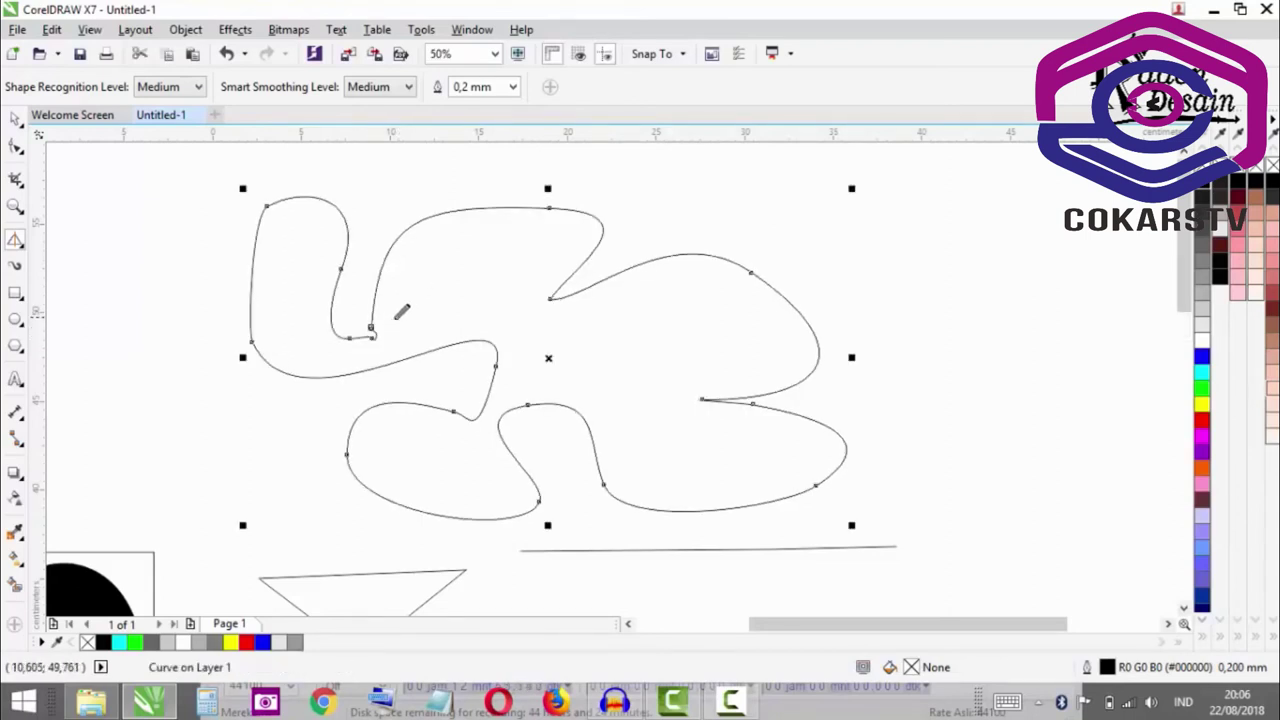
# - Select the wavy freeform outline with the Pick tool
pyautogui.scroll(3, 401, 312)
pyautogui.scroll(-3, 558, 342)
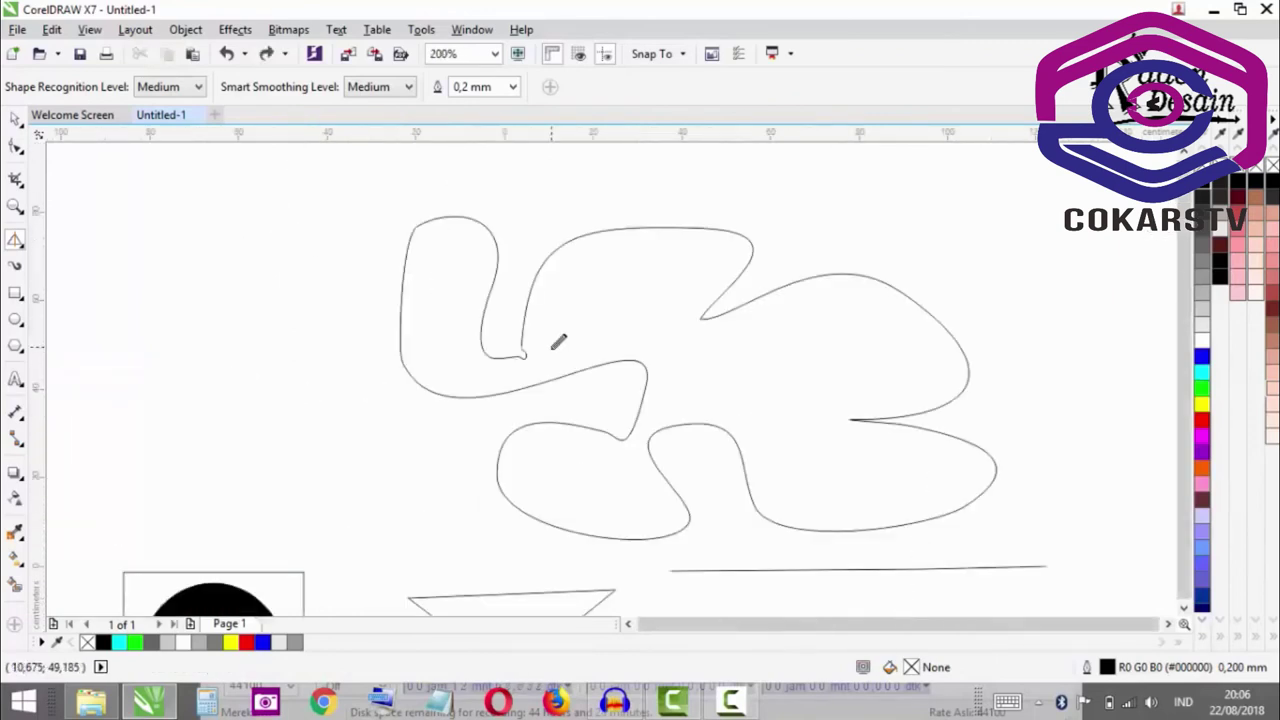
pyautogui.scroll(-5, 558, 342)
pyautogui.click(15, 118)
pyautogui.scroll(1, 489, 346)
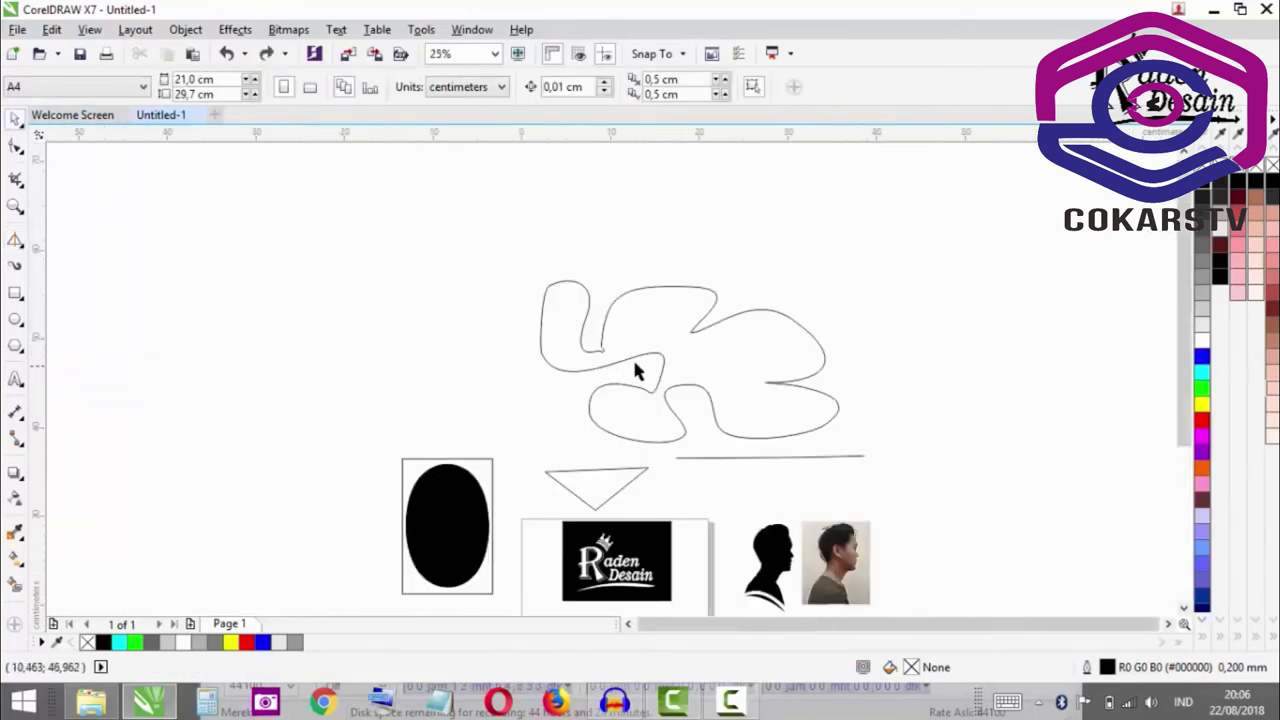
pyautogui.click(641, 360)
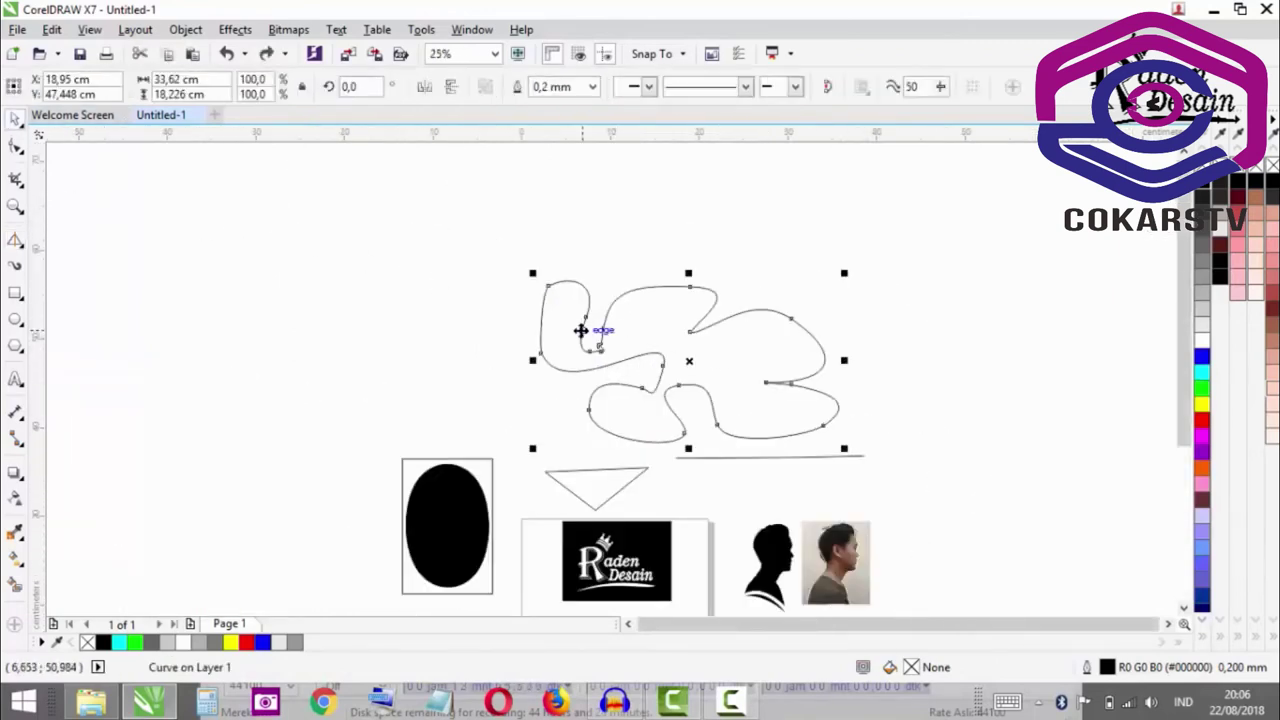
pyautogui.scroll(-1, 571, 334)
pyautogui.scroll(1, 592, 537)
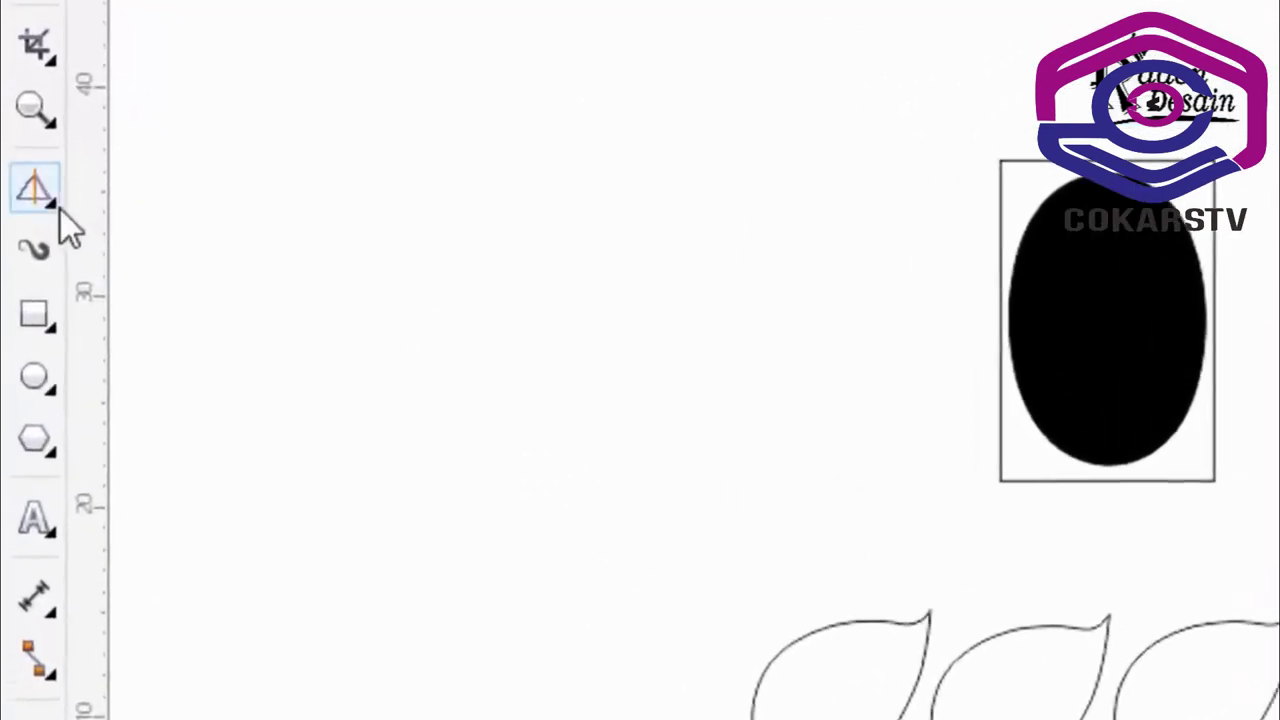
pyautogui.click(16, 242)
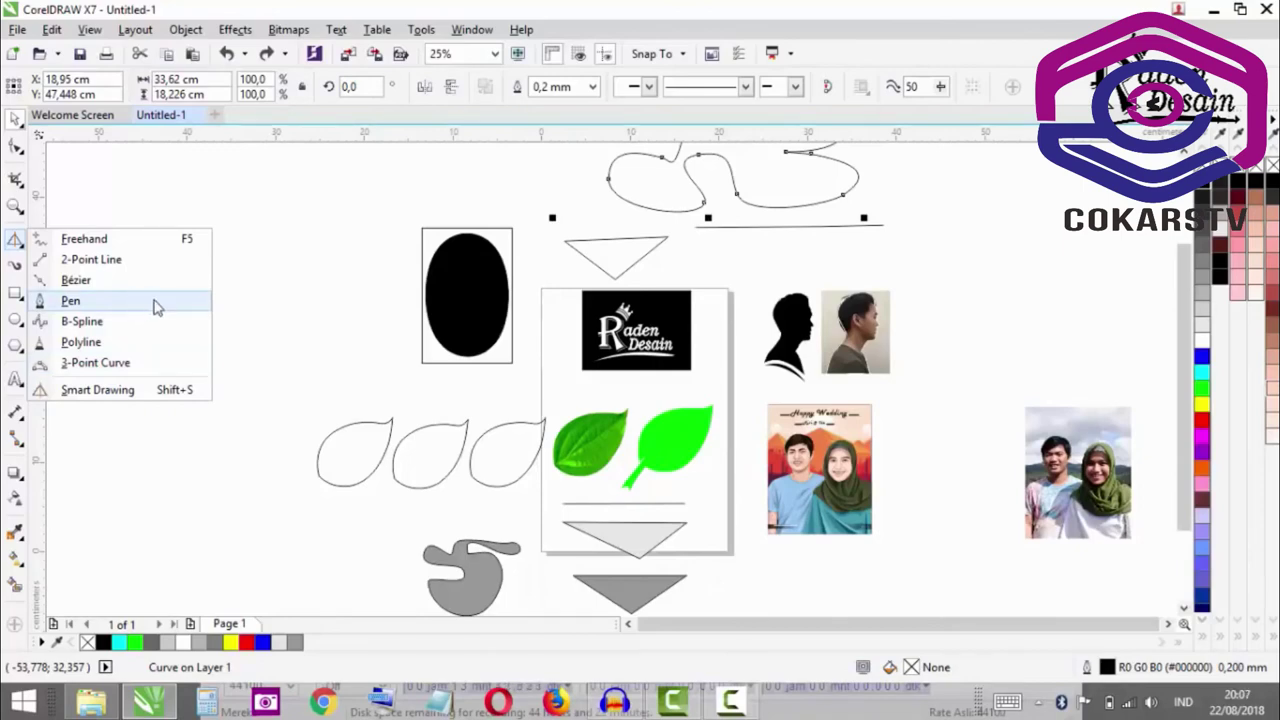
pyautogui.click(285, 297)
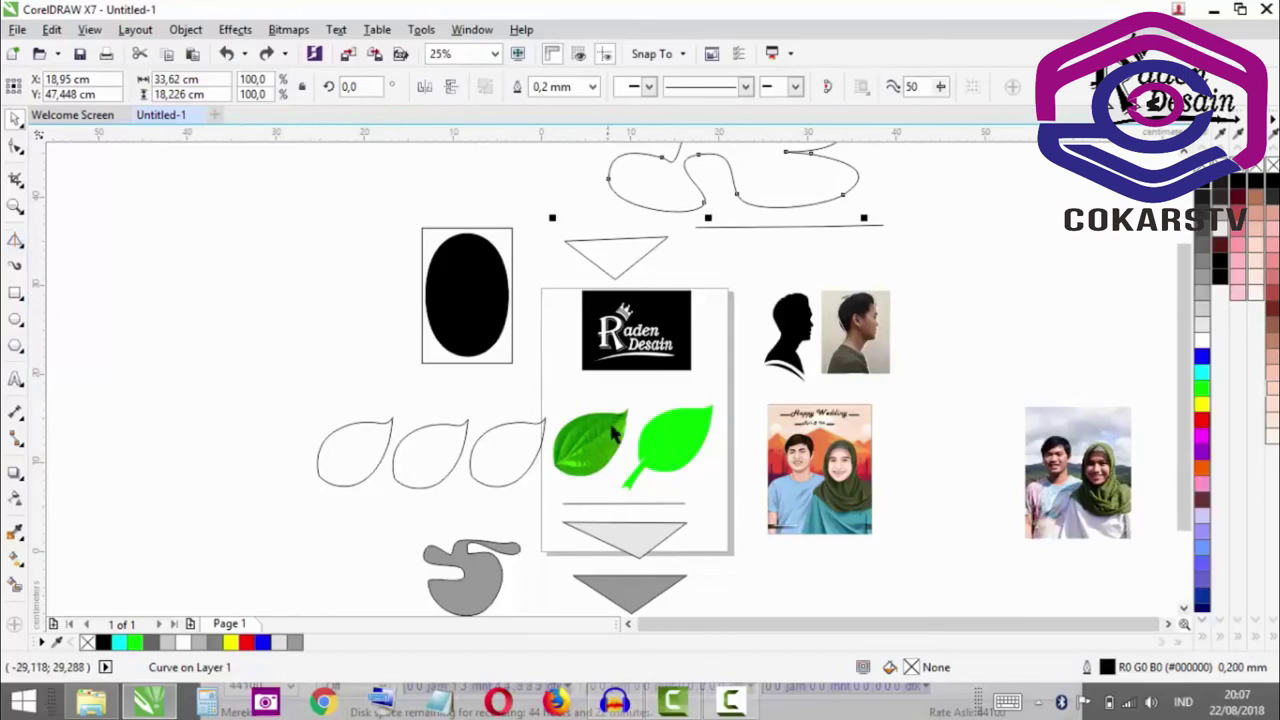
# - Select the leaf outline nearest the photo and examine the nodes along its upper edge near the tip
pyautogui.scroll(1, 415, 471)
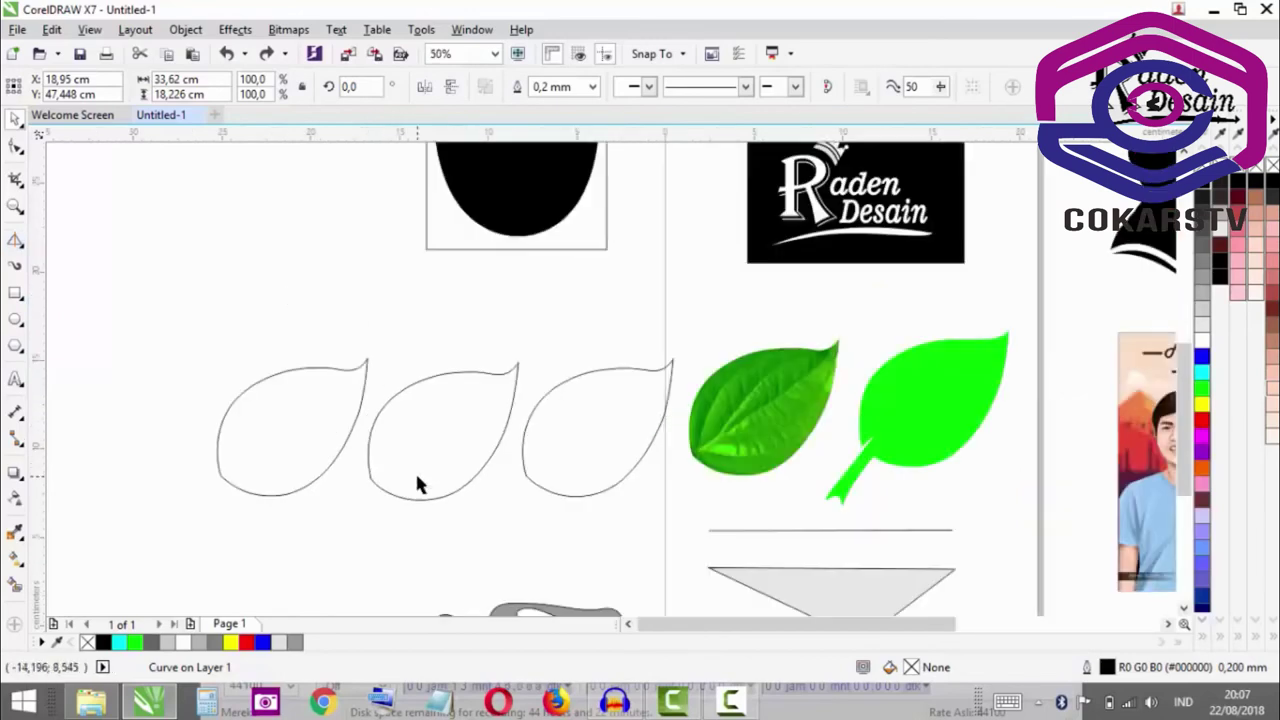
pyautogui.click(604, 445)
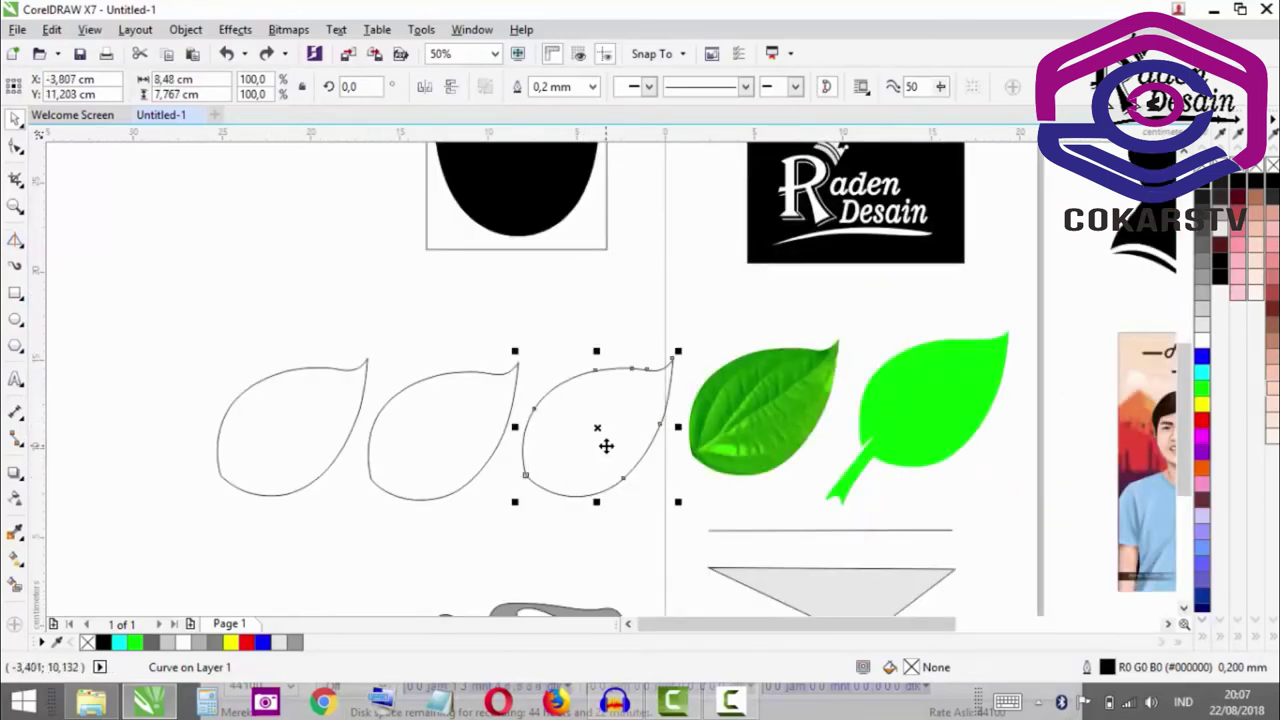
pyautogui.scroll(1, 640, 438)
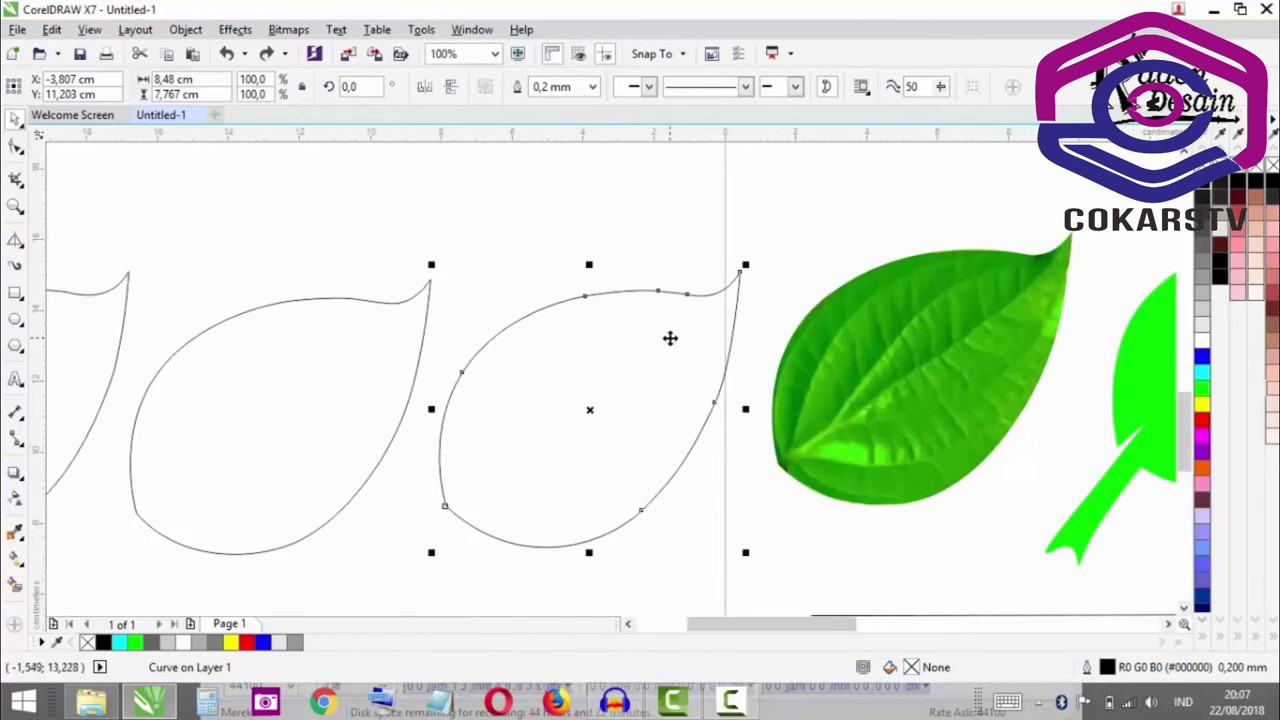
pyautogui.scroll(1, 700, 306)
pyautogui.scroll(3, 700, 306)
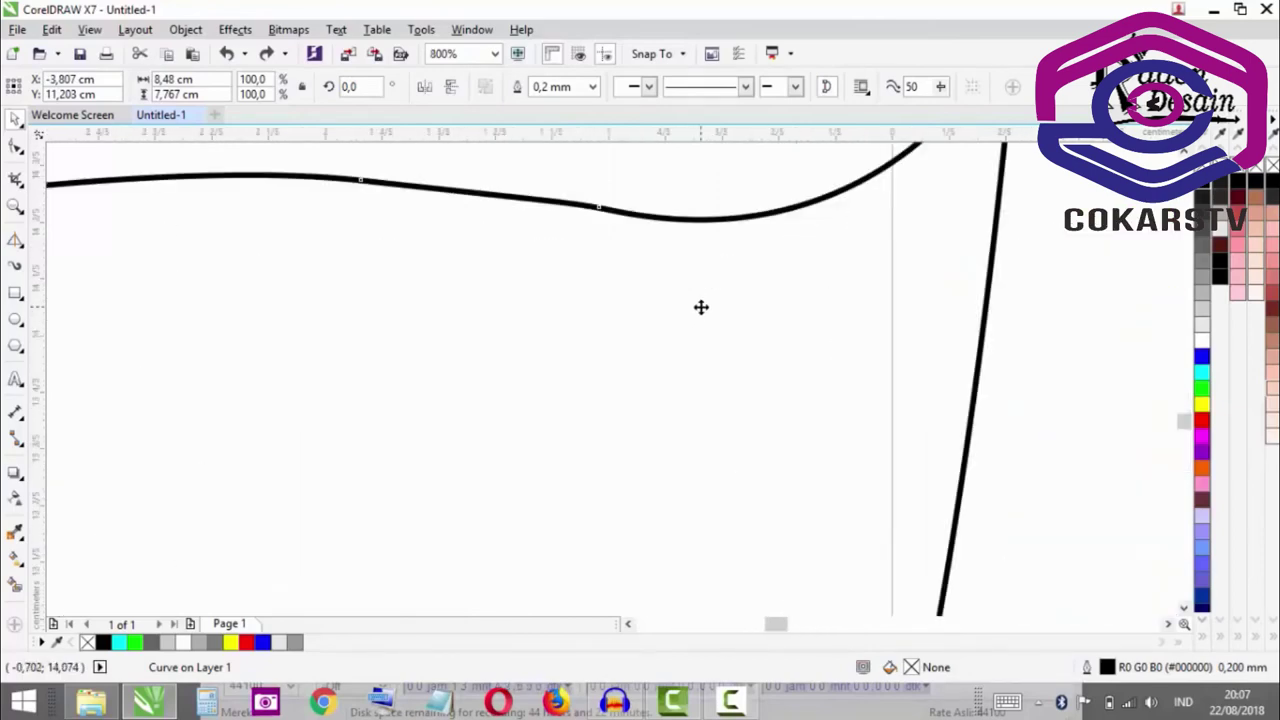
pyautogui.scroll(-1, 689, 323)
pyautogui.scroll(2, 674, 277)
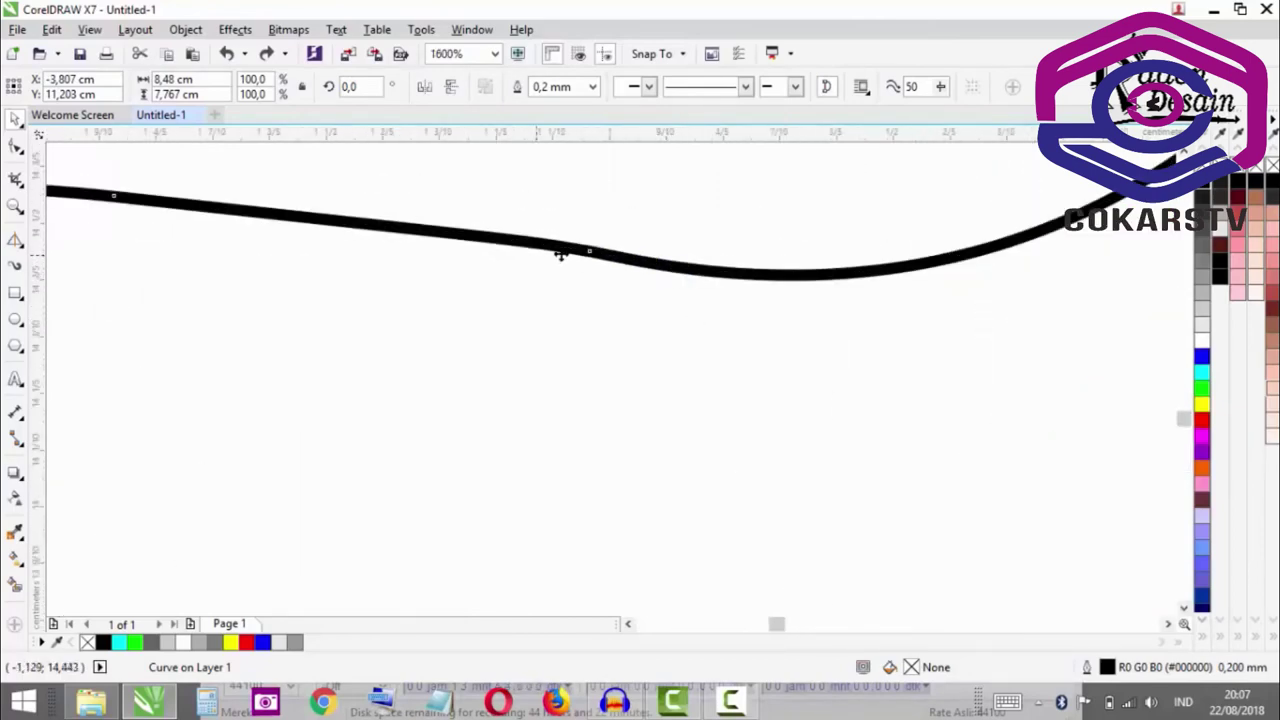
pyautogui.scroll(-2, 616, 380)
pyautogui.scroll(2, 612, 374)
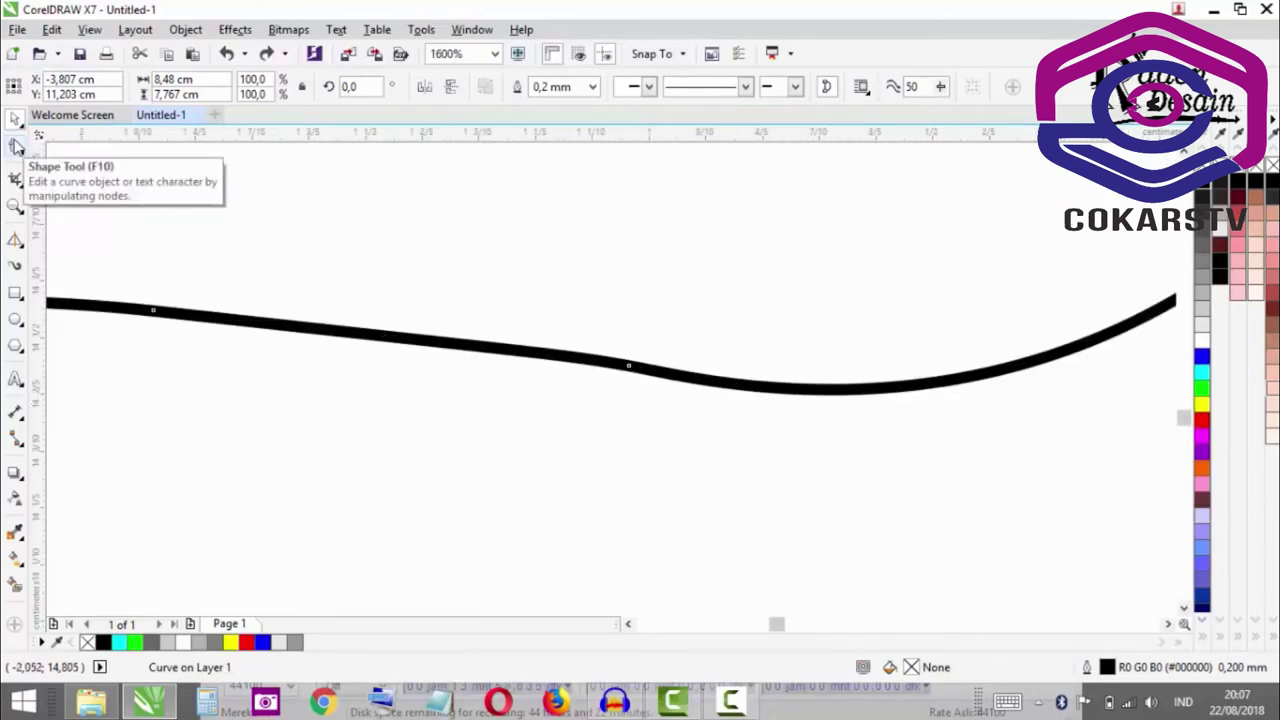
pyautogui.scroll(-4, 594, 369)
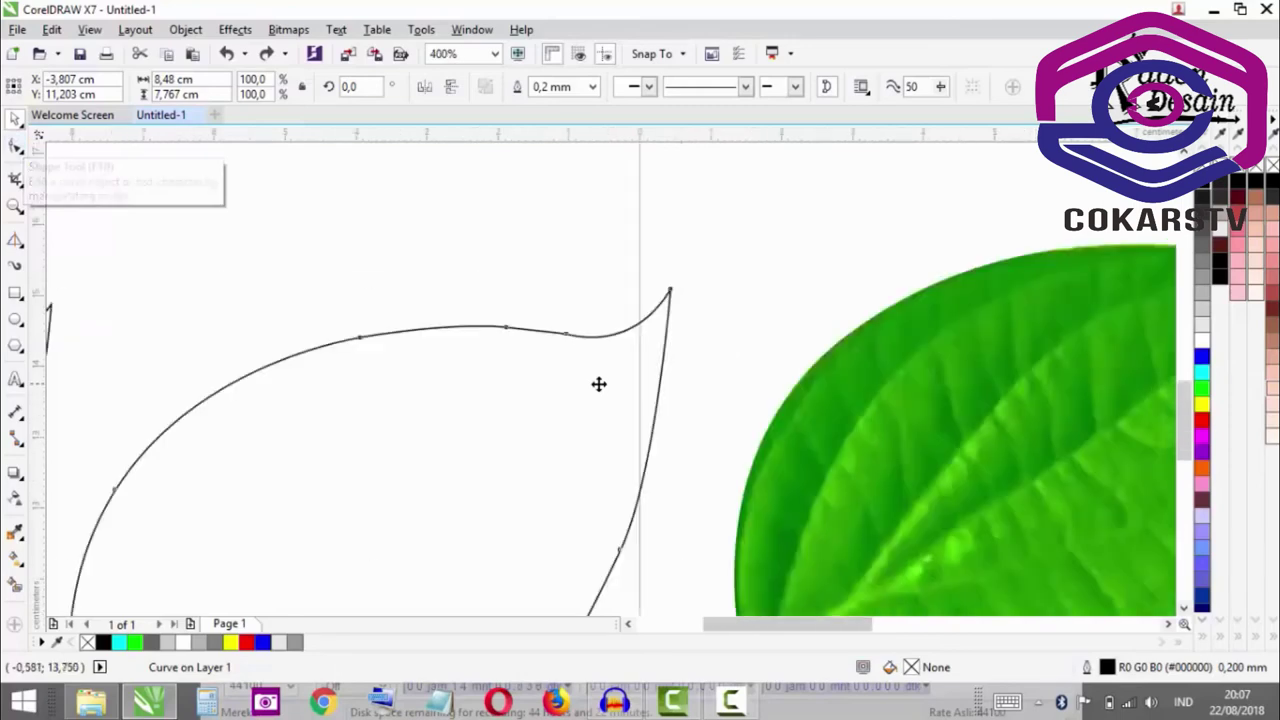
pyautogui.click(583, 356)
pyautogui.scroll(2, 586, 343)
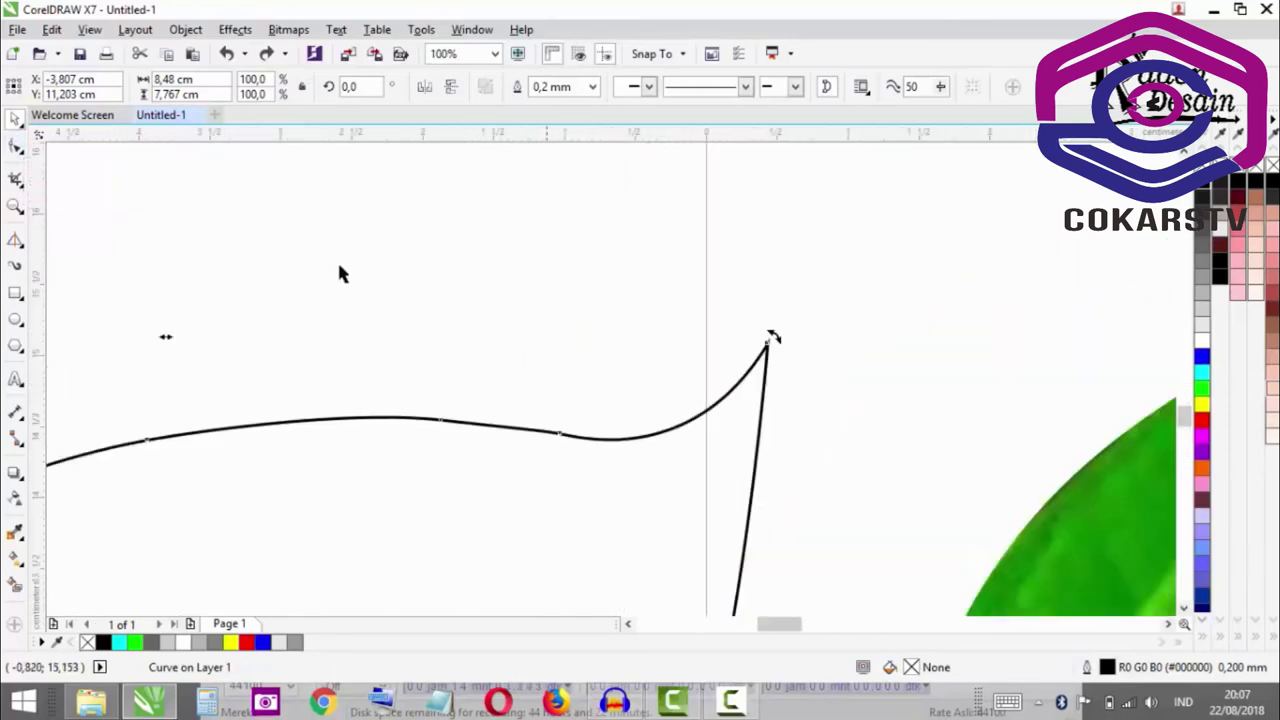
# - Adjust the curve handle of the upper-edge node closest to the leaf tip with the Shape tool, and delete that node
pyautogui.click(18, 148)
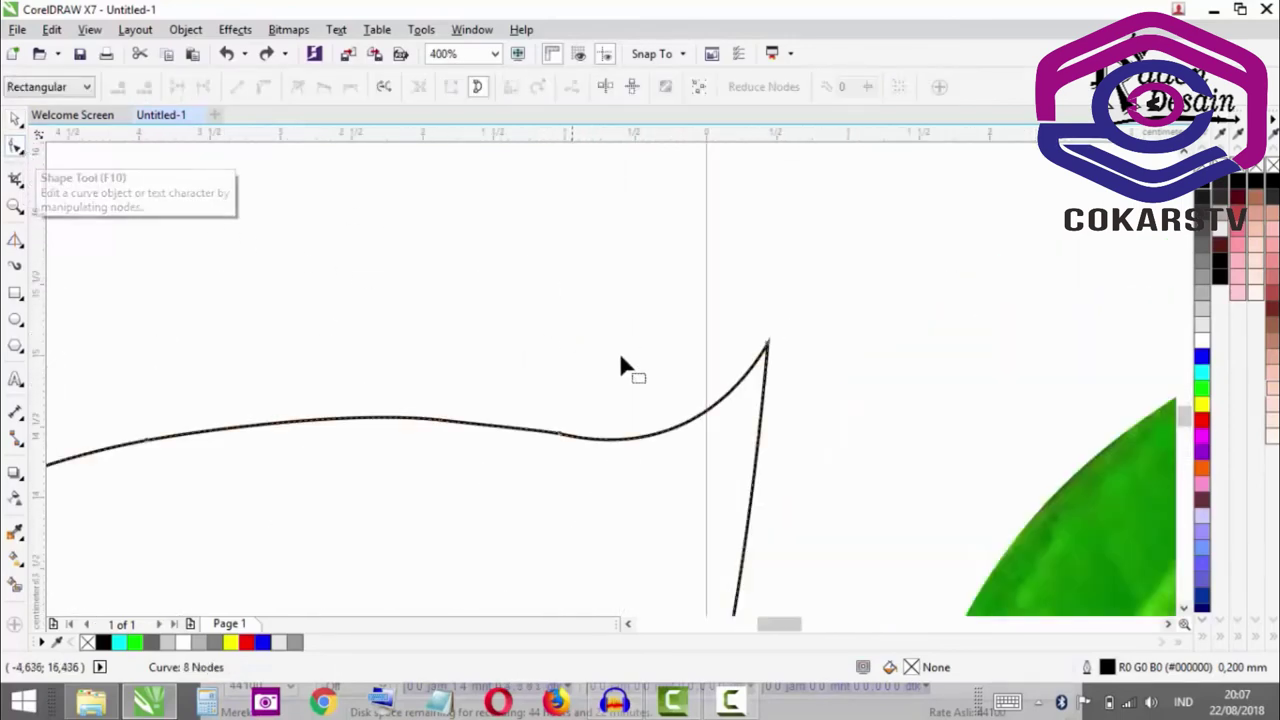
pyautogui.scroll(2, 556, 445)
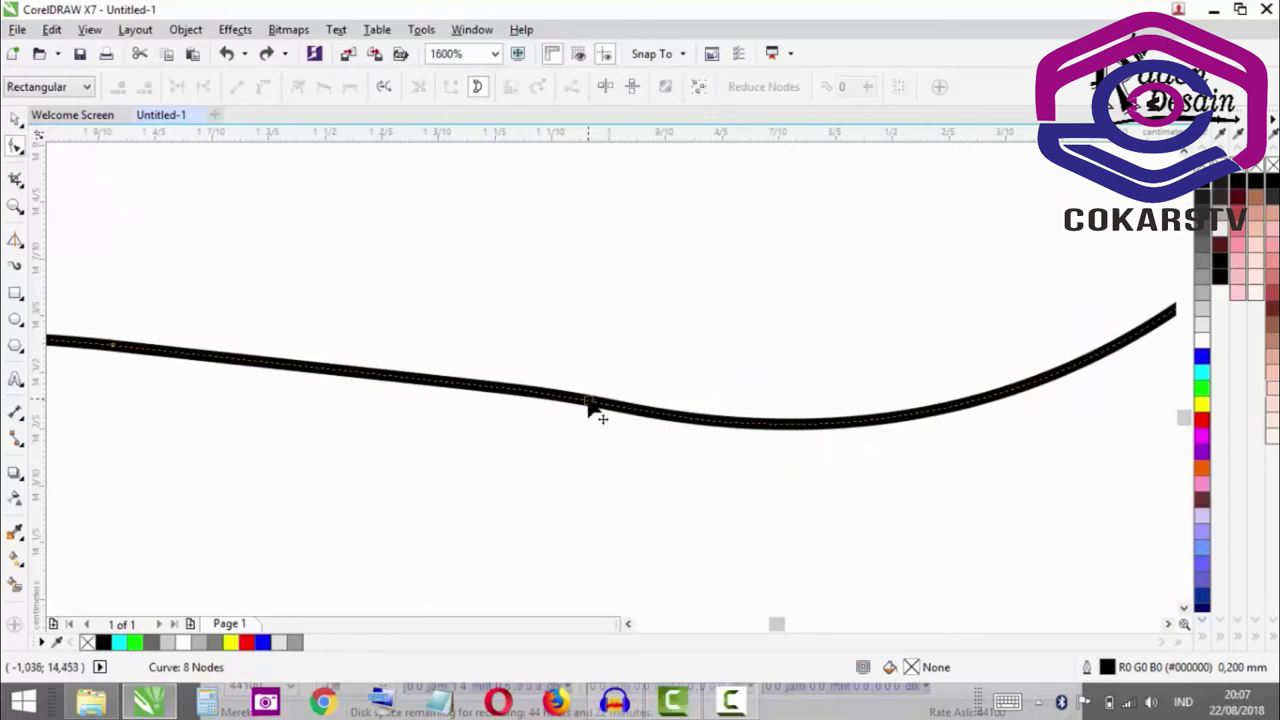
pyautogui.scroll(-1, 590, 404)
pyautogui.scroll(1, 592, 410)
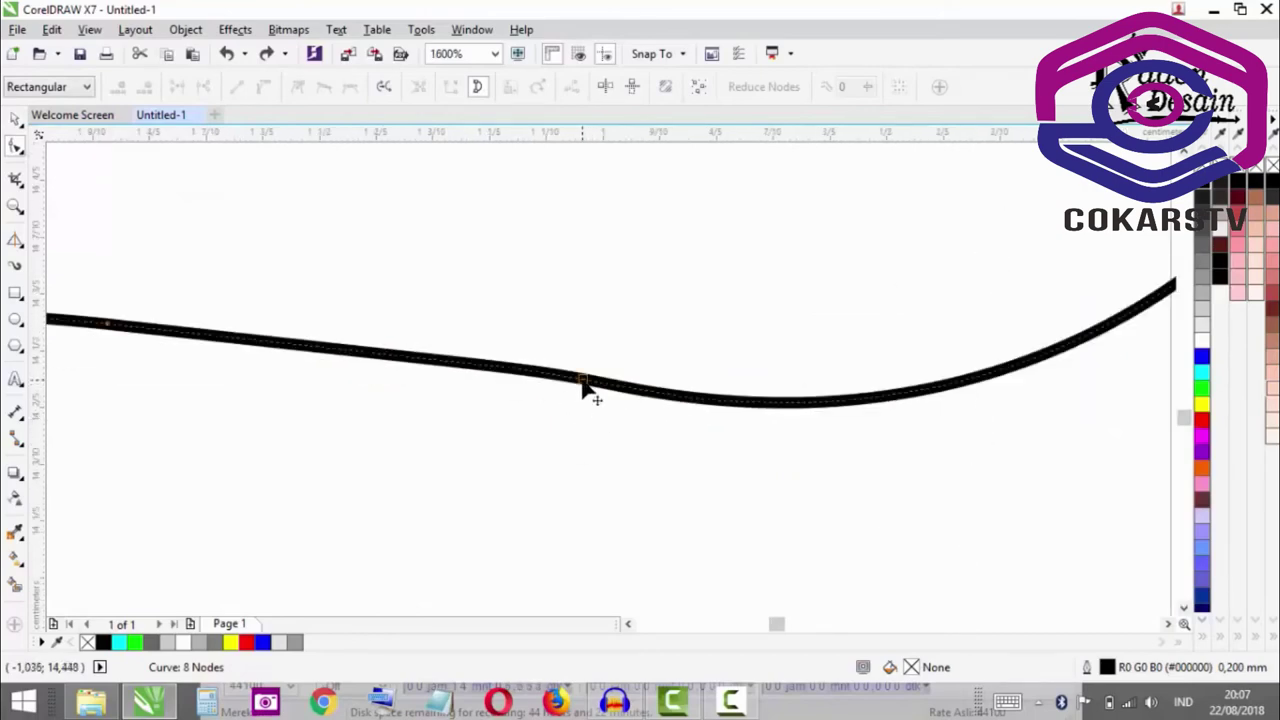
pyautogui.click(583, 390)
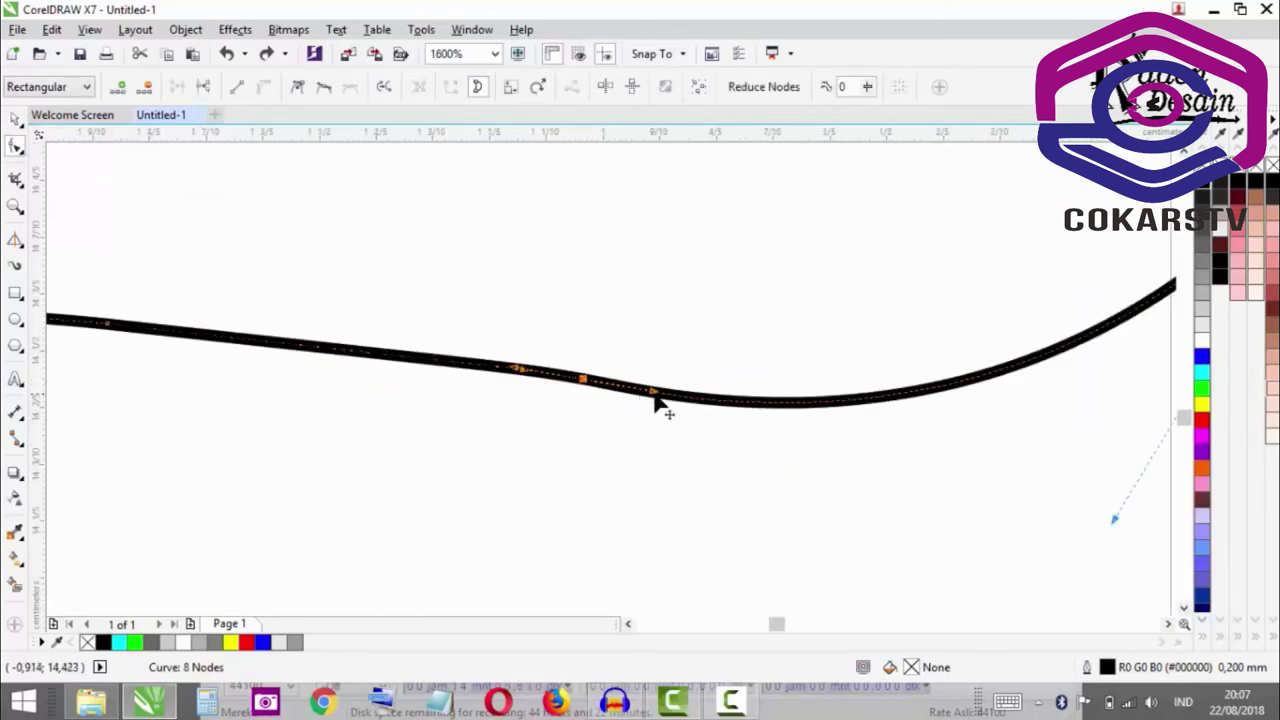
pyautogui.moveTo(660, 402)
pyautogui.mouseDown()
pyautogui.moveTo(663, 367)
pyautogui.moveTo(651, 423)
pyautogui.moveTo(669, 383)
pyautogui.moveTo(666, 400)
pyautogui.mouseUp()
pyautogui.scroll(-2, 666, 400)
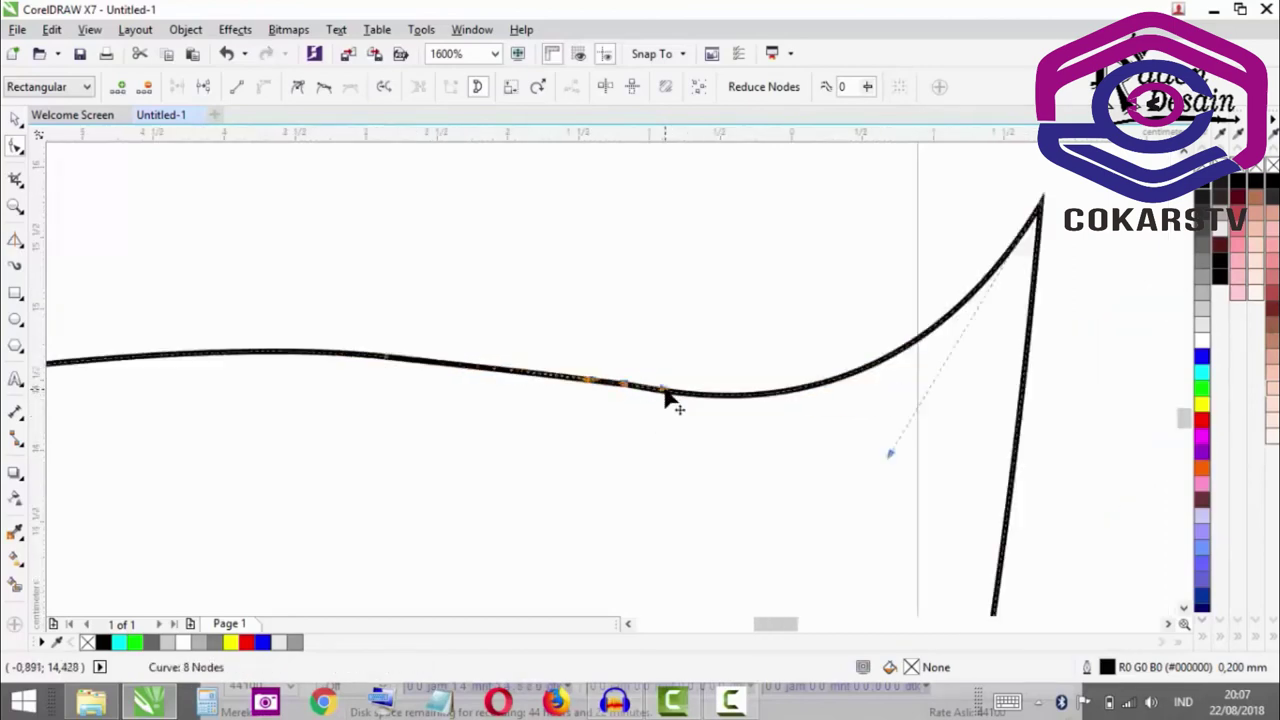
pyautogui.scroll(1, 643, 397)
pyautogui.scroll(1, 640, 393)
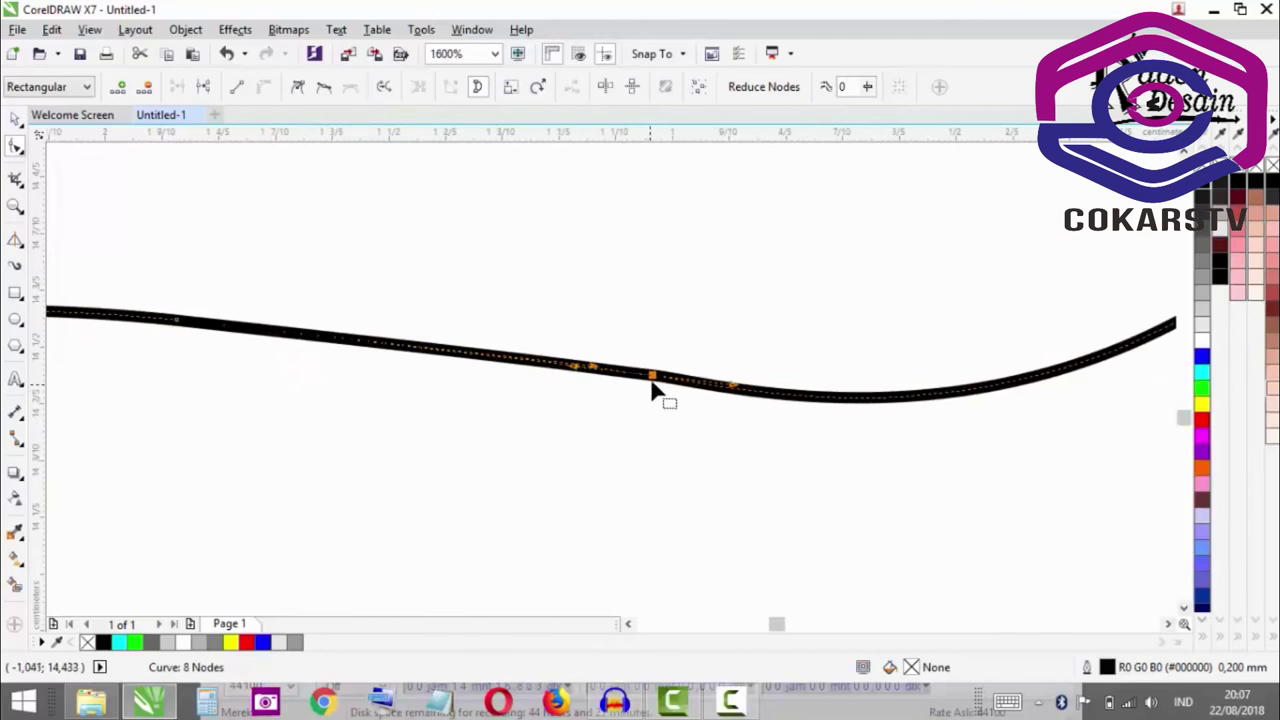
pyautogui.press('Delete')
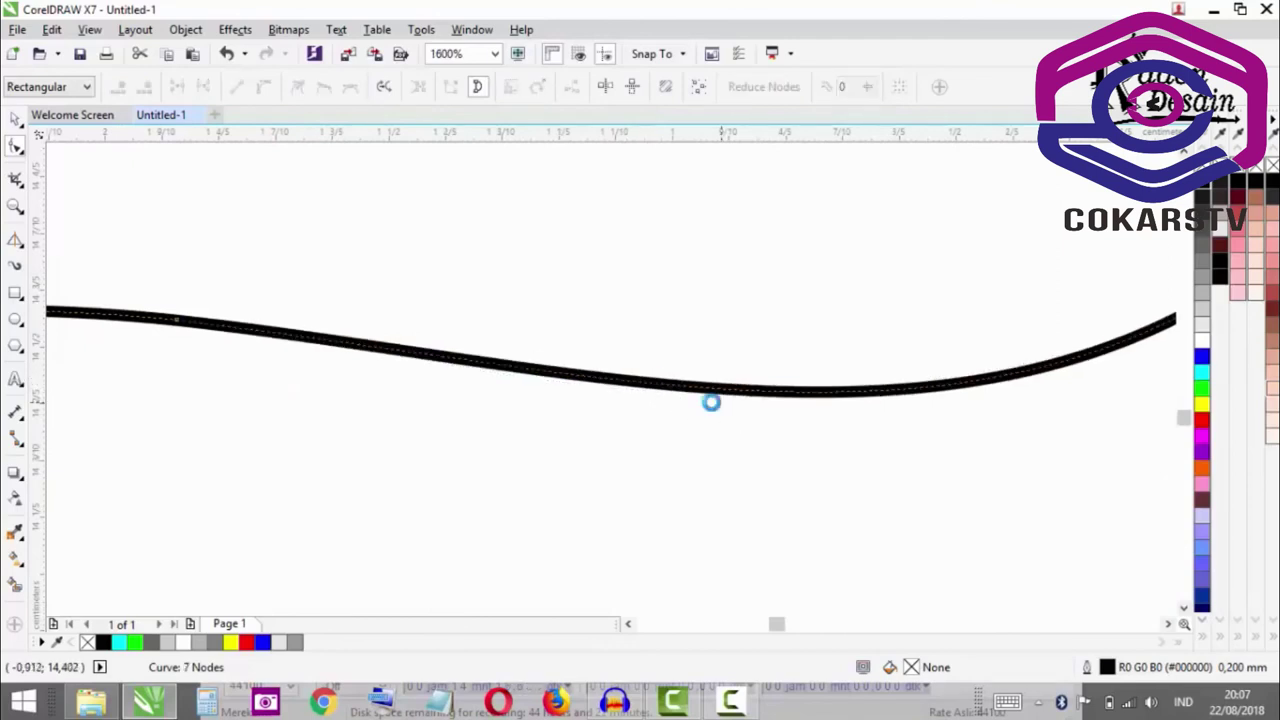
# - Try to delete the next node along the leaf's upper edge to smooth the curve toward the tip
pyautogui.scroll(-2, 711, 400)
pyautogui.scroll(1, 606, 381)
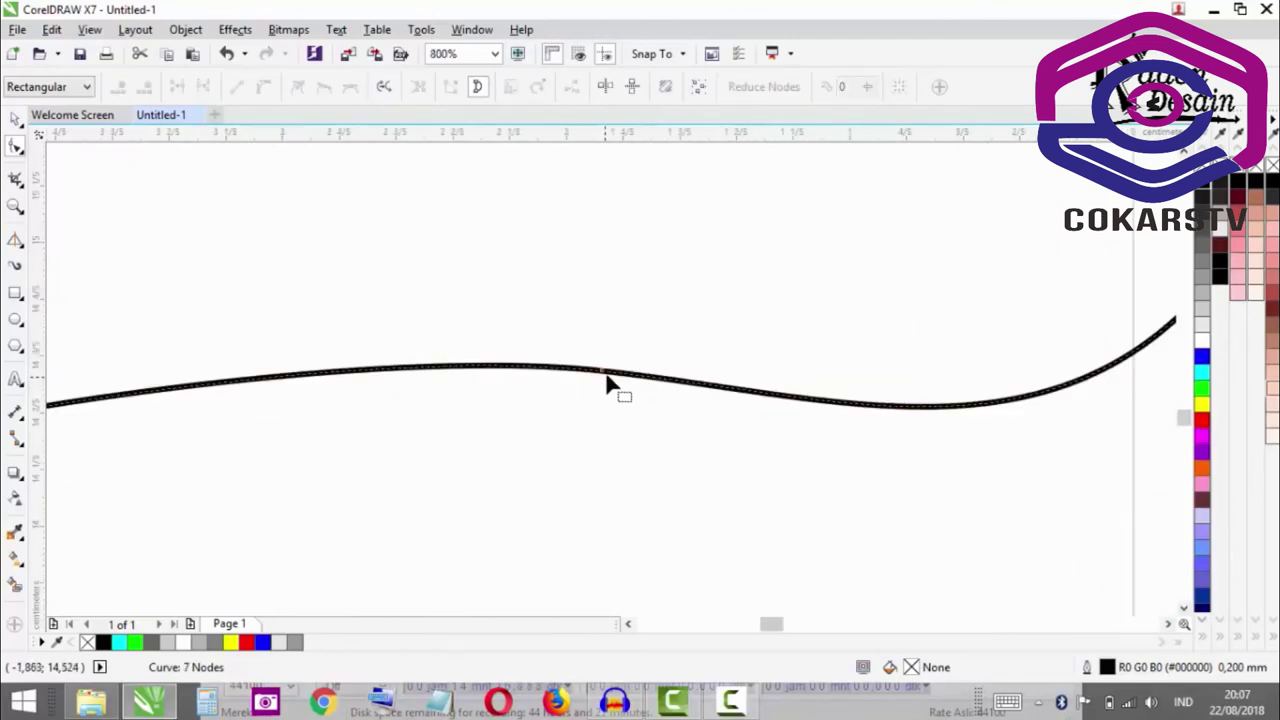
pyautogui.click(606, 382)
pyautogui.press('Delete')
pyautogui.scroll(-3, 608, 381)
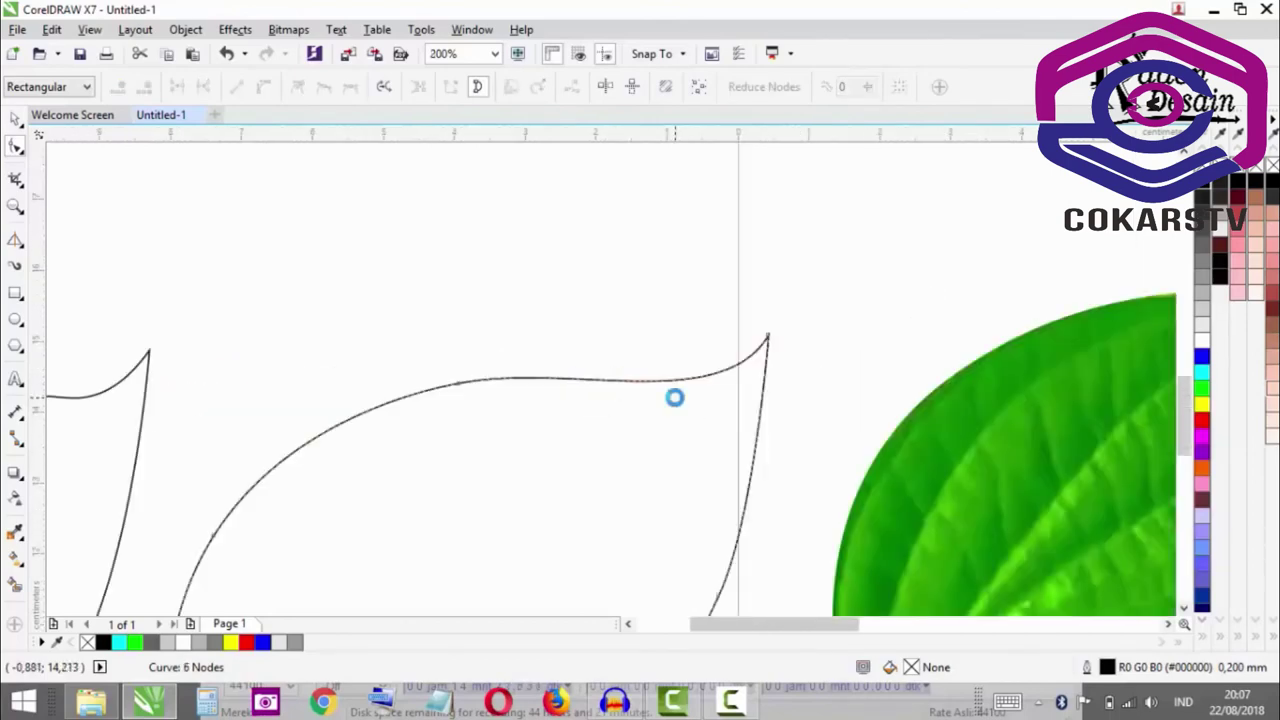
pyautogui.scroll(1, 658, 390)
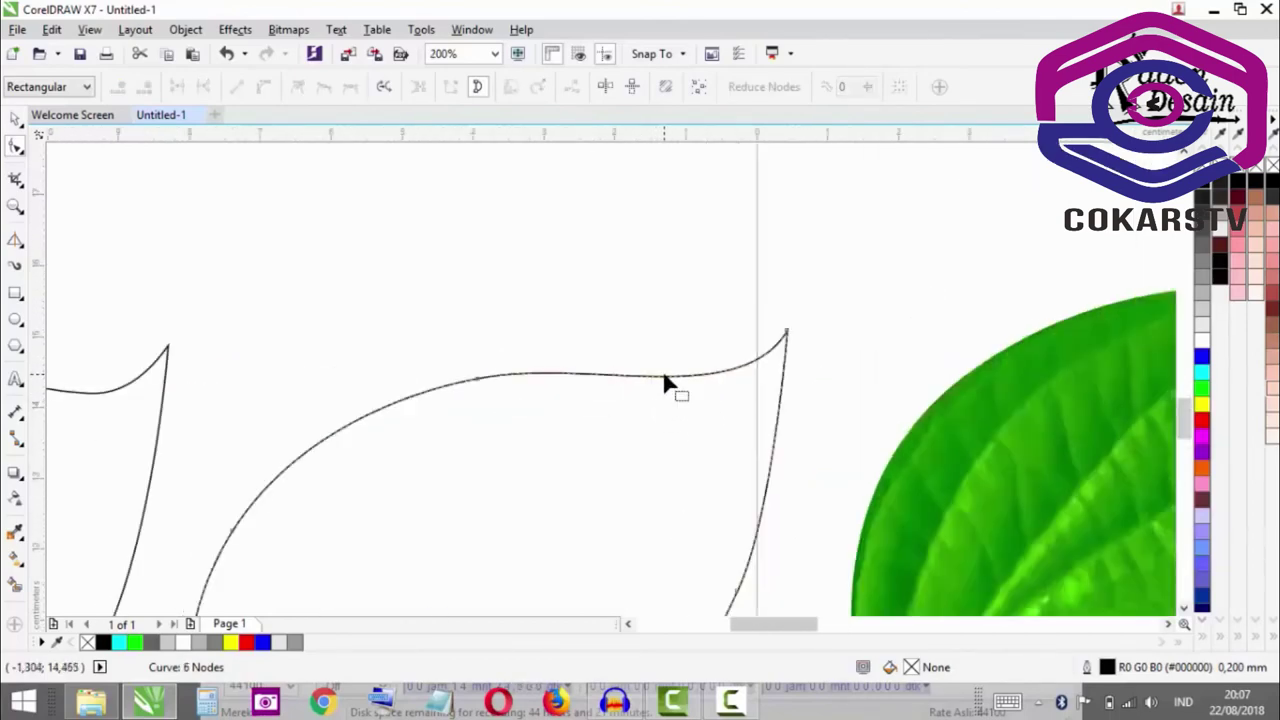
pyautogui.scroll(-1, 664, 382)
pyautogui.scroll(1, 667, 390)
pyautogui.click(667, 388)
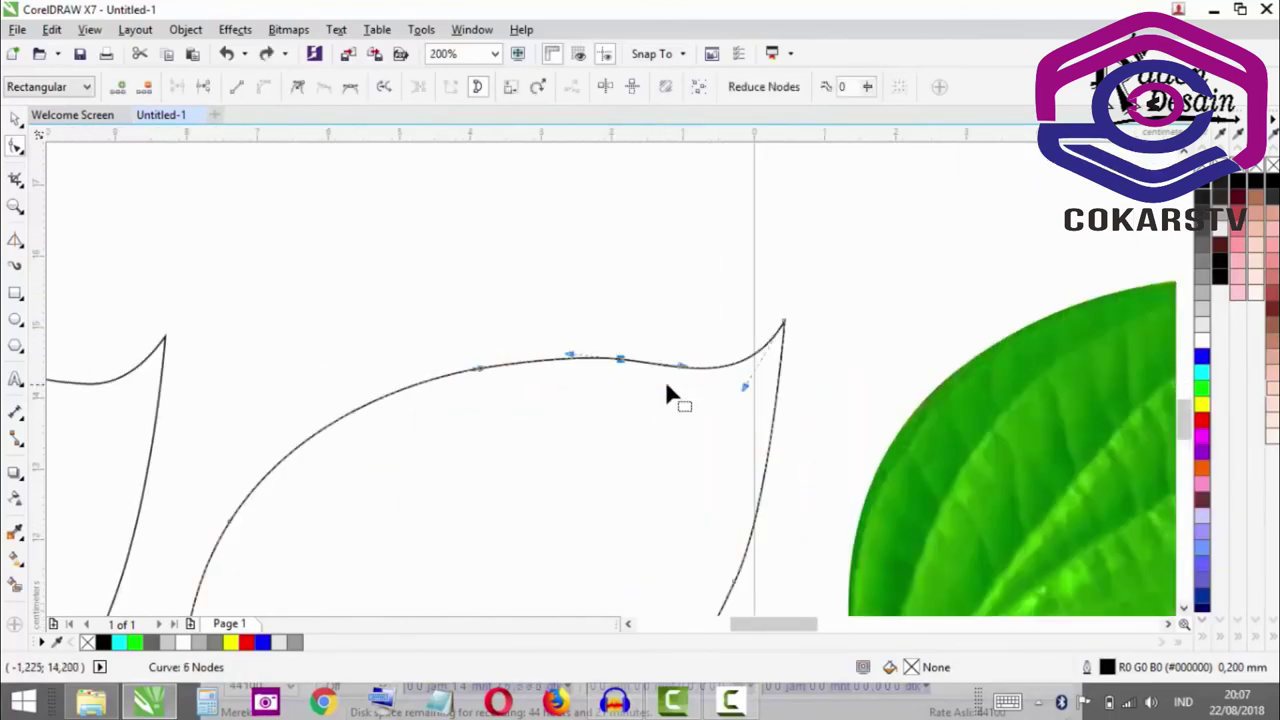
pyautogui.scroll(1, 715, 343)
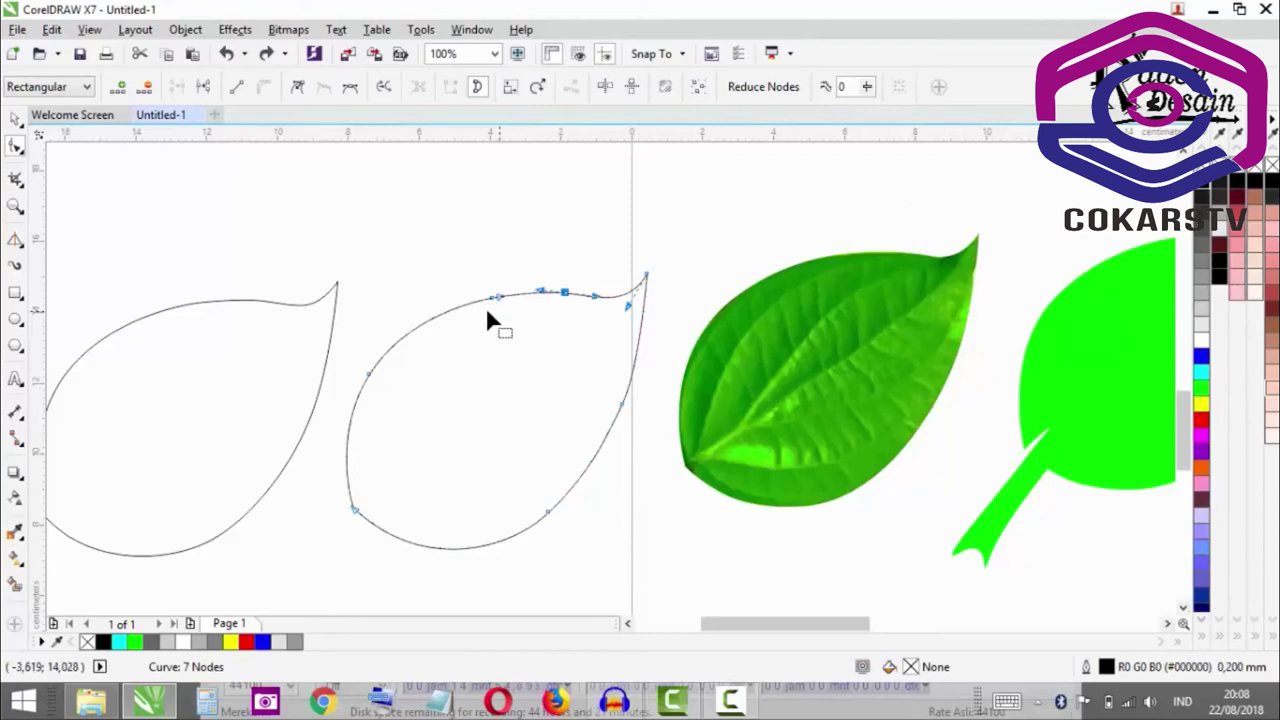
# - Fill all three traced leaf outlines with green (R0 G255 B0) and clear the selection
pyautogui.scroll(-2, 591, 409)
pyautogui.press('space')
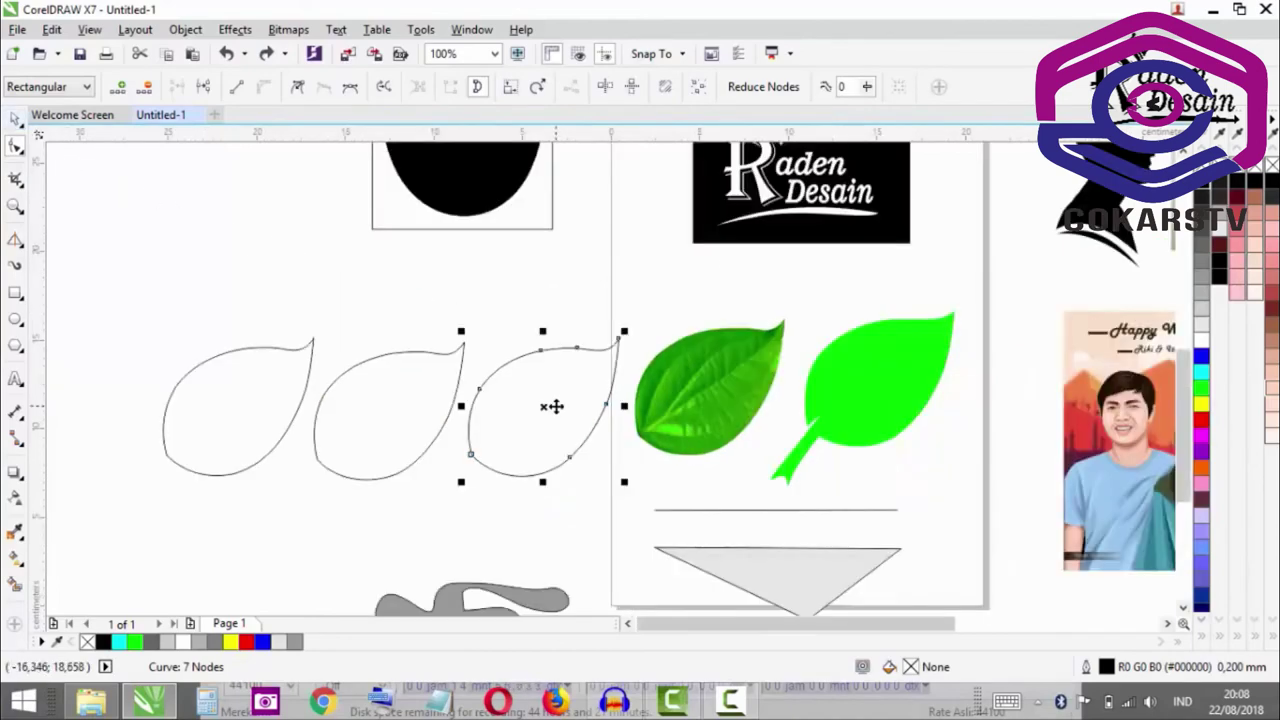
pyautogui.click(551, 406)
pyautogui.click(413, 394)
pyautogui.keyDown('shift'); pyautogui.click(278, 393); pyautogui.keyUp('shift')
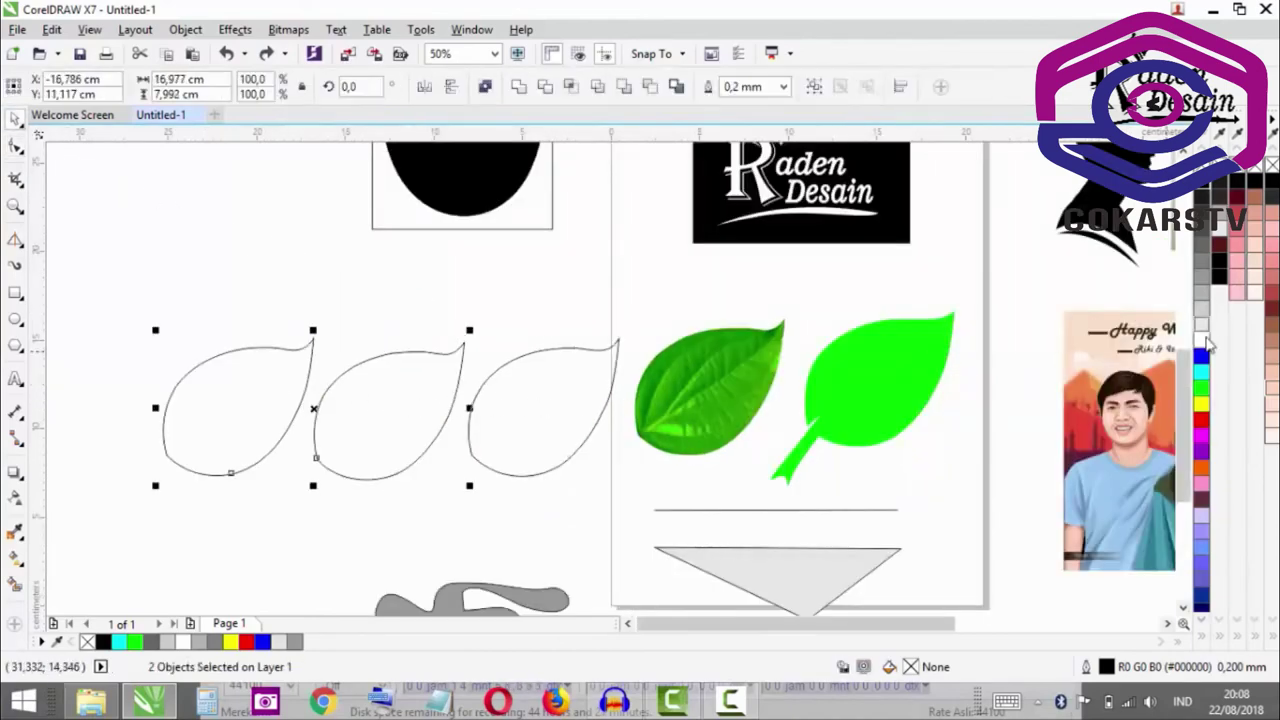
pyautogui.click(1201, 388)
pyautogui.click(580, 380)
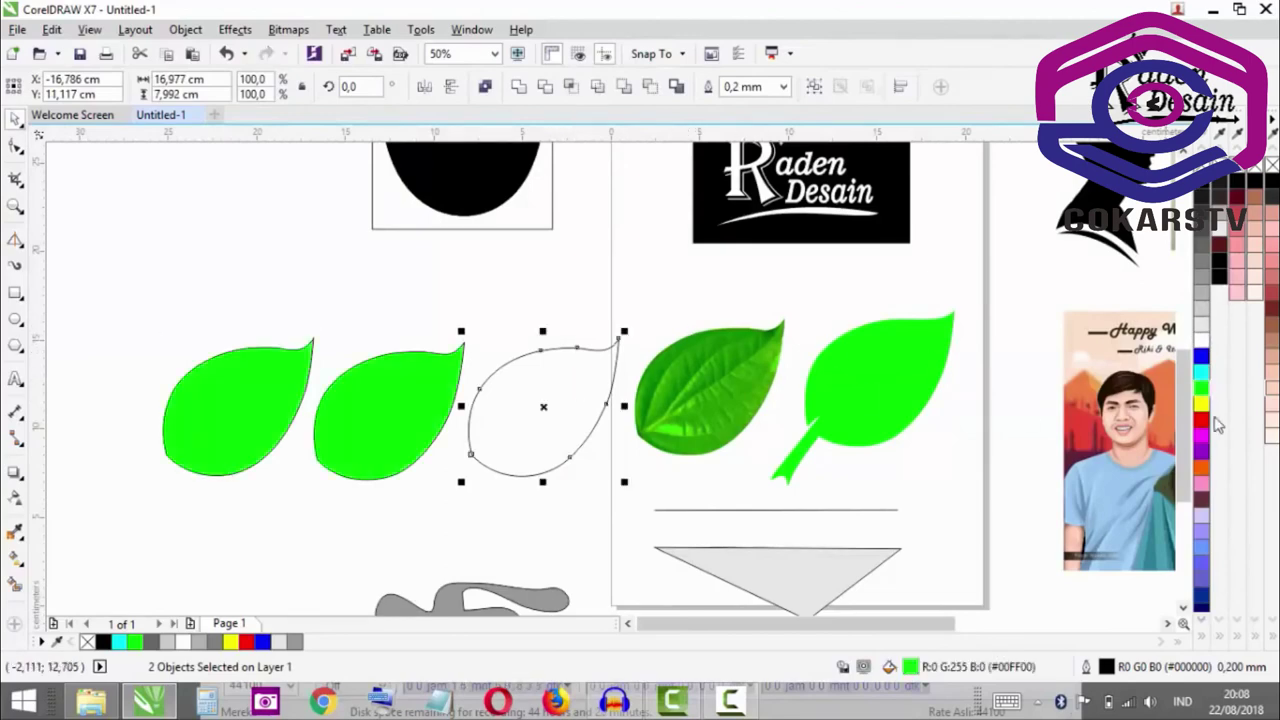
pyautogui.click(1201, 388)
pyautogui.click(594, 352)
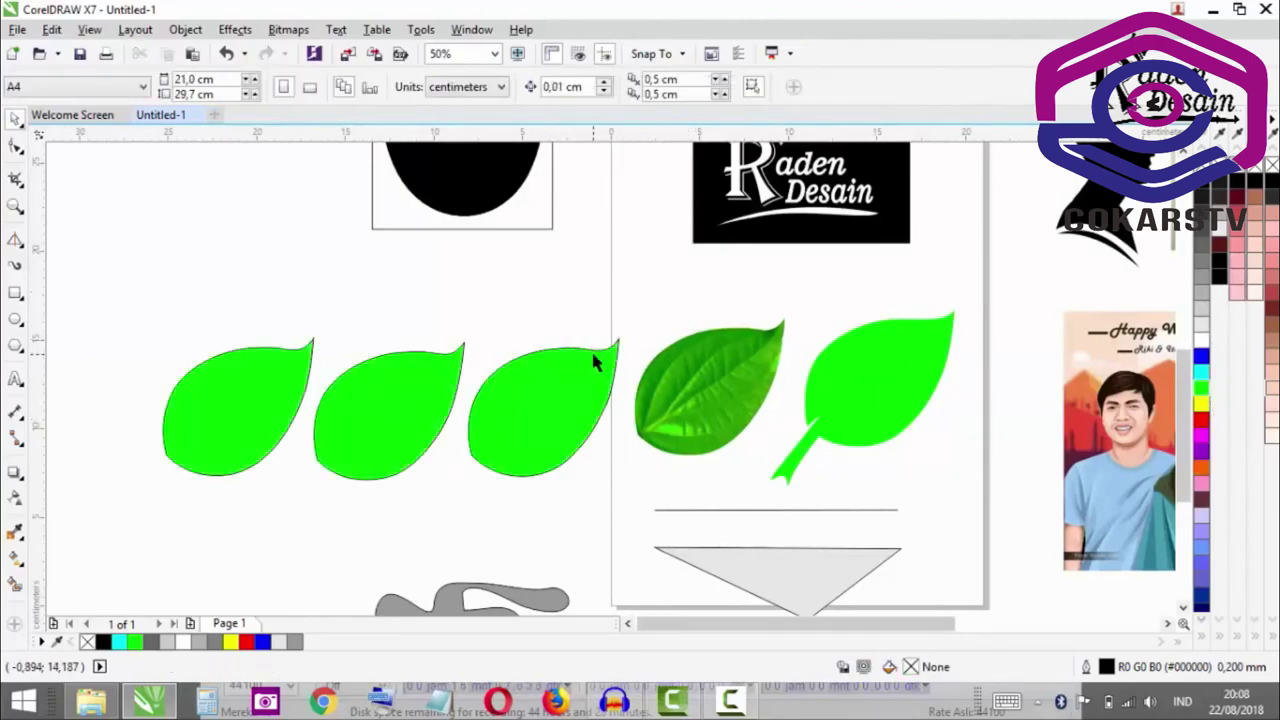
# - Draw the two curved sides and notched end of a stem about 3.2 by 4 cm below the leaf nearest the photo with 3-Point Curve
pyautogui.scroll(2, 572, 408)
pyautogui.scroll(-2, 497, 414)
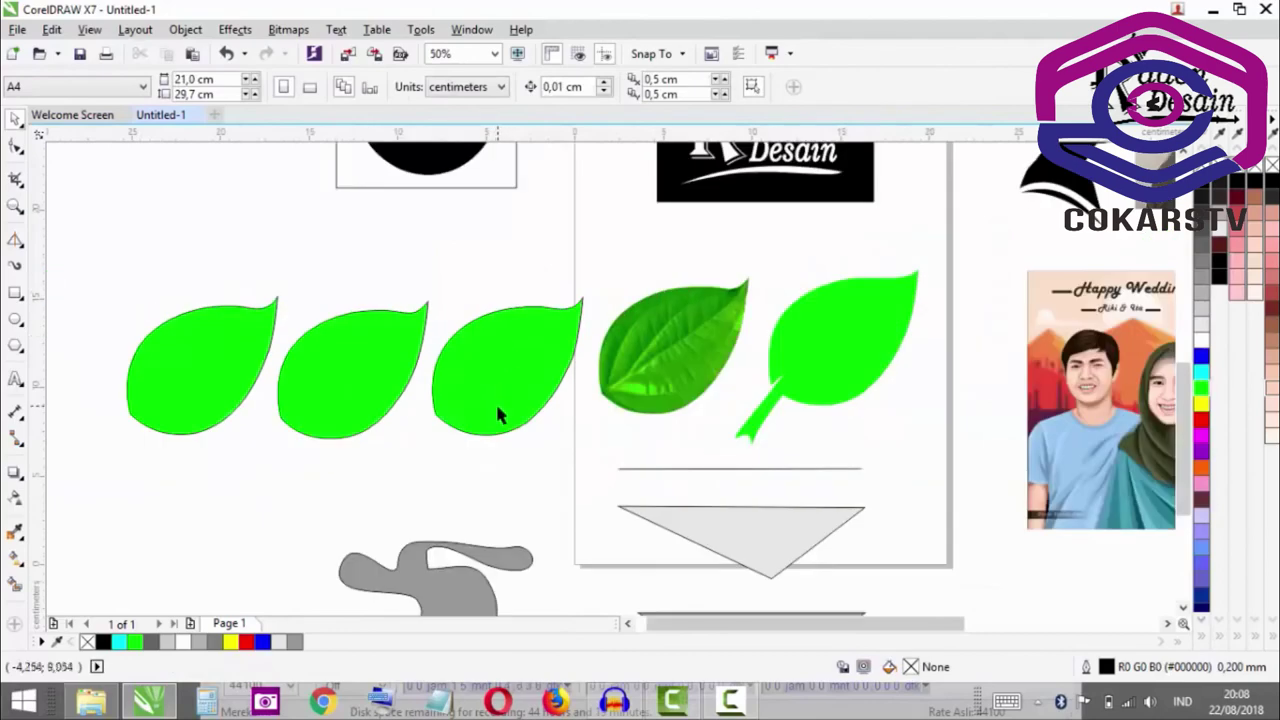
pyautogui.scroll(2, 454, 397)
pyautogui.click(18, 243)
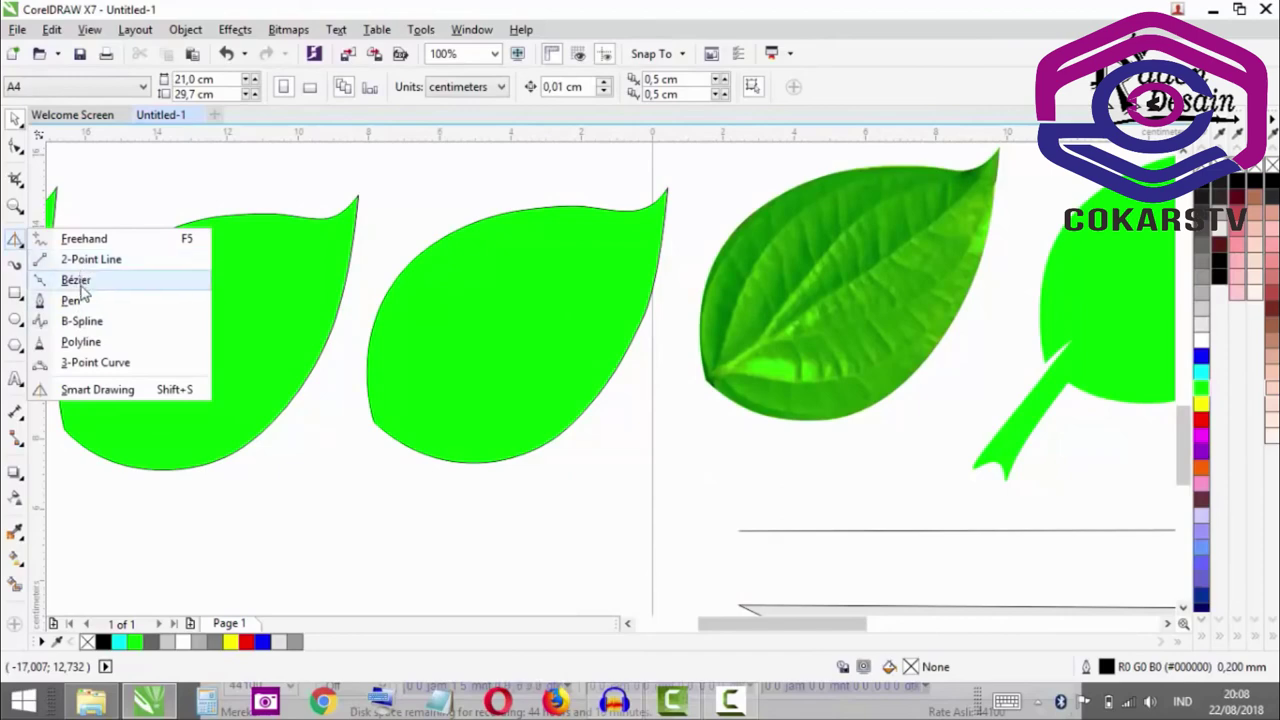
pyautogui.click(98, 364)
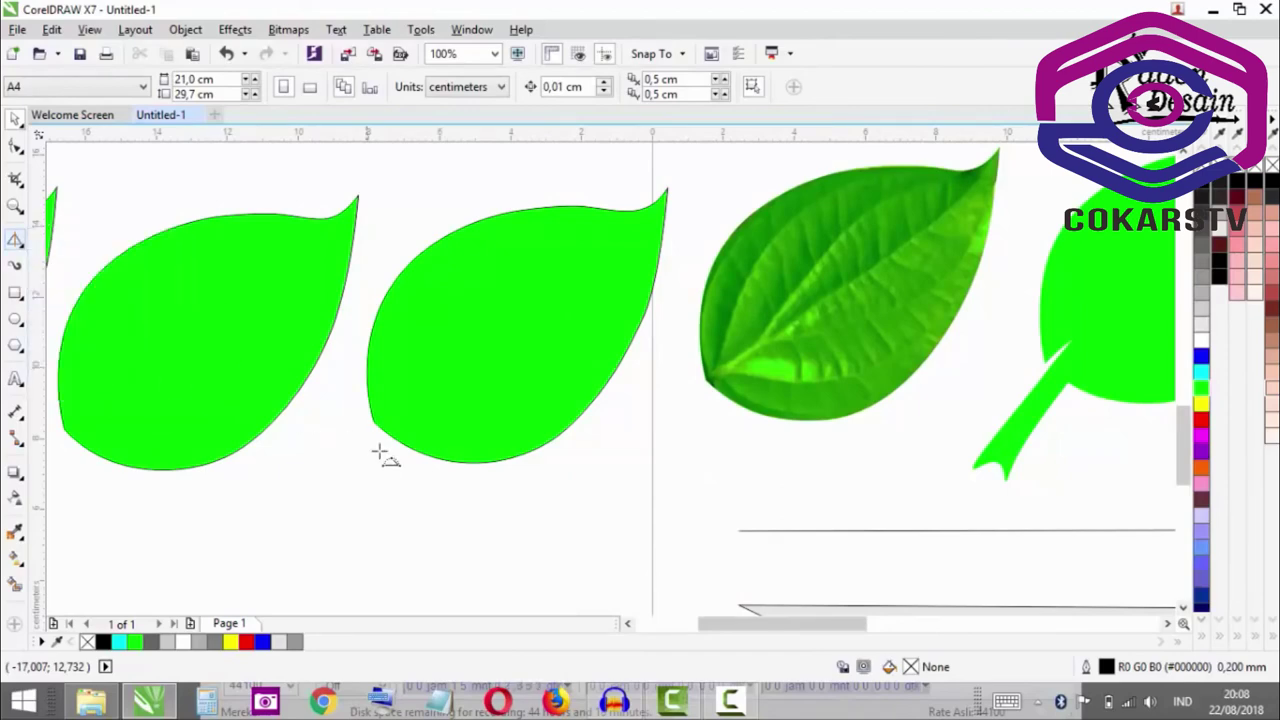
pyautogui.scroll(1, 512, 440)
pyautogui.scroll(-1, 472, 398)
pyautogui.moveTo(468, 391); pyautogui.dragTo(422, 391)
pyautogui.click(424, 436)
pyautogui.hotkey('ctrl', 'z')
pyautogui.click(366, 518)
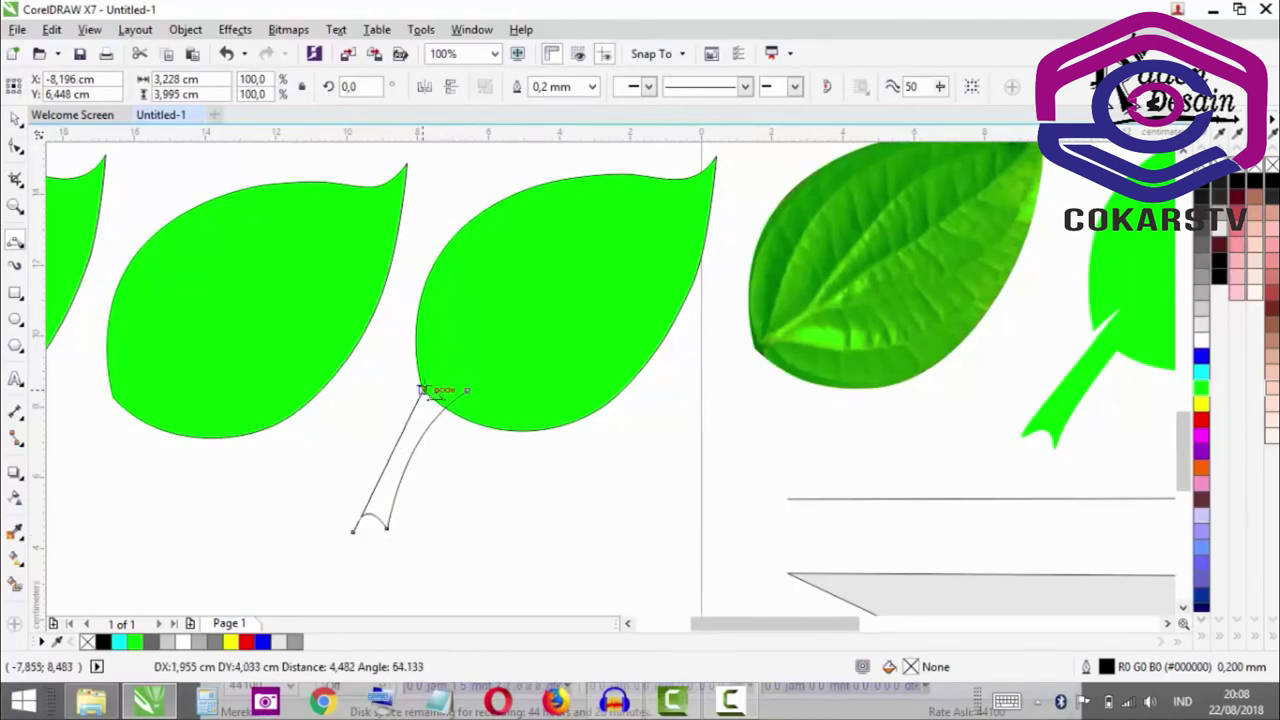
pyautogui.click(372, 462)
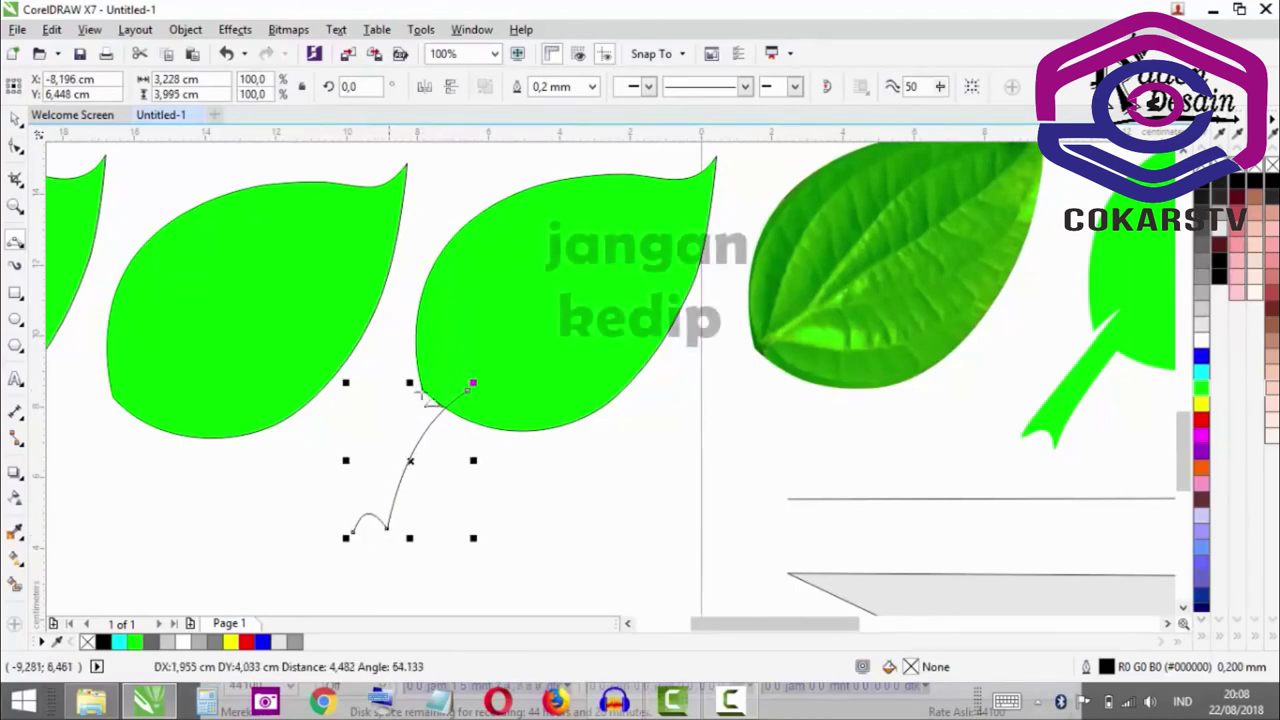
# - Close the stem outline with a 3-Point Curve about 1.3 cm across, arching inside the leaf
pyautogui.scroll(2, 430, 392)
pyautogui.moveTo(413, 405); pyautogui.dragTo(506, 409)
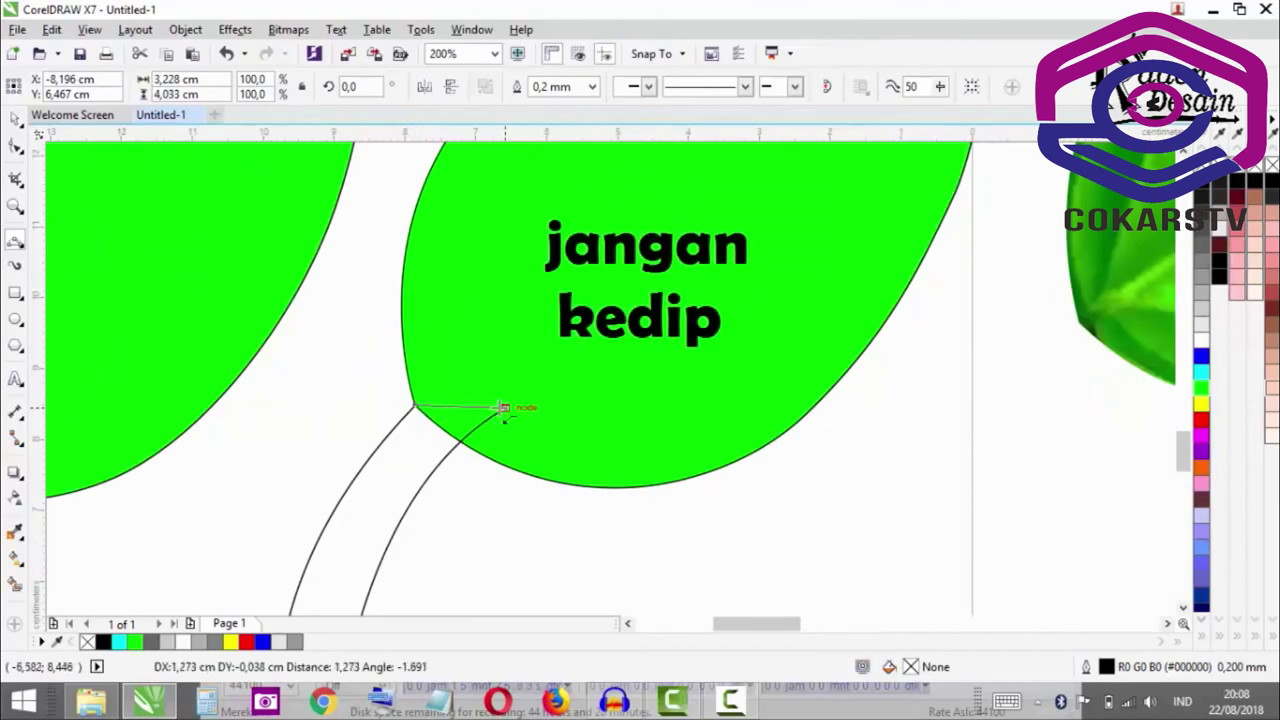
pyautogui.click(509, 360)
# - Weld the stem to its green leaf as one shape and clear the selection
pyautogui.press('space')
pyautogui.keyDown('shift'); pyautogui.click(495, 283); pyautogui.keyUp('shift')
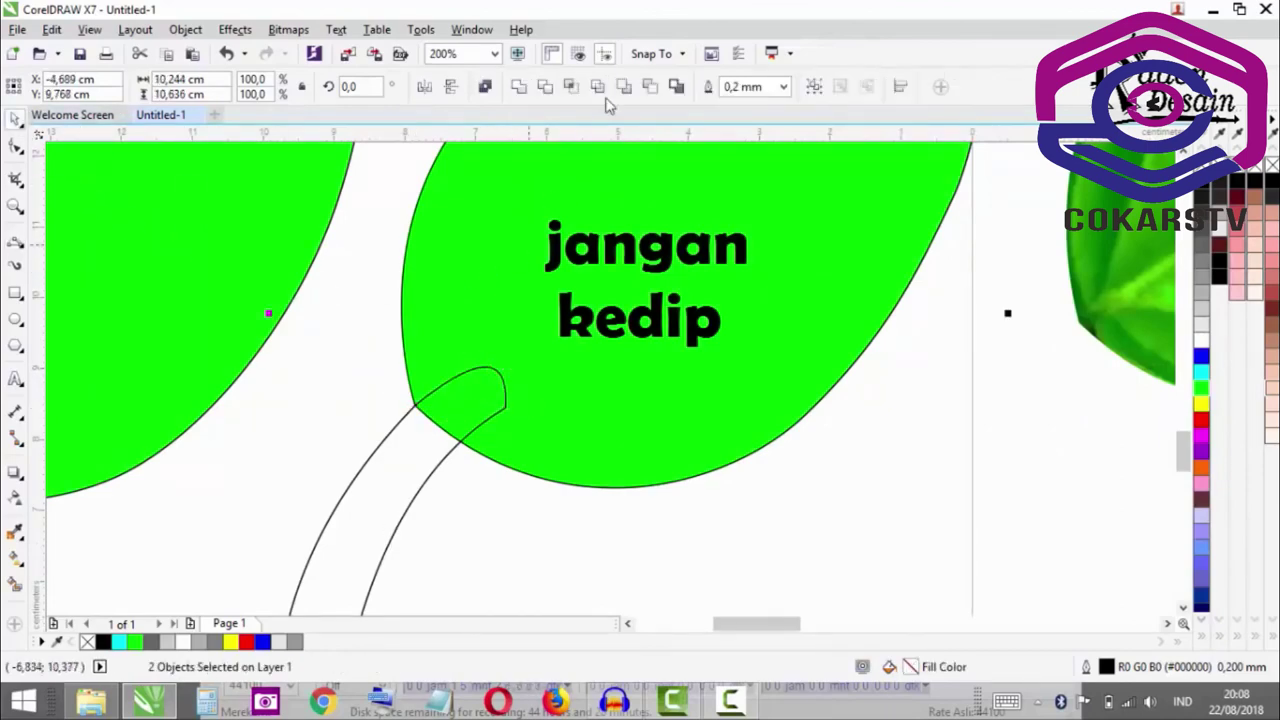
pyautogui.click(519, 87)
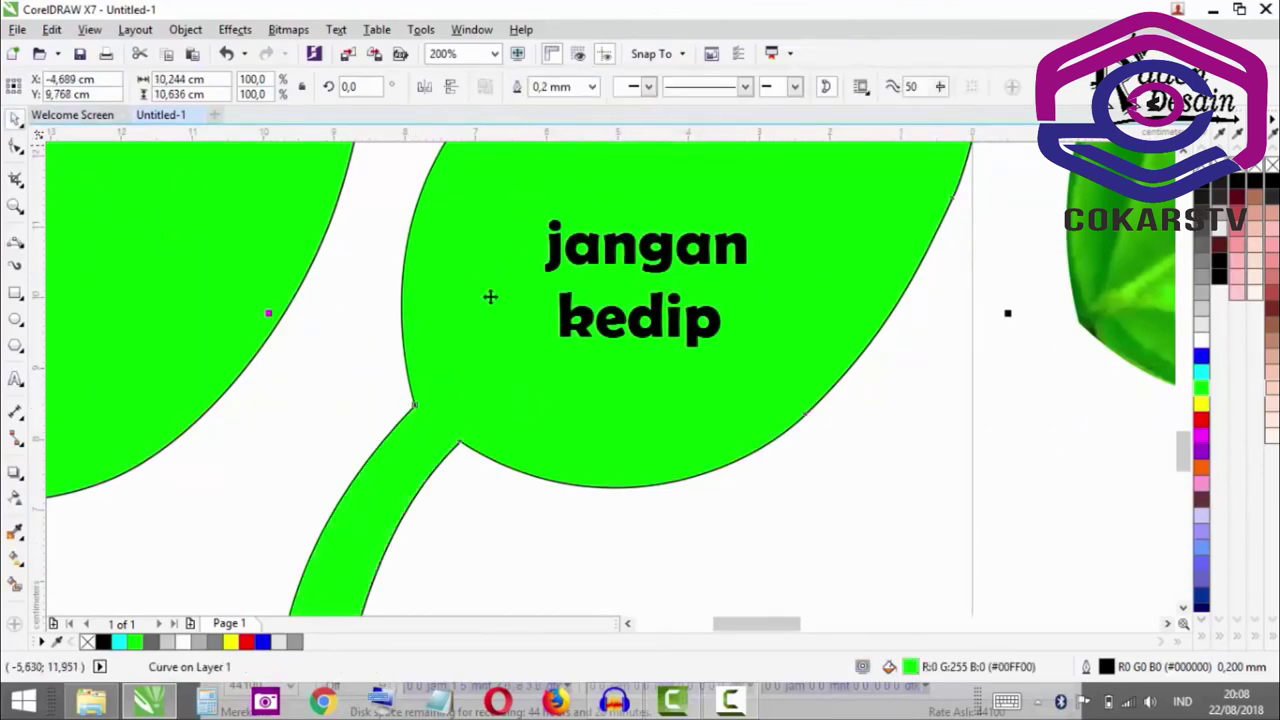
pyautogui.press('Escape')
# - Draw a closed sliver about 1.7 by 1.5 cm across the upper junction of stem and leaf with 3-Point Curve
pyautogui.click(15, 242)
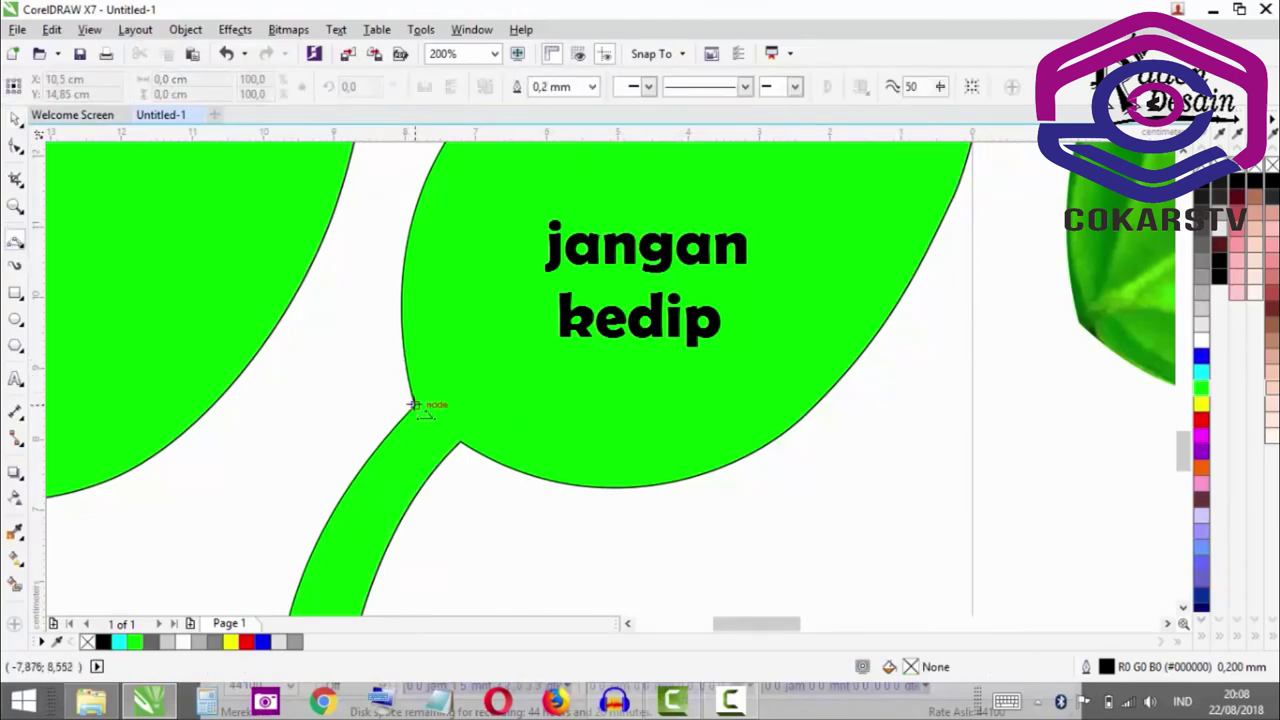
pyautogui.moveTo(414, 404); pyautogui.dragTo(488, 331)
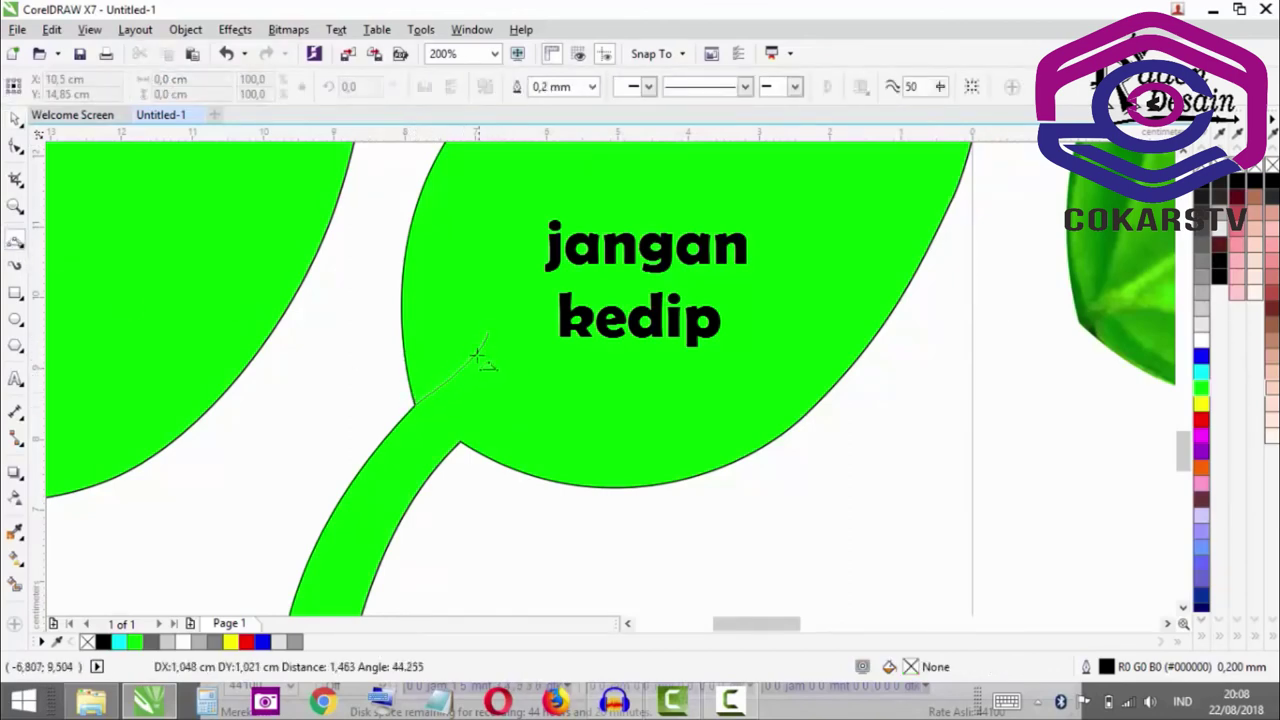
pyautogui.click(462, 358)
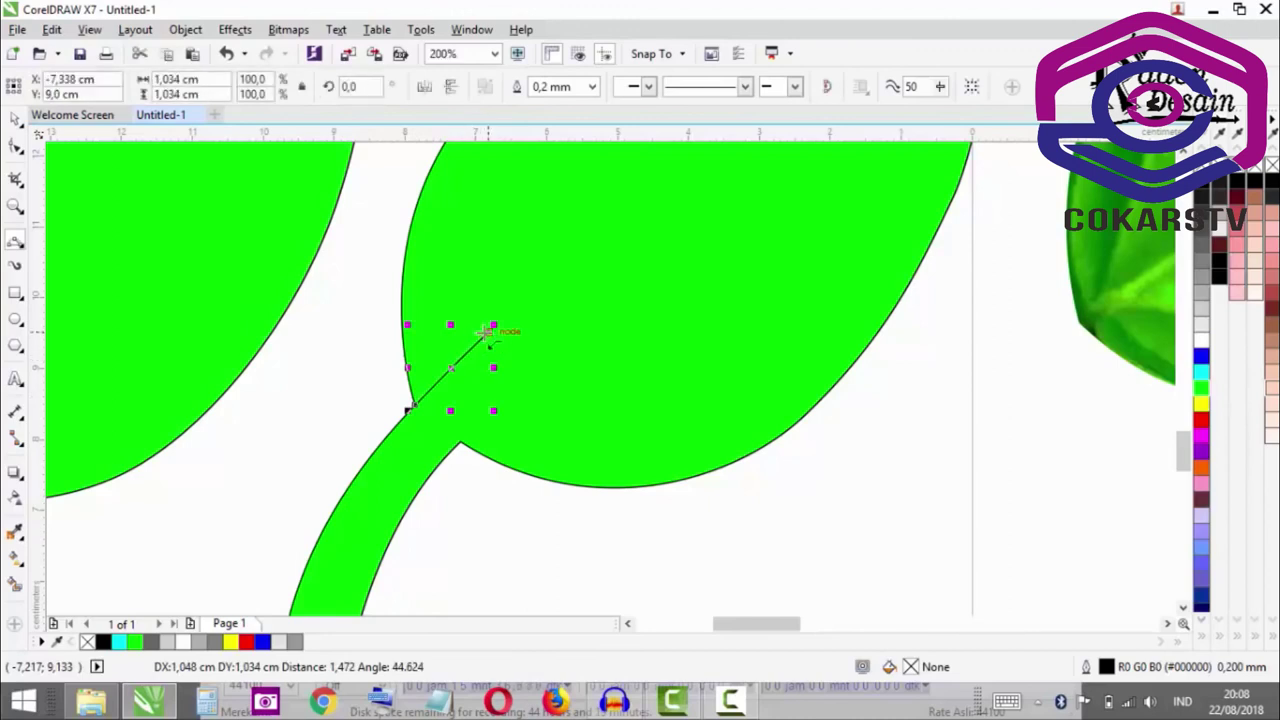
pyautogui.moveTo(488, 331); pyautogui.dragTo(422, 398)
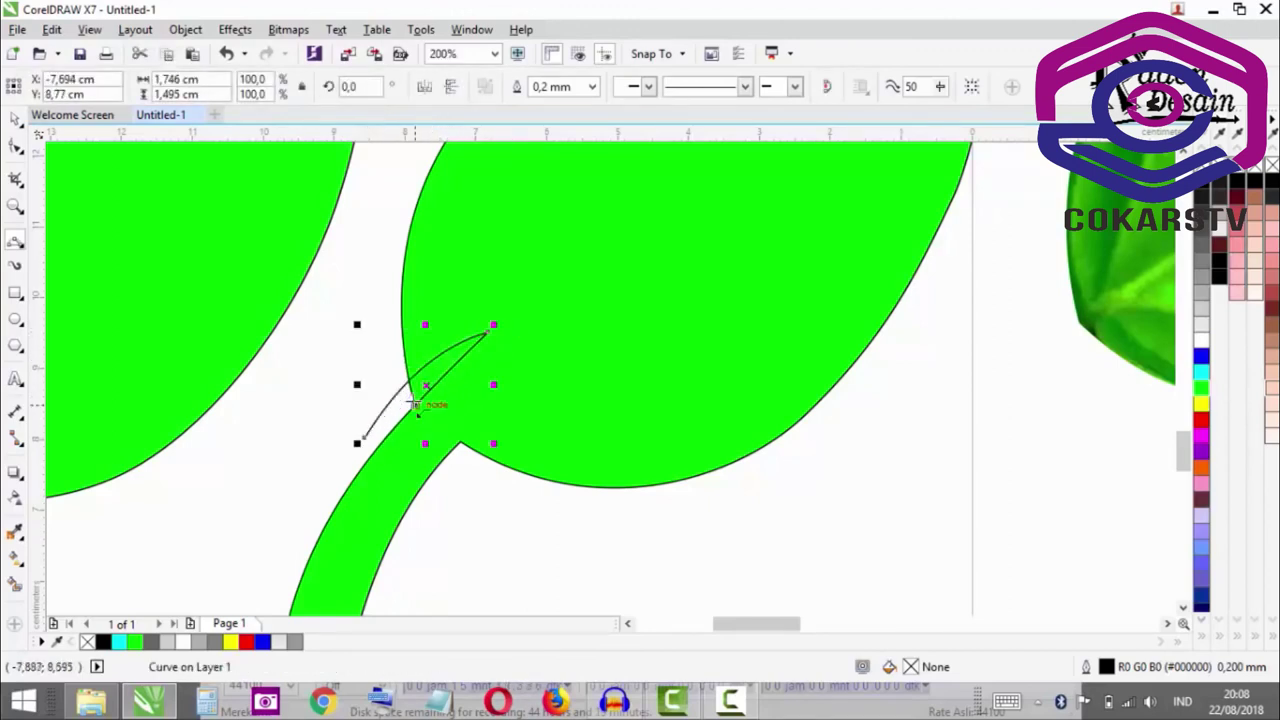
pyautogui.click(365, 437)
# - Trim the stemmed leaf with the sliver shape and delete the sliver, leaving a notch above the stem
pyautogui.press('space')
pyautogui.keyDown('shift'); pyautogui.click(615, 262); pyautogui.keyUp('shift')
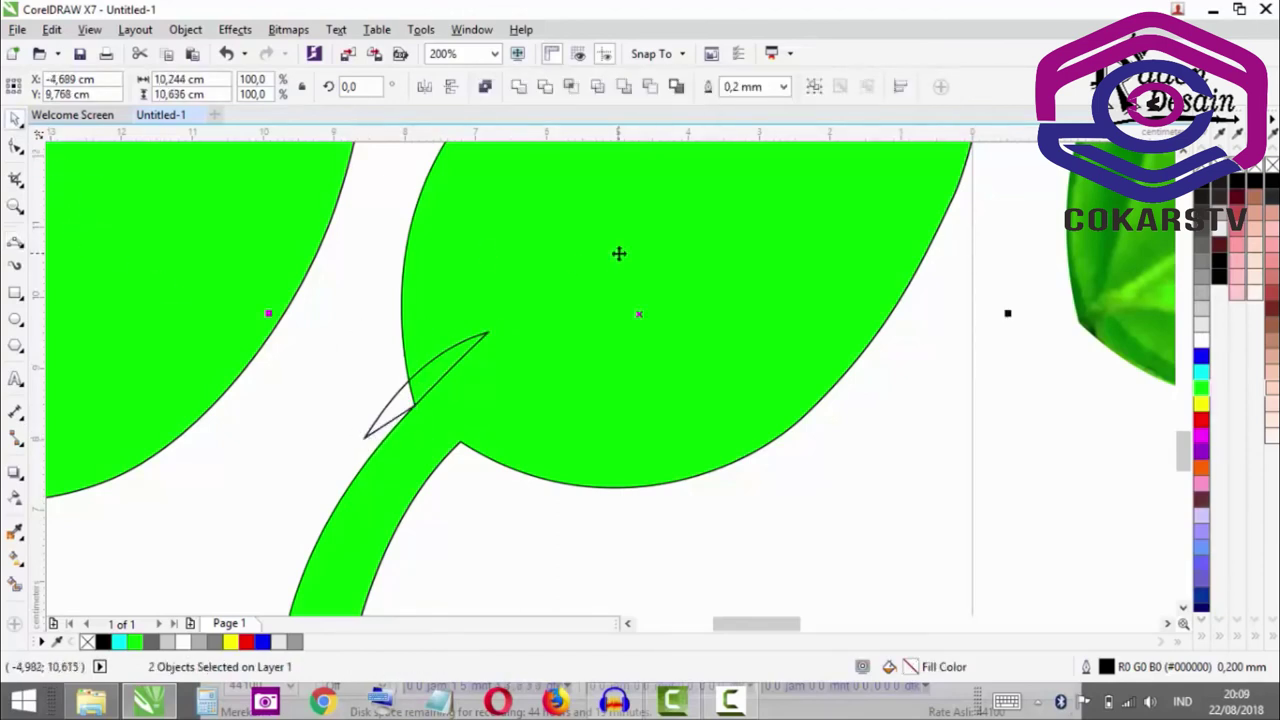
pyautogui.click(545, 88)
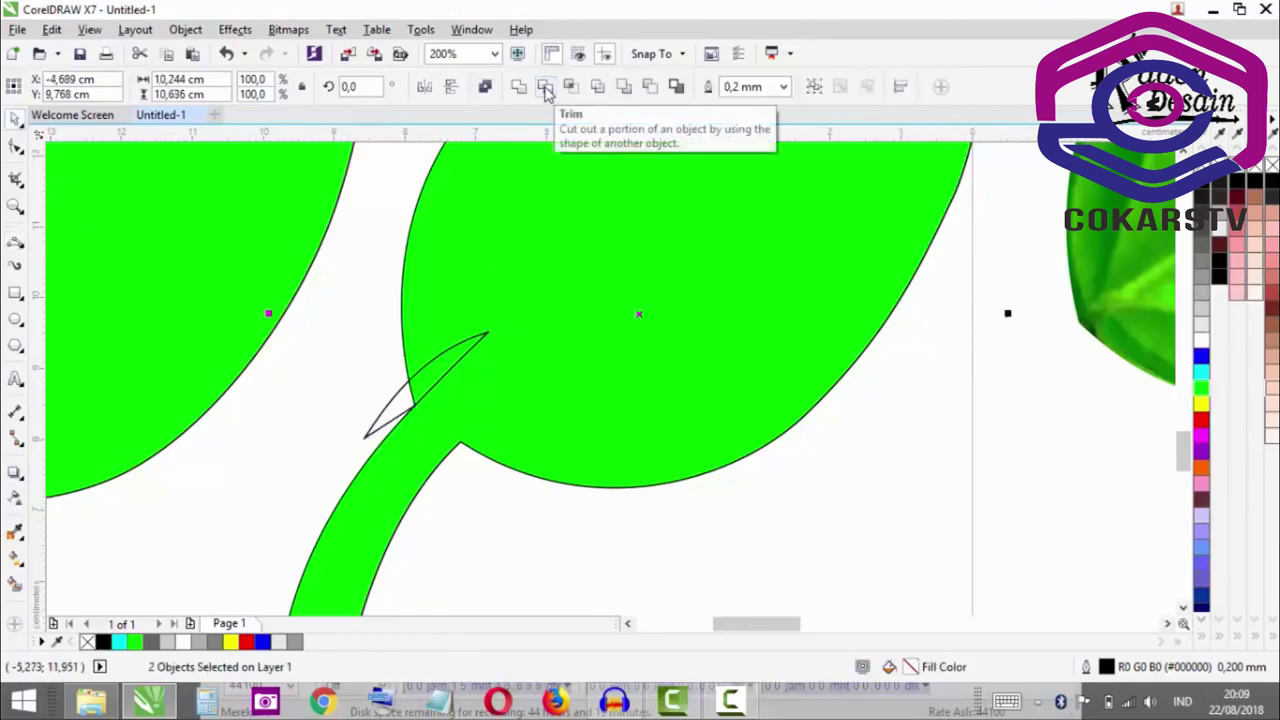
pyautogui.click(380, 425)
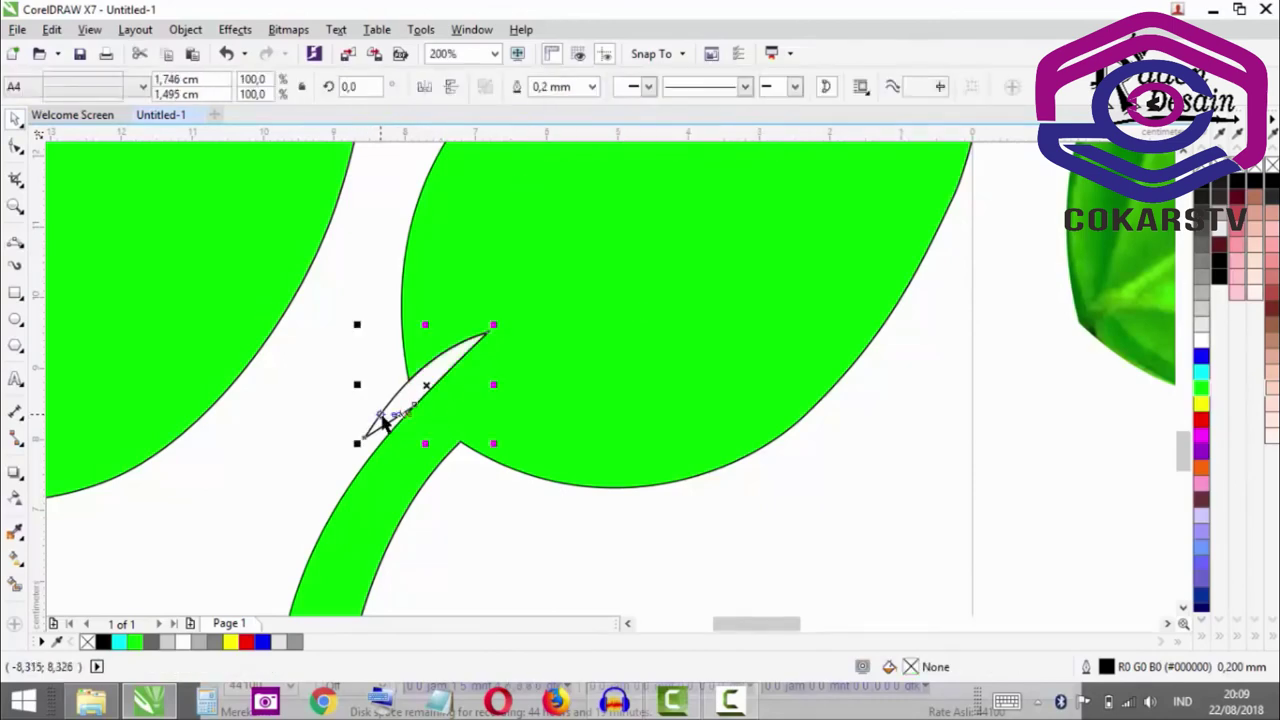
pyautogui.press('Delete')
# - Remove the outline from the green leaf with the stem and clear the selection
pyautogui.scroll(-2, 509, 403)
pyautogui.scroll(1, 545, 405)
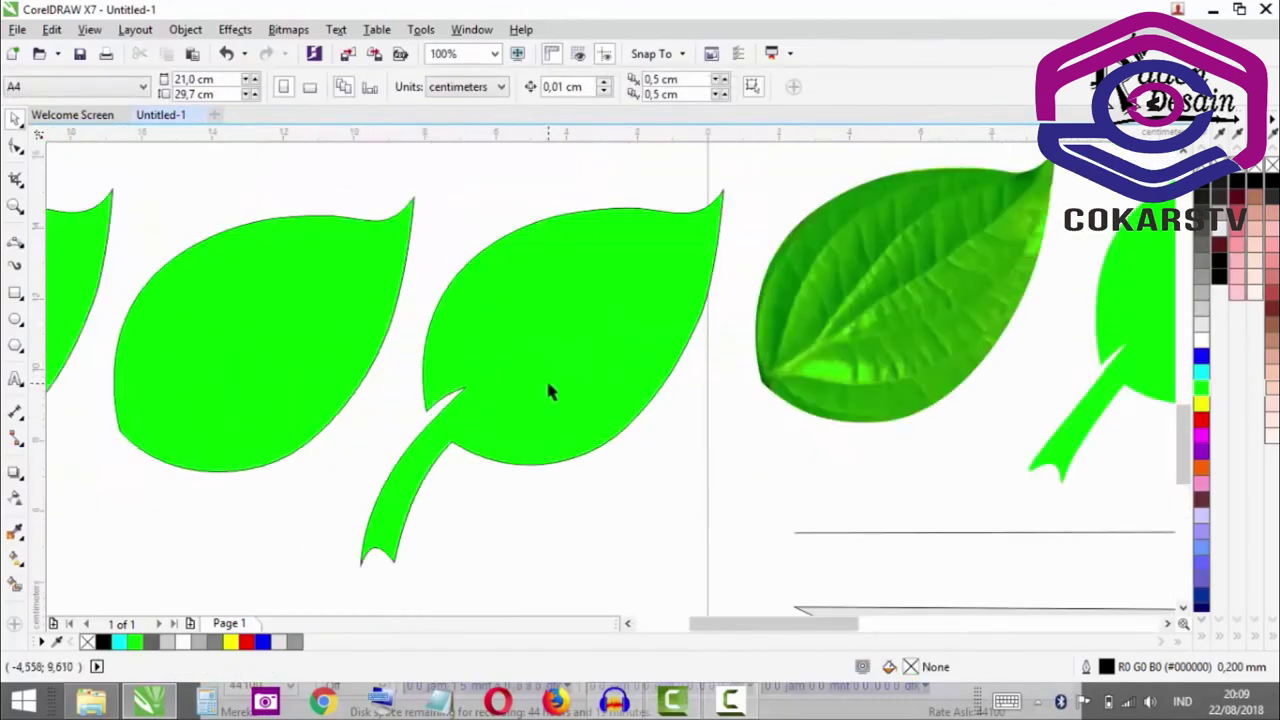
pyautogui.click(548, 390)
pyautogui.rightClick(87, 641)
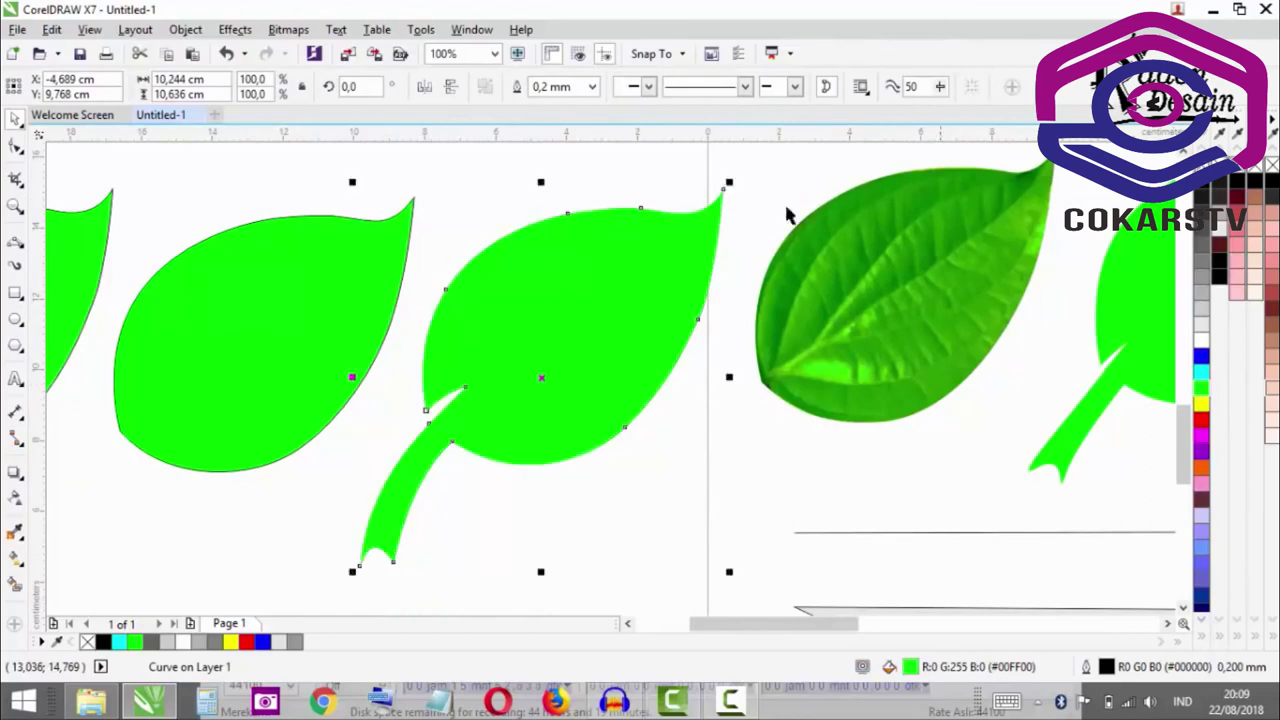
pyautogui.press('Escape')
pyautogui.scroll(-3, 534, 420)
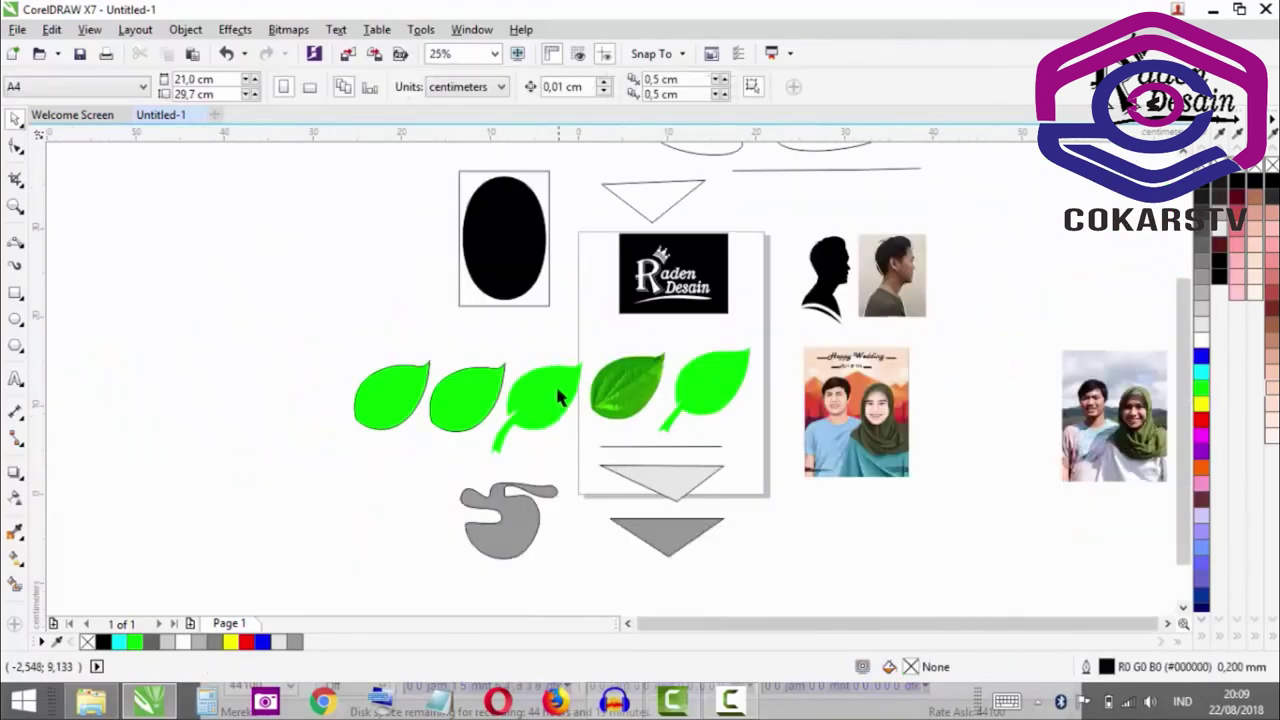
pyautogui.scroll(1, 550, 420)
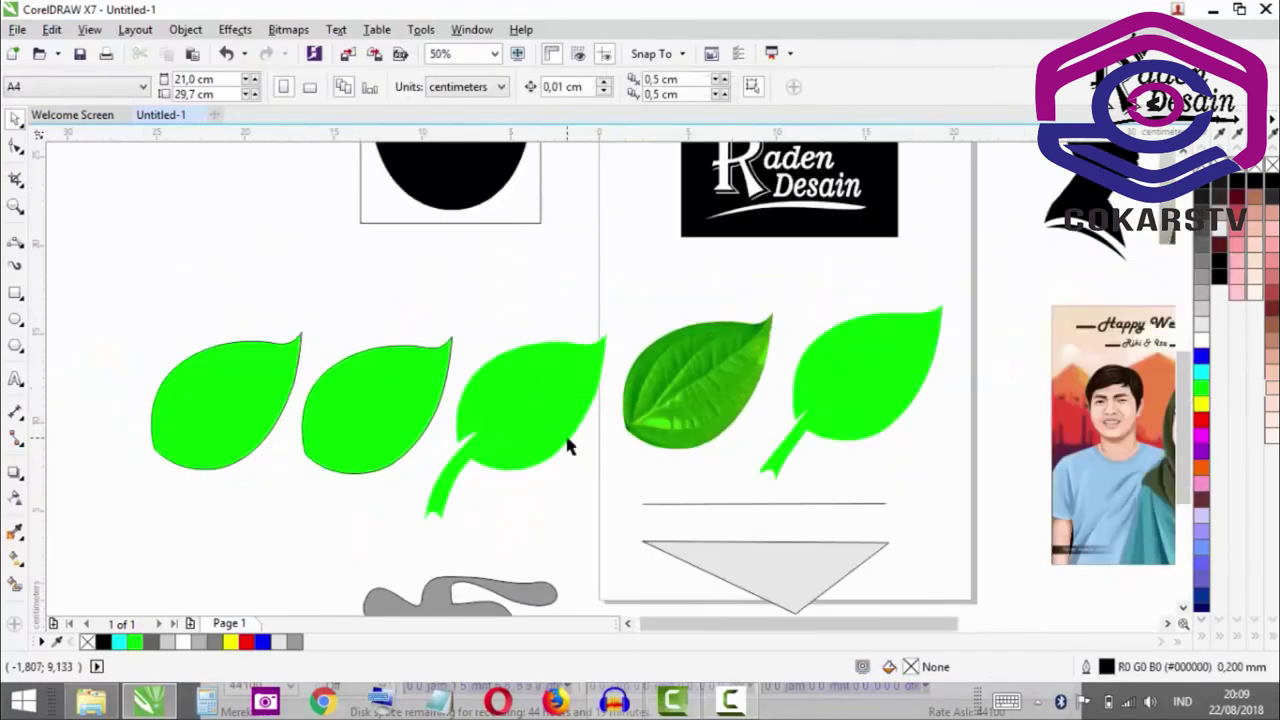
pyautogui.scroll(1, 507, 438)
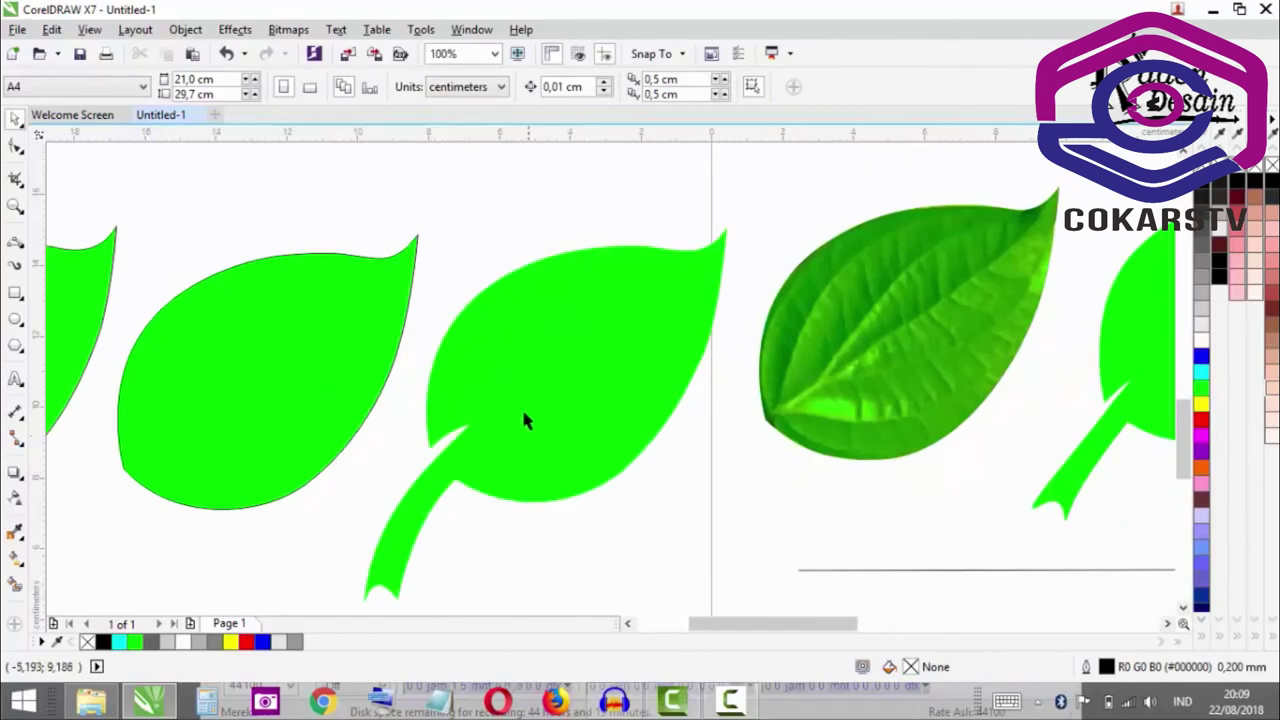
pyautogui.click(537, 348)
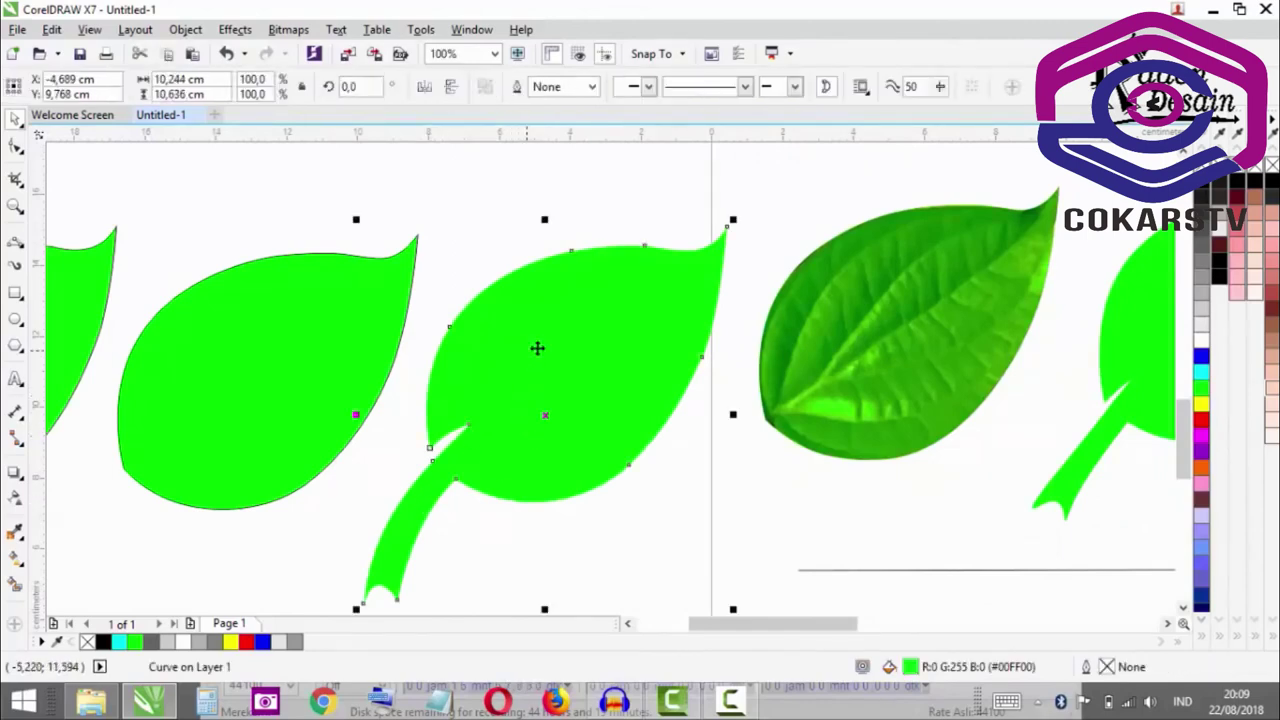
pyautogui.click(568, 220)
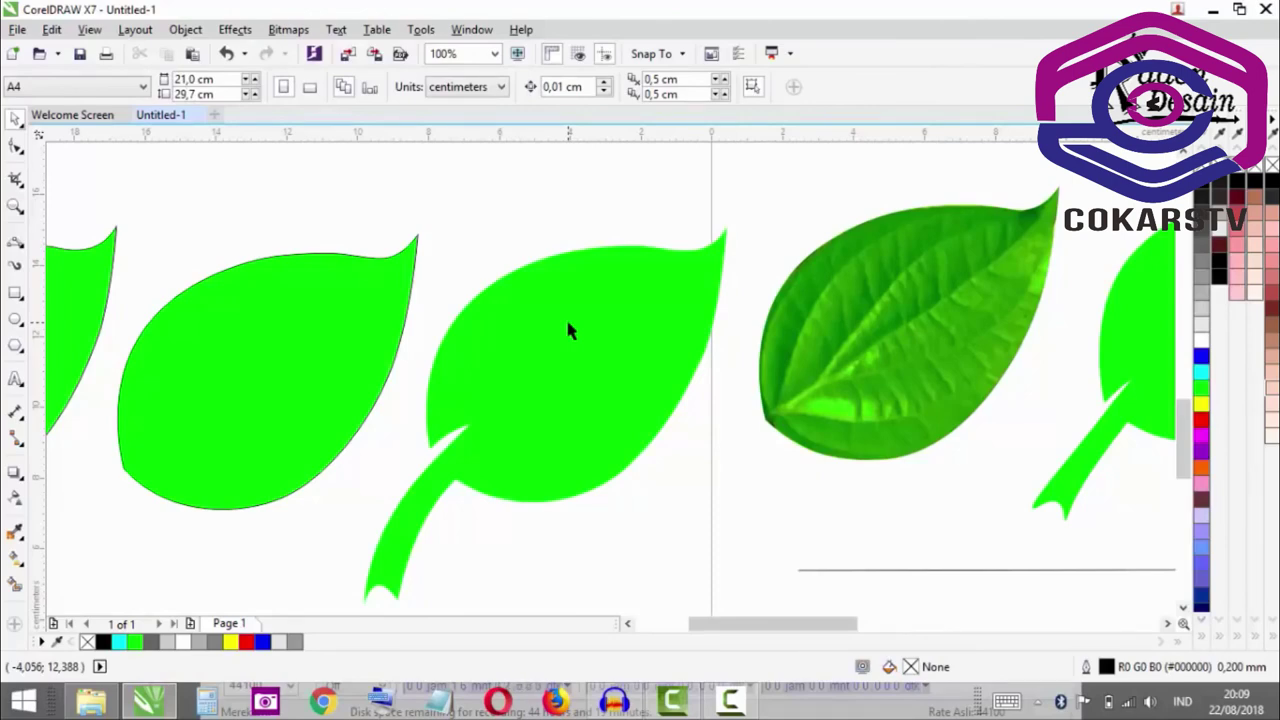
pyautogui.click(562, 322)
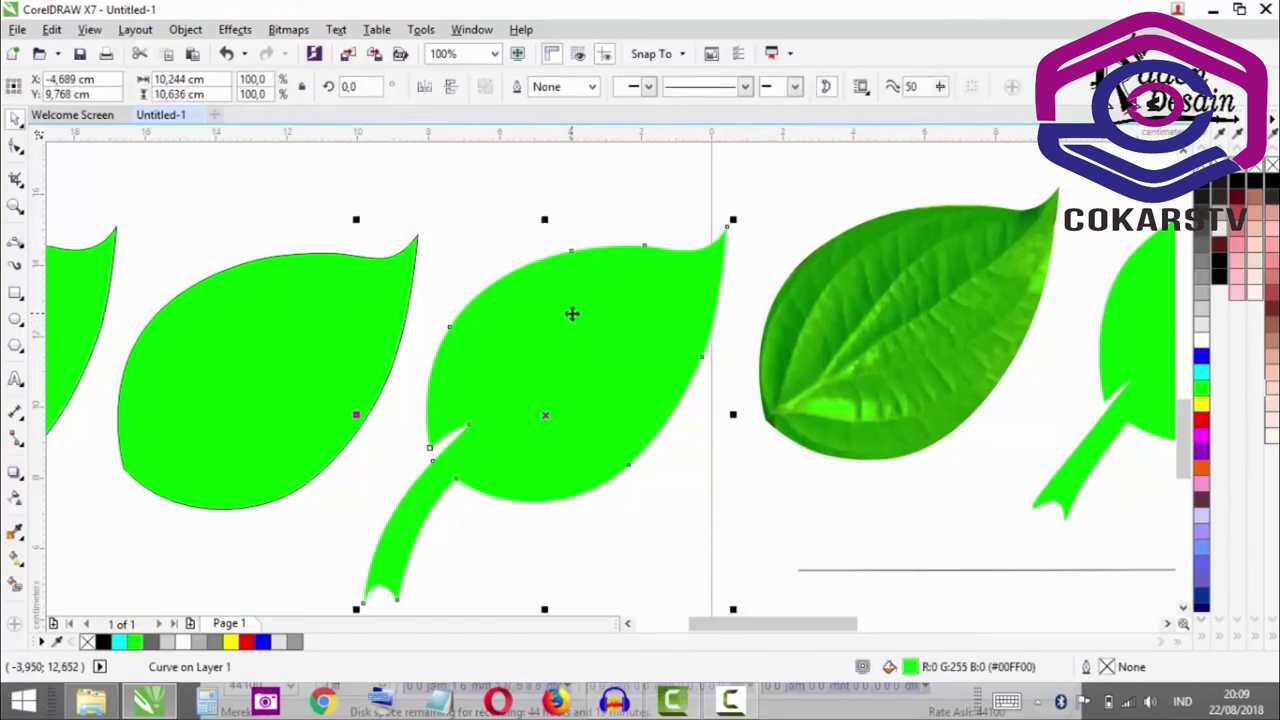
pyautogui.click(596, 206)
# - Select the outlined green leaf without a stem together with the stemmed leaf beside it
pyautogui.click(265, 389)
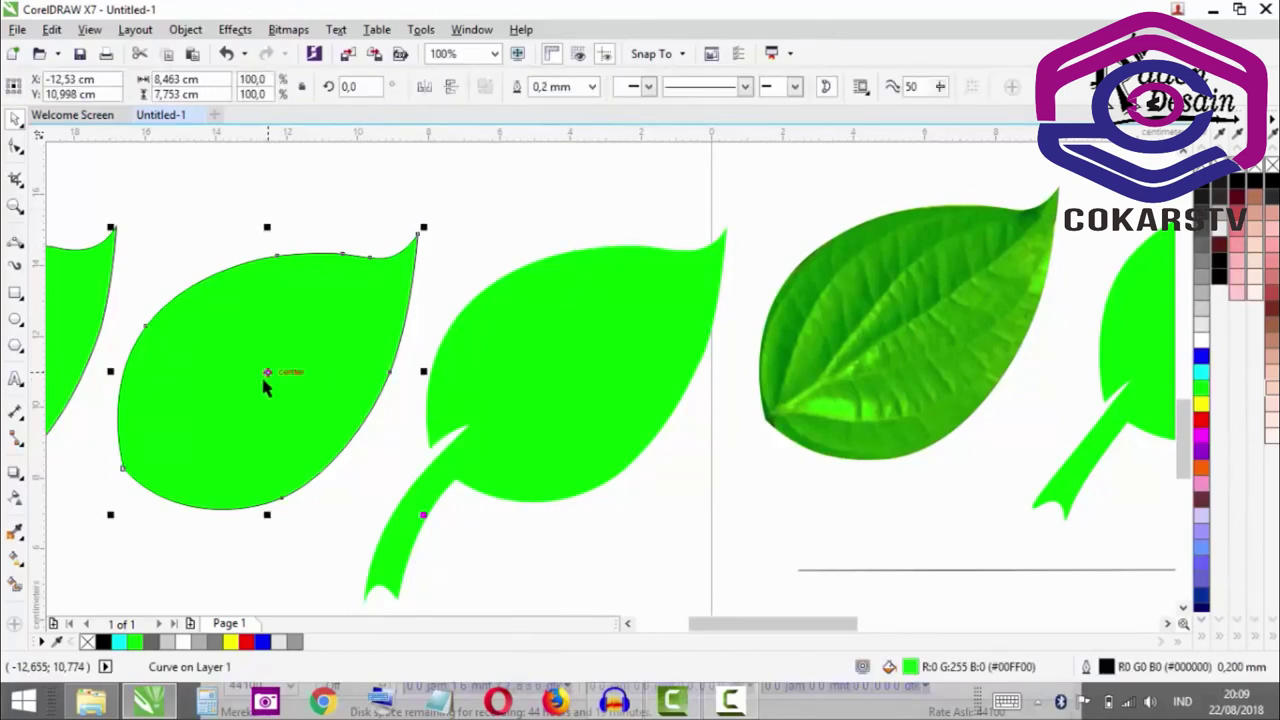
pyautogui.keyDown('shift'); pyautogui.click(520, 360); pyautogui.keyUp('shift')
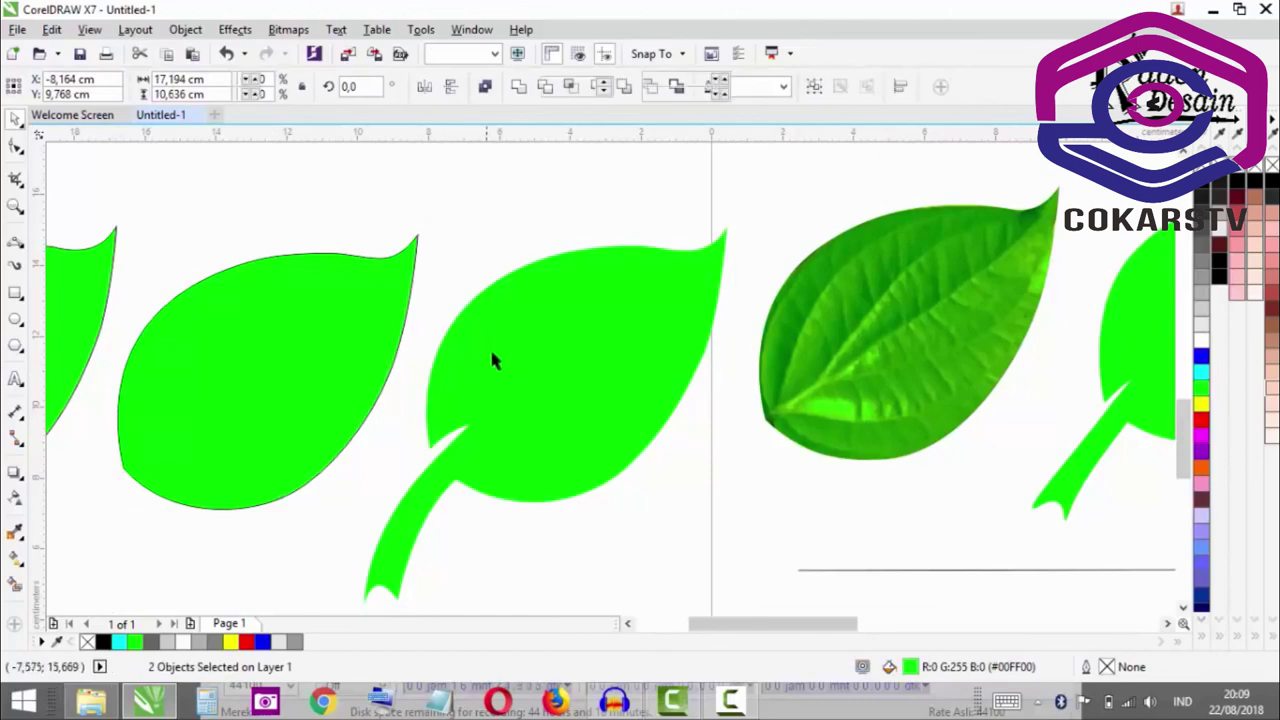
pyautogui.scroll(-3, 489, 360)
pyautogui.scroll(3, 380, 365)
pyautogui.click(382, 366)
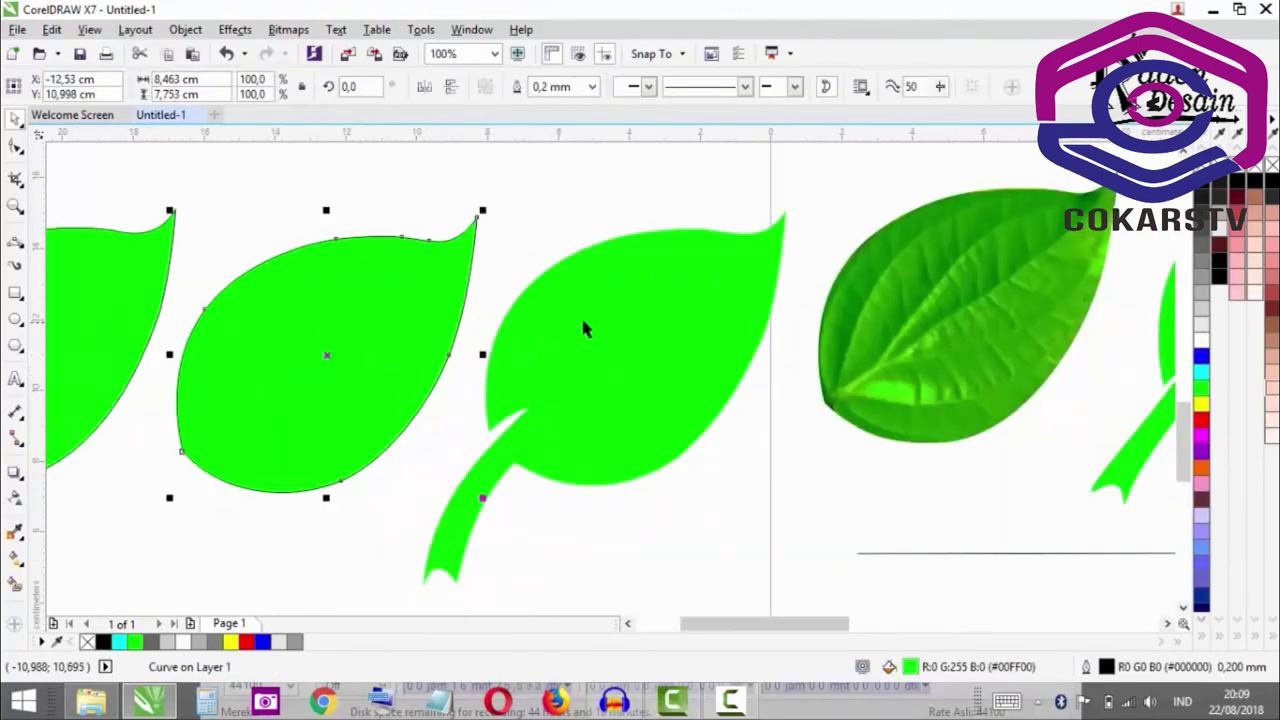
pyautogui.press('shift')
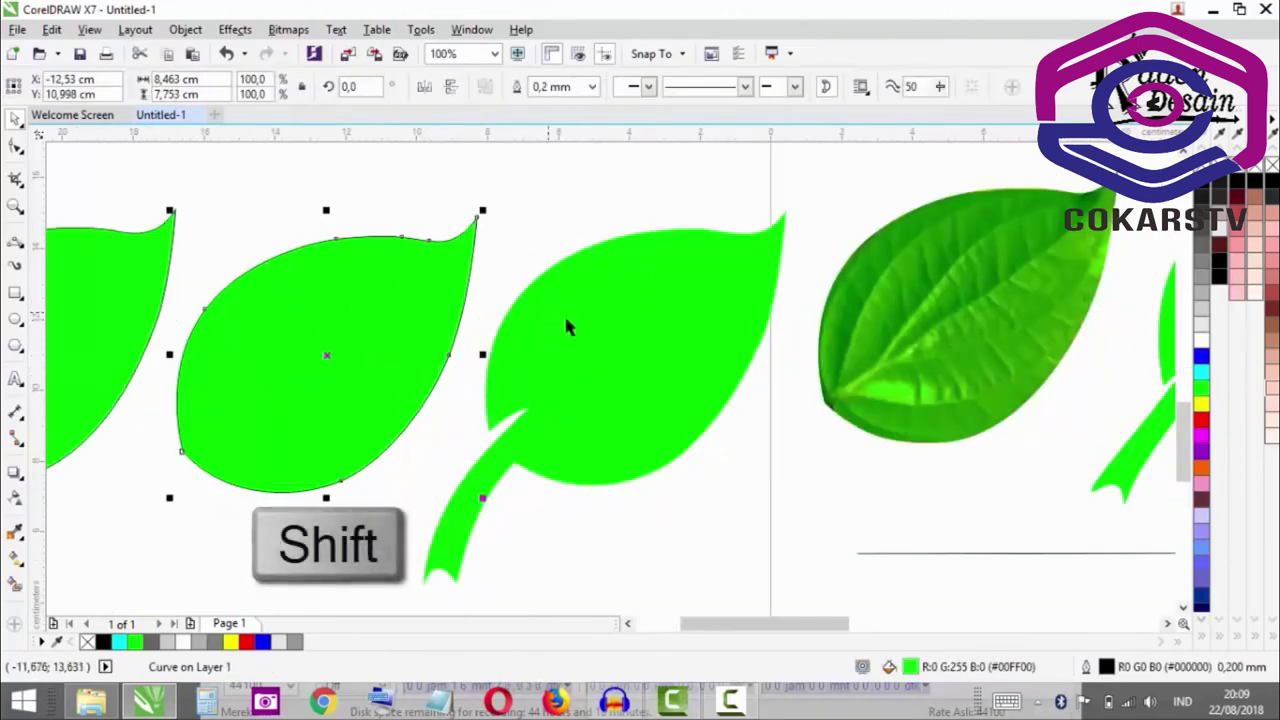
pyautogui.keyDown('shift'); pyautogui.click(626, 334); pyautogui.keyUp('shift')
pyautogui.scroll(-2, 603, 377)
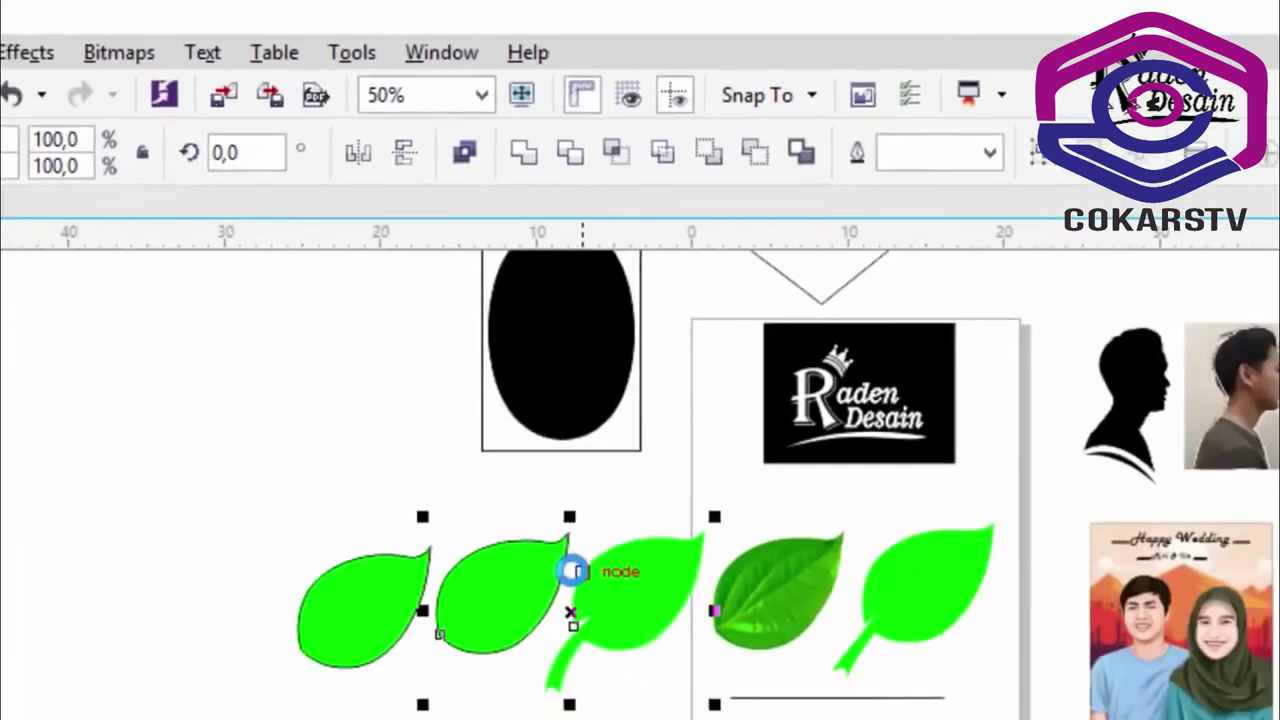
pyautogui.scroll(-2, 595, 700)
pyautogui.scroll(2, 590, 603)
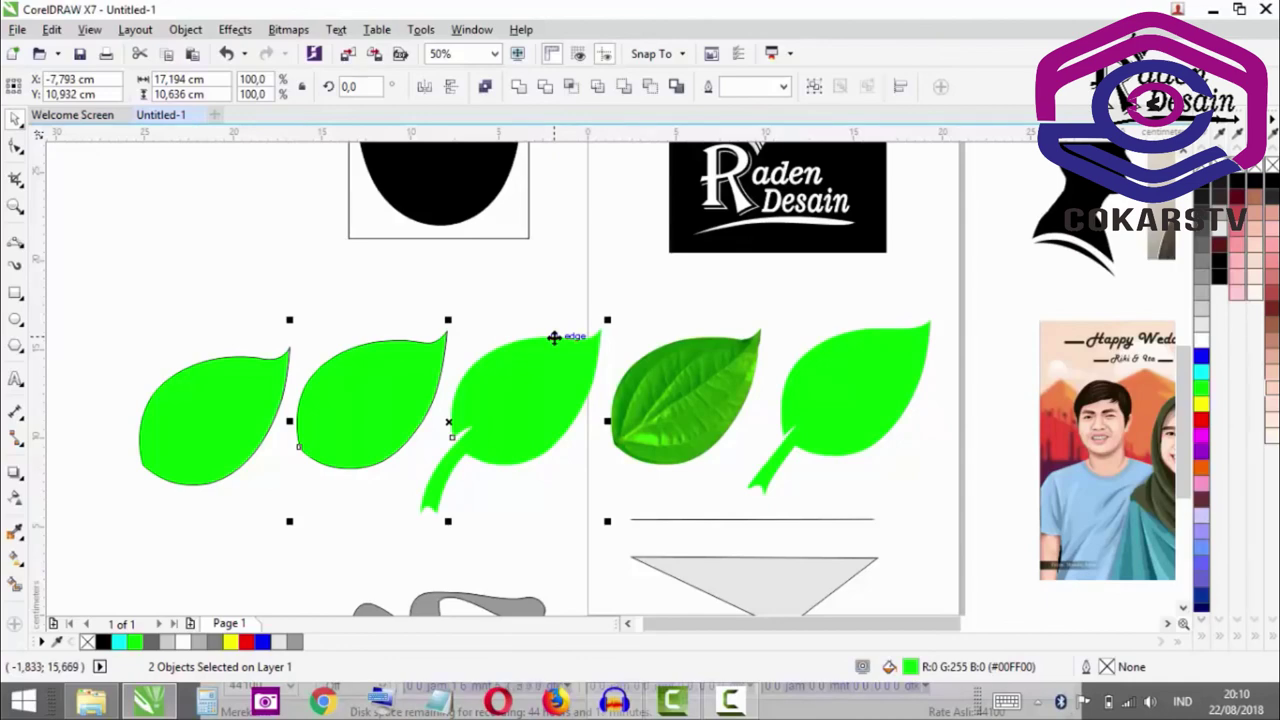
pyautogui.scroll(-2, 511, 360)
pyautogui.scroll(2, 537, 366)
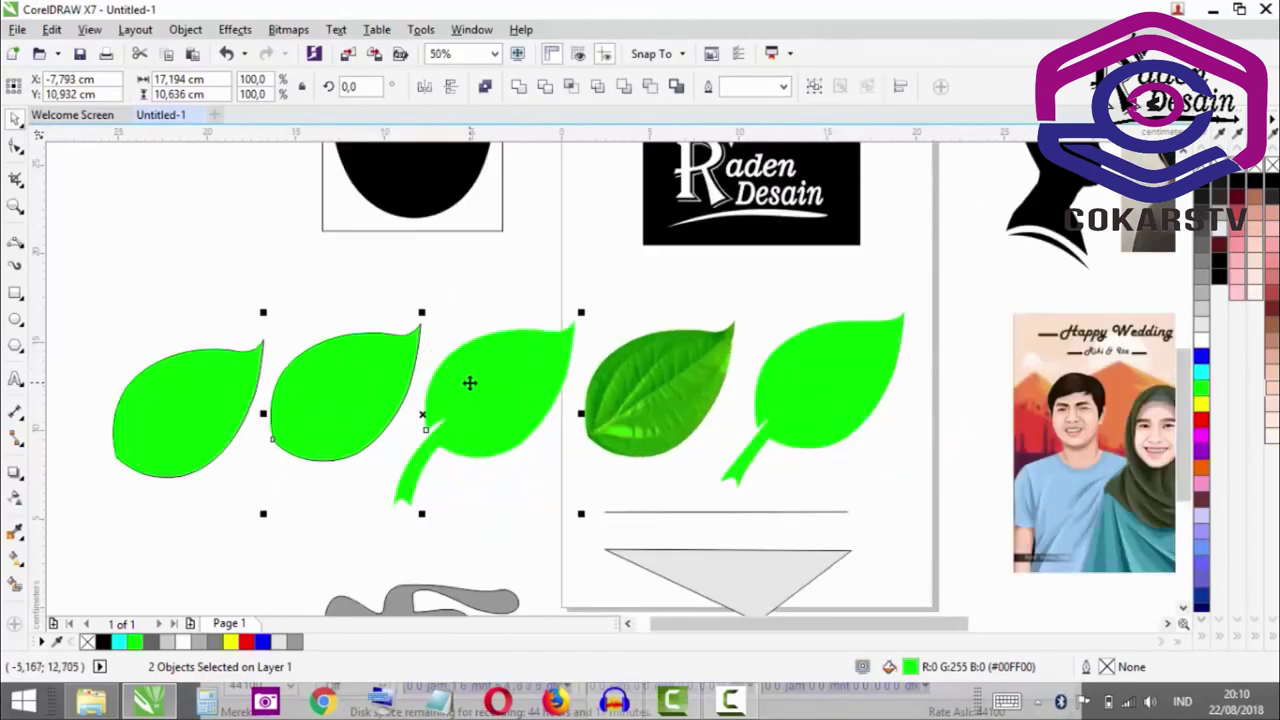
pyautogui.scroll(-2, 469, 383)
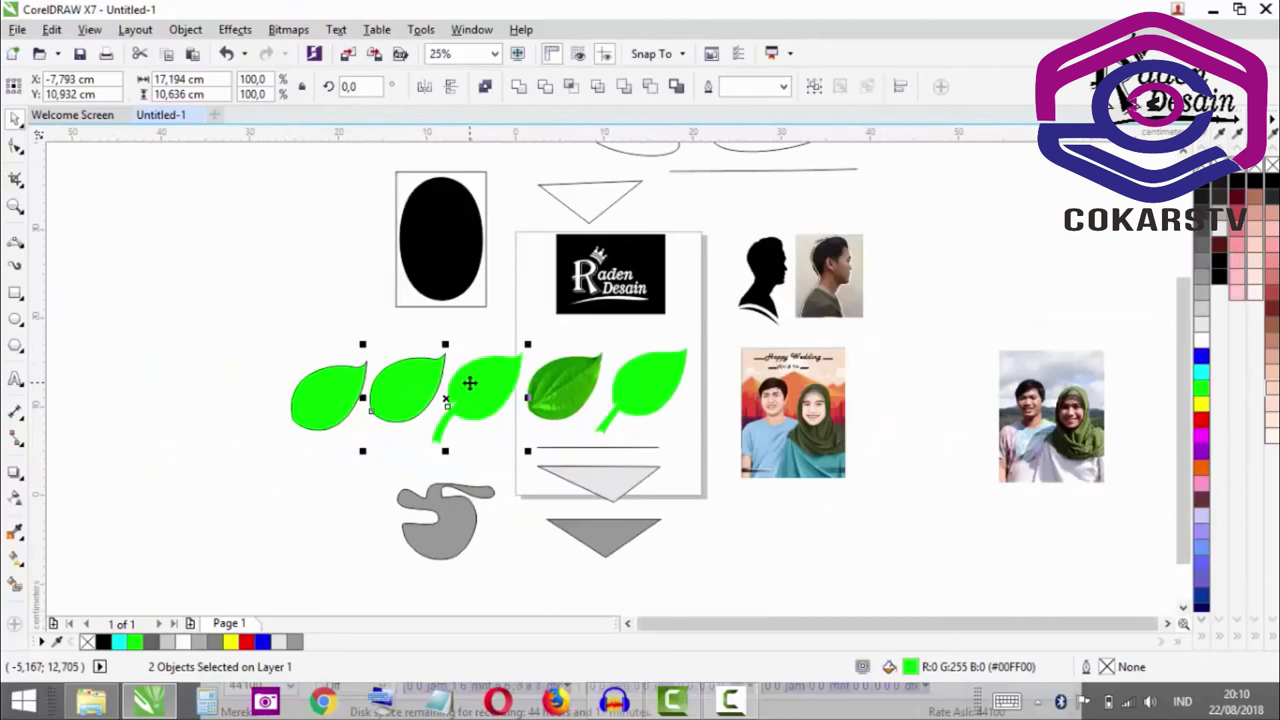
pyautogui.scroll(2, 467, 405)
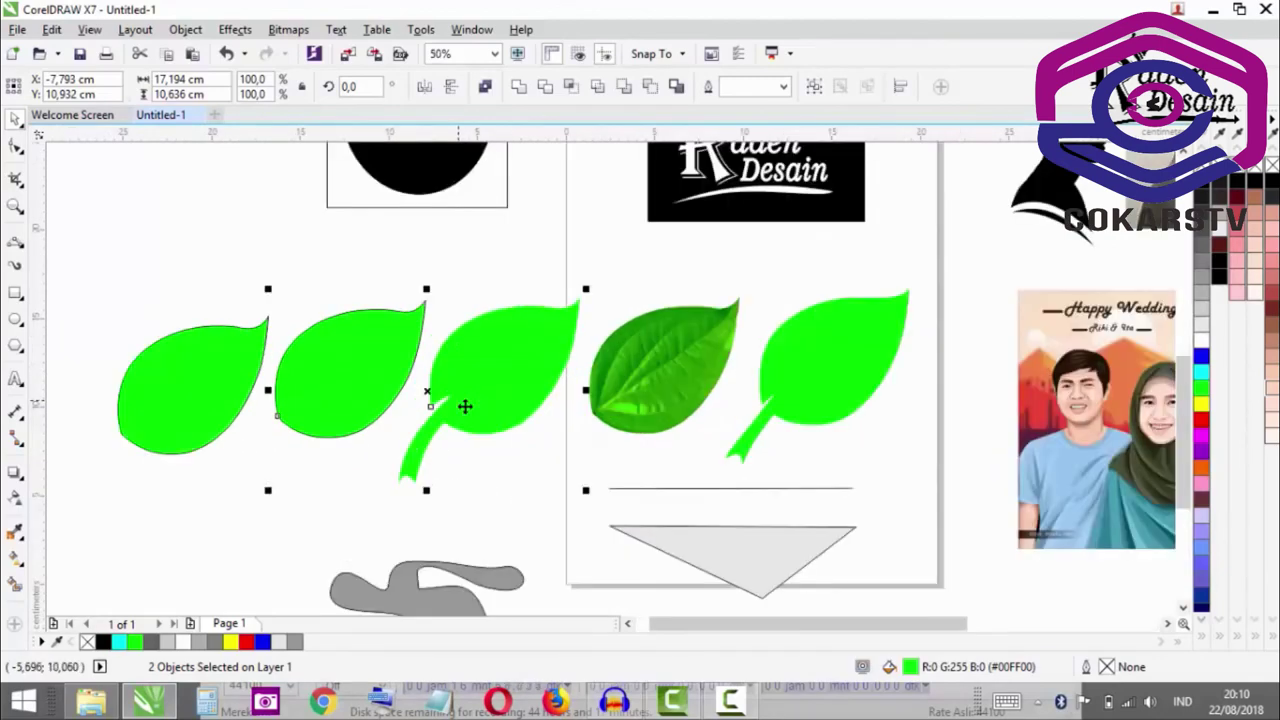